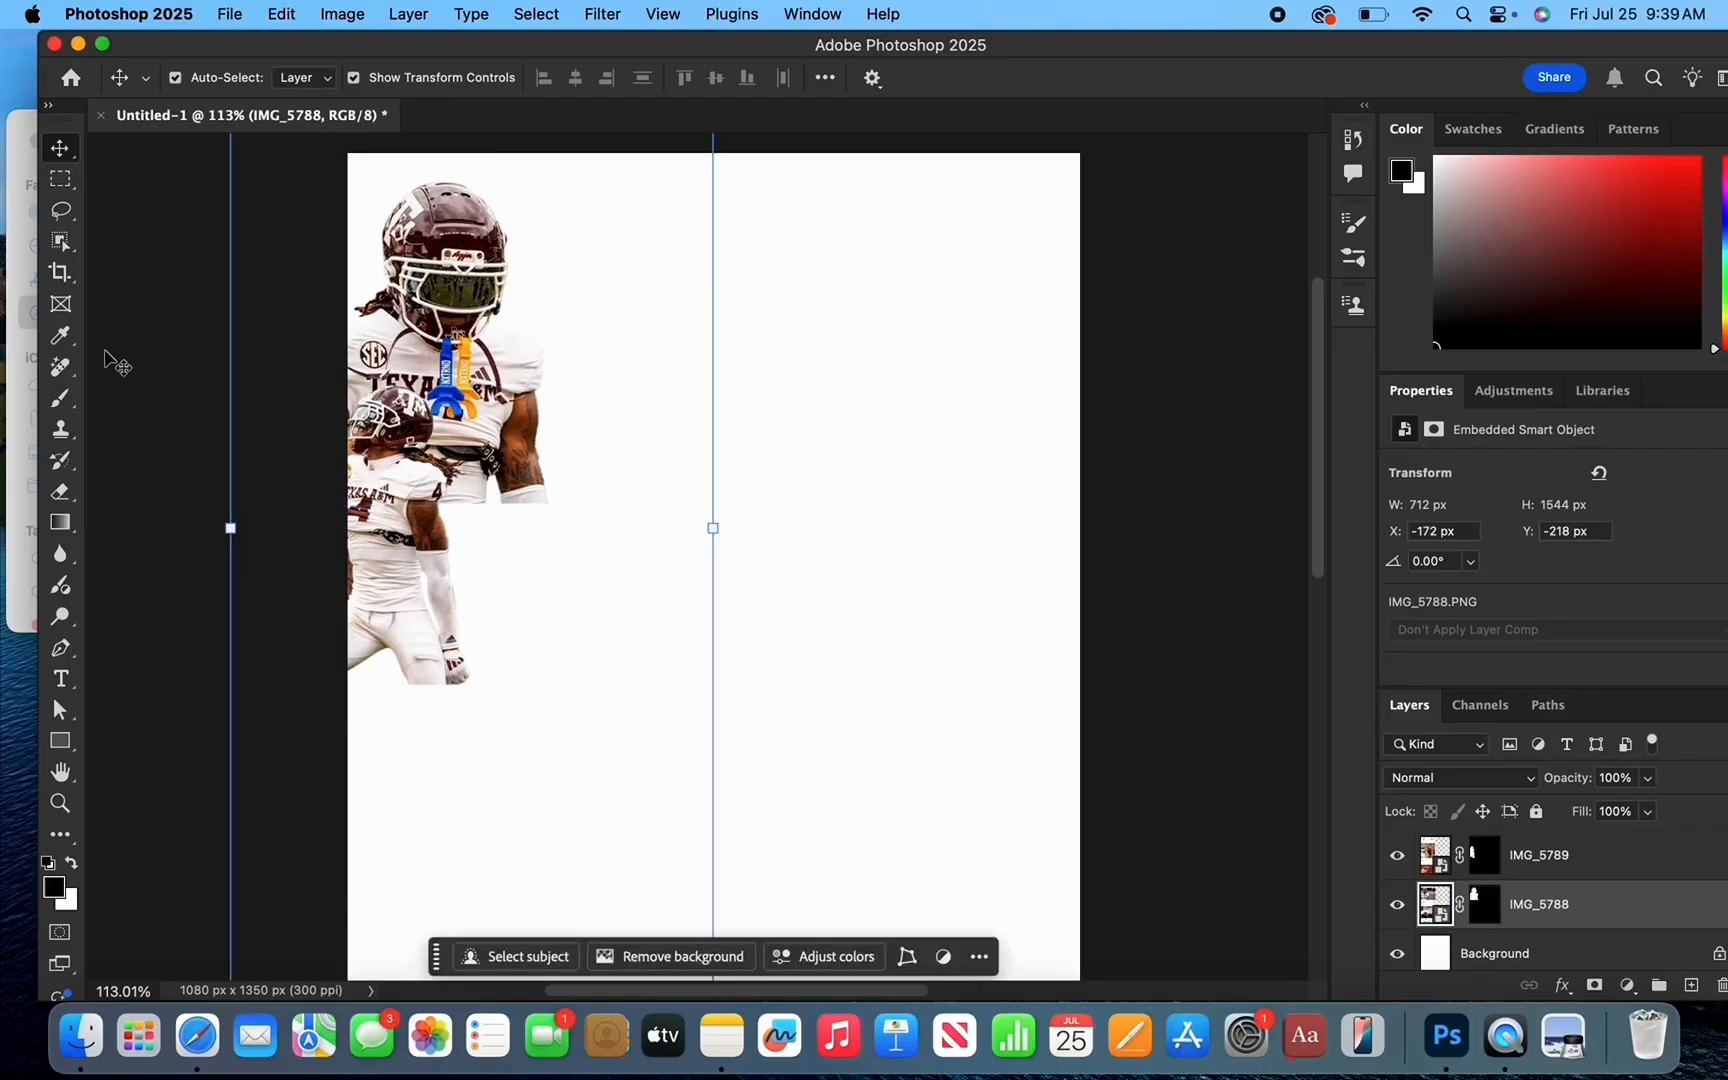
# Place IMG_5790.PNG from the Downloads folder into the Untitled-1 document.
pyautogui.click(108, 354)
pyautogui.click(15, 306)
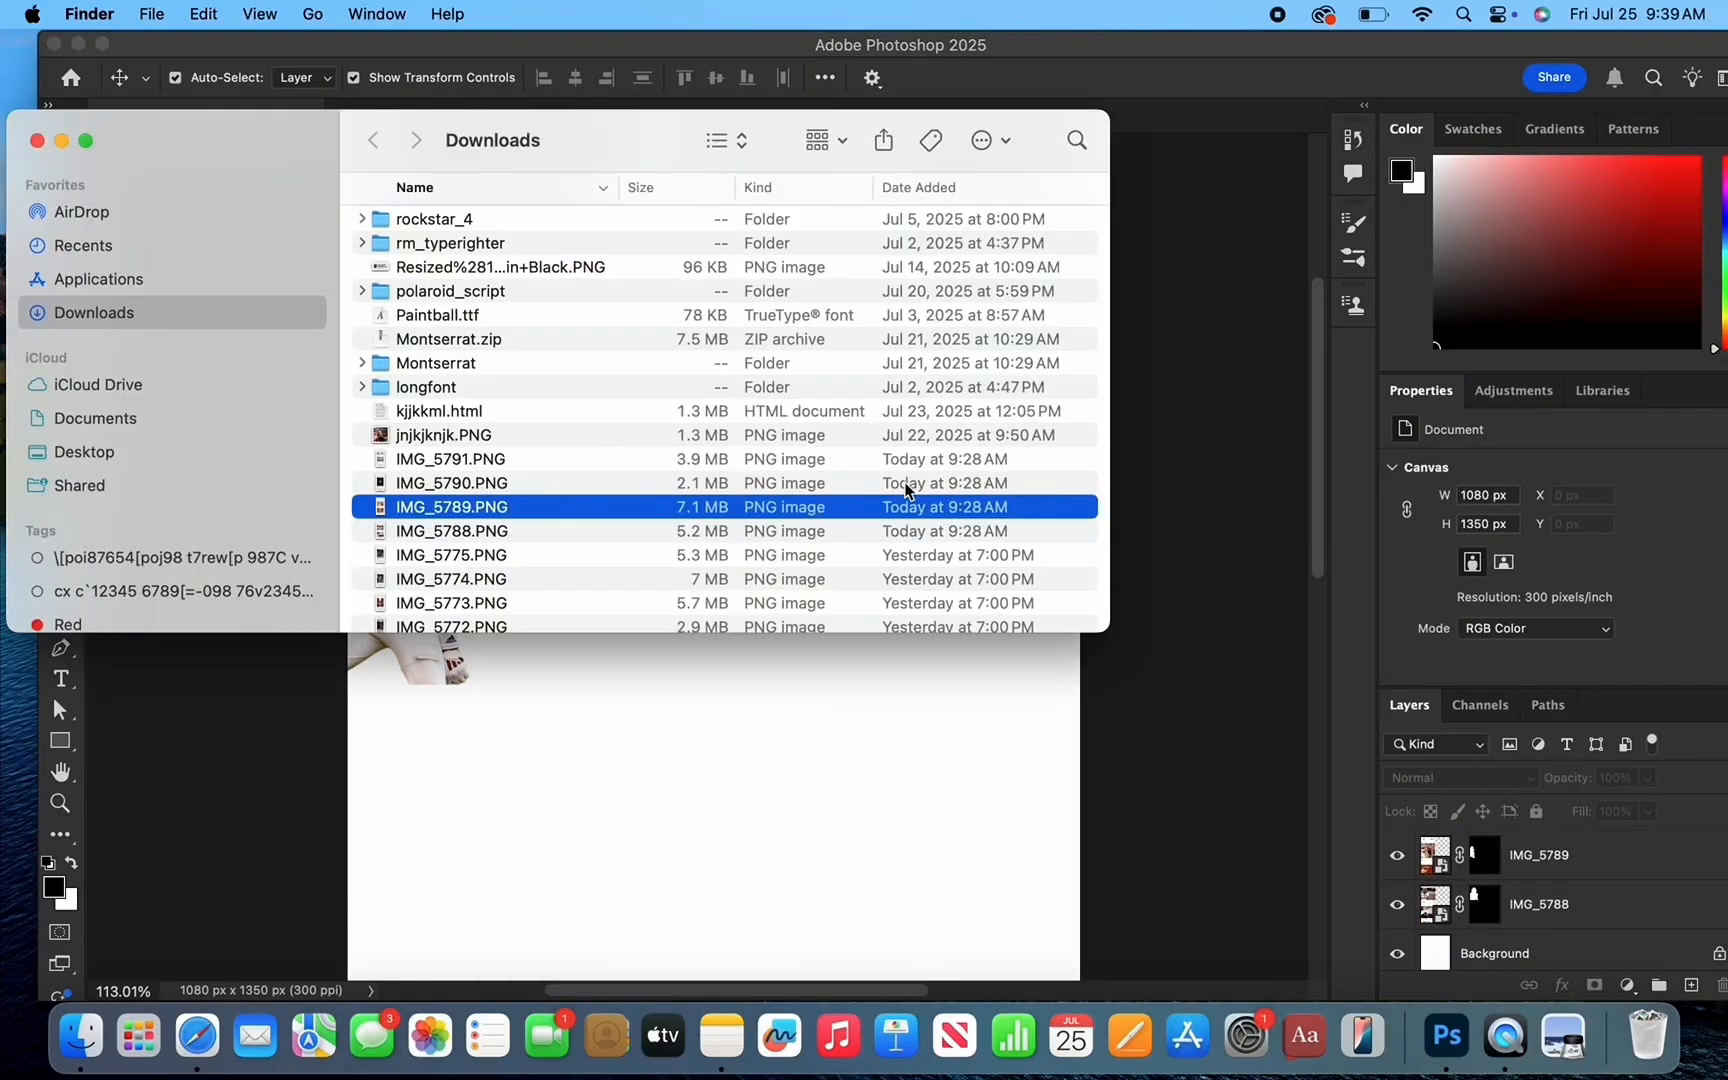
pyautogui.moveTo(906, 484); pyautogui.dragTo(1183, 477)
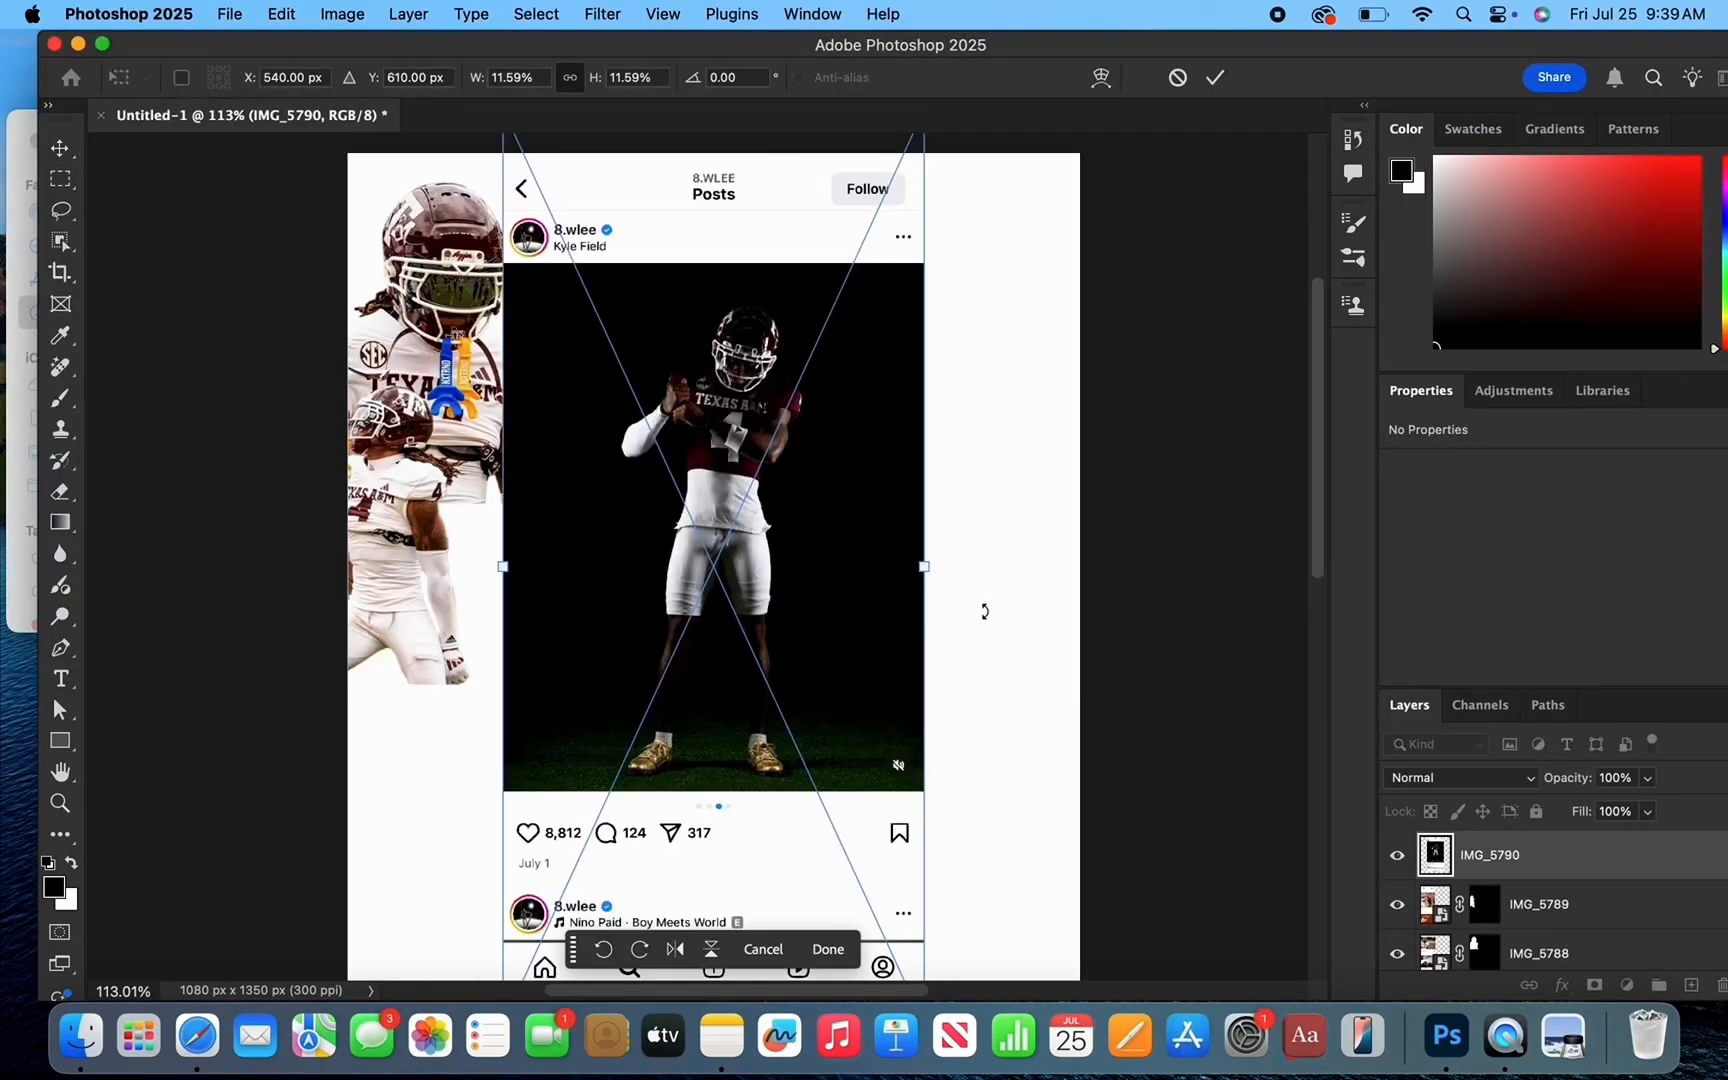
# Scale the placed IMG_5790 to about 14.4%, position it to the right of the two cut-out players and commit the transform.
pyautogui.moveTo(918, 567); pyautogui.dragTo(1049, 559)
pyautogui.moveTo(899, 540); pyautogui.dragTo(893, 588)
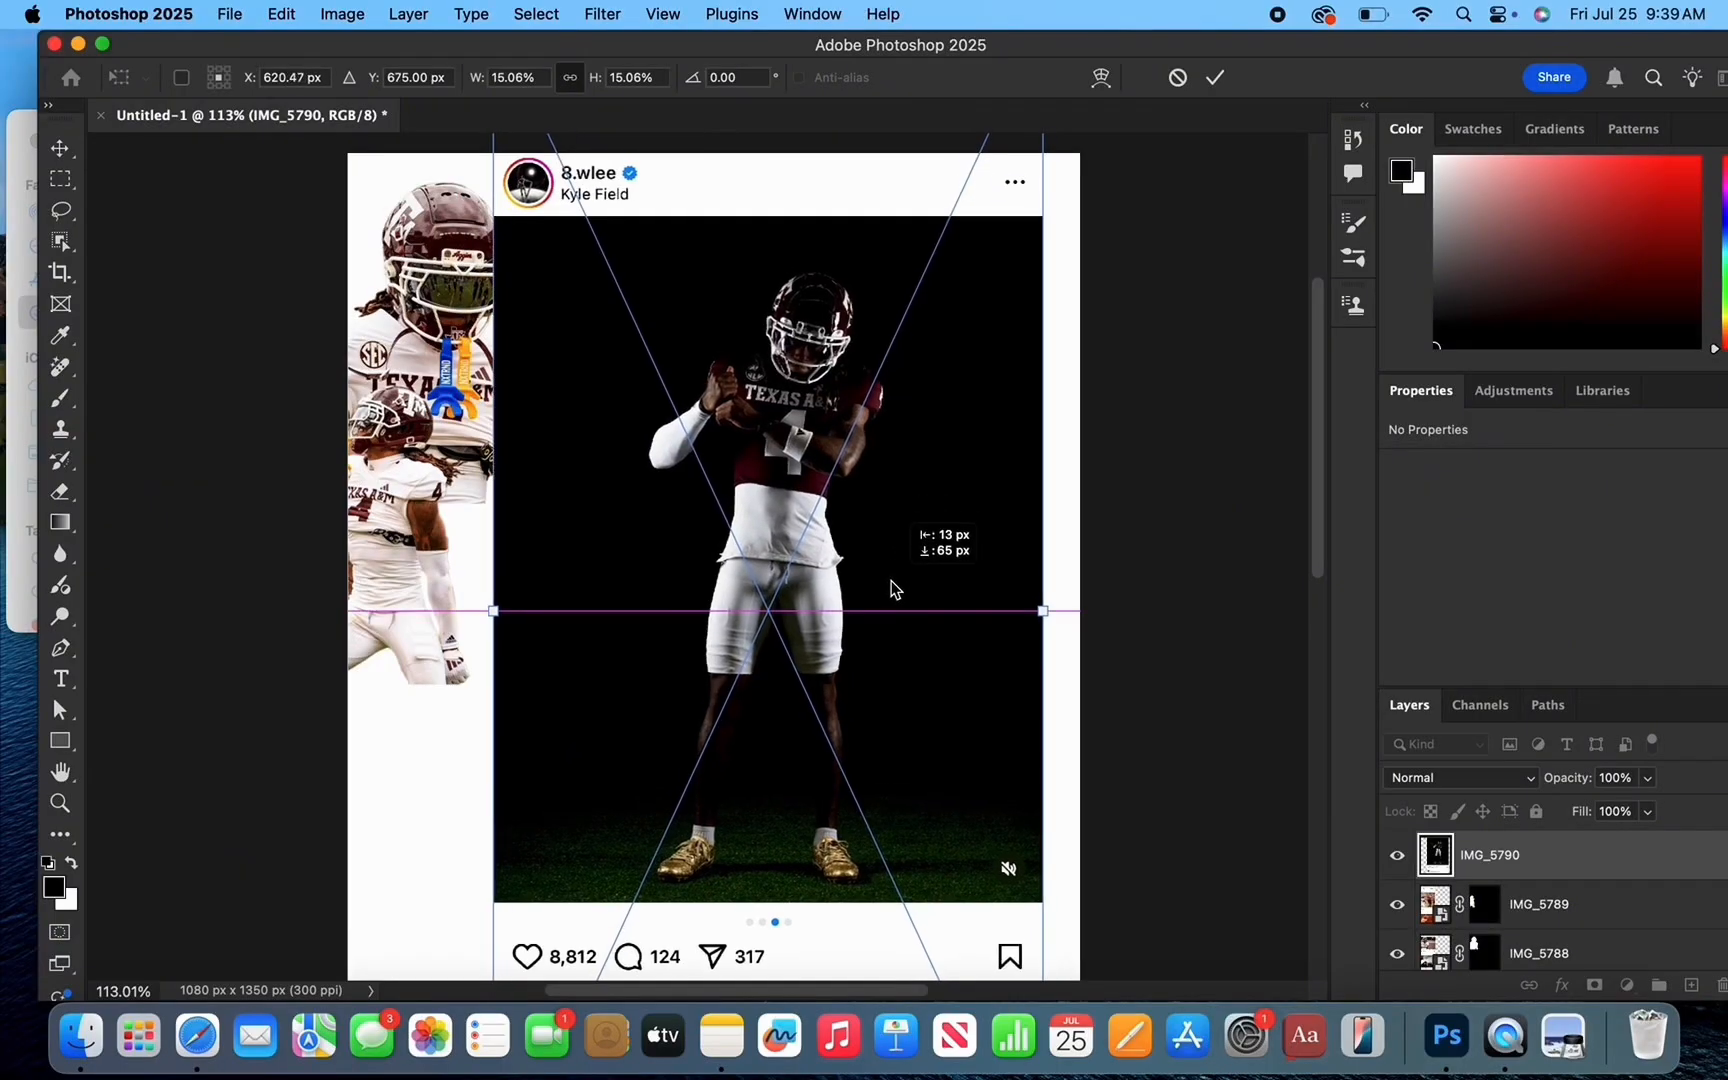
pyautogui.scroll(4, 893, 588)
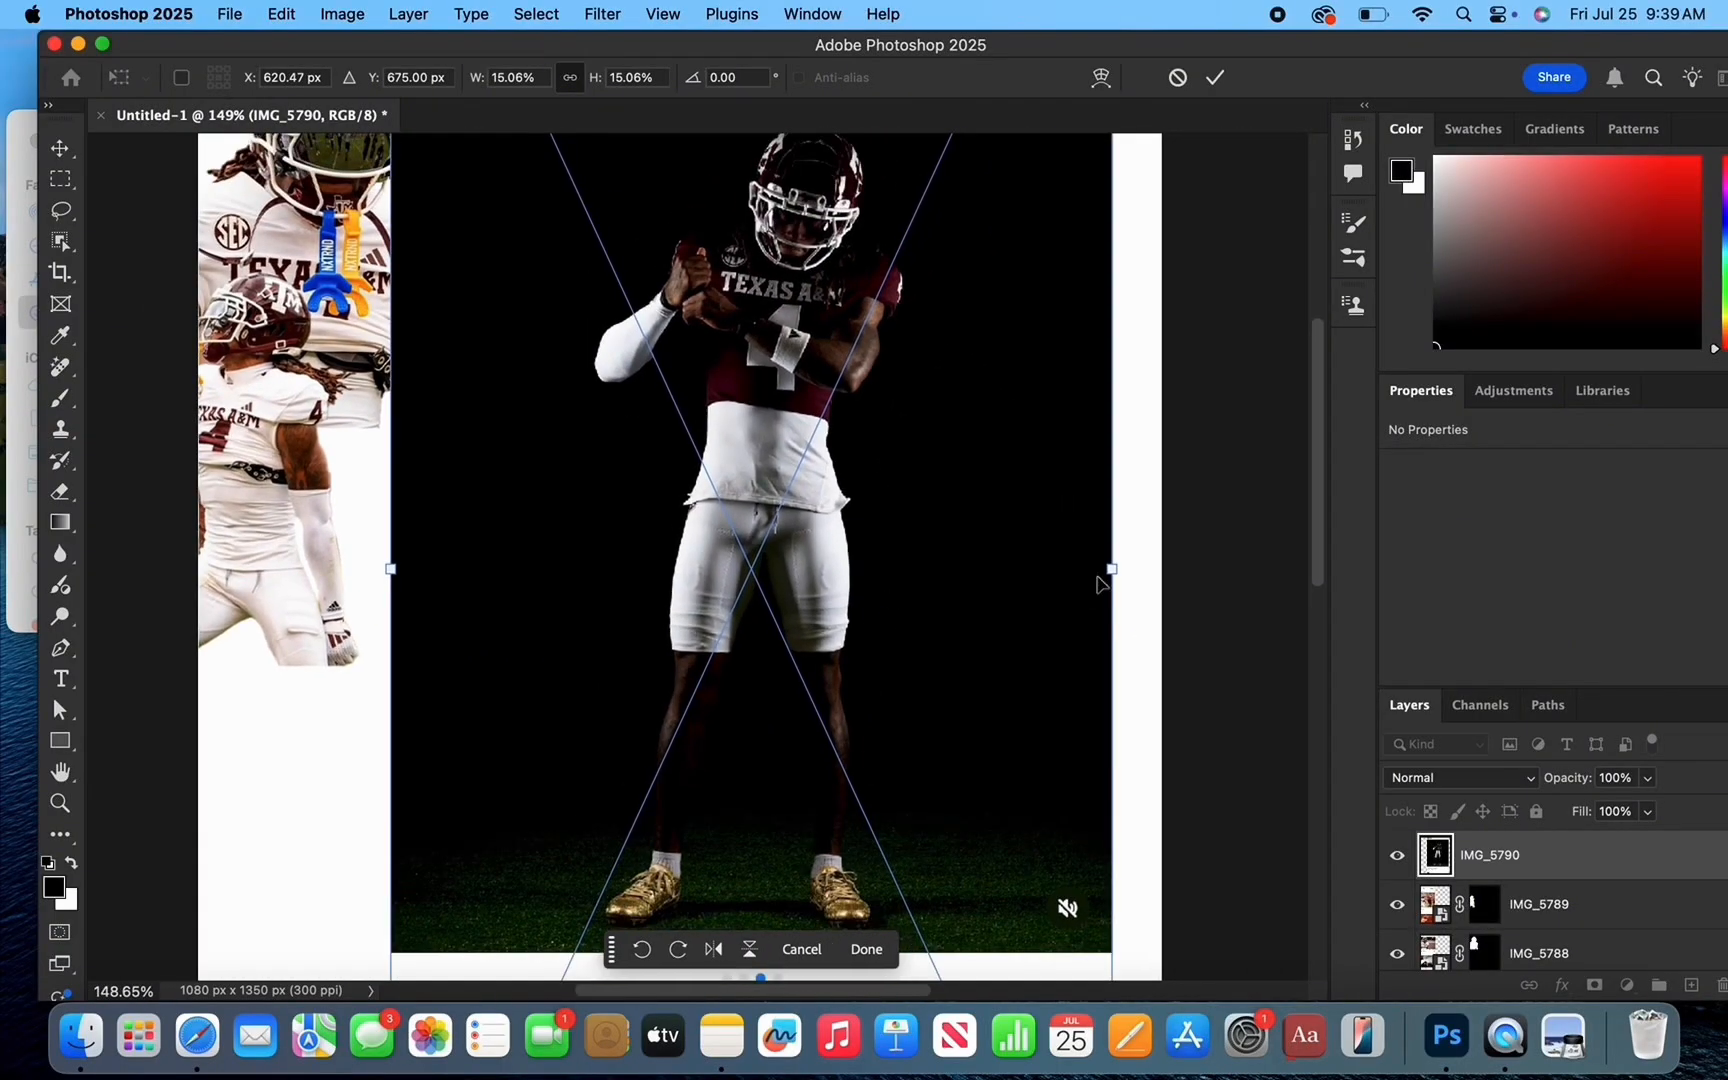
pyautogui.moveTo(1113, 571); pyautogui.dragTo(1082, 568)
pyautogui.moveTo(933, 552); pyautogui.dragTo(938, 568)
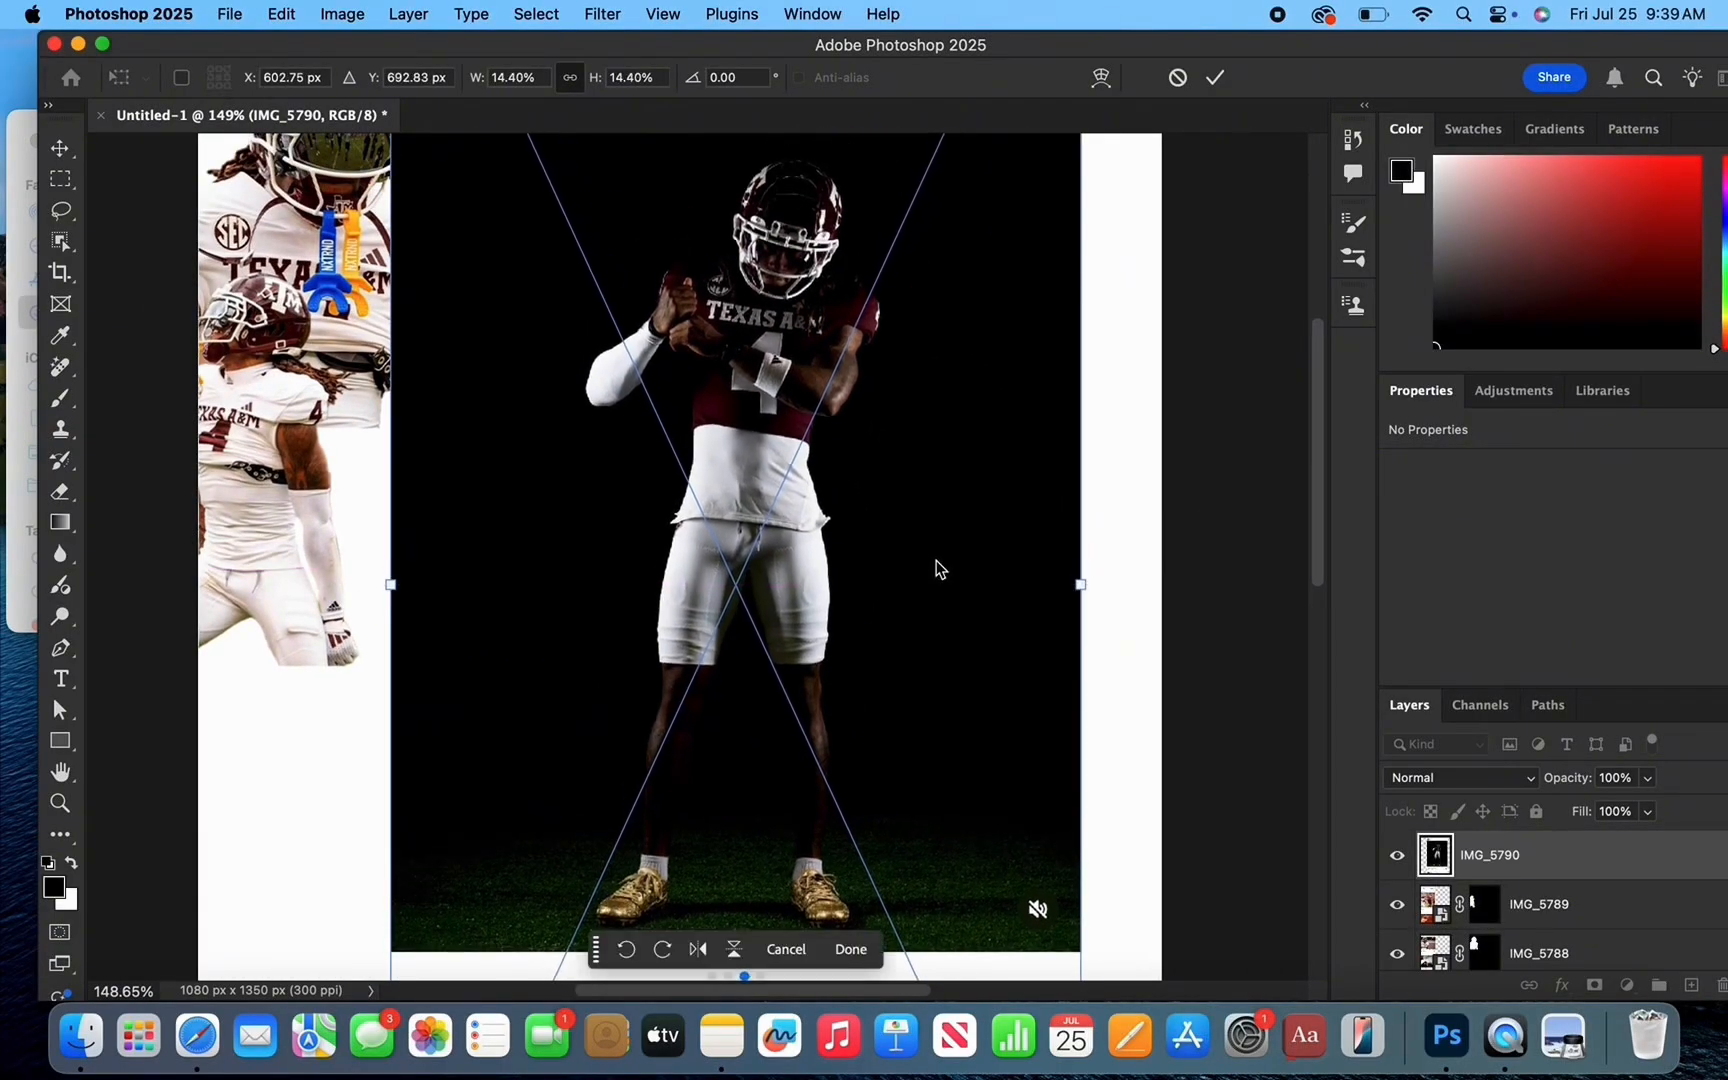
pyautogui.click(850, 950)
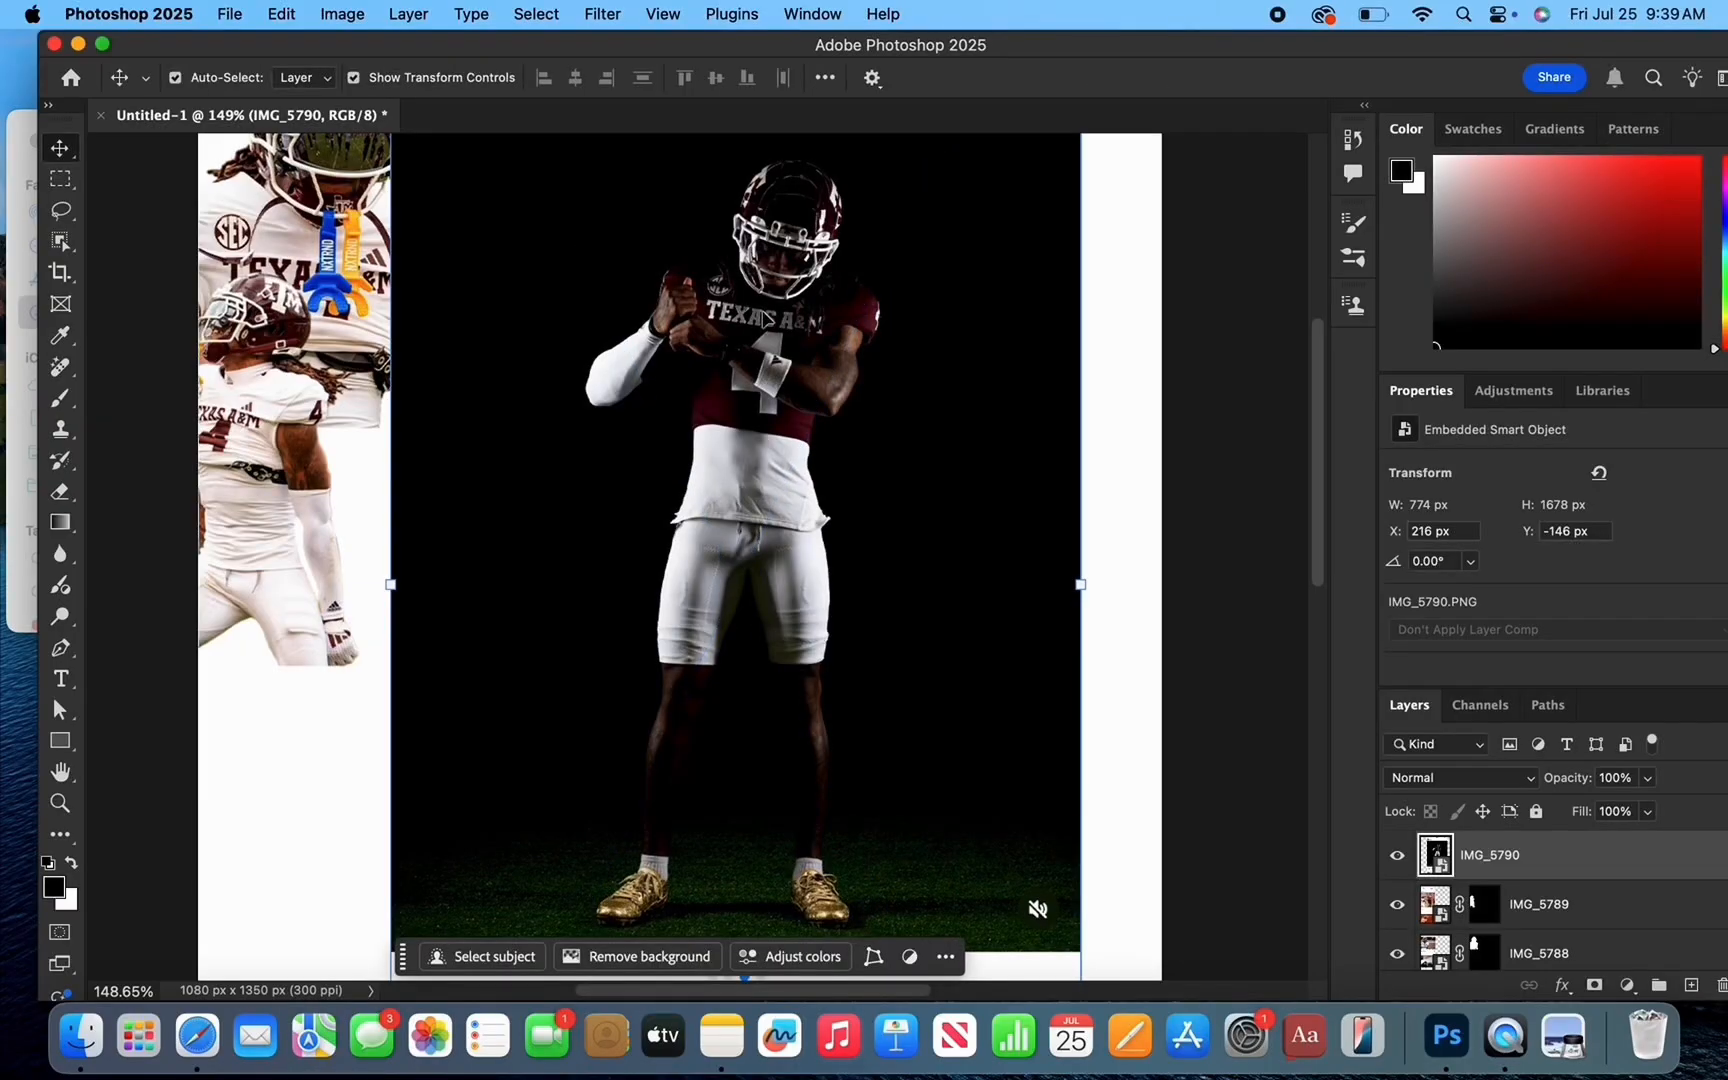
# Apply a Camera Raw Filter to IMG_5790 with Exposure +0.20, slightly raised Texture and Sharpening 13.
pyautogui.click(590, 14)
pyautogui.click(722, 217)
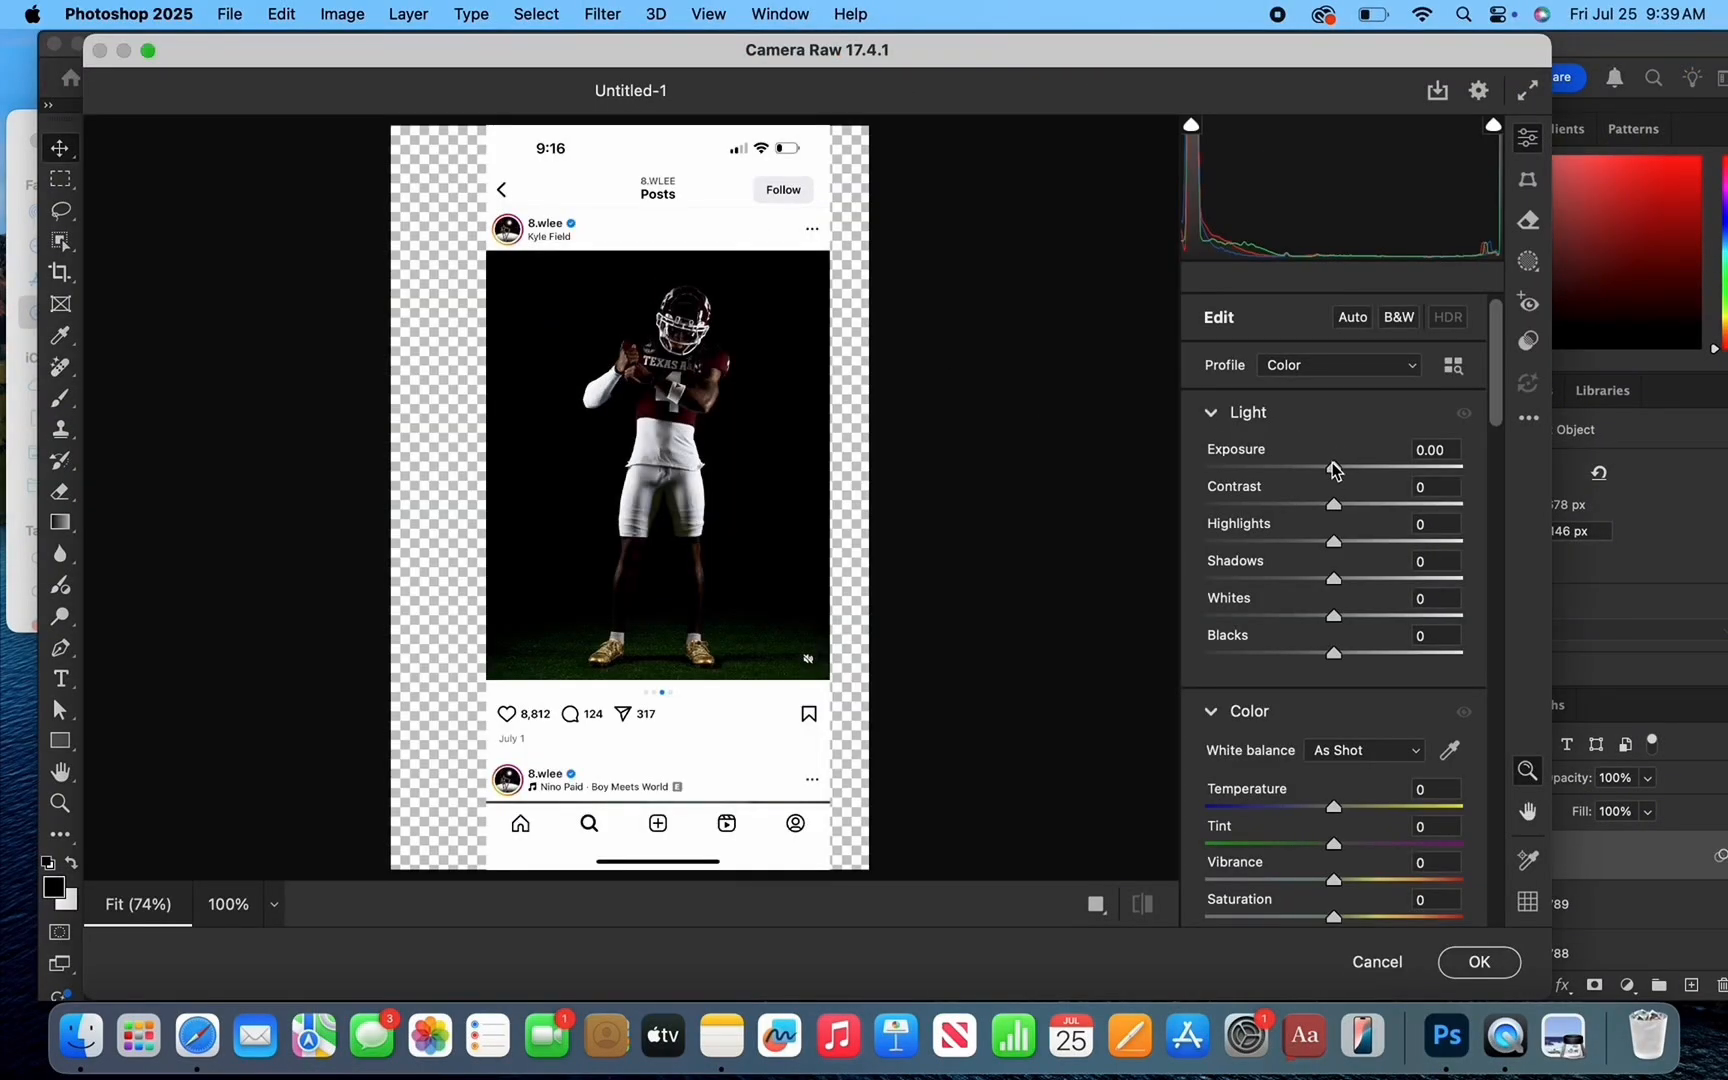
pyautogui.moveTo(1336, 472); pyautogui.dragTo(1339, 463)
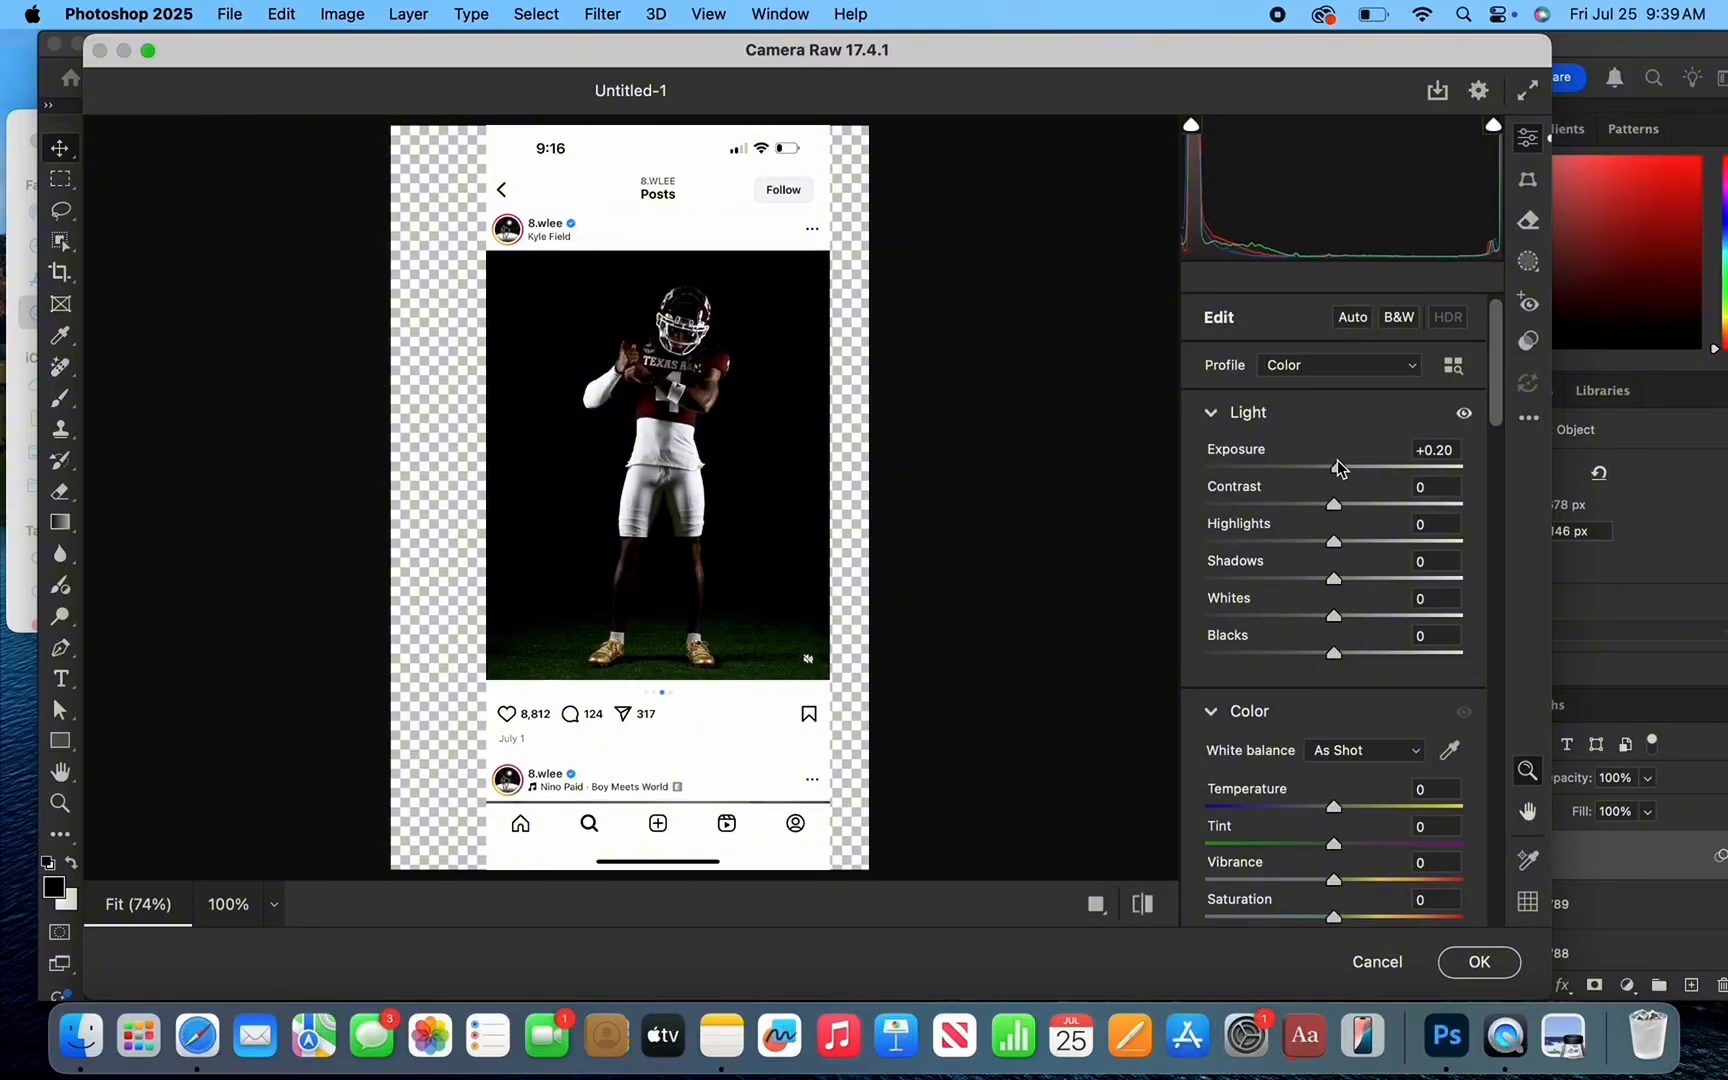
pyautogui.scroll(-5, 1349, 676)
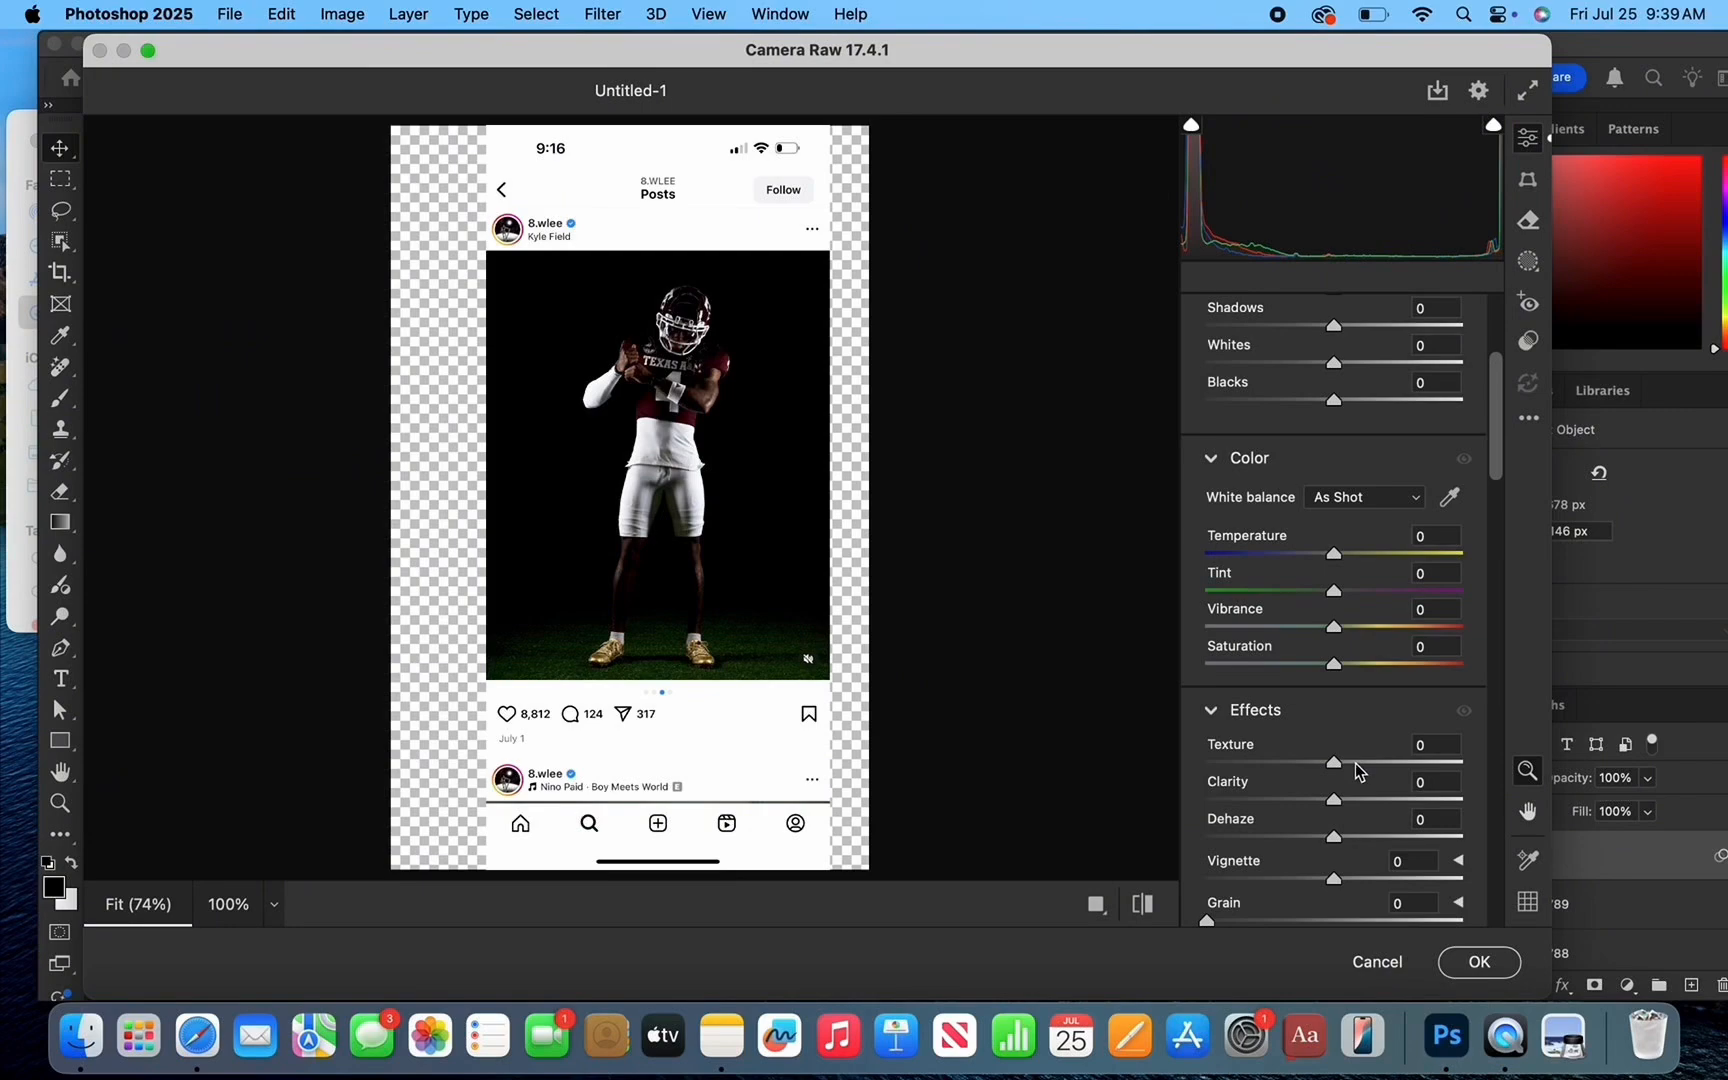
pyautogui.click(1355, 763)
pyautogui.scroll(-5, 1355, 763)
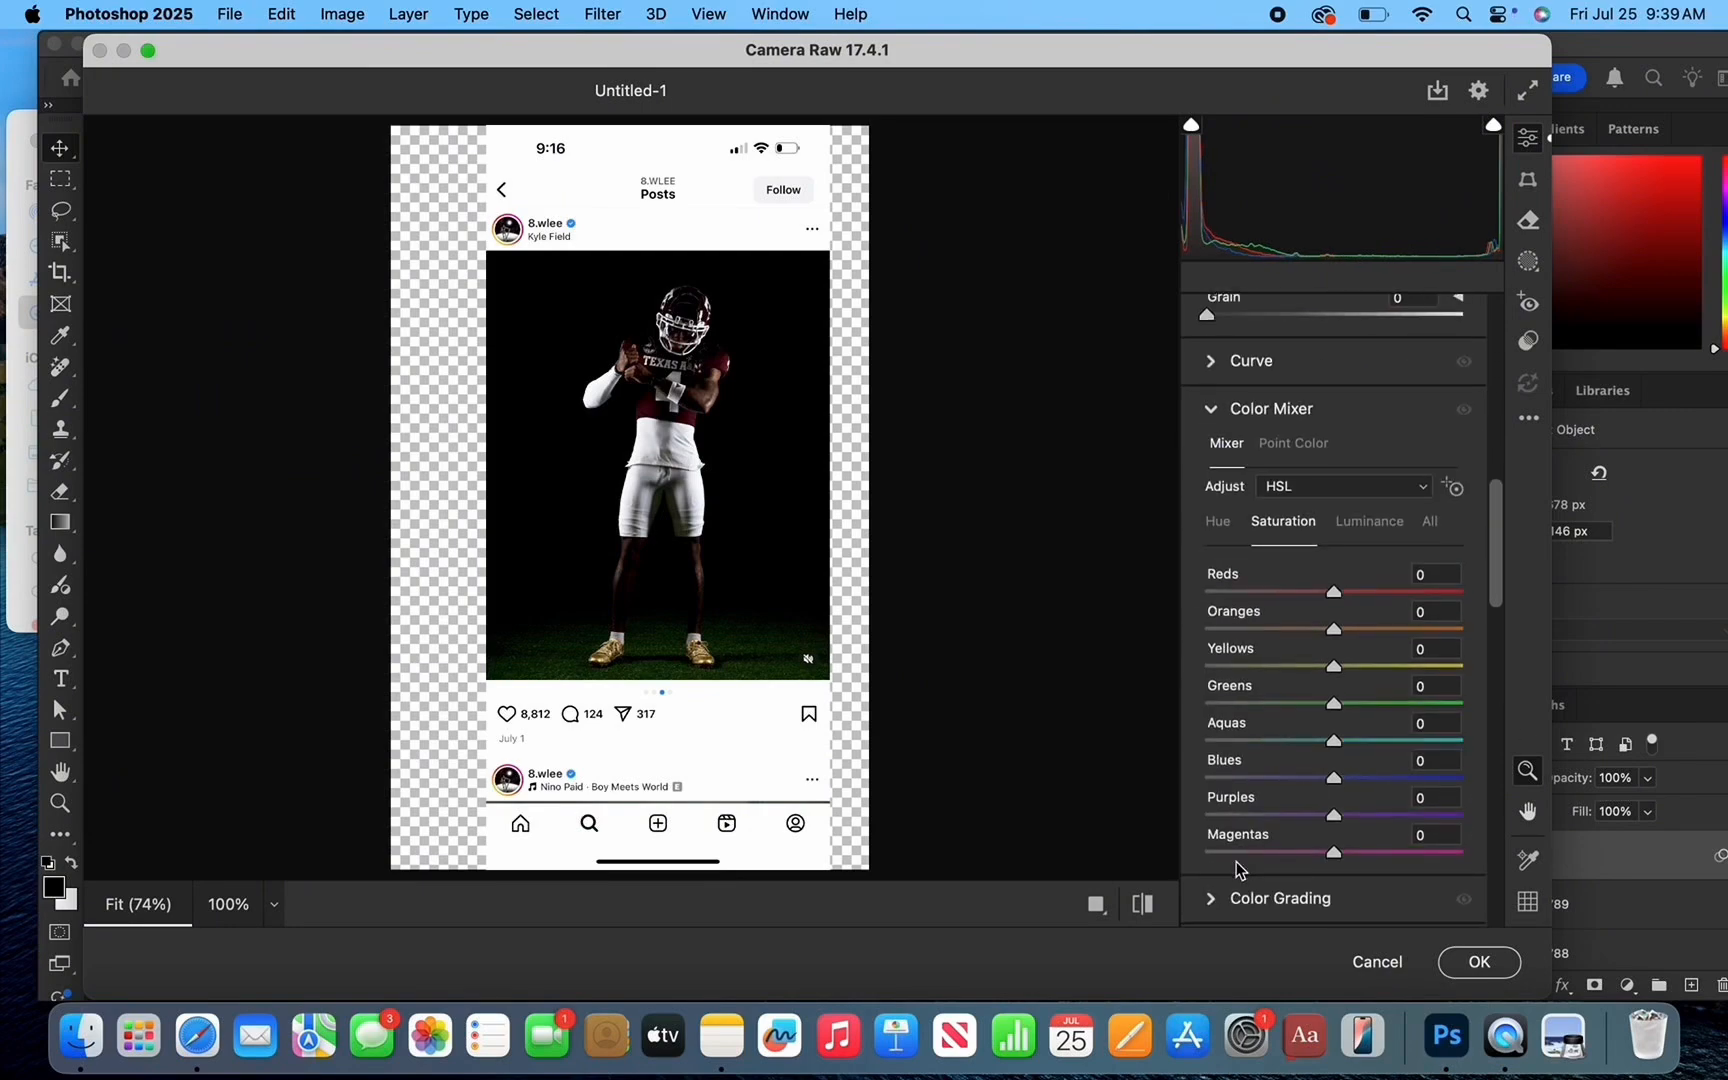
pyautogui.scroll(-3, 1230, 825)
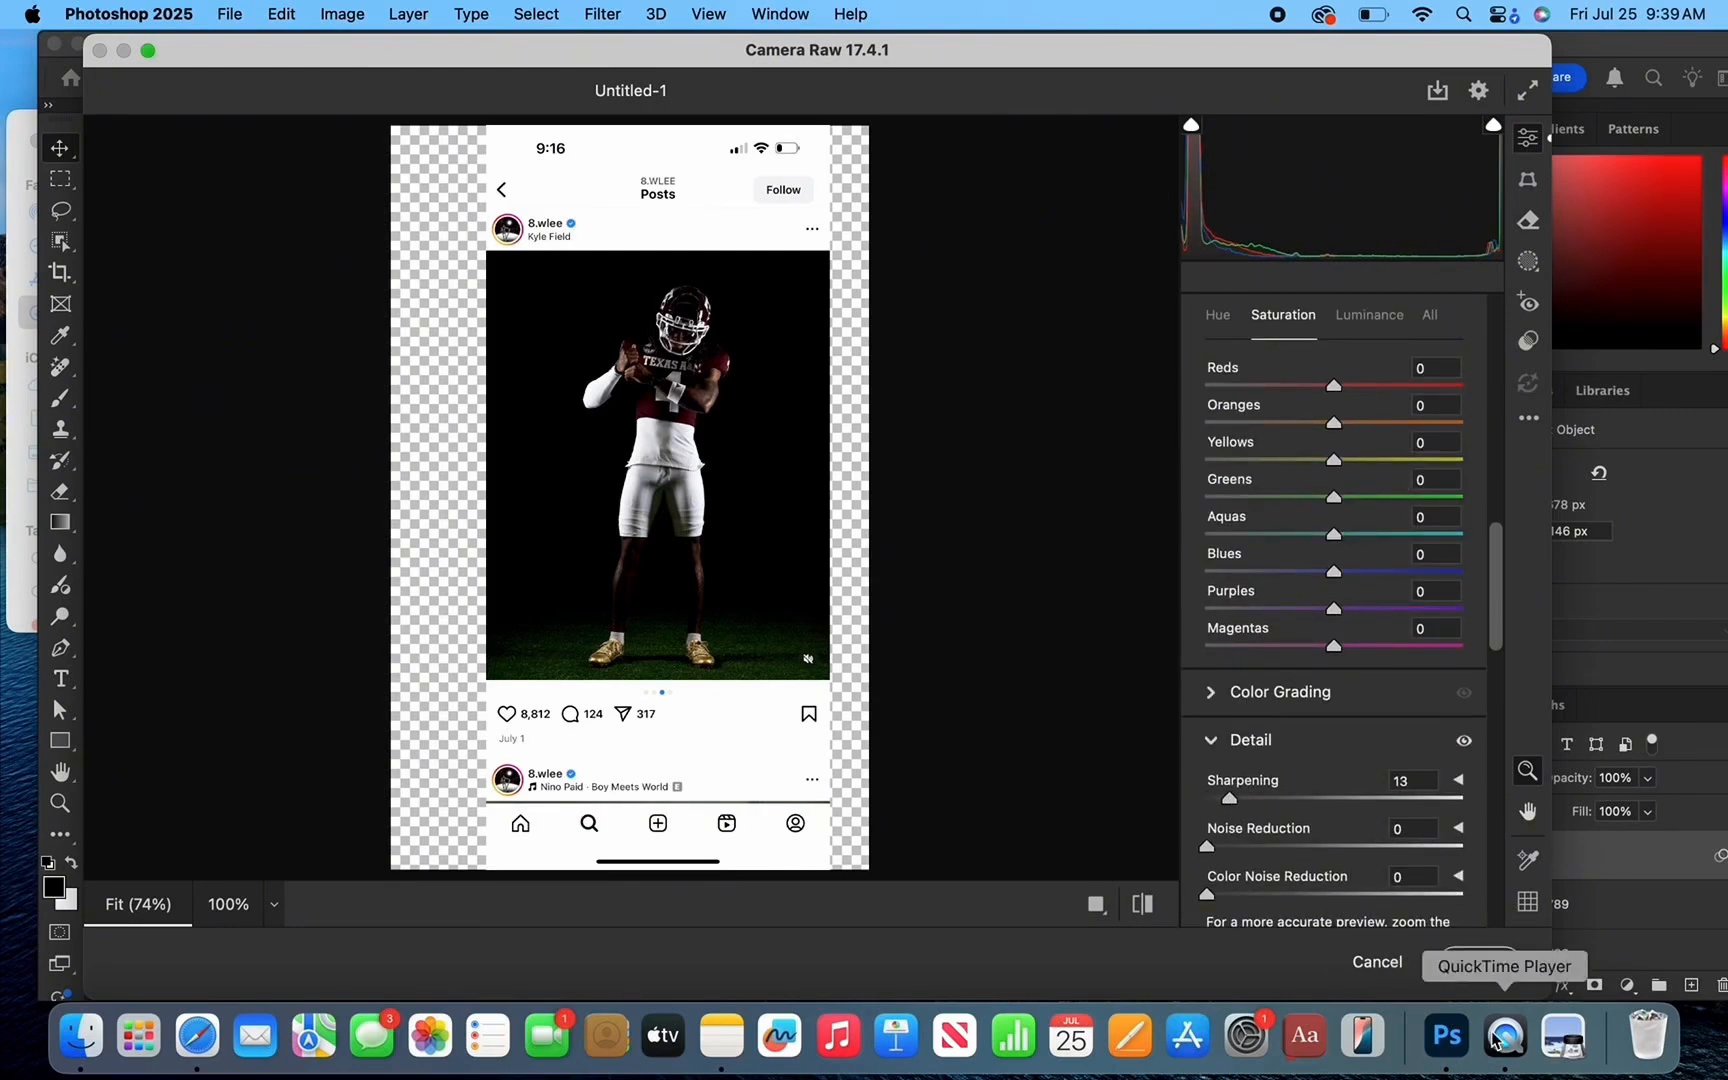
pyautogui.click(1488, 962)
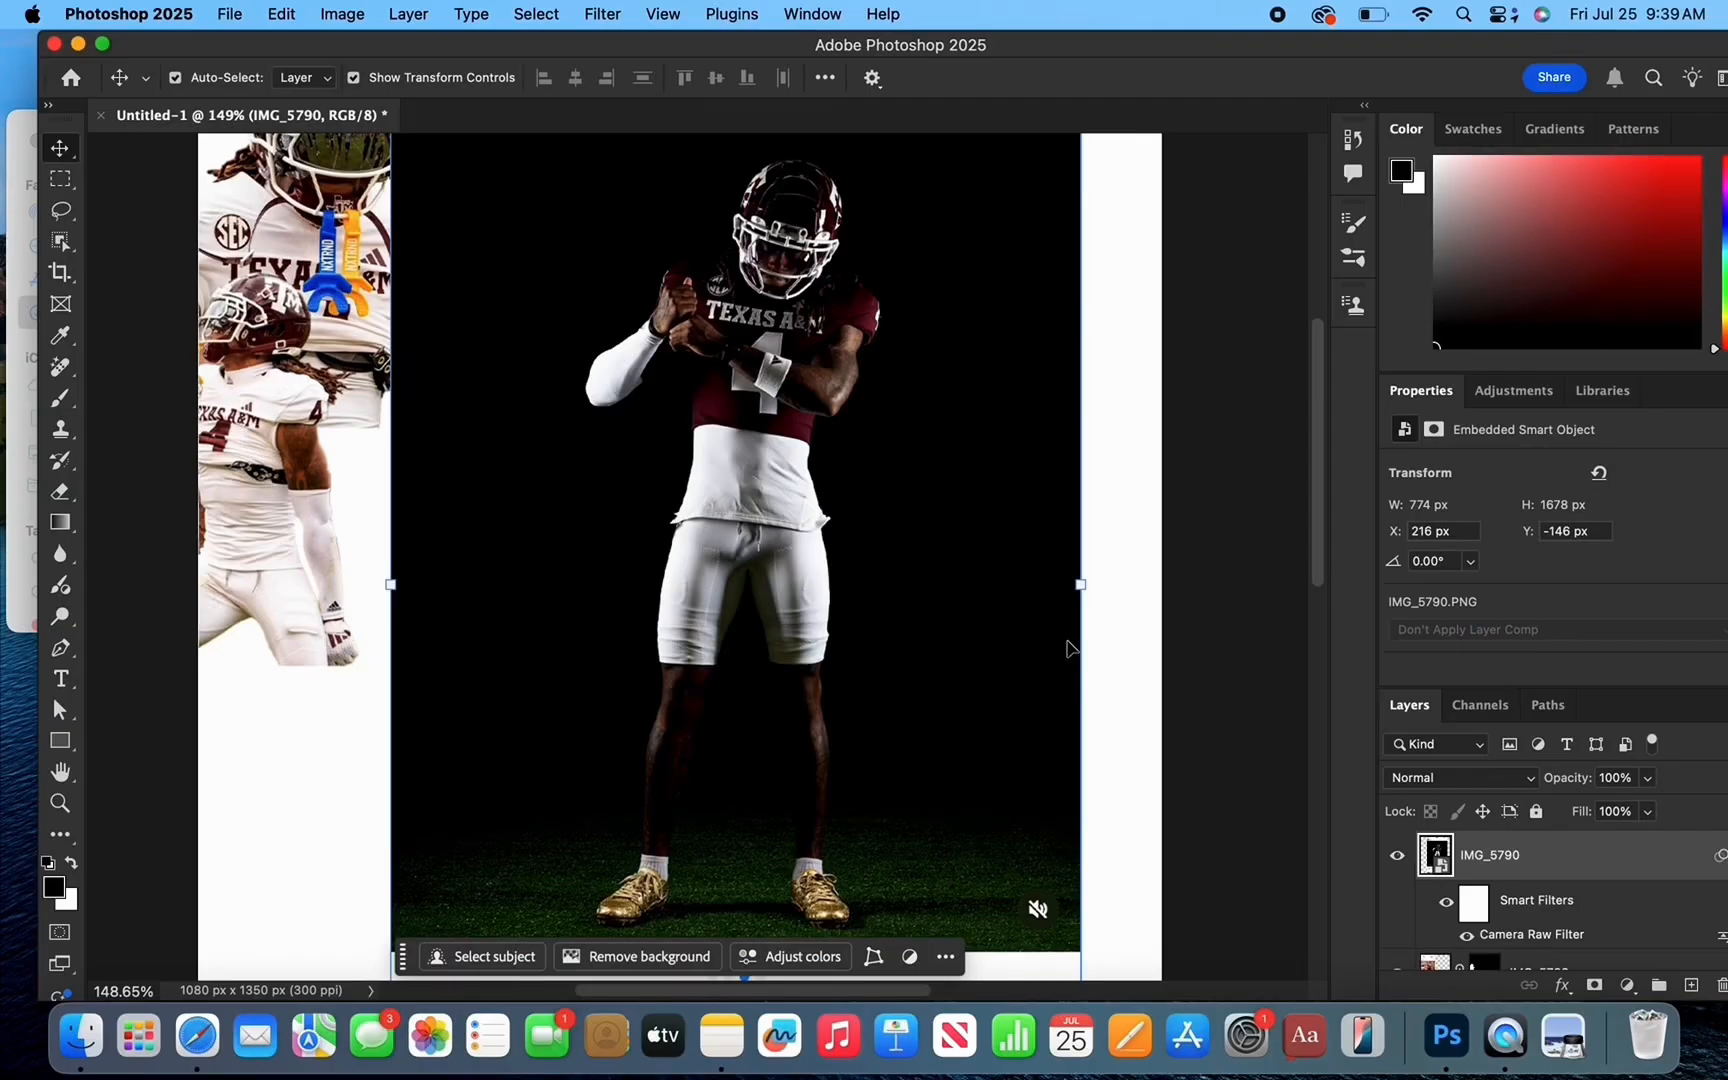
# Select the standing player in IMG_5790 from helmet to shoes with the Object Selection tool.
pyautogui.press('super+minus')
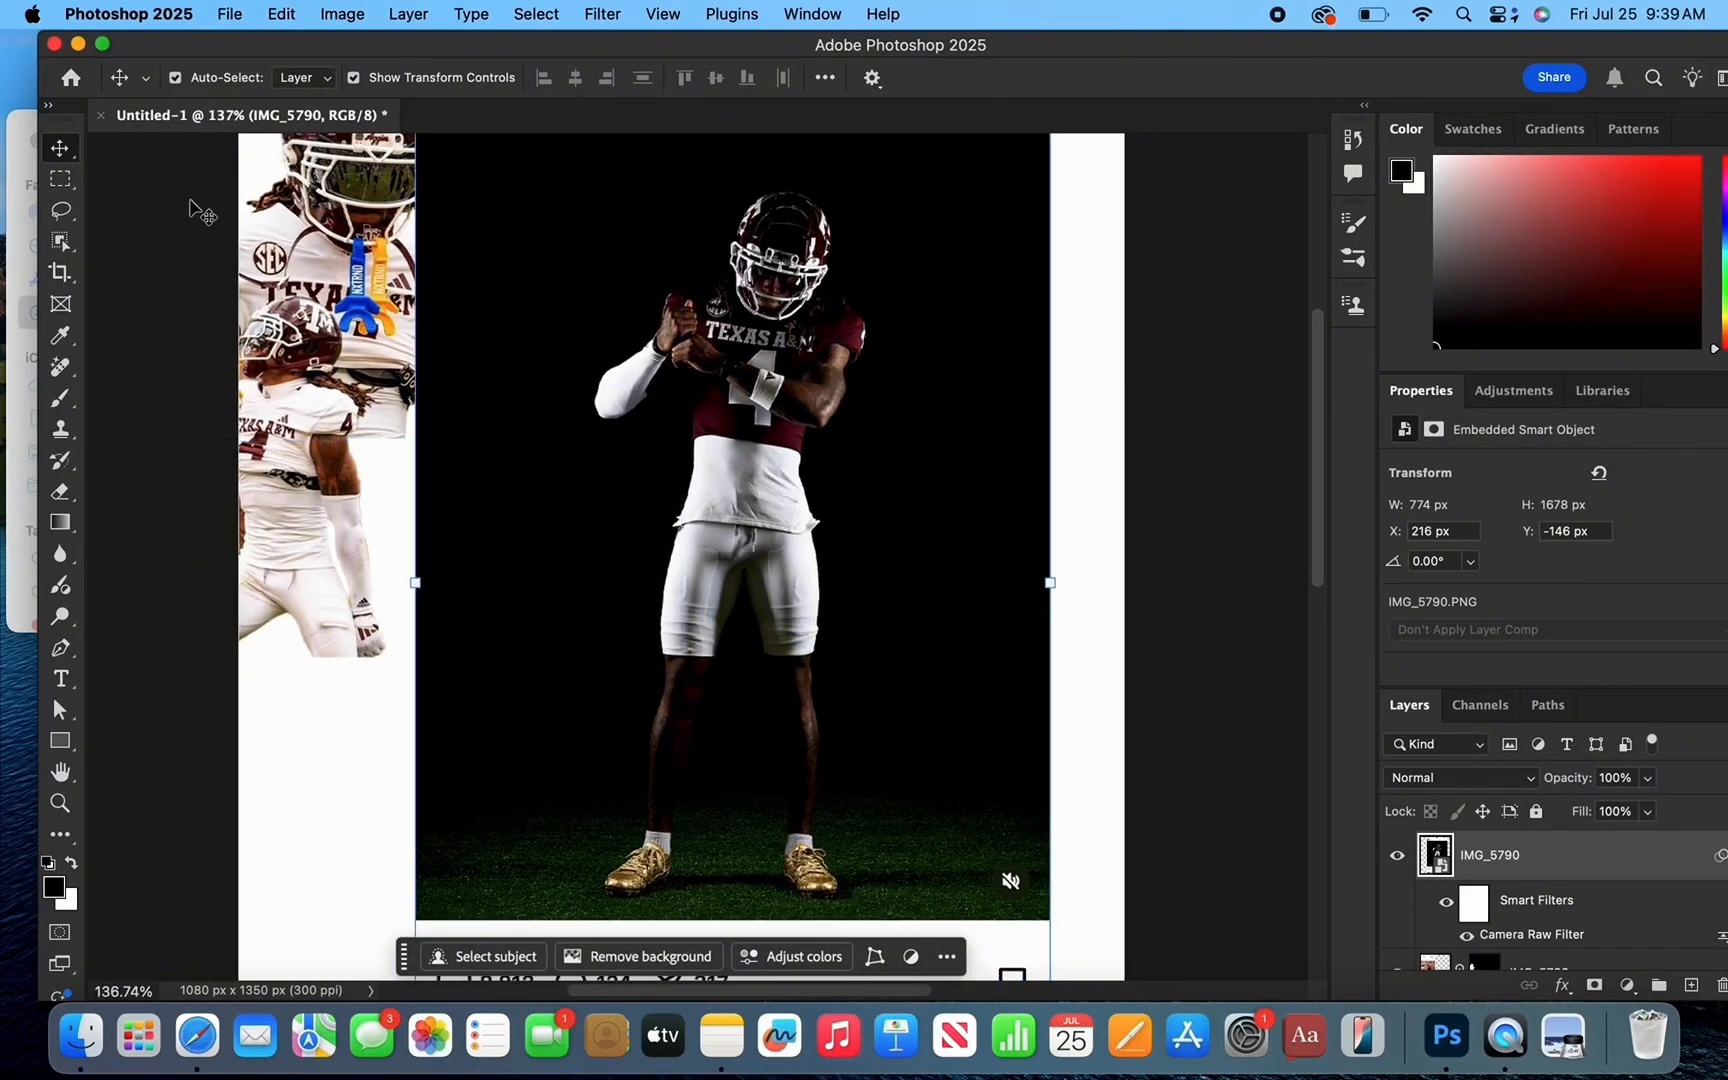
pyautogui.click(58, 242)
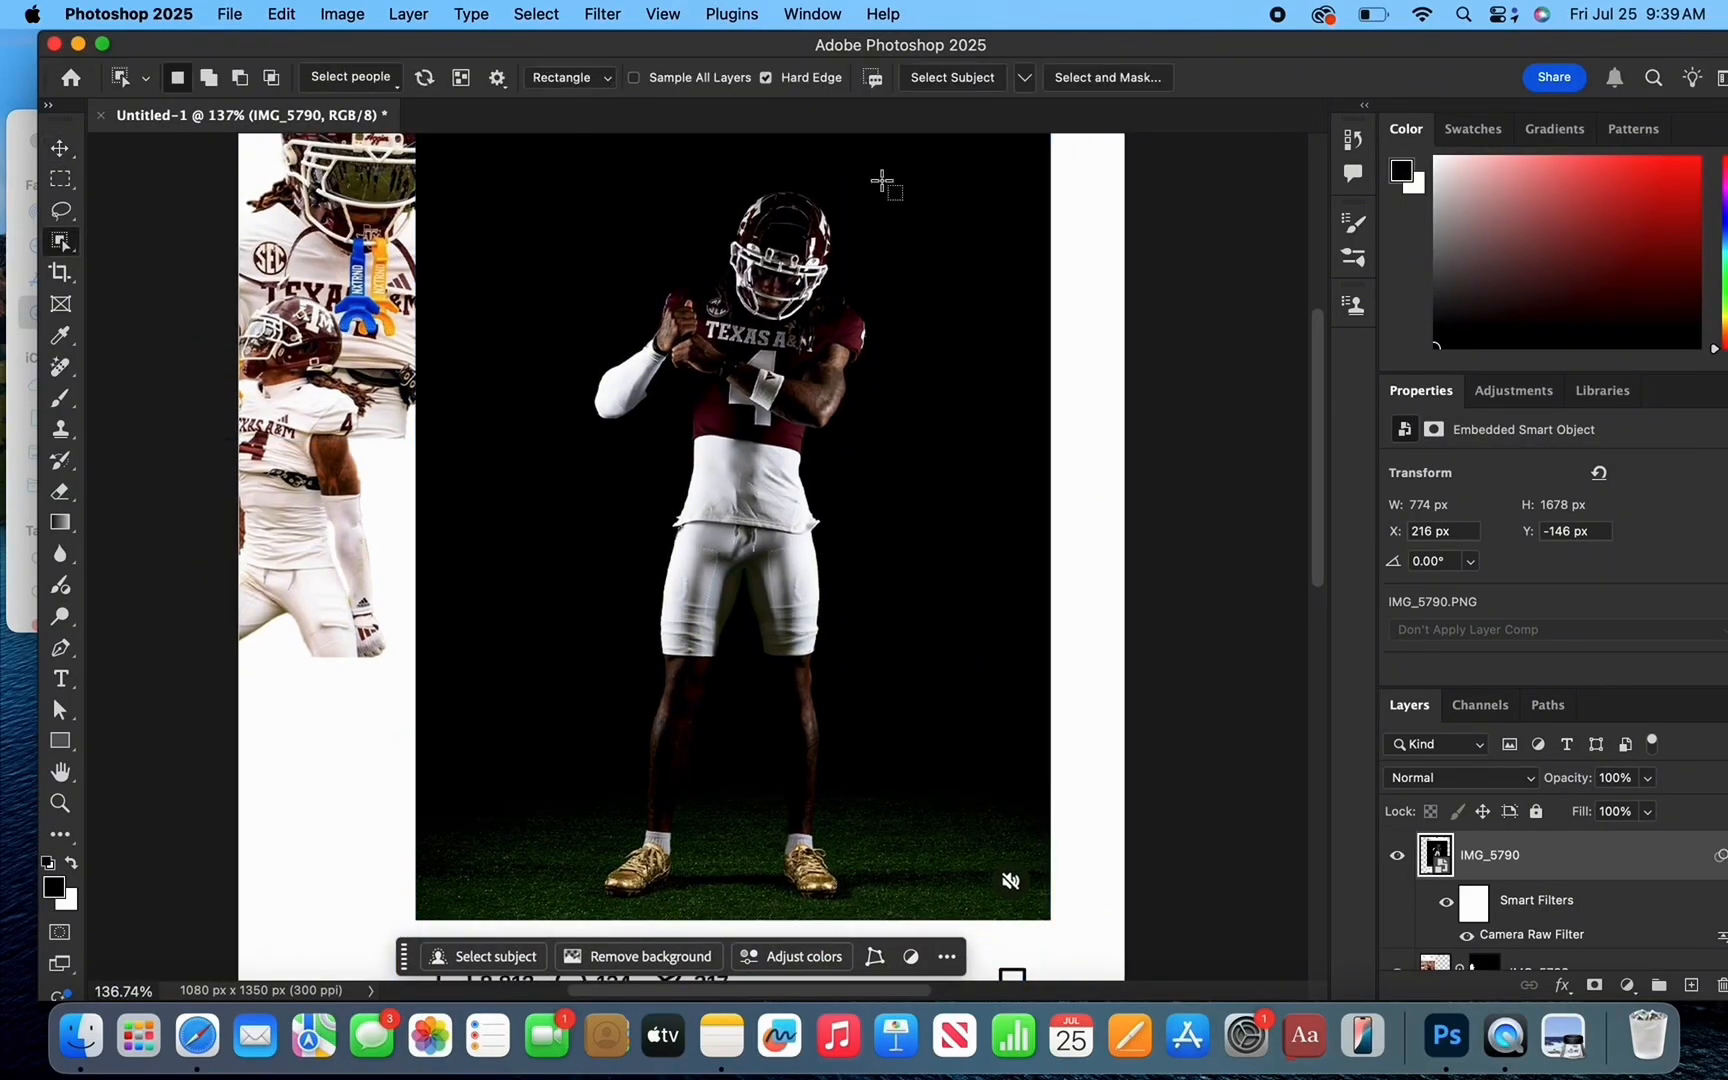
pyautogui.moveTo(882, 182); pyautogui.dragTo(586, 899)
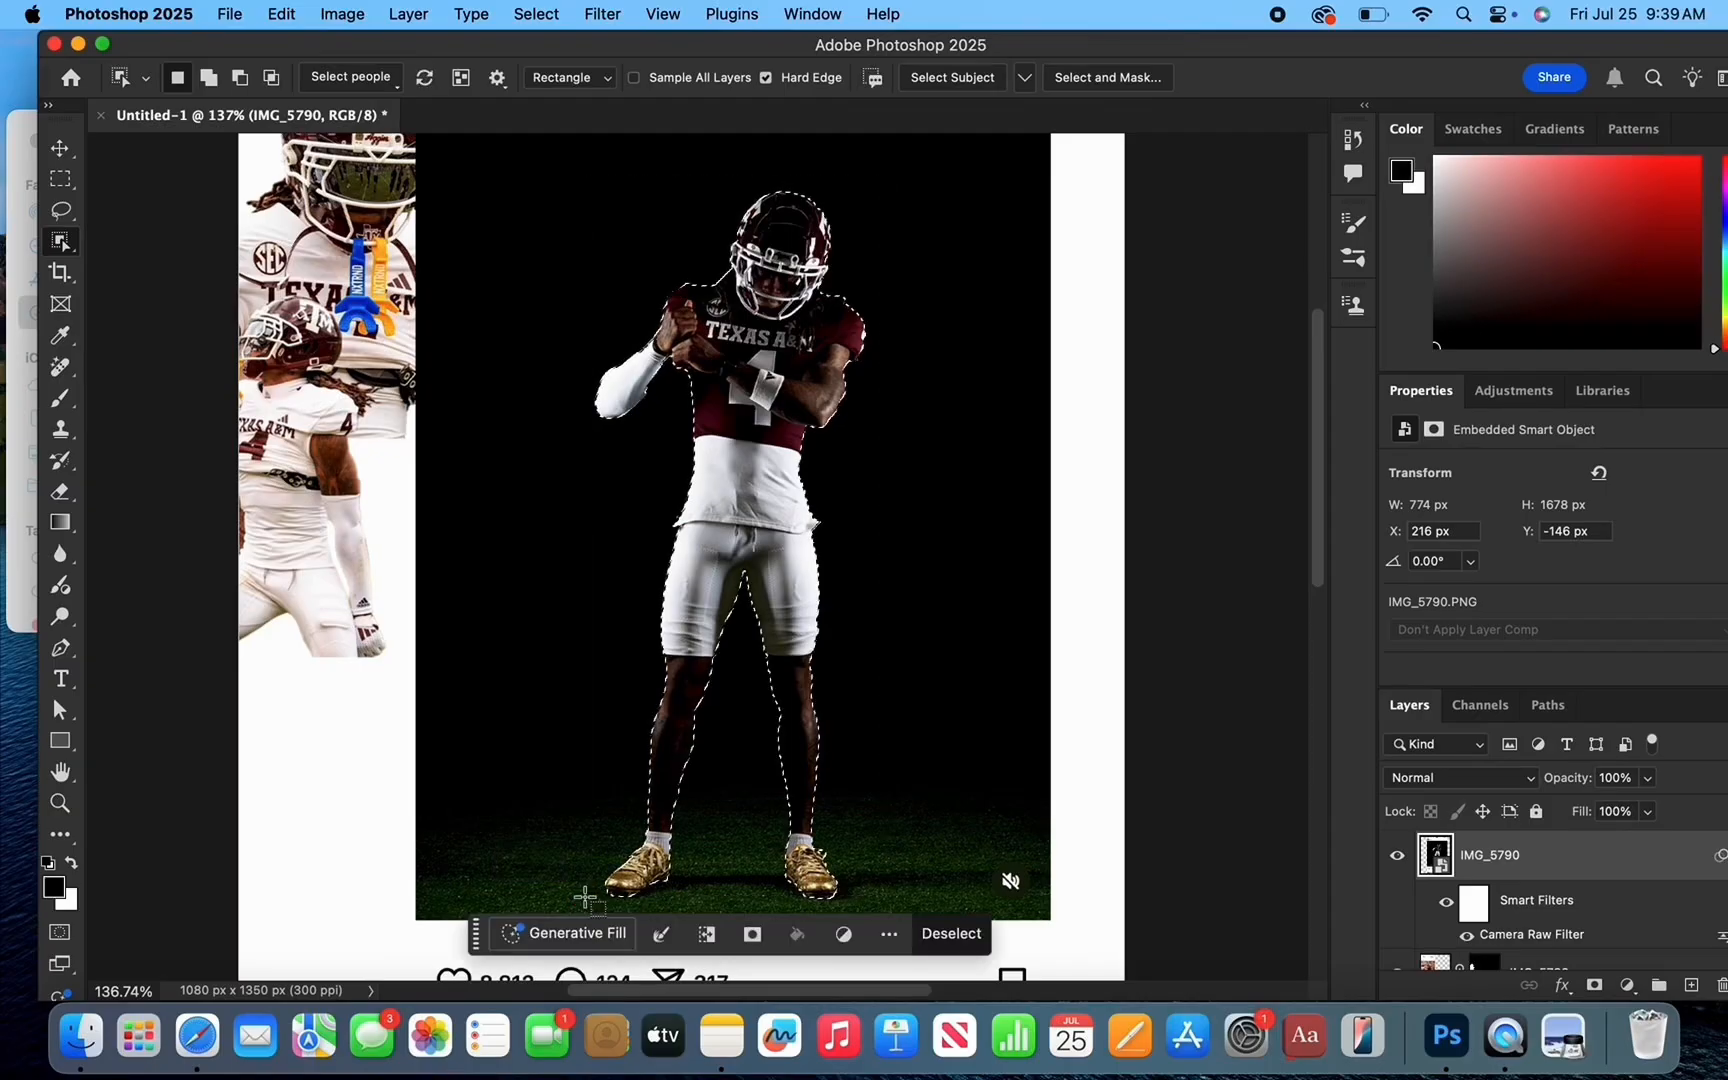
# Refine the player's selection in Select and Mask with Shift Edge at -5% and output it as a layer mask.
pyautogui.click(1100, 77)
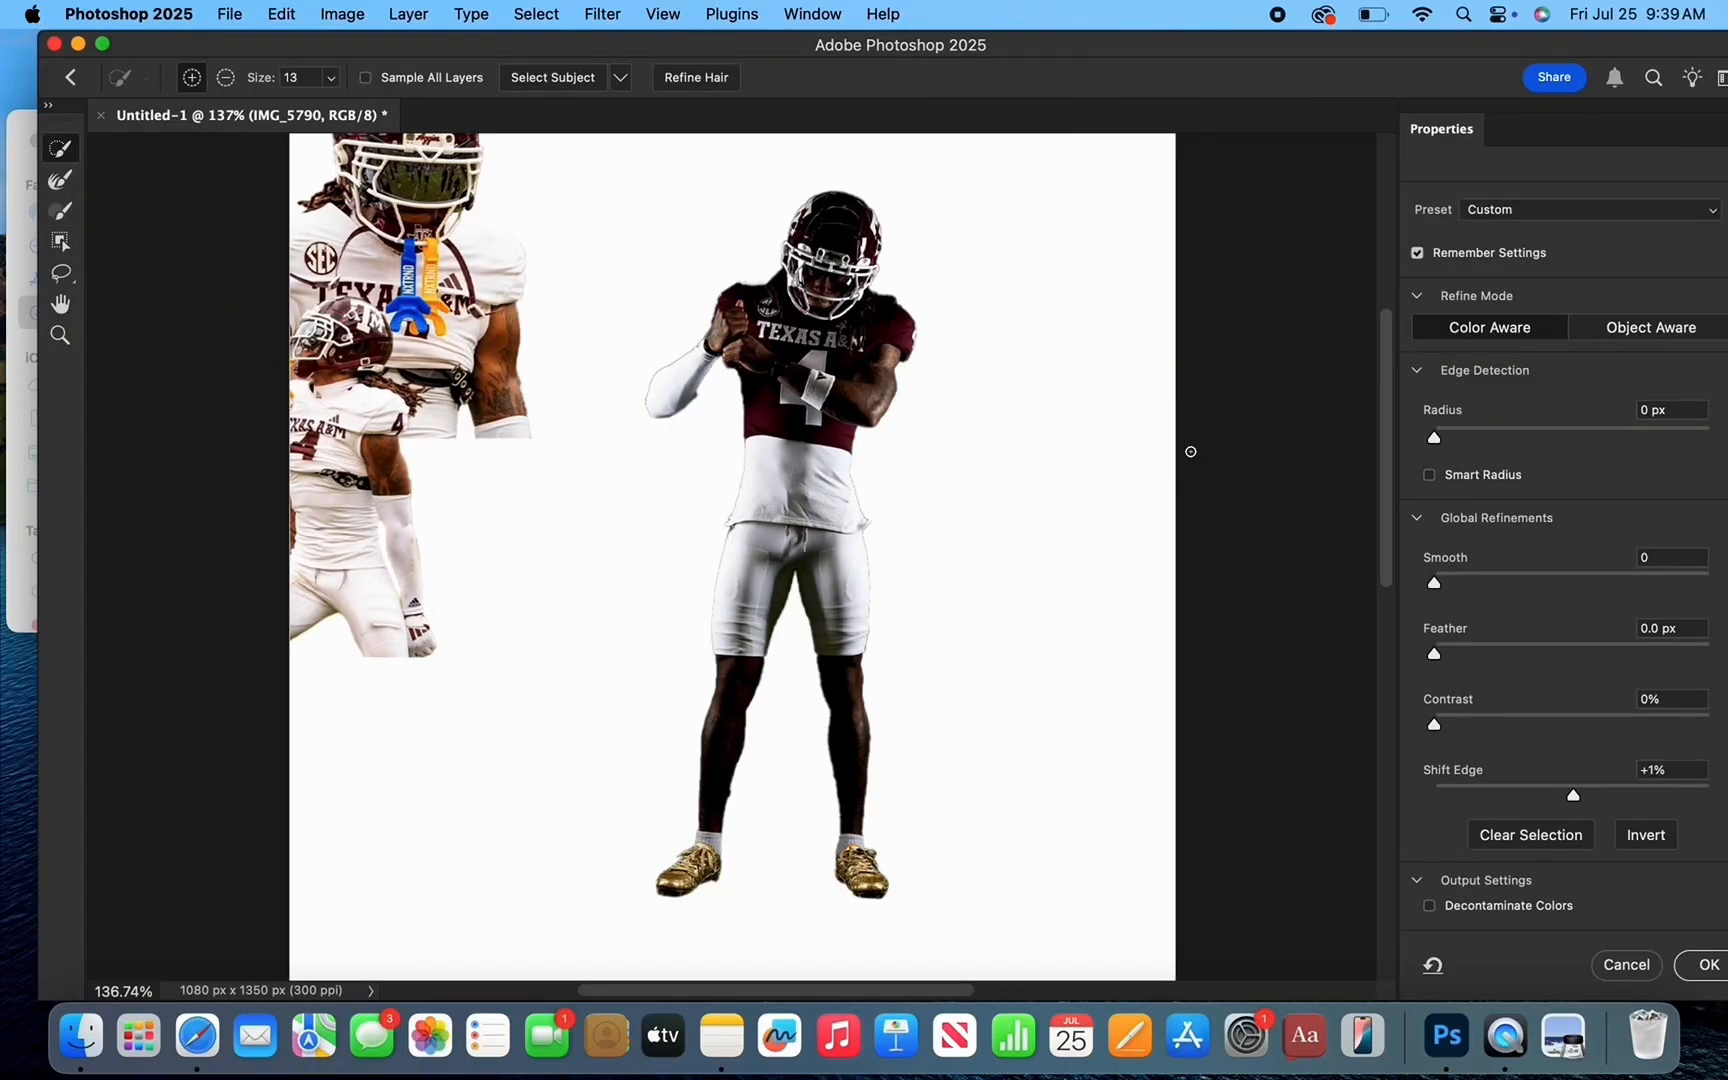
pyautogui.scroll(5, 1191, 451)
pyautogui.scroll(5, 1191, 449)
pyautogui.scroll(3, 1186, 440)
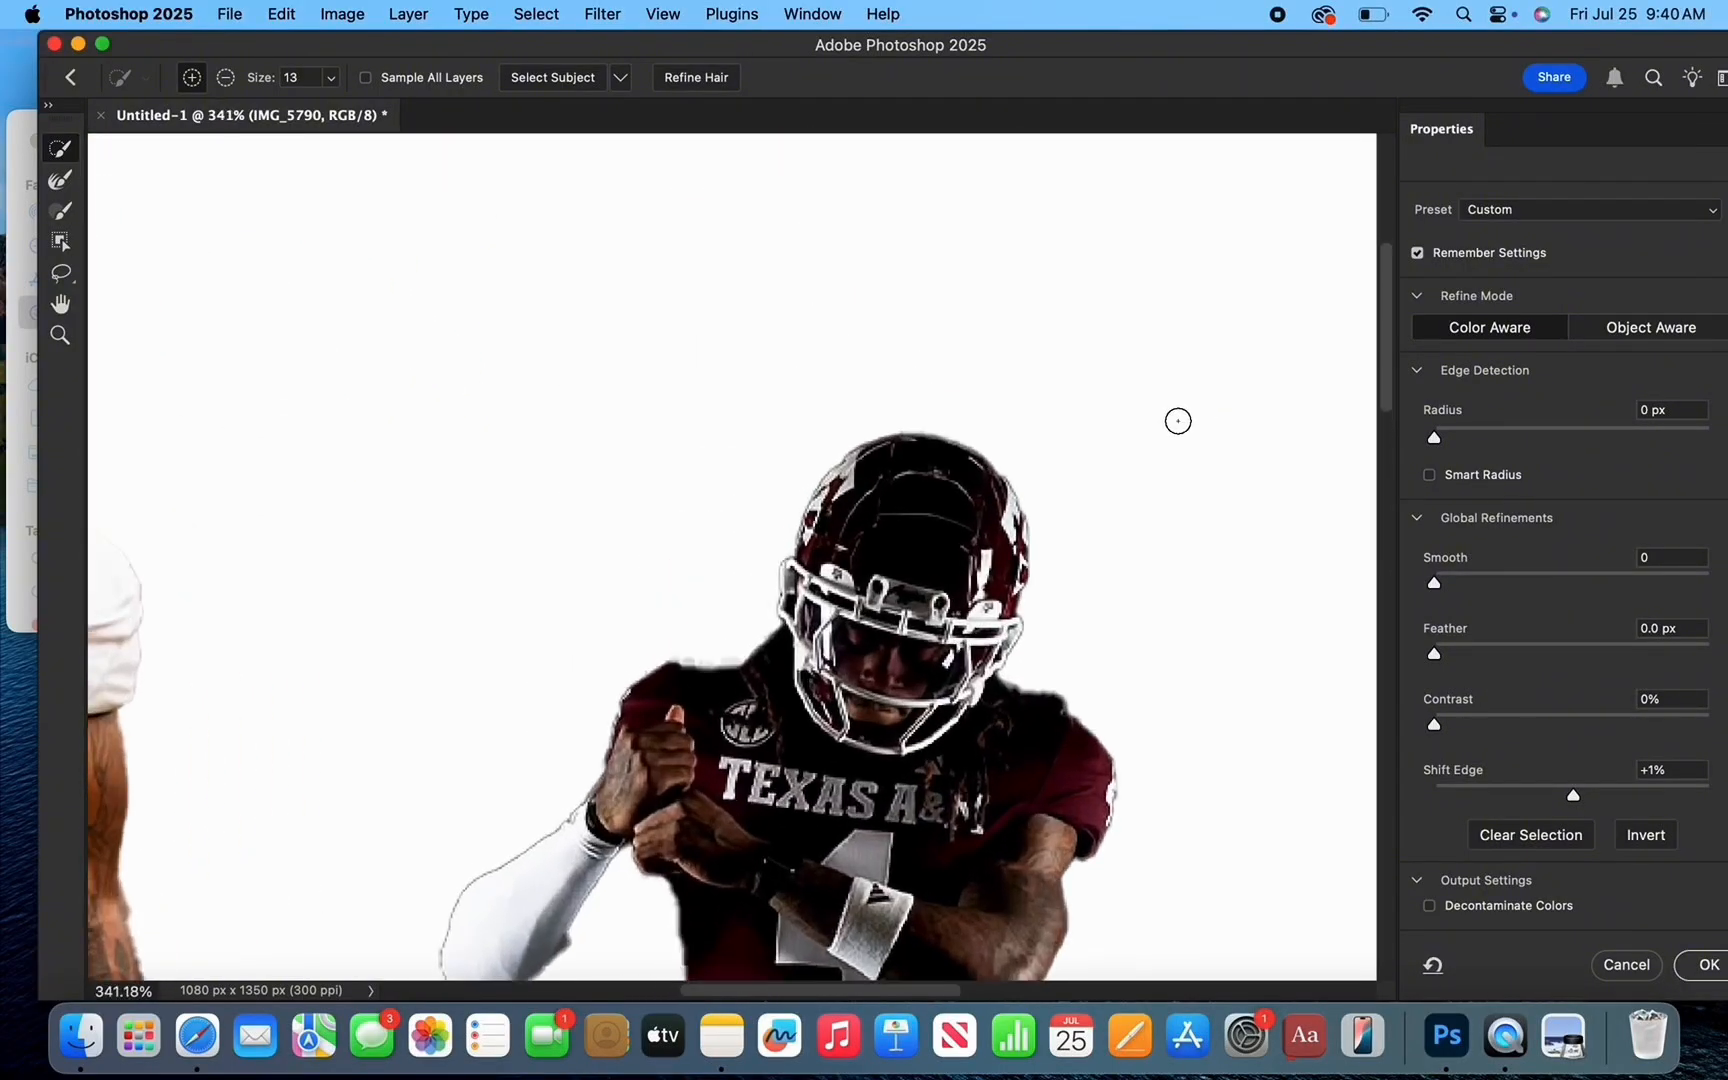
pyautogui.scroll(-3, 1177, 420)
pyautogui.scroll(8, 1177, 420)
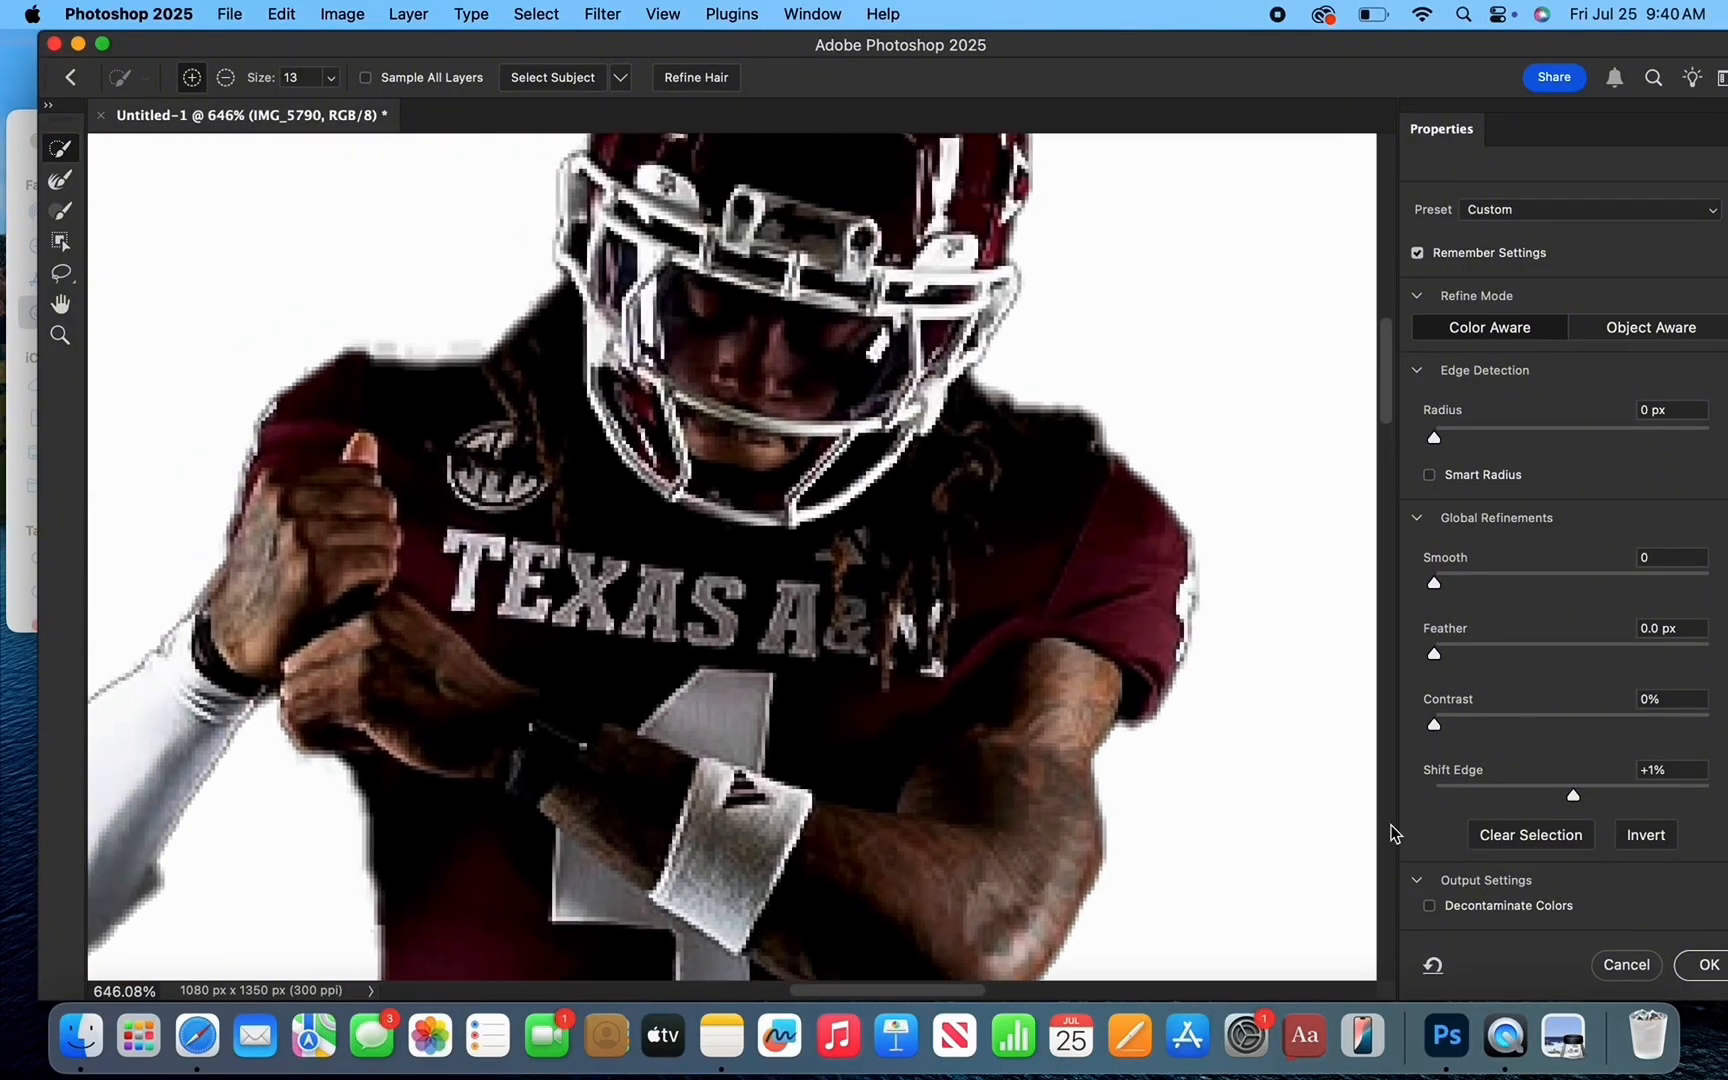
pyautogui.moveTo(1572, 800); pyautogui.dragTo(1572, 840)
pyautogui.scroll(-10, 961, 688)
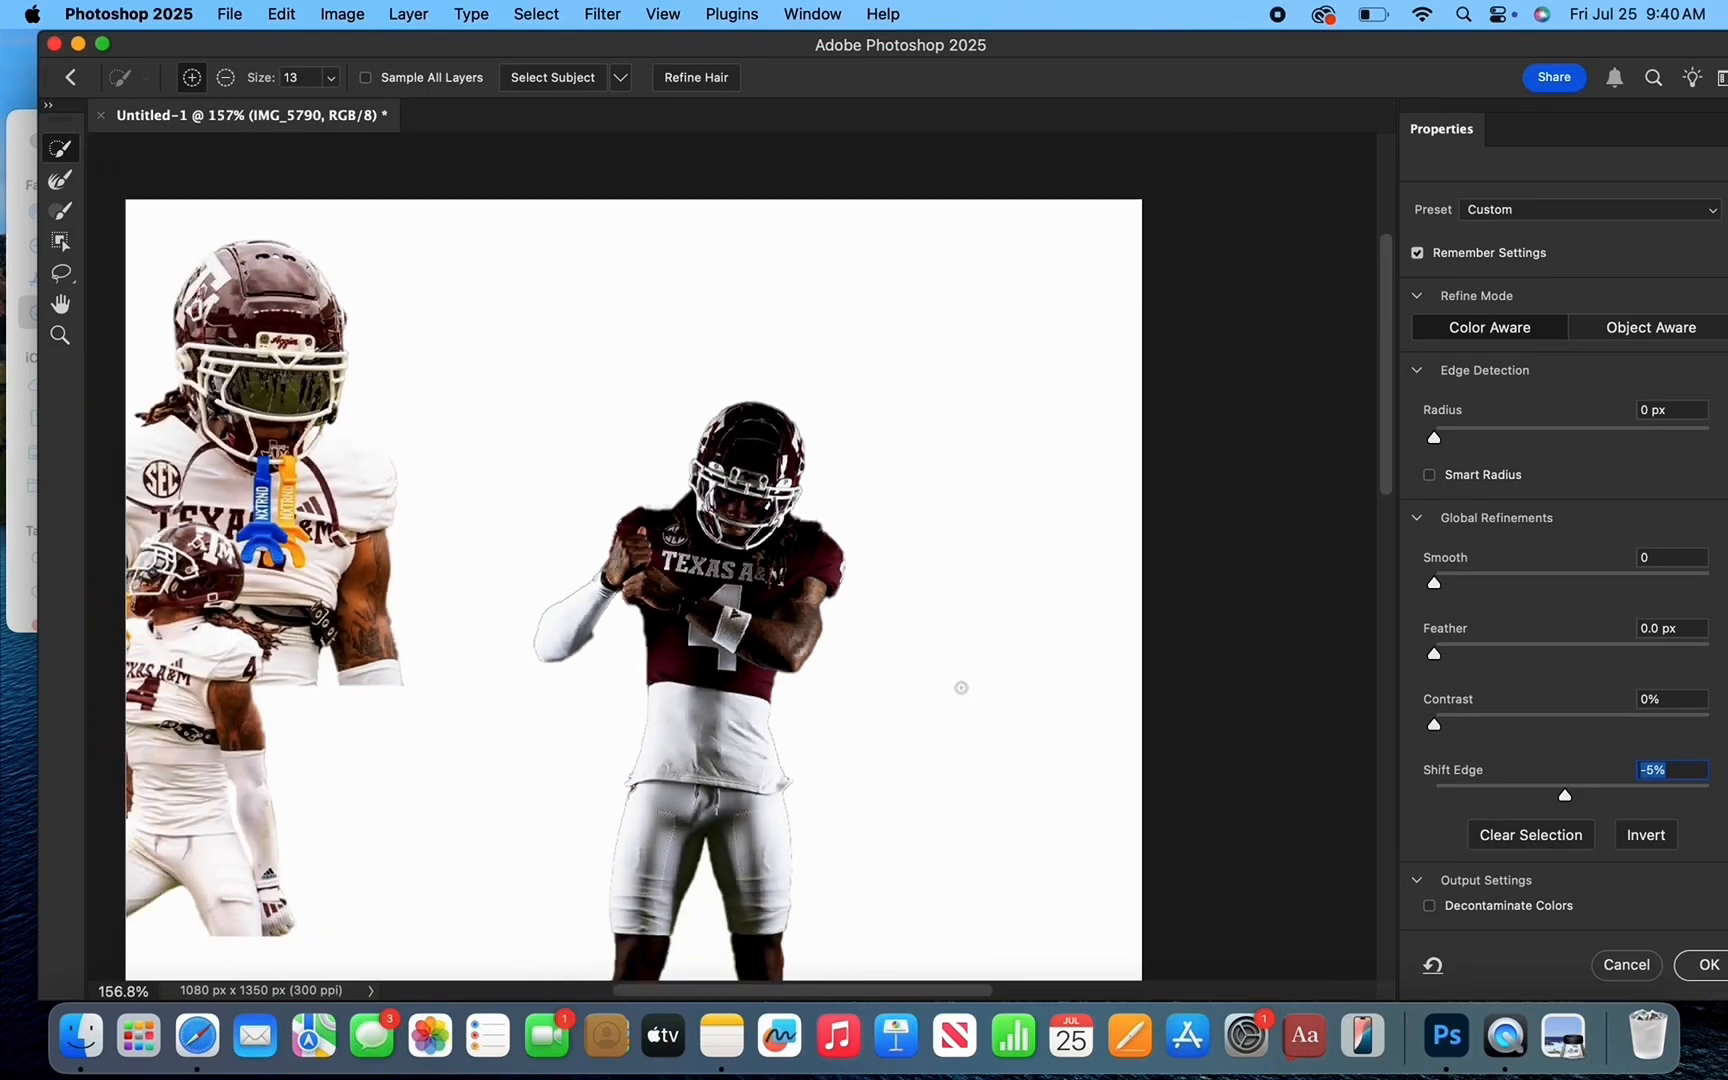
pyautogui.scroll(-2, 961, 688)
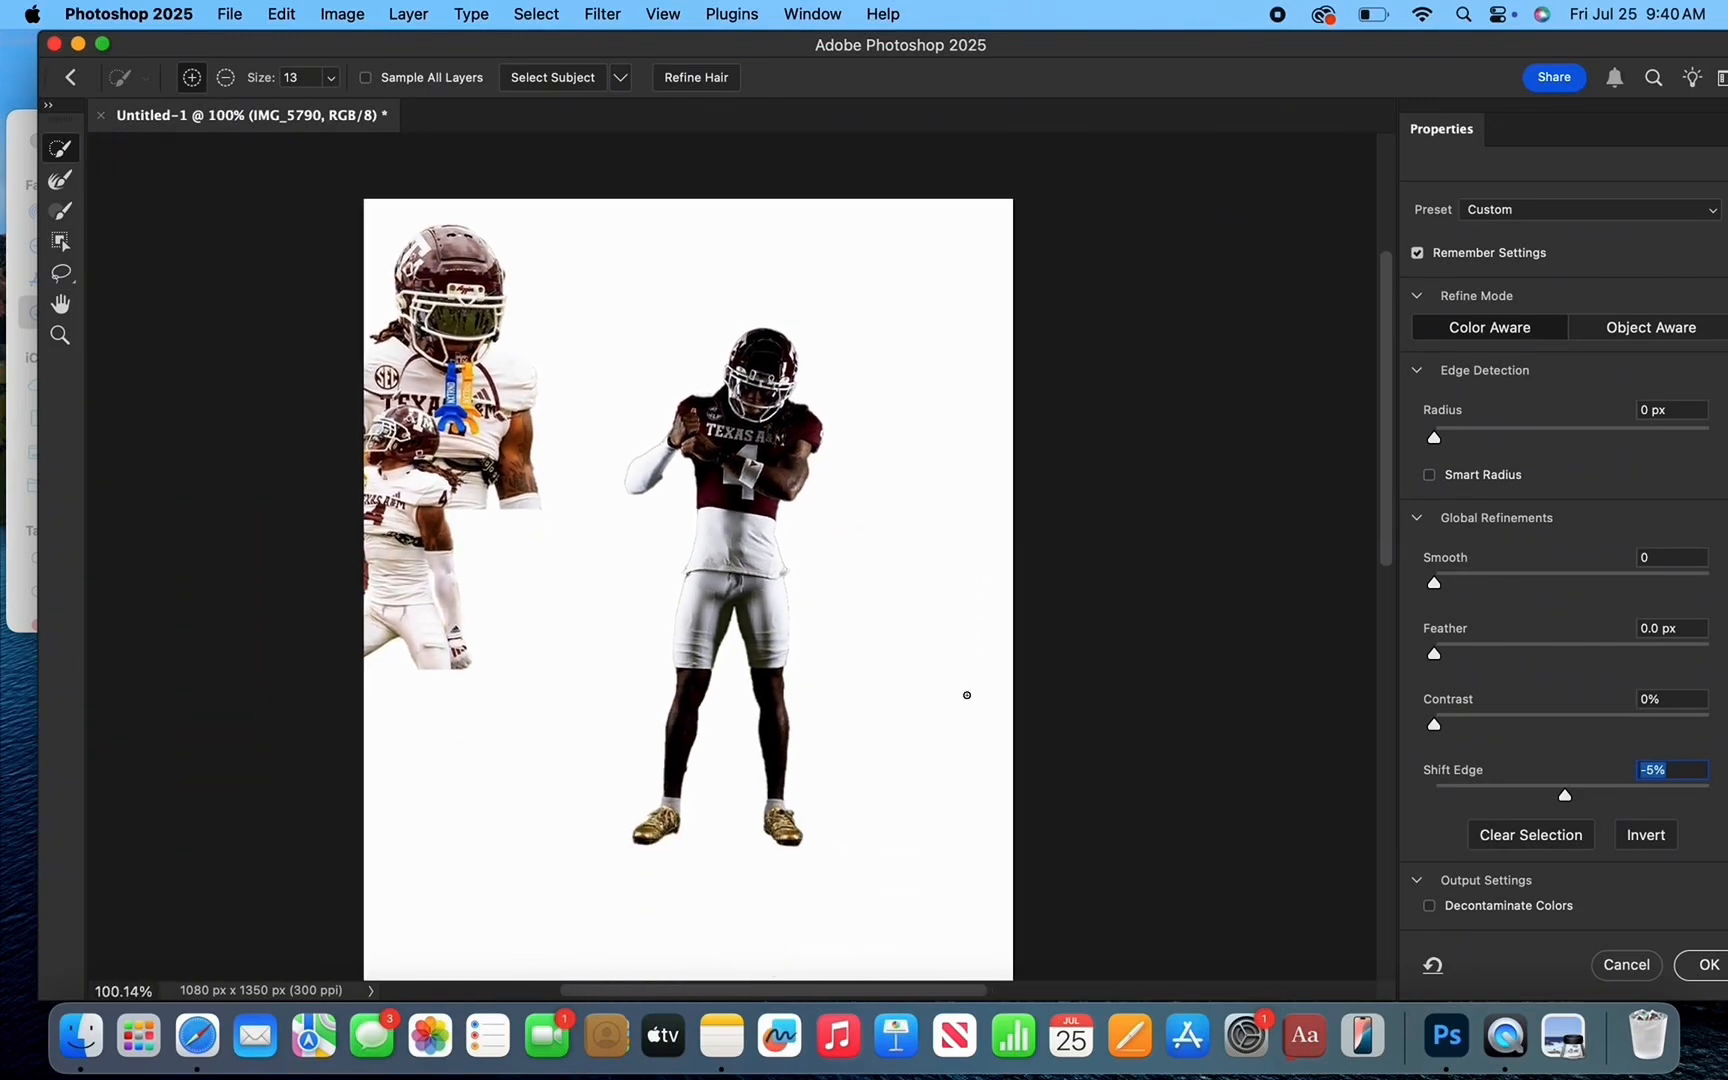
pyautogui.scroll(3, 966, 694)
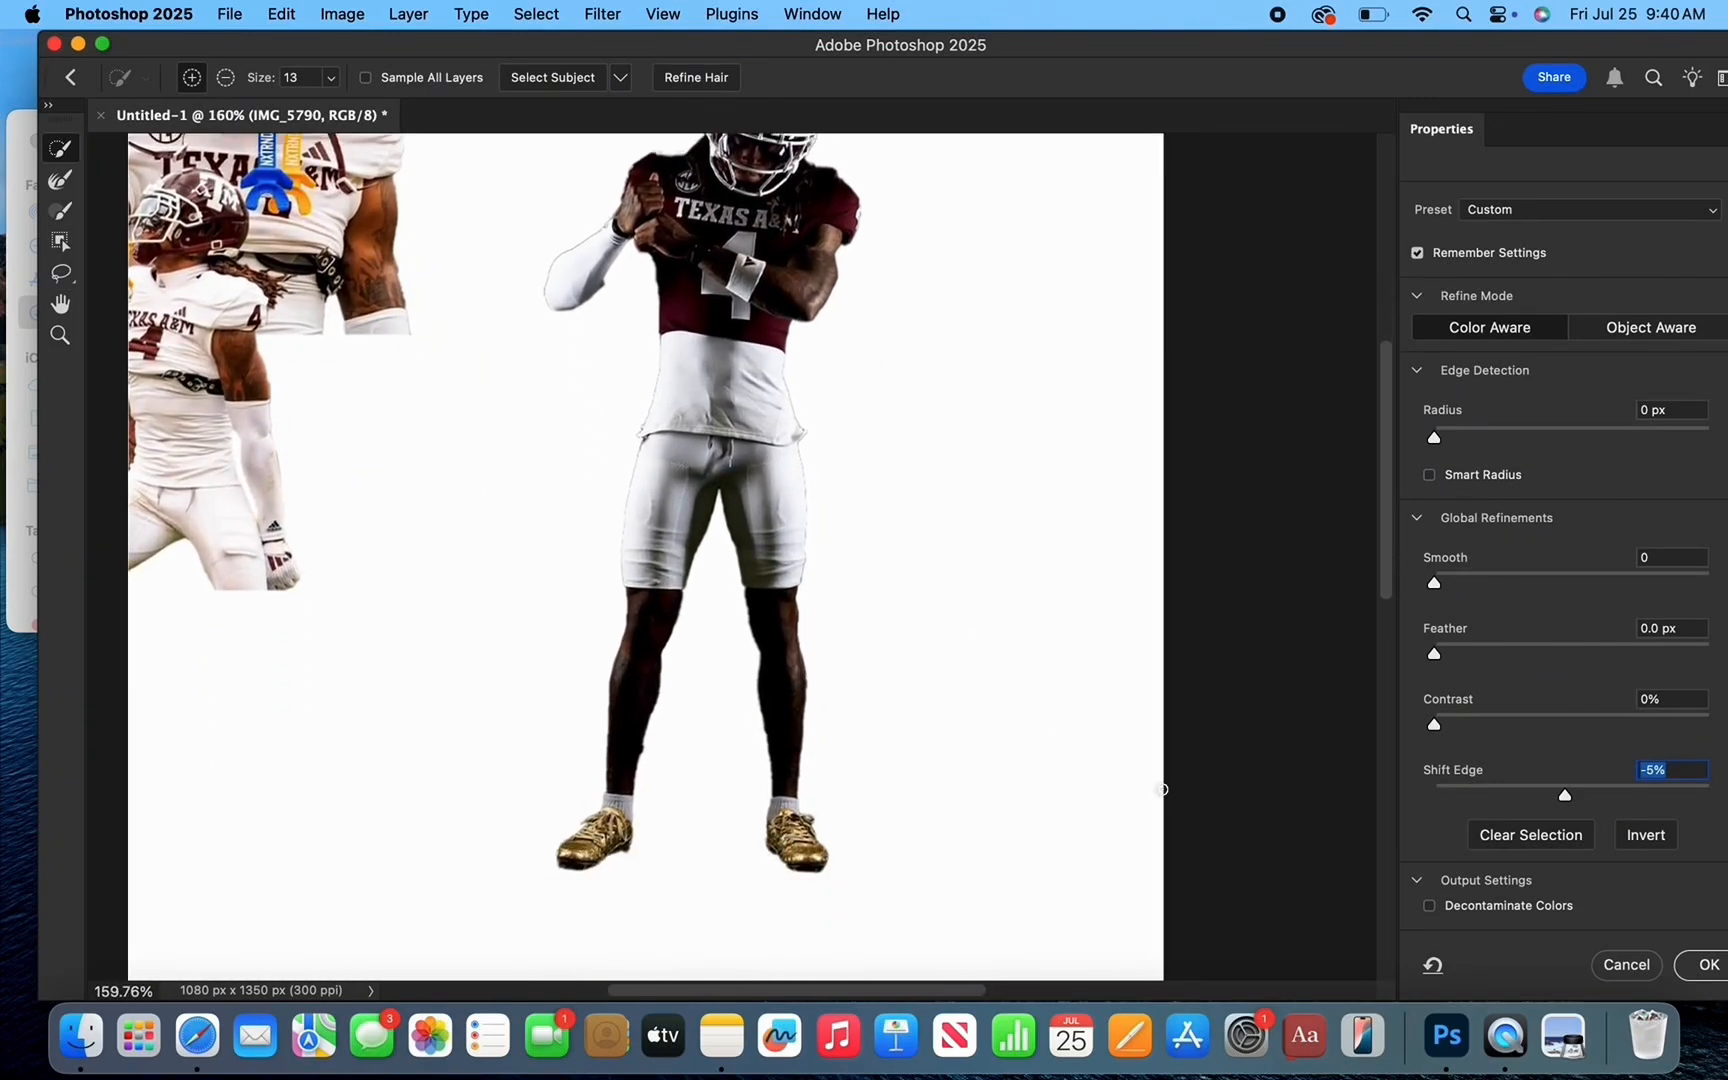
pyautogui.click(1703, 965)
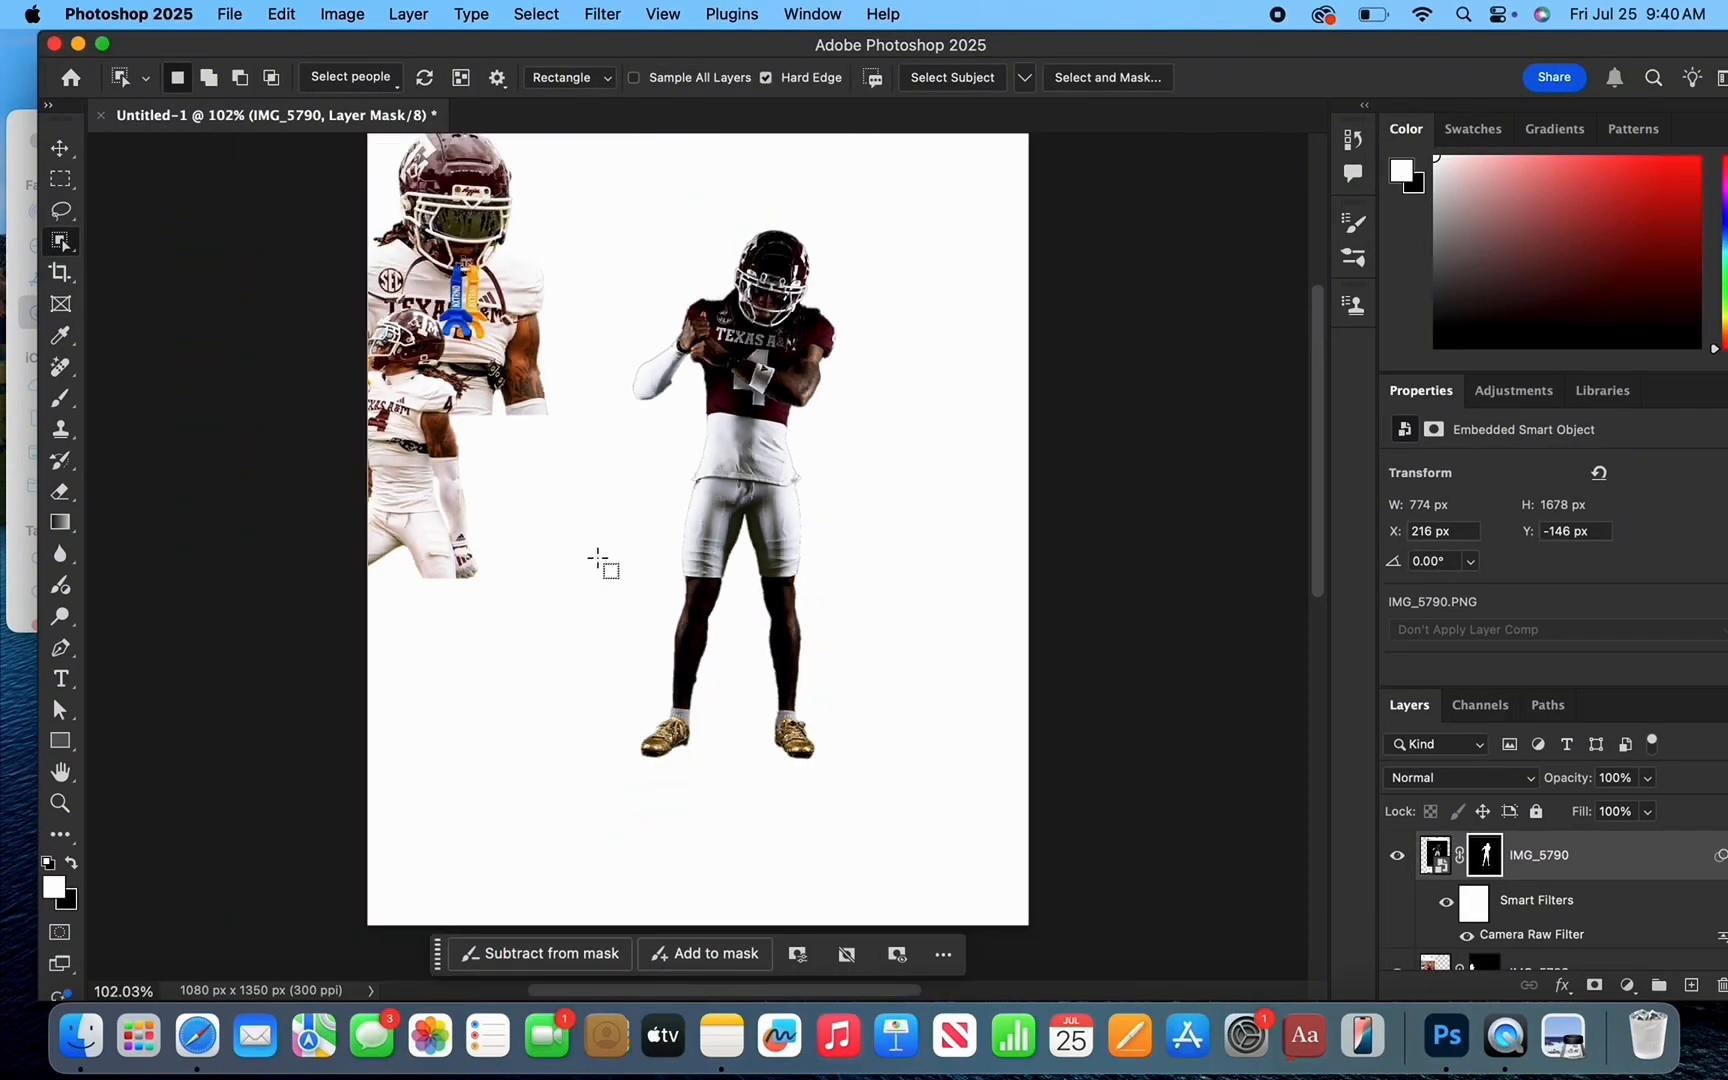
# Move the masked IMG_5790 player to the canvas's left side, over the other two players, and deselect the layer.
pyautogui.click(62, 148)
pyautogui.moveTo(777, 375); pyautogui.dragTo(453, 364)
pyautogui.click(135, 386)
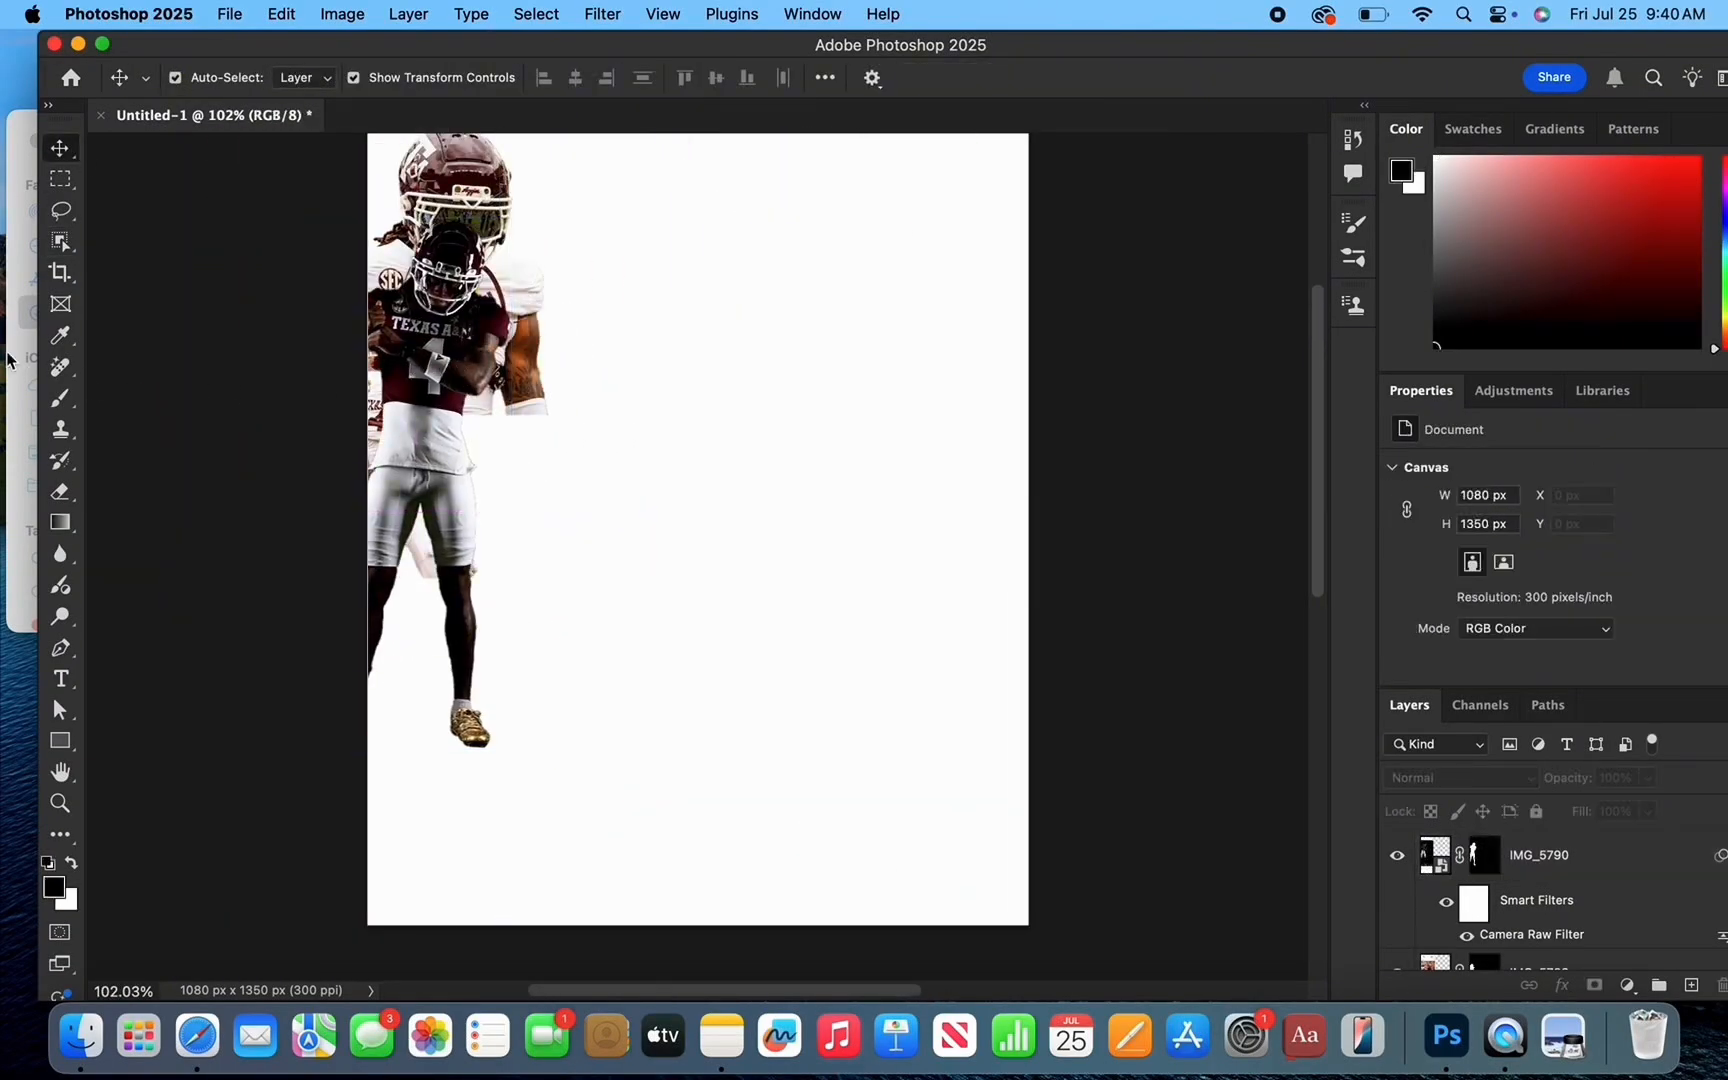
# Place IMG_5791.PNG from the Downloads folder into the Untitled-1 document.
pyautogui.click(22, 357)
pyautogui.click(813, 459)
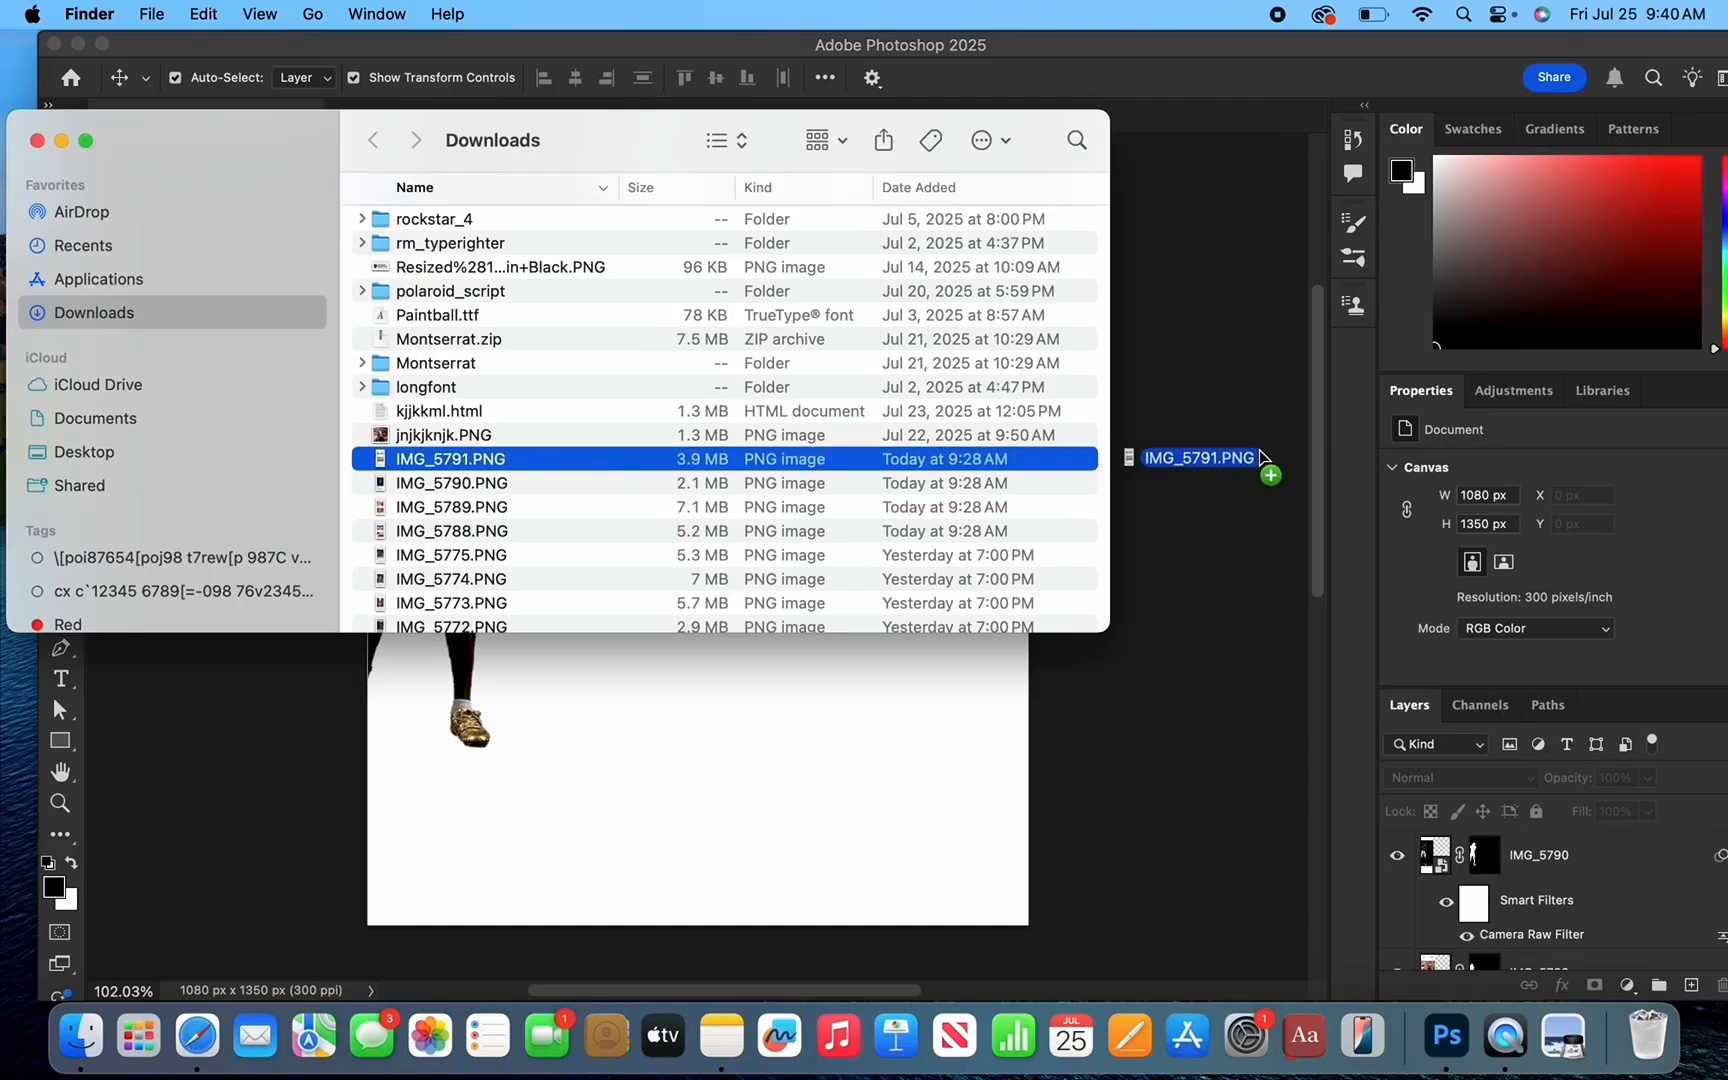
pyautogui.moveTo(1260, 458); pyautogui.dragTo(110, 200)
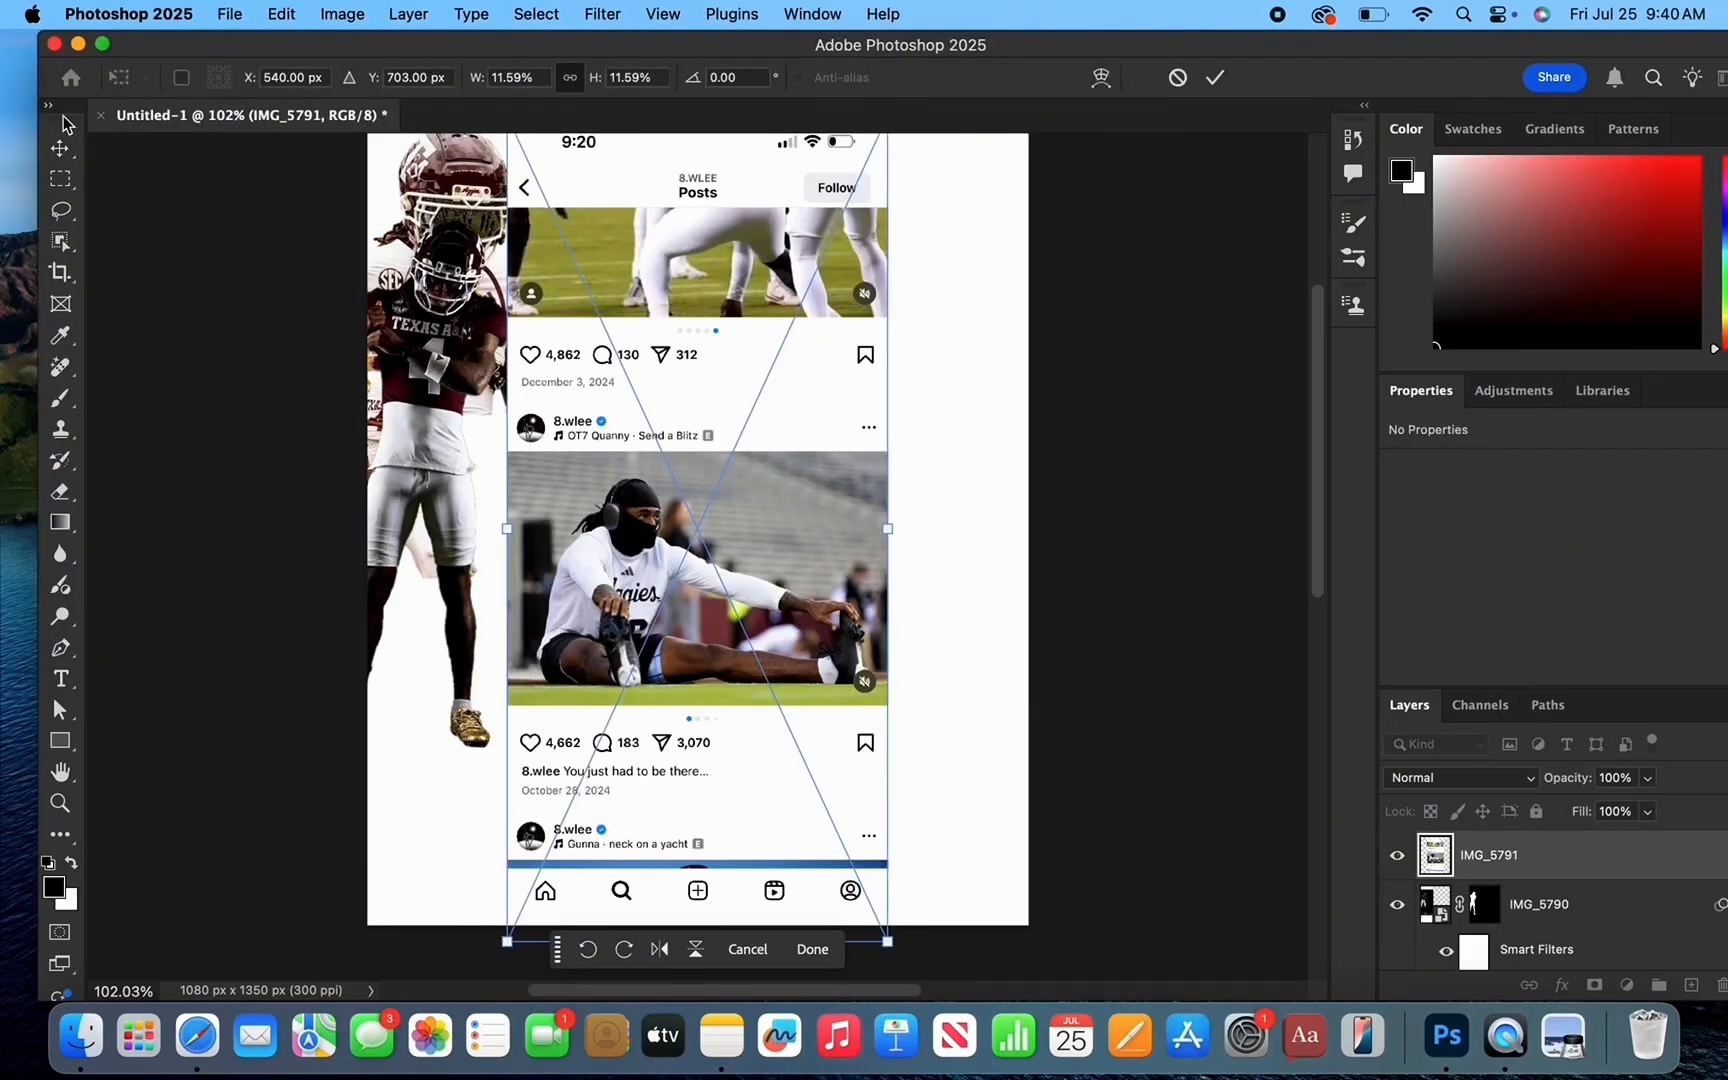
# Enlarge the placed IMG_5791 to about 19.44%, position it over the canvas's right part and commit the transform.
pyautogui.moveTo(149, 44); pyautogui.dragTo(113, 44)
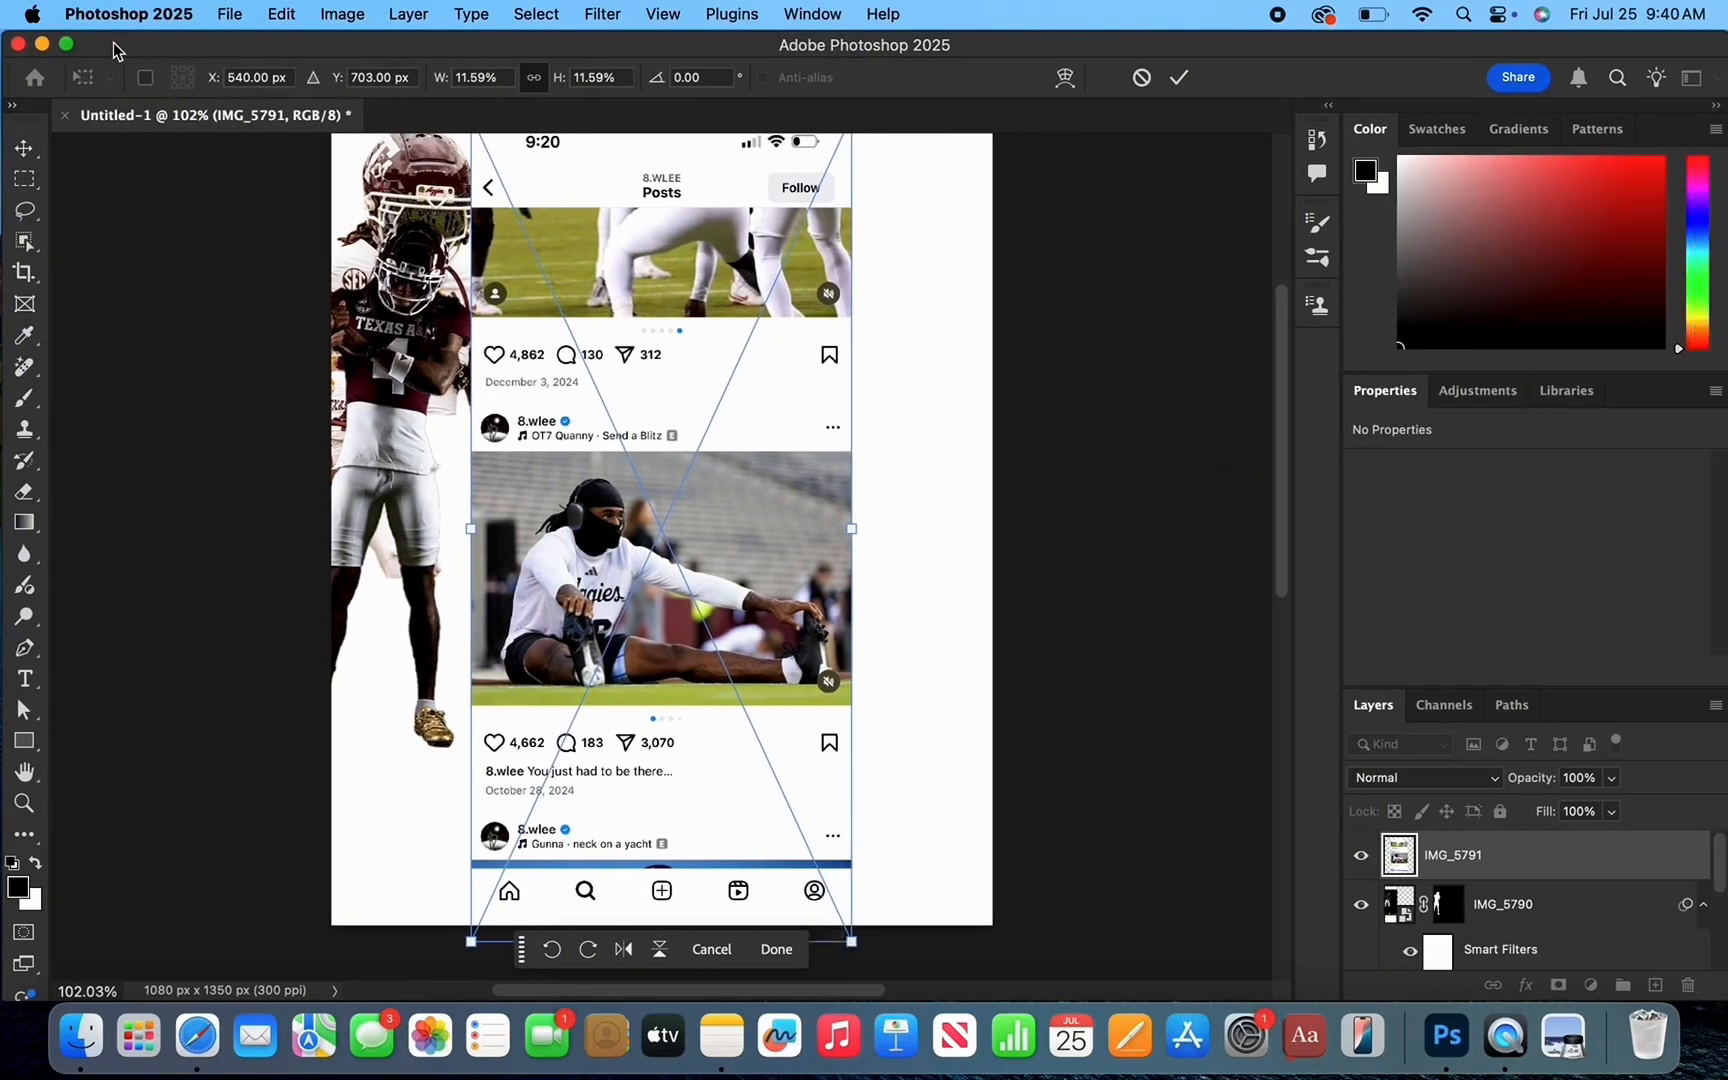
pyautogui.moveTo(853, 541); pyautogui.dragTo(1103, 540)
pyautogui.moveTo(934, 617); pyautogui.dragTo(922, 567)
pyautogui.scroll(4, 922, 567)
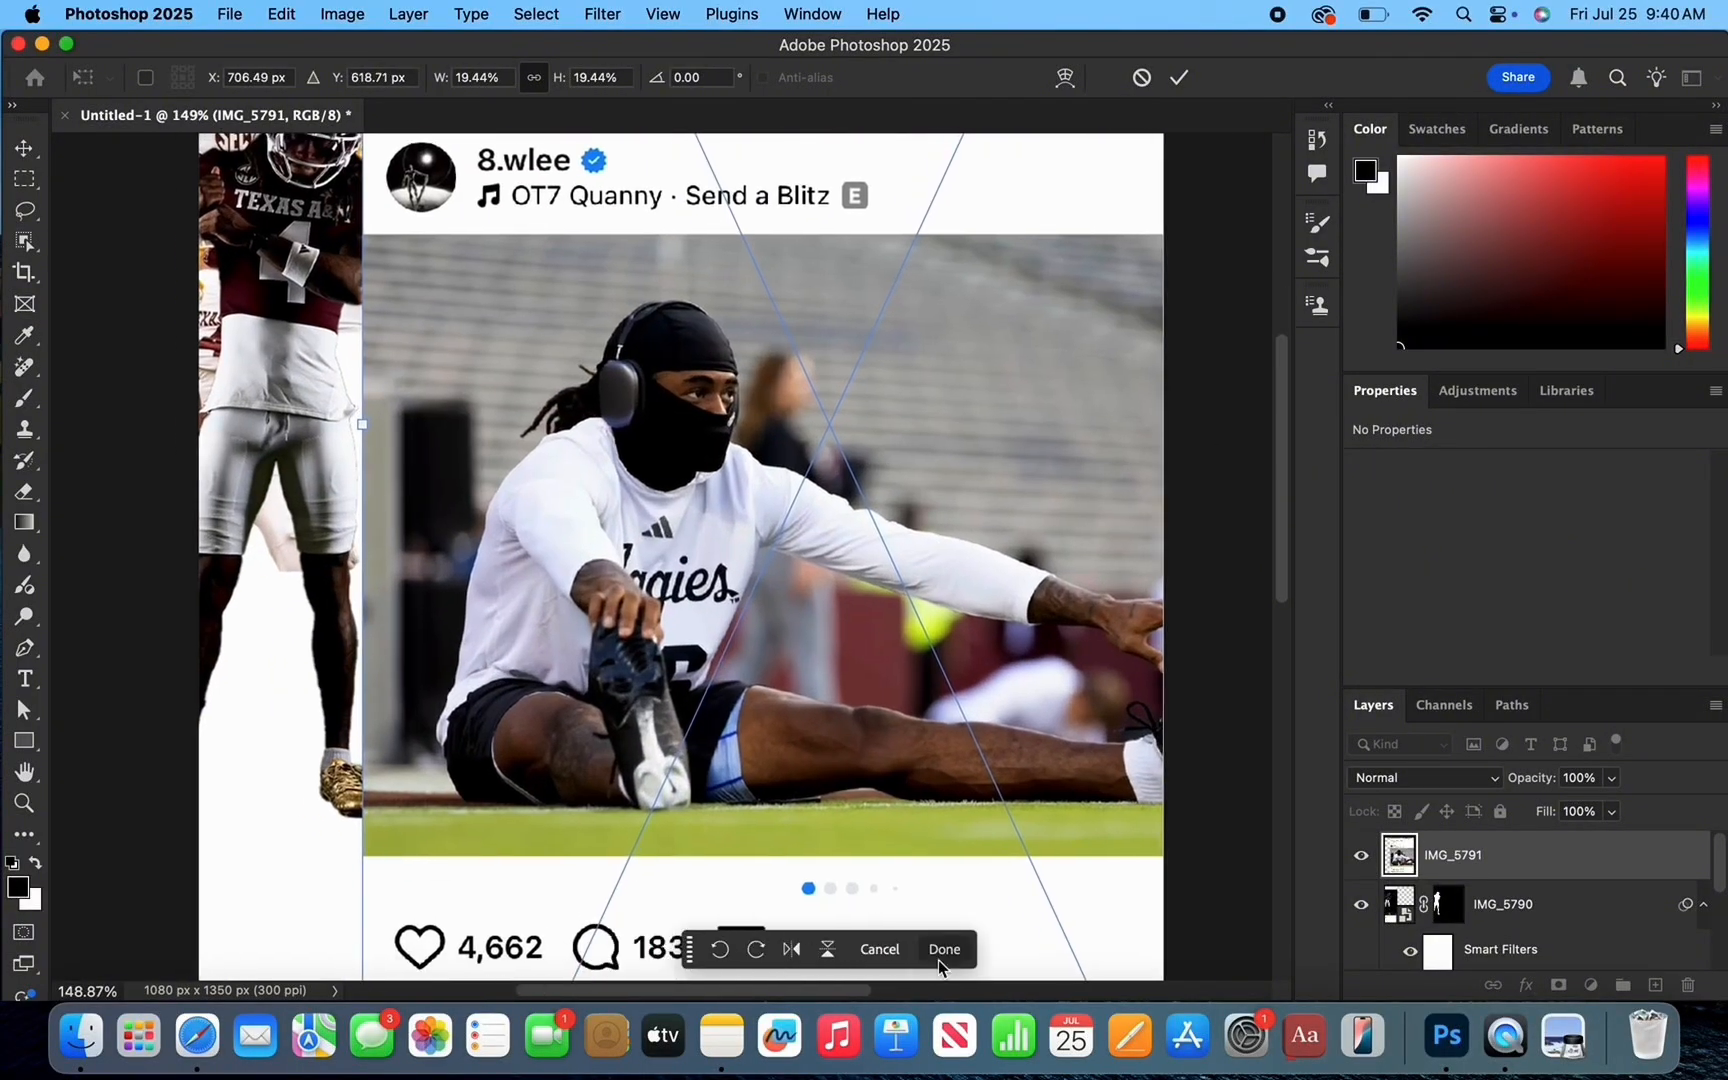
pyautogui.click(943, 953)
# Select the stretching player's masked head and headphones in IMG_5791 with the Object Selection tool.
pyautogui.click(24, 241)
pyautogui.moveTo(878, 309); pyautogui.dragTo(509, 608)
pyautogui.scroll(2, 509, 608)
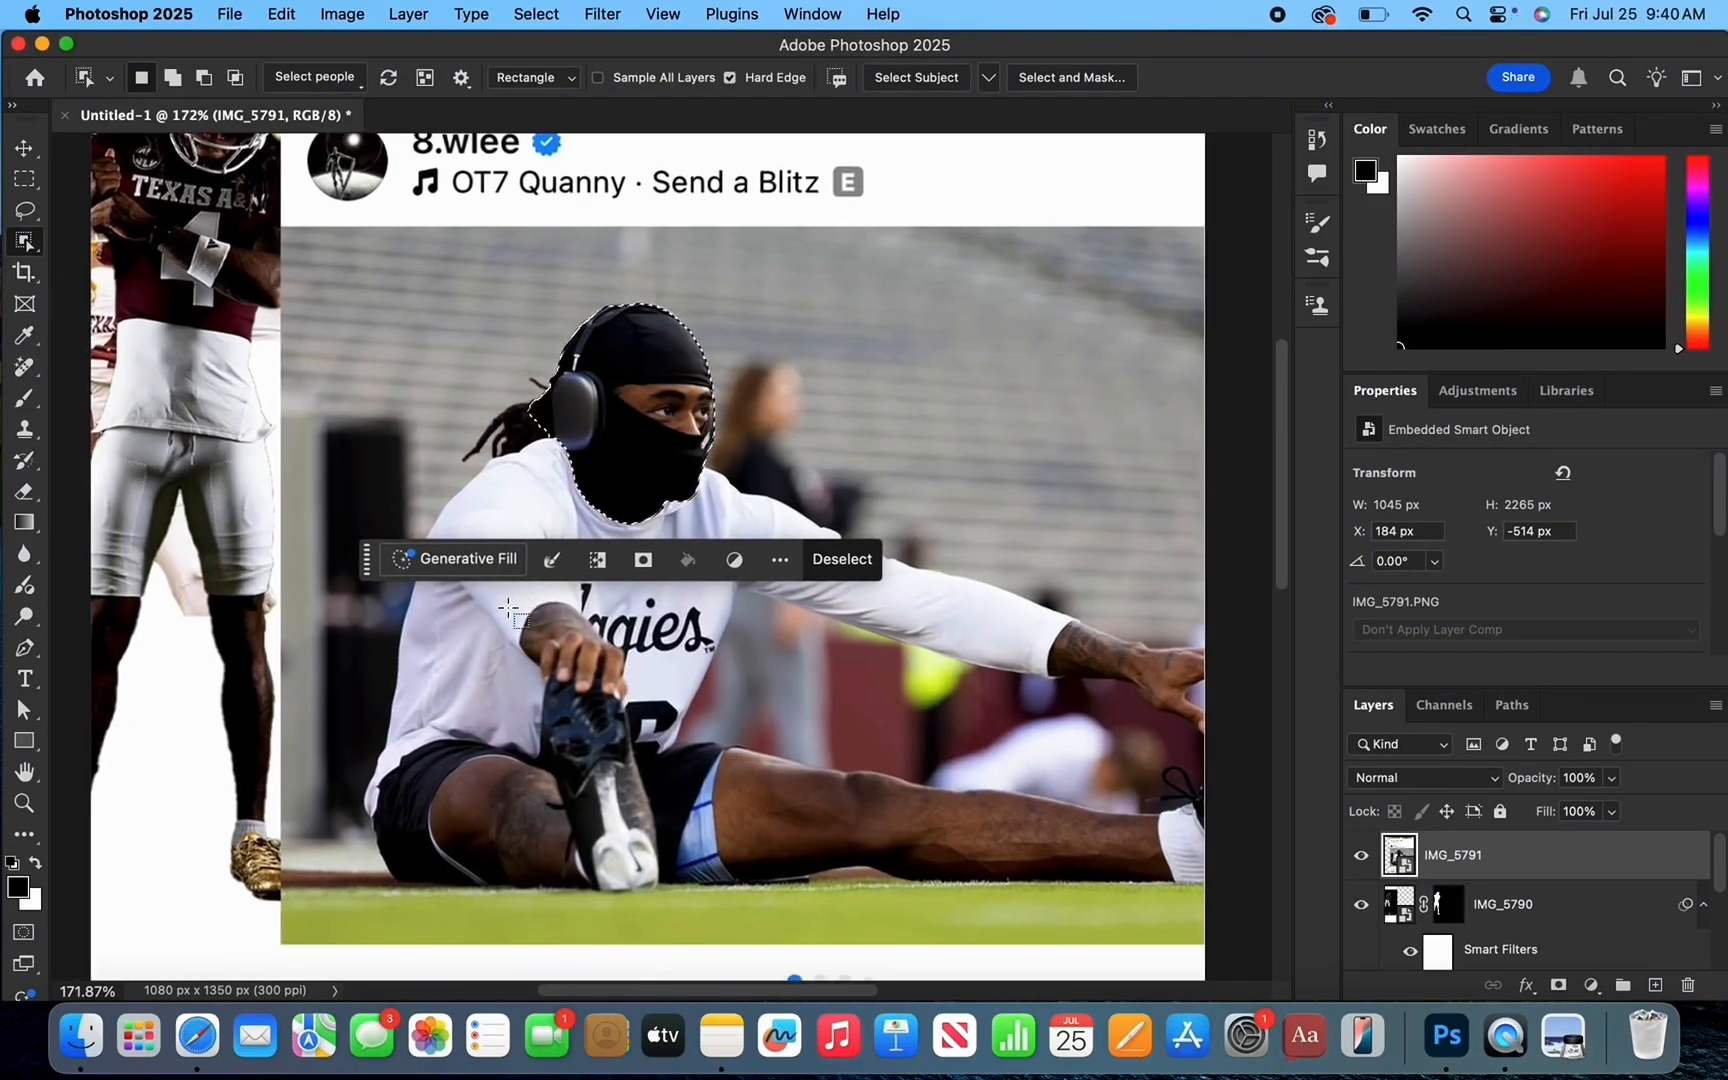
# Refine the head selection in Select and Mask with Shift Edge at -3% and output it as a layer mask.
pyautogui.click(1071, 77)
pyautogui.scroll(4, 976, 521)
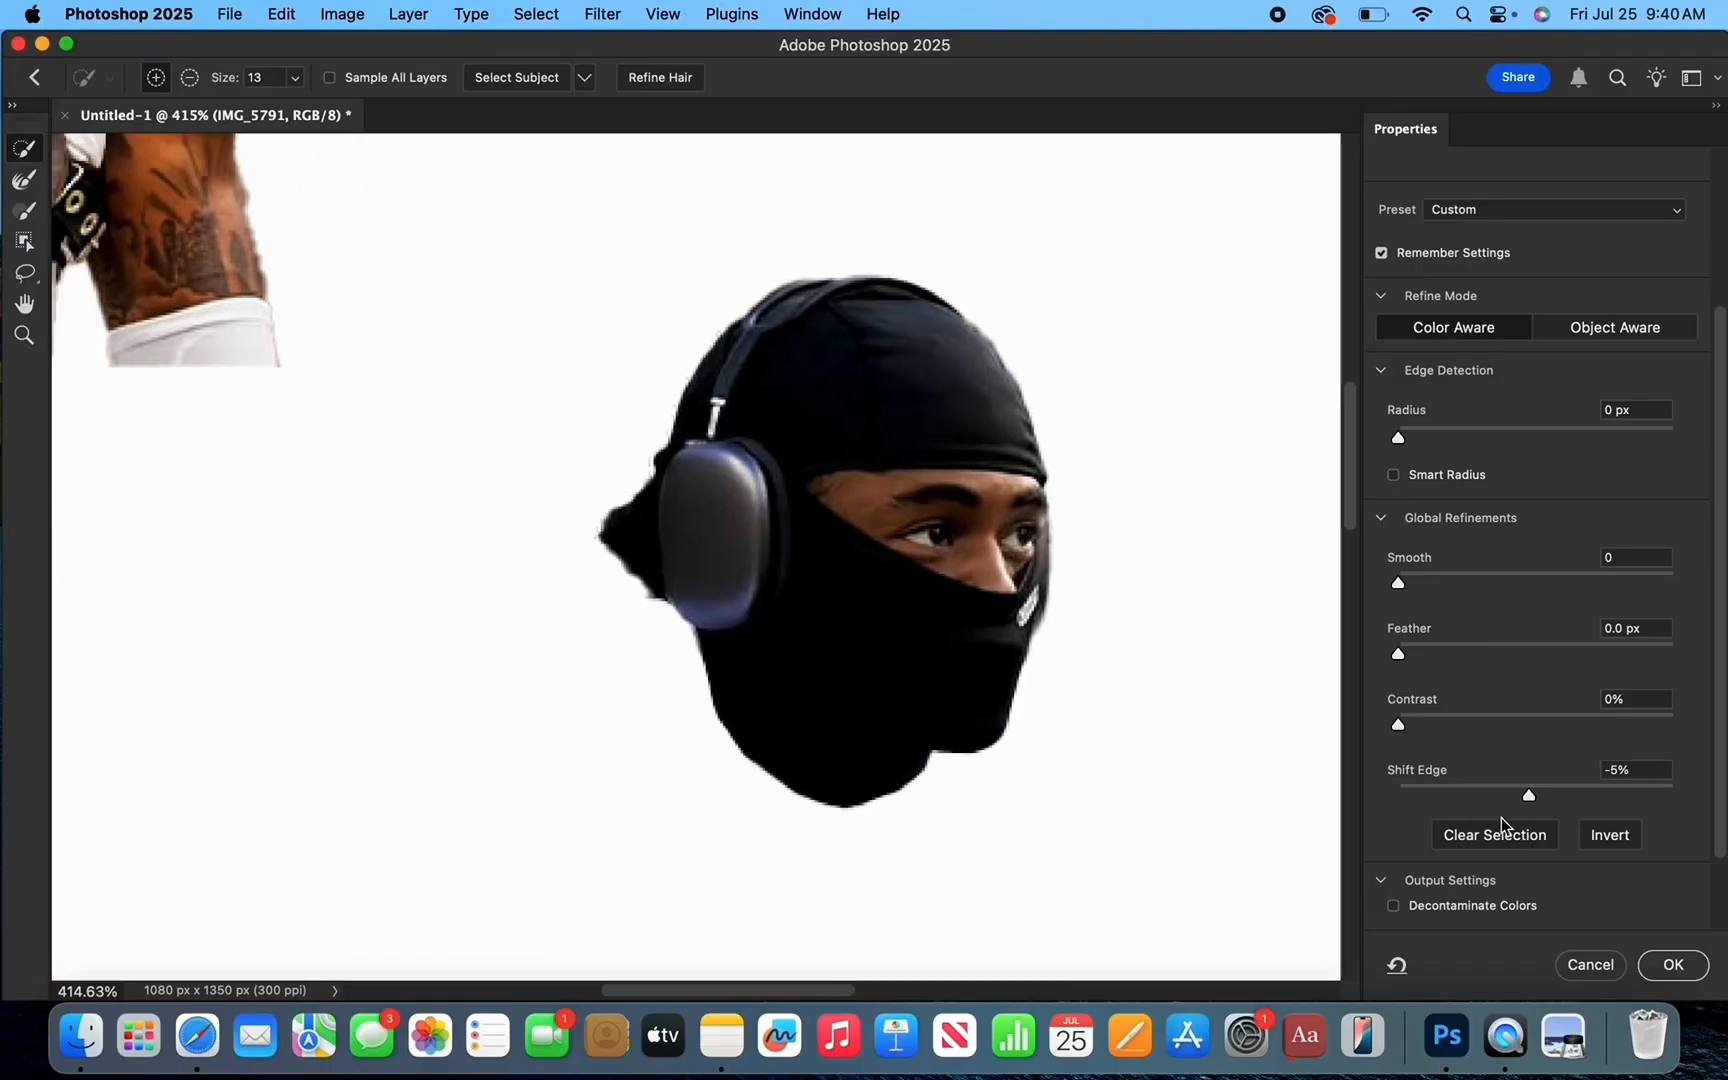
pyautogui.moveTo(1528, 795)
pyautogui.mouseDown()
pyautogui.moveTo(1576, 796)
pyautogui.moveTo(1555, 796)
pyautogui.mouseUp()
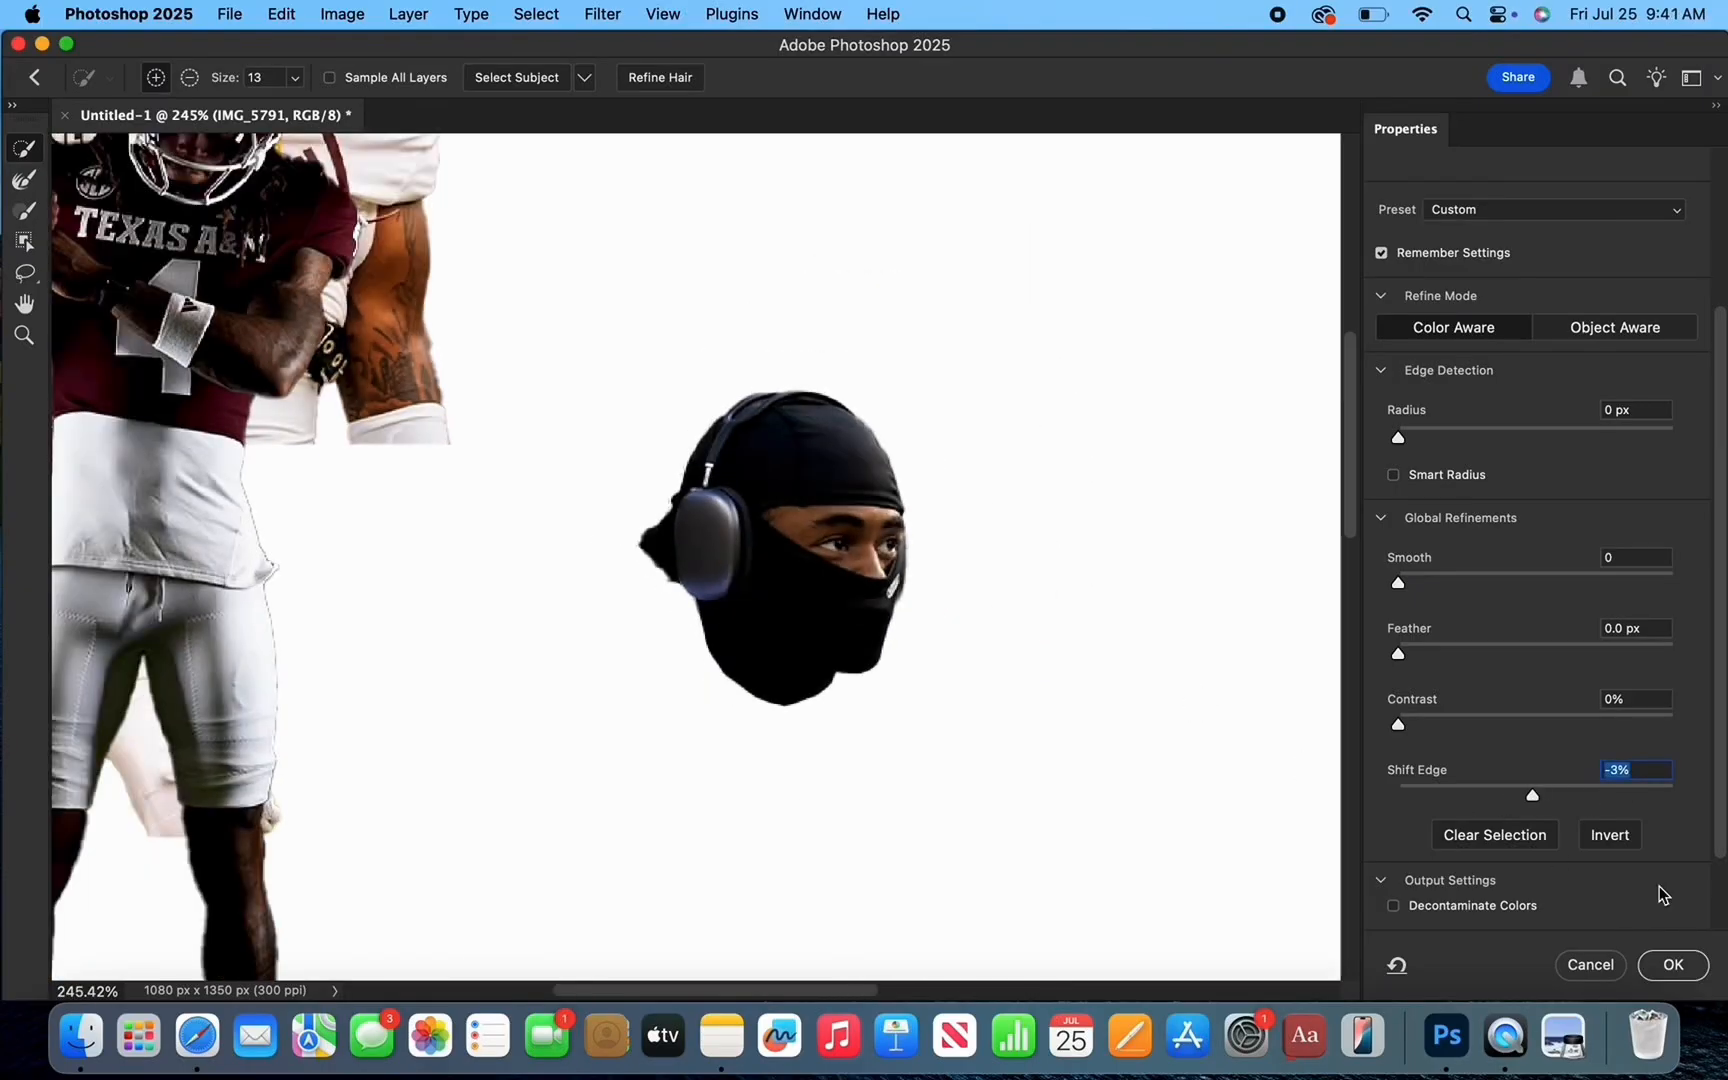
pyautogui.click(1673, 964)
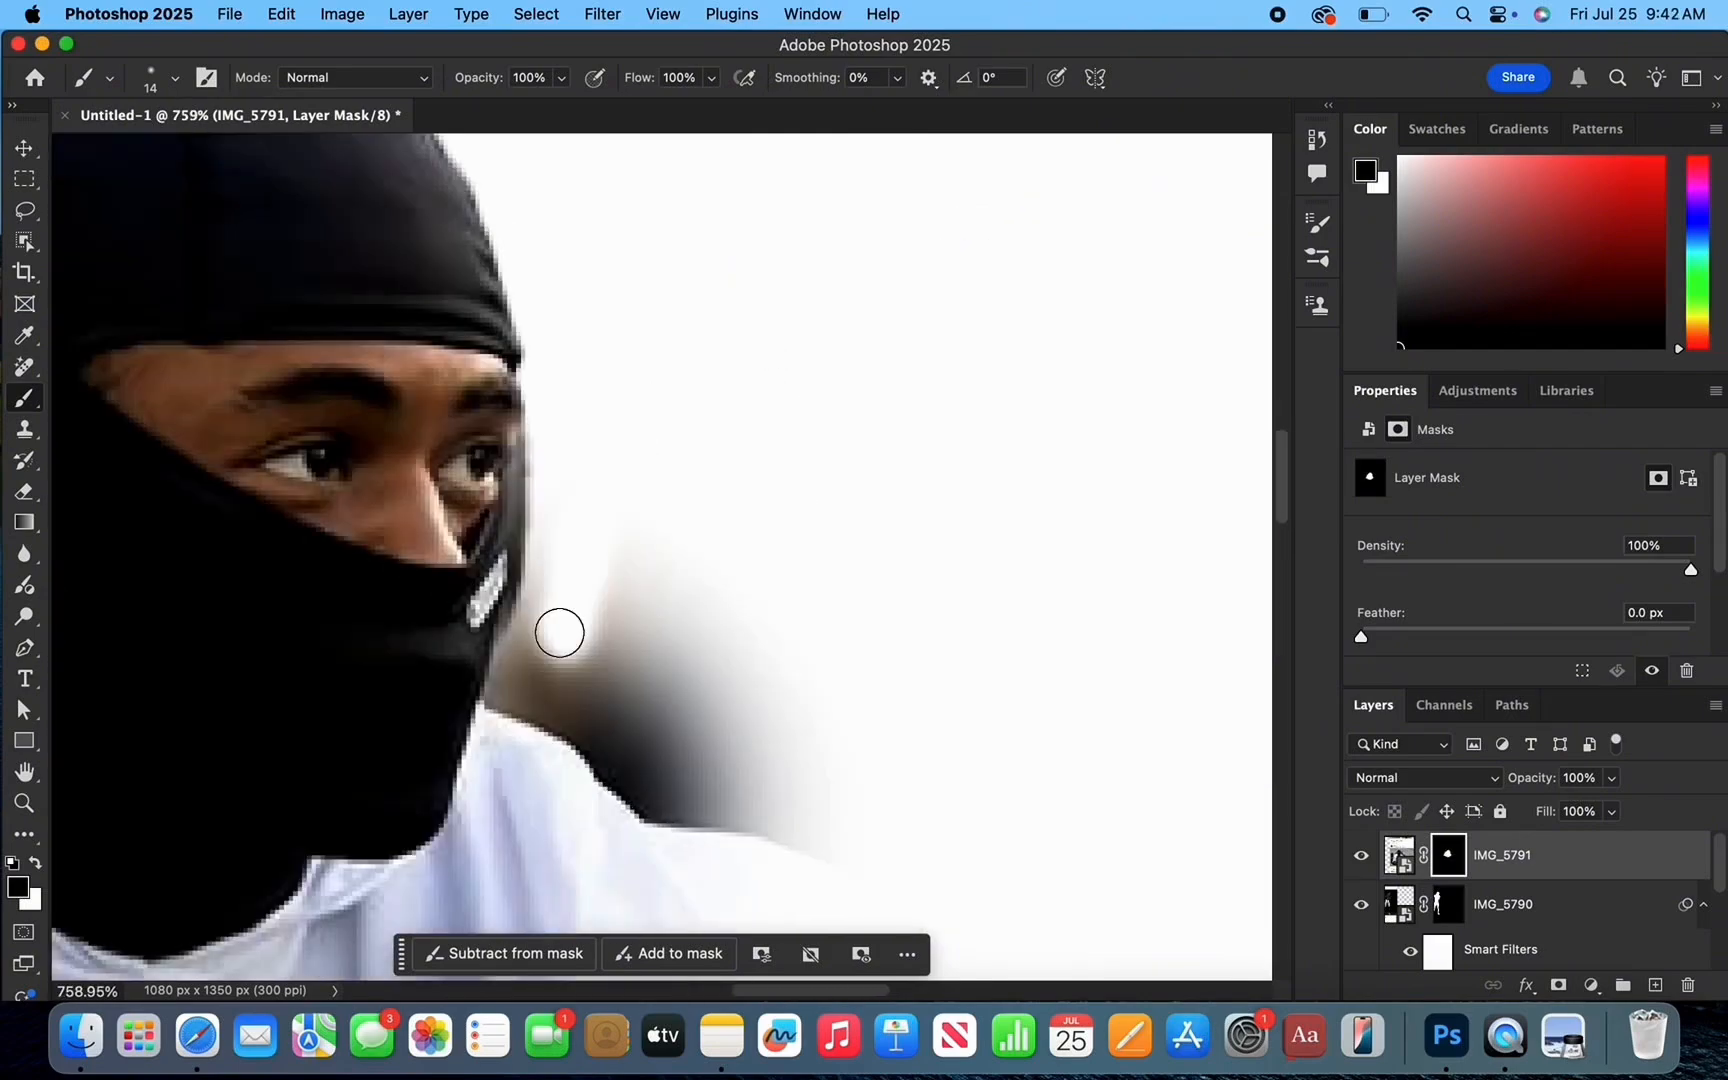
# Paint out the background beside the face on the IMG_5791 mask, and between the dreadlocks with a 3 px Soft Round brush.
pyautogui.moveTo(559, 629); pyautogui.dragTo(663, 800)
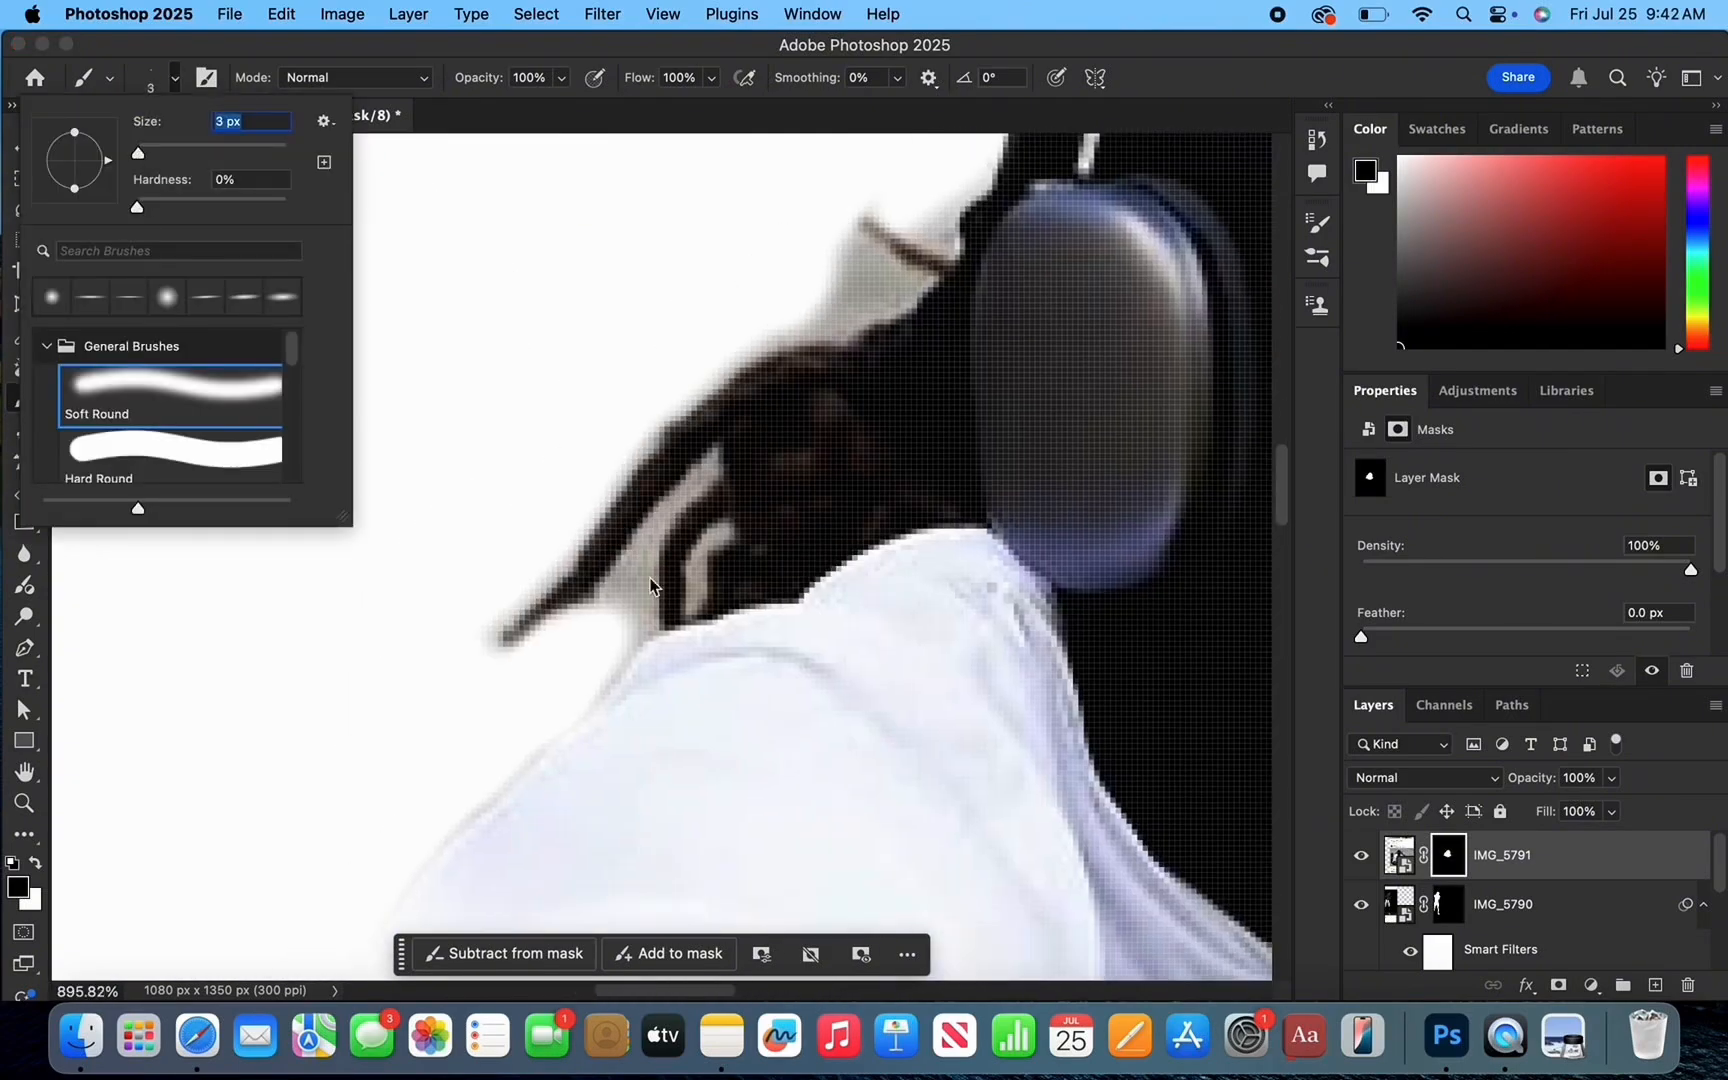
pyautogui.press('Return')
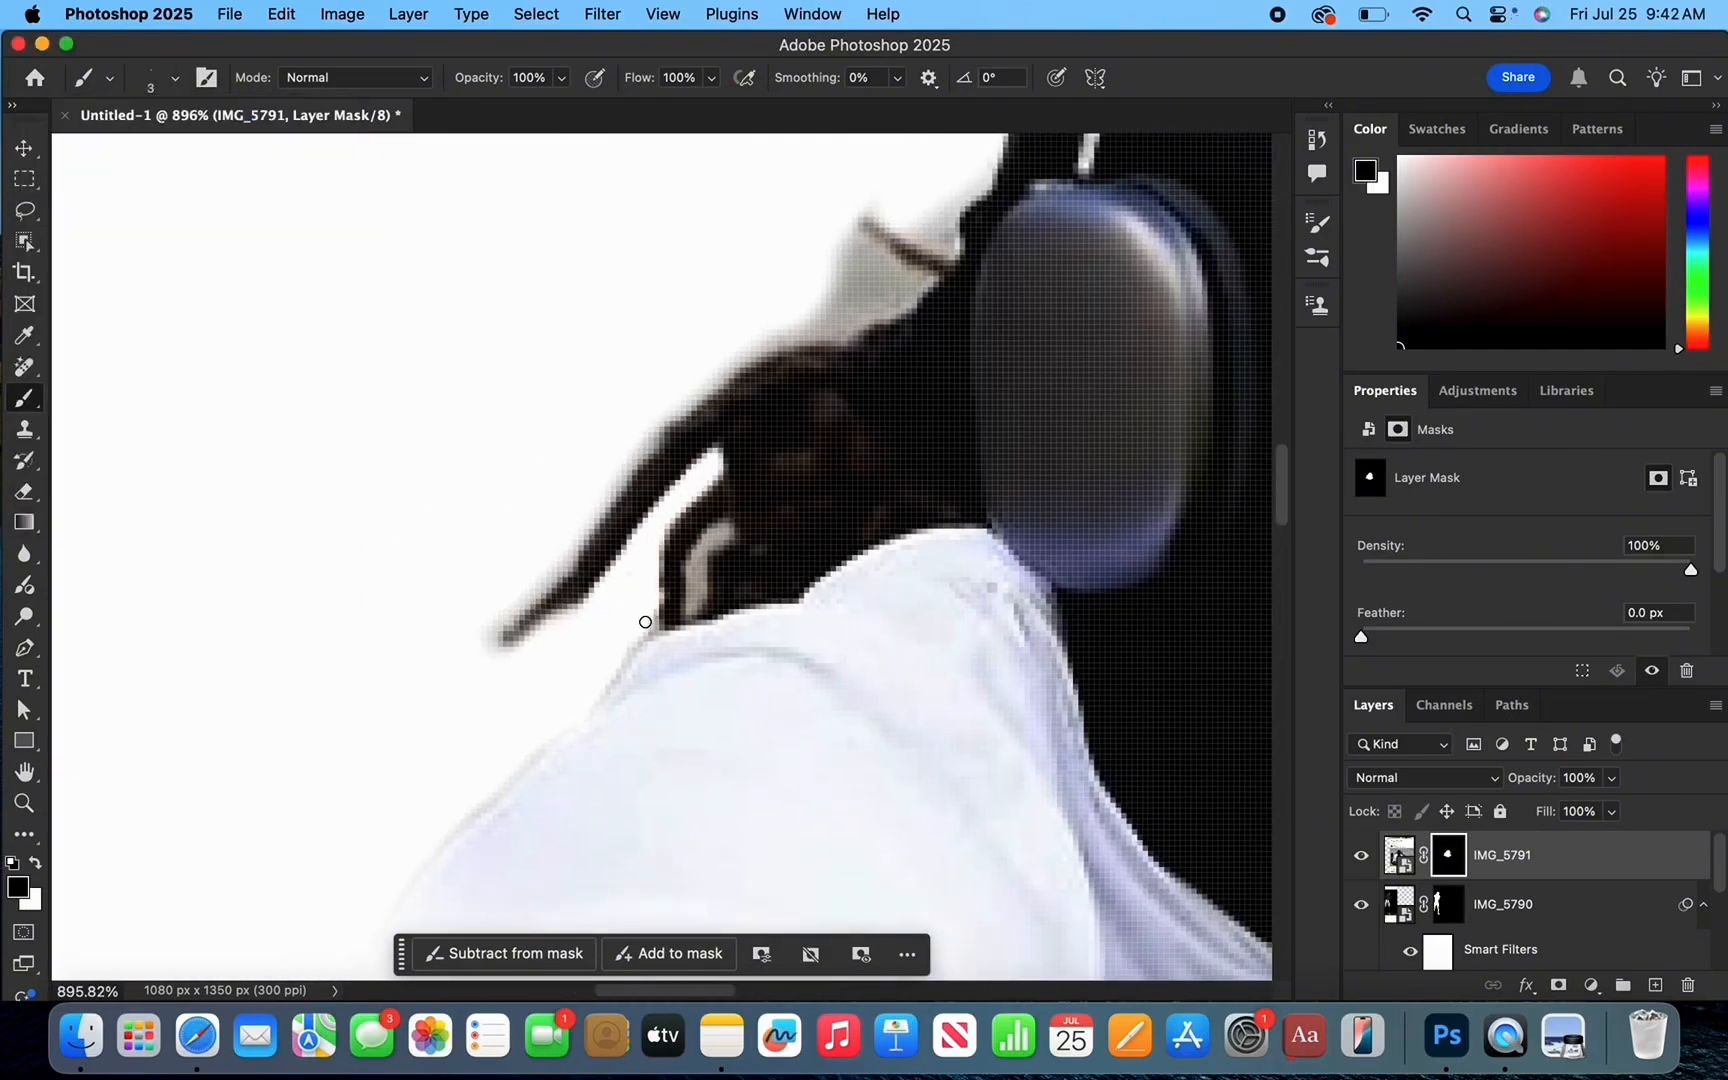
pyautogui.scroll(2, 731, 530)
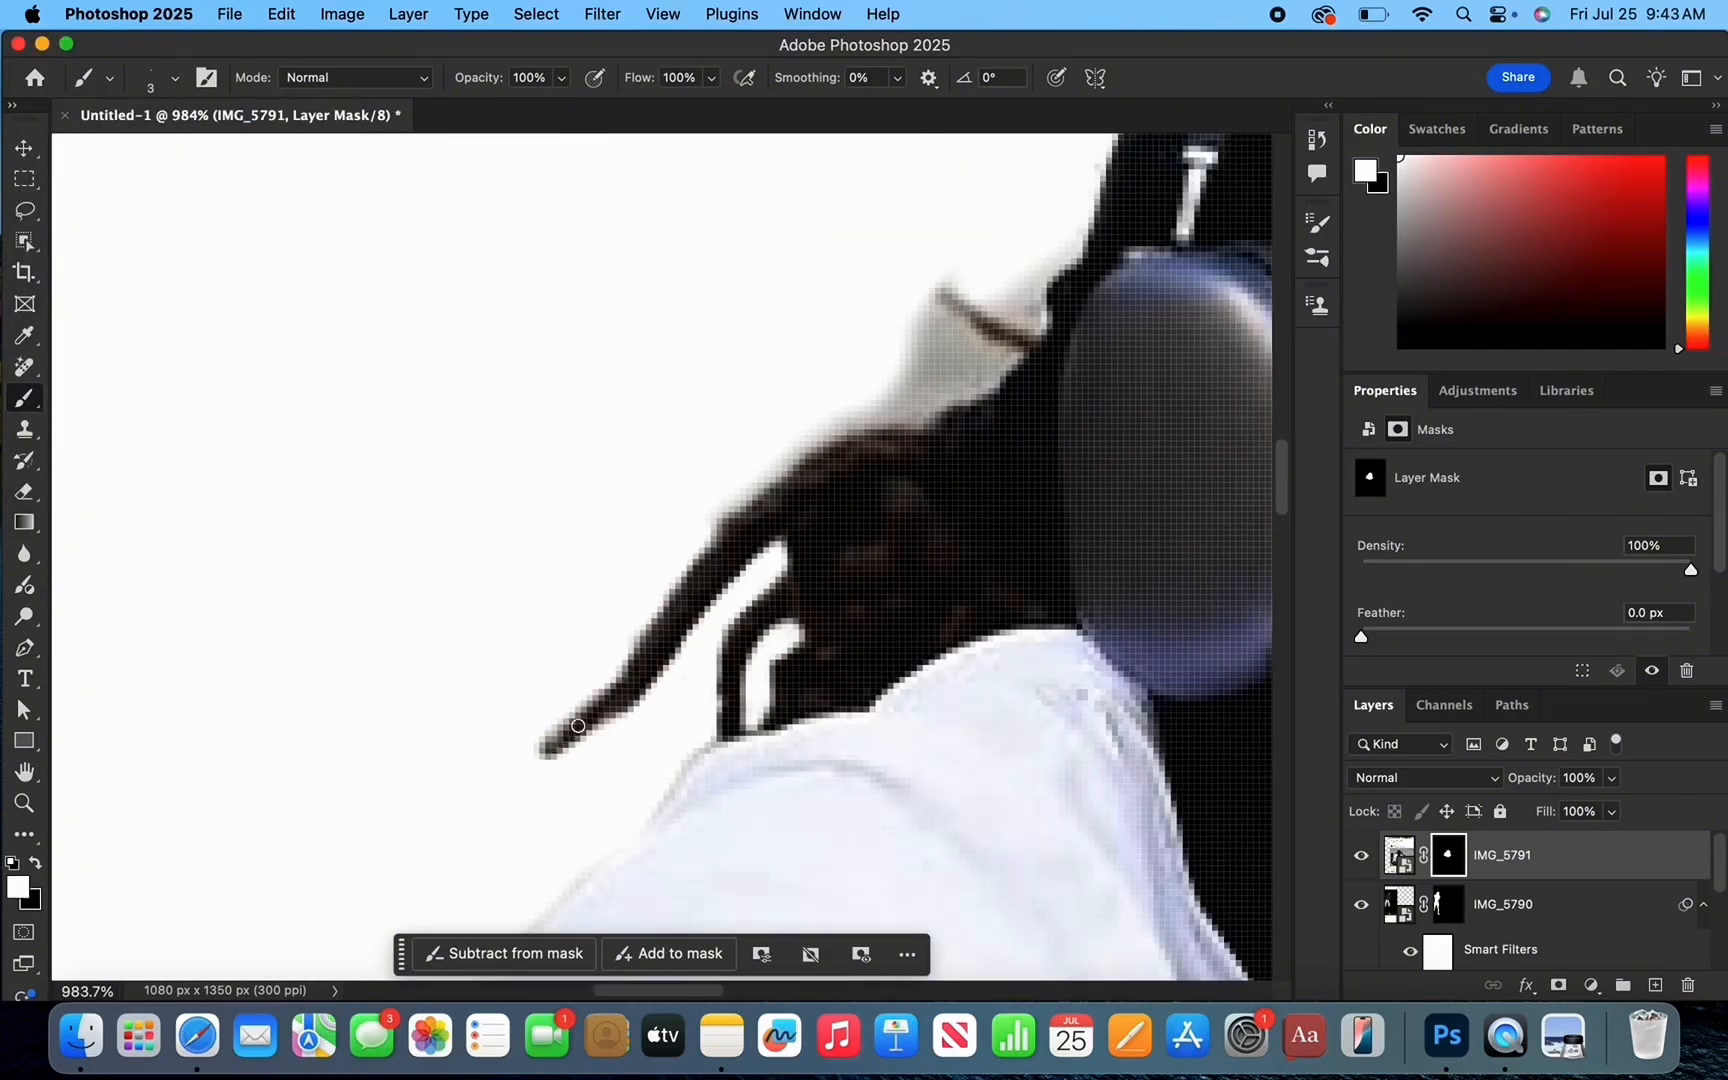
# Touch up the IMG_5791 layer mask along the dreadlocks behind the headphones with the 3 px brush.
pyautogui.moveTo(578, 726); pyautogui.dragTo(611, 659)
pyautogui.scroll(2, 611, 659)
pyautogui.scroll(2, 643, 746)
pyautogui.moveTo(652, 571)
pyautogui.mouseDown()
pyautogui.moveTo(837, 425)
pyautogui.moveTo(1009, 402)
pyautogui.moveTo(1000, 330)
pyautogui.moveTo(957, 408)
pyautogui.moveTo(1044, 352)
pyautogui.mouseUp()
pyautogui.scroll(3, 764, 509)
pyautogui.moveTo(520, 620)
pyautogui.mouseDown()
pyautogui.moveTo(764, 509)
pyautogui.moveTo(482, 606)
pyautogui.mouseUp()
pyautogui.click(35, 862)
# Move the cut-out head to the canvas's bottom-left corner and the IMG_5790 player back to the middle of the canvas.
pyautogui.scroll(-10, 780, 435)
pyautogui.click(24, 148)
pyautogui.moveTo(824, 469); pyautogui.dragTo(577, 772)
pyautogui.moveTo(560, 420); pyautogui.dragTo(817, 456)
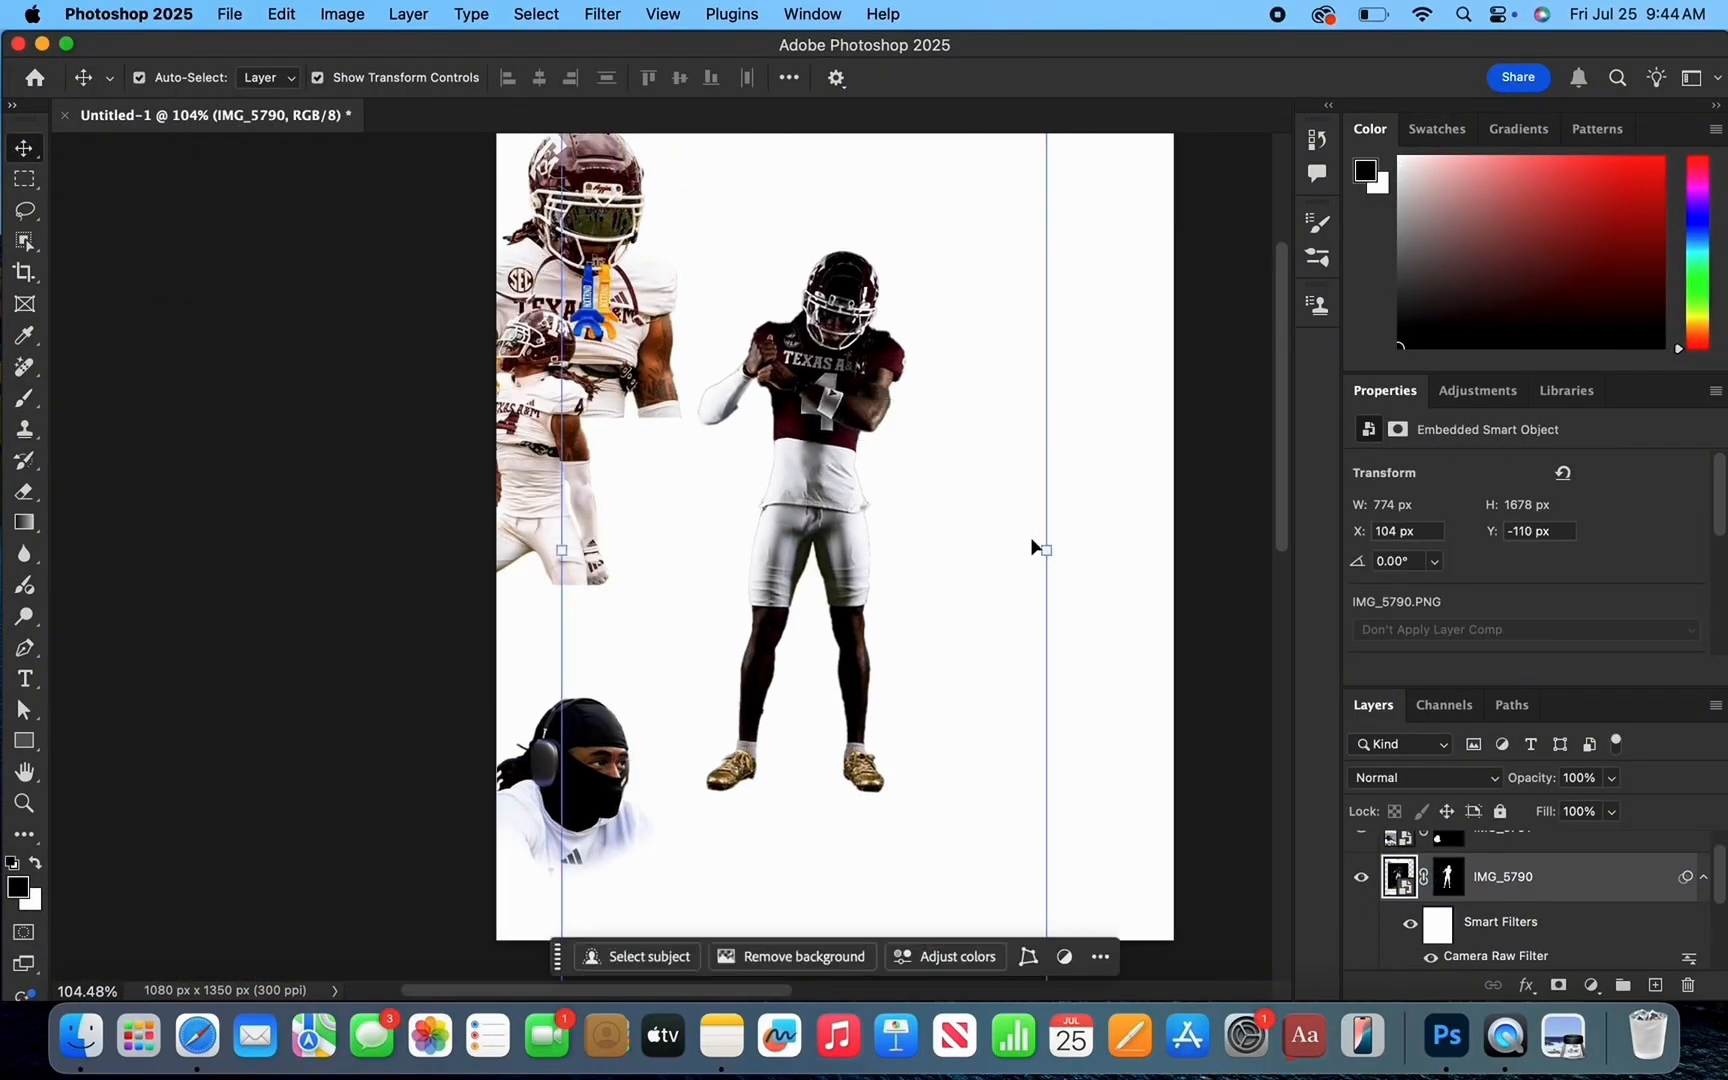
# Slightly enlarge the IMG_5790 player in the middle of the canvas.
pyautogui.moveTo(1045, 548); pyautogui.dragTo(1105, 548)
pyautogui.press('Return')
pyautogui.hscroll(1, 560, 300)
# Arrange the large helmeted bust and the IMG_5789 player behind the central IMG_5790 player.
pyautogui.moveTo(558, 300); pyautogui.dragTo(917, 489)
pyautogui.moveTo(549, 803); pyautogui.dragTo(586, 749)
pyautogui.scroll(-1, 660, 566)
pyautogui.moveTo(506, 458); pyautogui.dragTo(616, 399)
pyautogui.hscroll(1, 616, 399)
pyautogui.moveTo(910, 492); pyautogui.dragTo(749, 358)
pyautogui.click(1034, 687)
pyautogui.moveTo(572, 452); pyautogui.dragTo(692, 539)
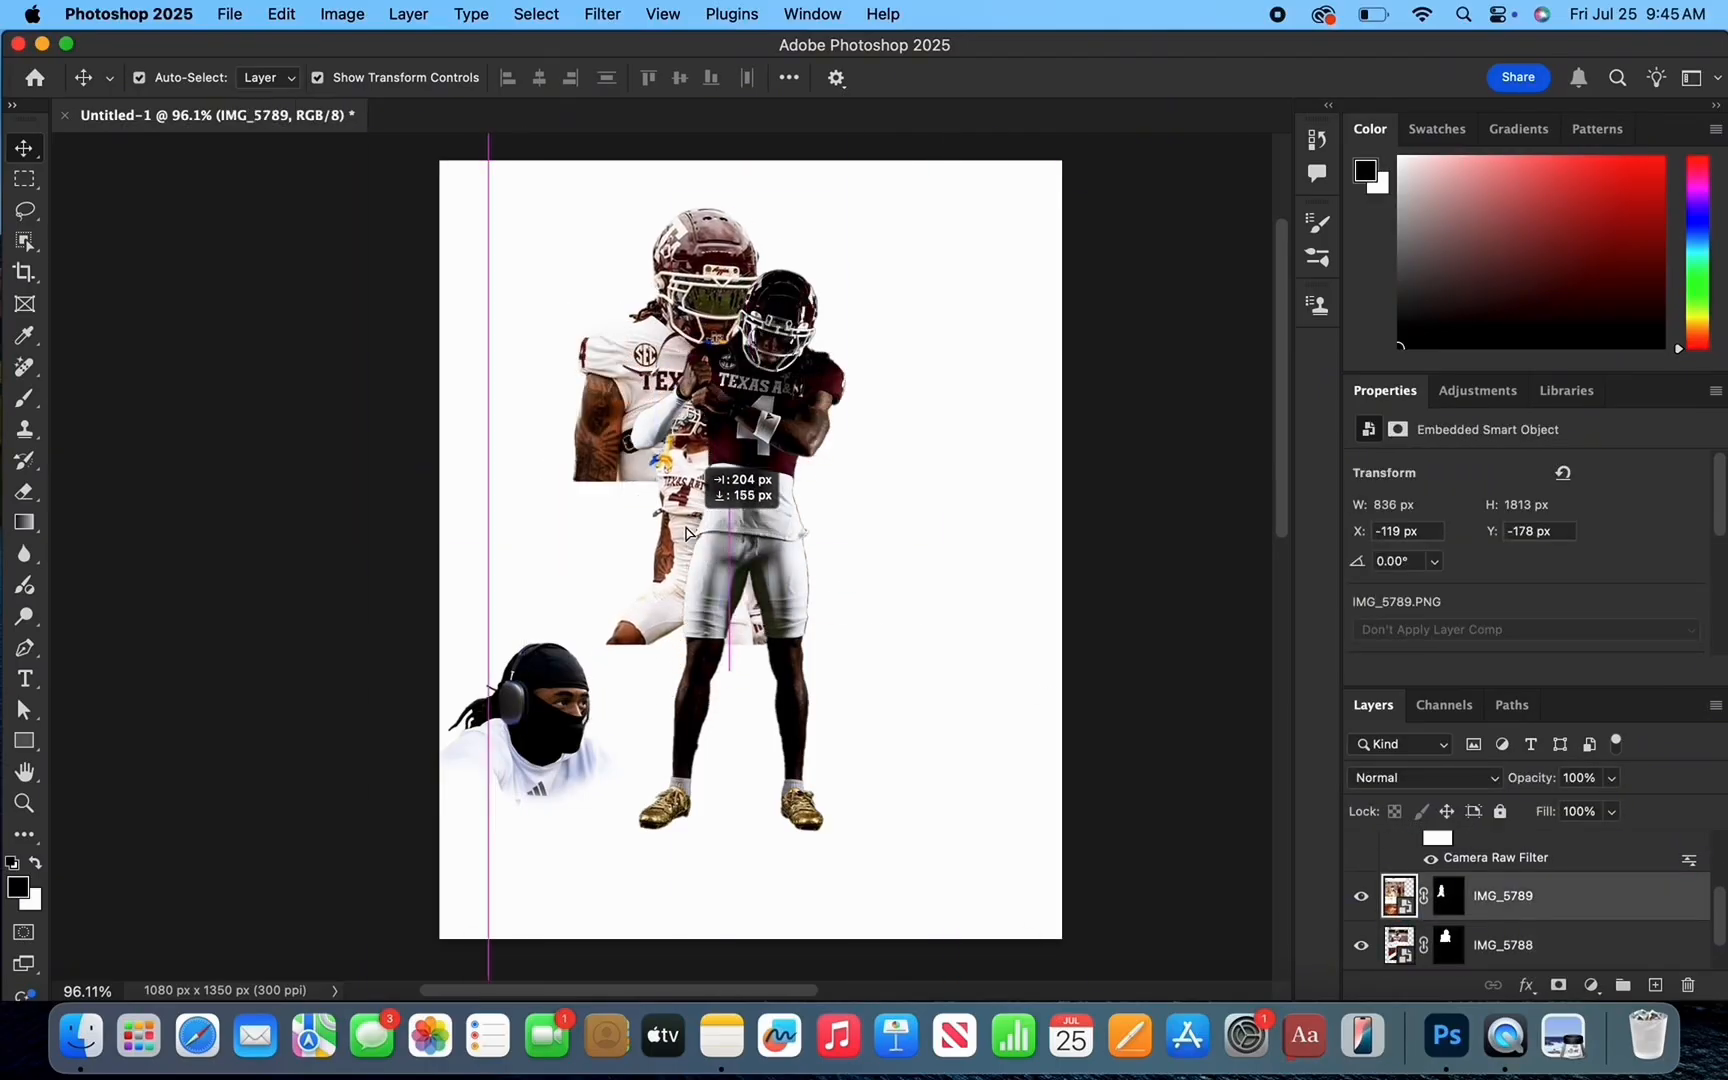
# Move the IMG_5791 cut-out head beside the central player's waist and scale it to about 86.76%.
pyautogui.moveTo(556, 722); pyautogui.dragTo(857, 507)
pyautogui.moveTo(1254, 501); pyautogui.dragTo(1381, 501)
pyautogui.scroll(2, 908, 537)
pyautogui.moveTo(908, 537); pyautogui.dragTo(843, 521)
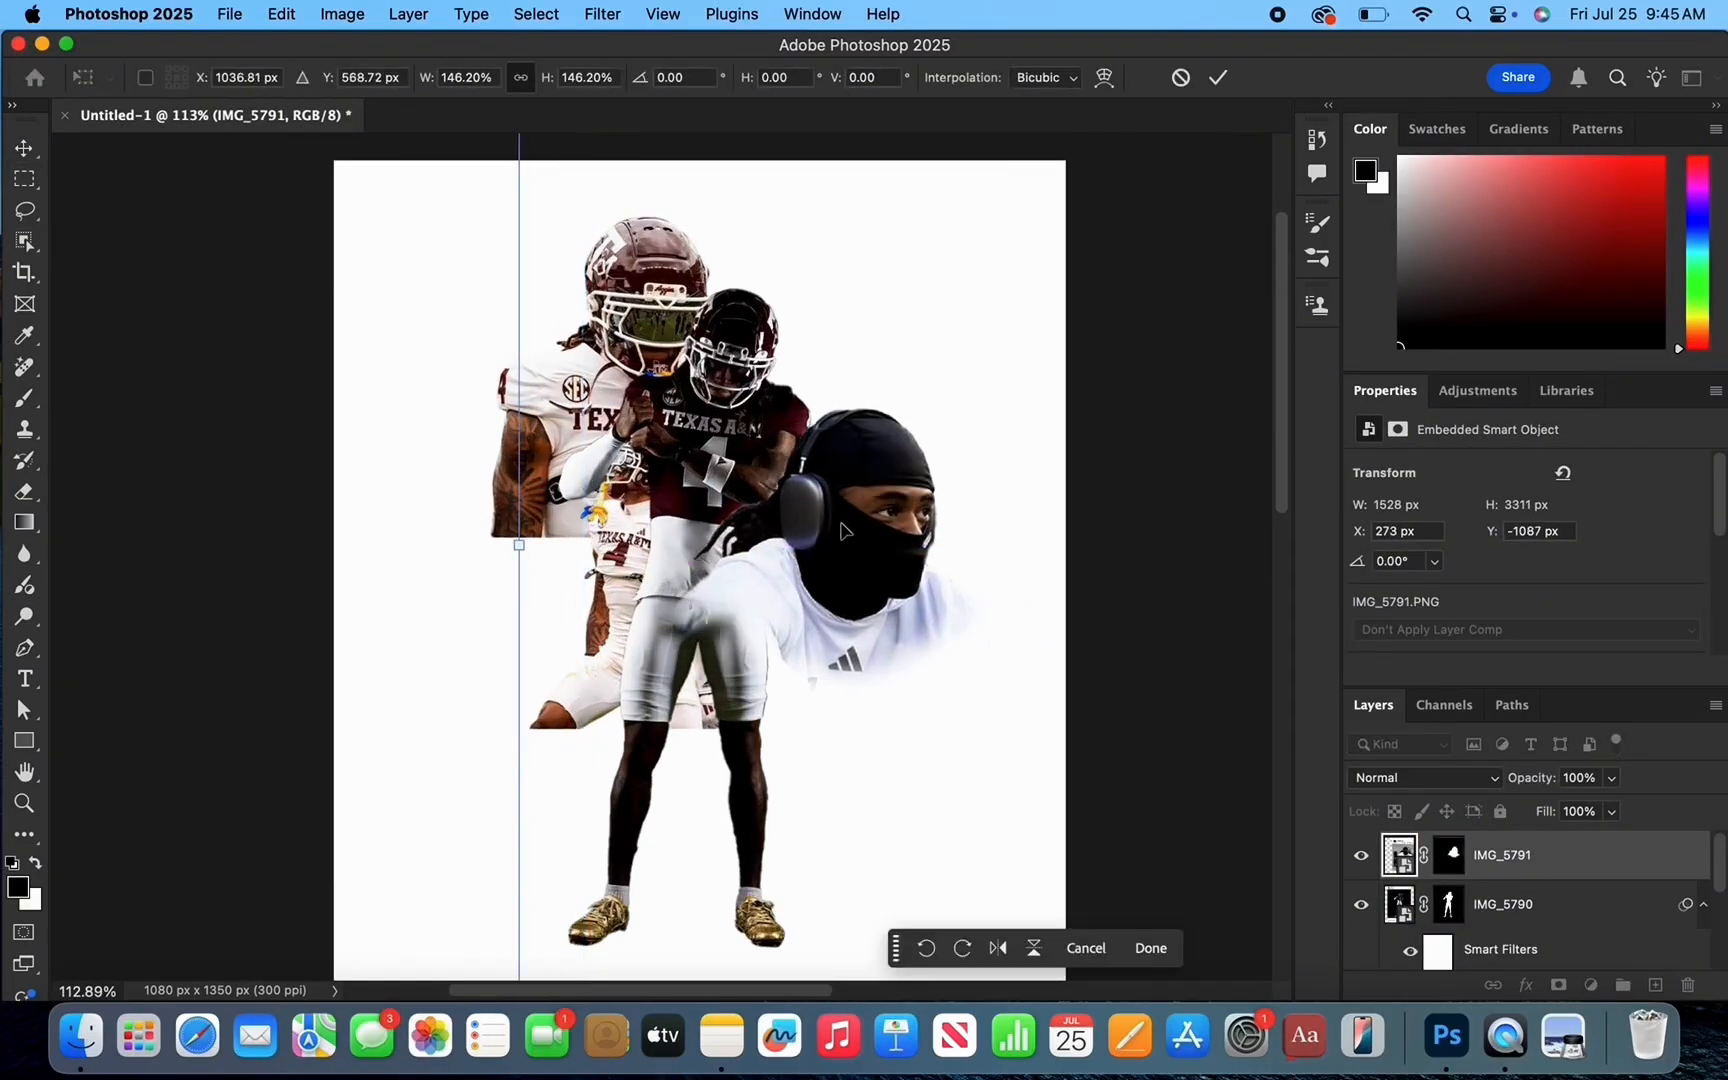
pyautogui.scroll(1, 843, 521)
pyautogui.scroll(-4, 843, 521)
pyautogui.moveTo(1177, 551); pyautogui.dragTo(934, 551)
pyautogui.scroll(2, 934, 551)
pyautogui.moveTo(697, 576); pyautogui.dragTo(749, 590)
pyautogui.scroll(2, 749, 590)
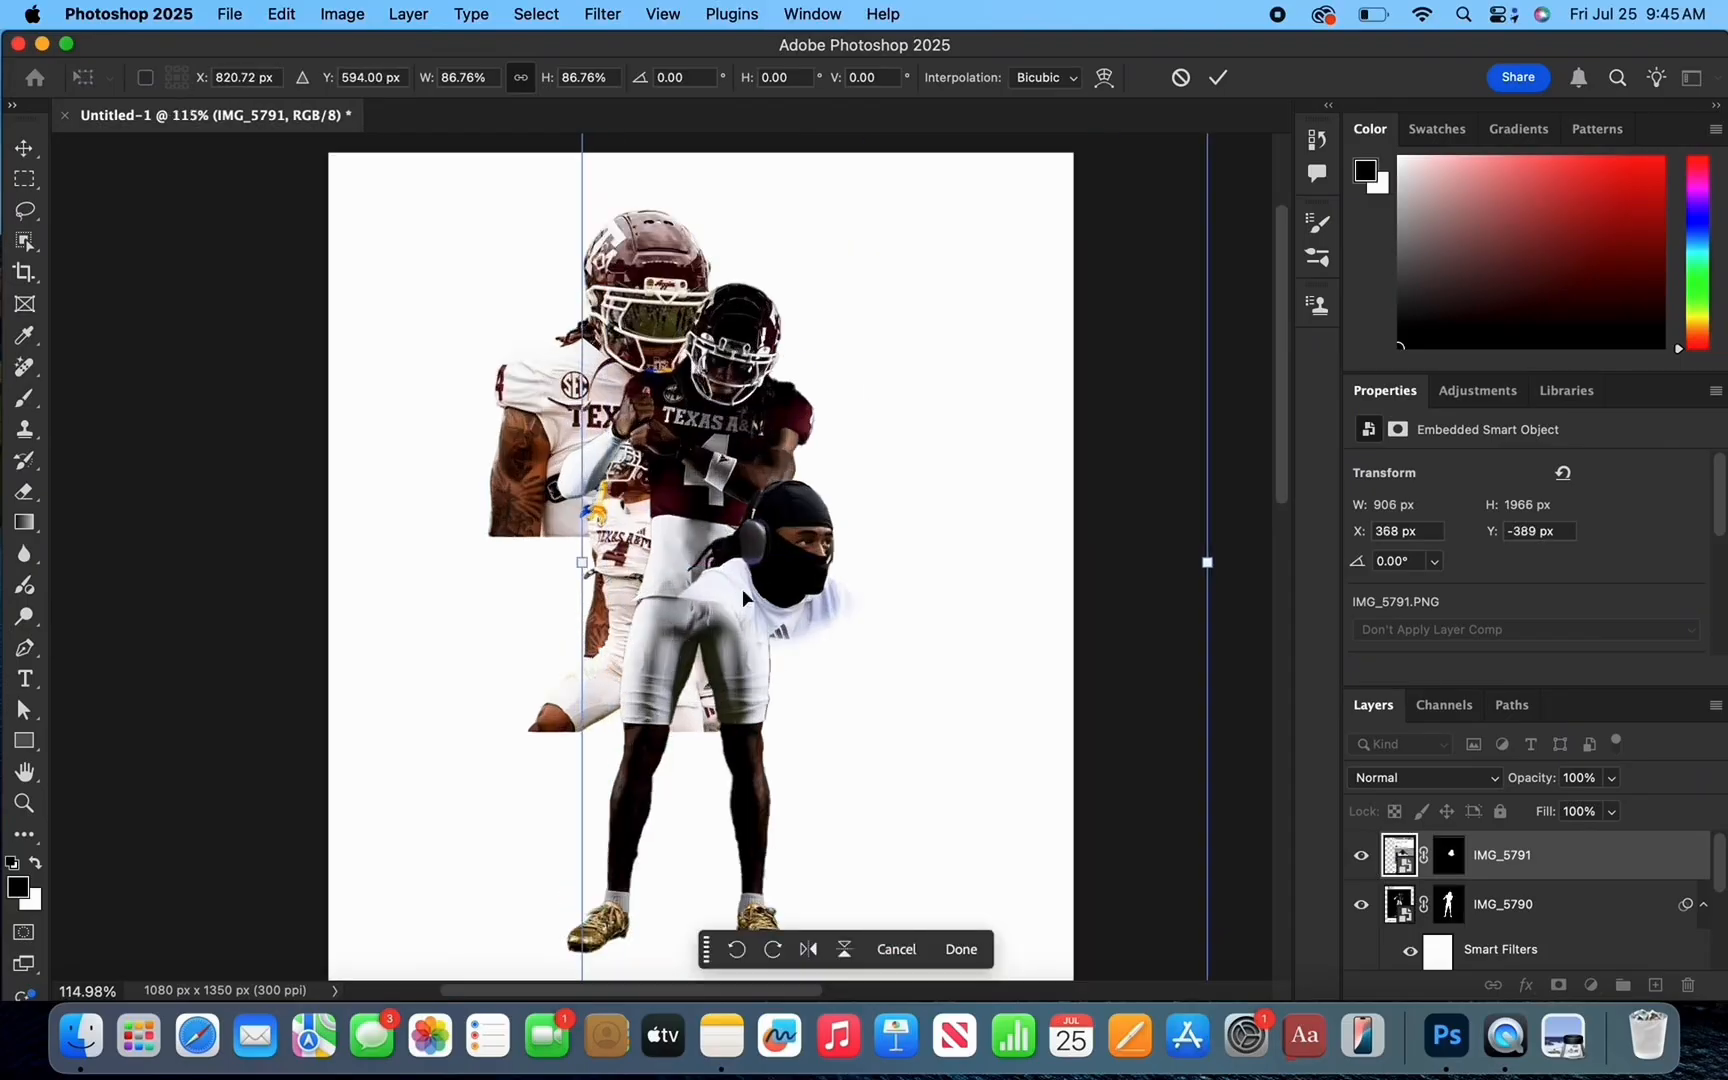
# Place the IMG_5791 layer below IMG_5790, enlarge the head to about 149.75% and position it behind the central player's shoulder.
pyautogui.moveTo(1530, 855); pyautogui.dragTo(1547, 926)
pyautogui.scroll(-3, 1018, 609)
pyautogui.moveTo(996, 600); pyautogui.dragTo(1187, 596)
pyautogui.scroll(2, 853, 585)
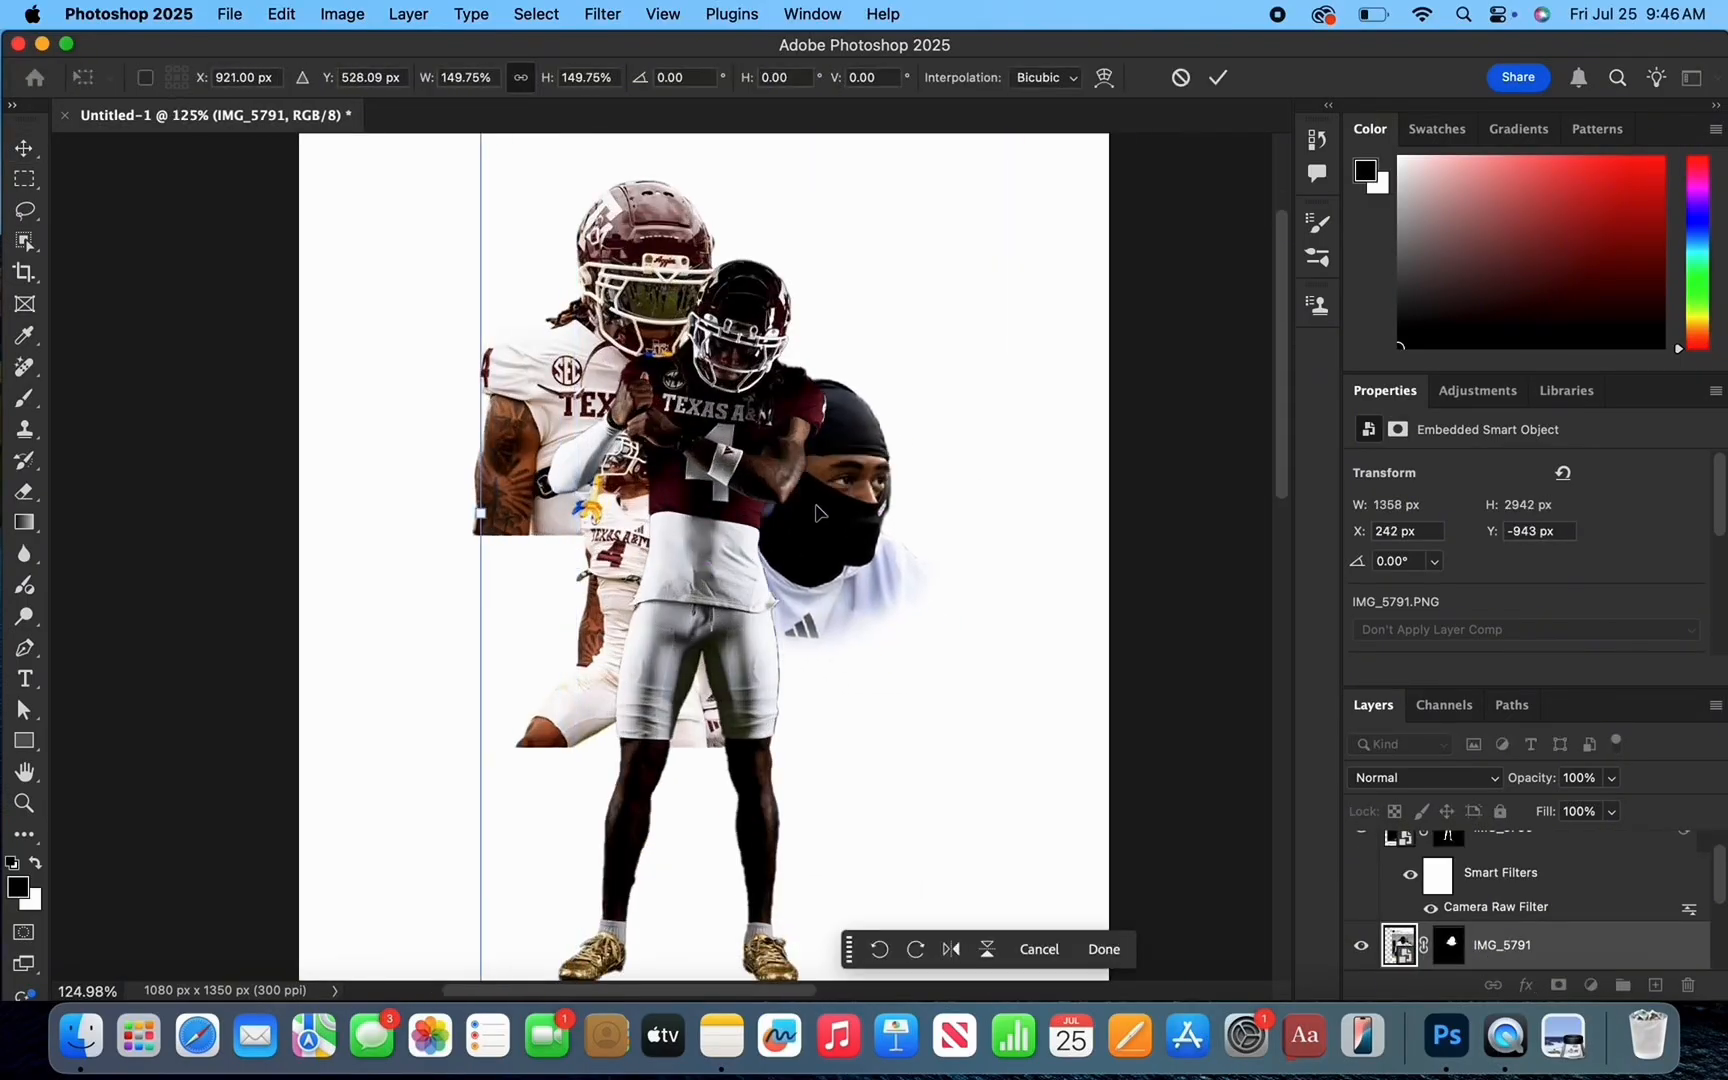
pyautogui.moveTo(853, 585); pyautogui.dragTo(860, 425)
pyautogui.scroll(-2, 860, 425)
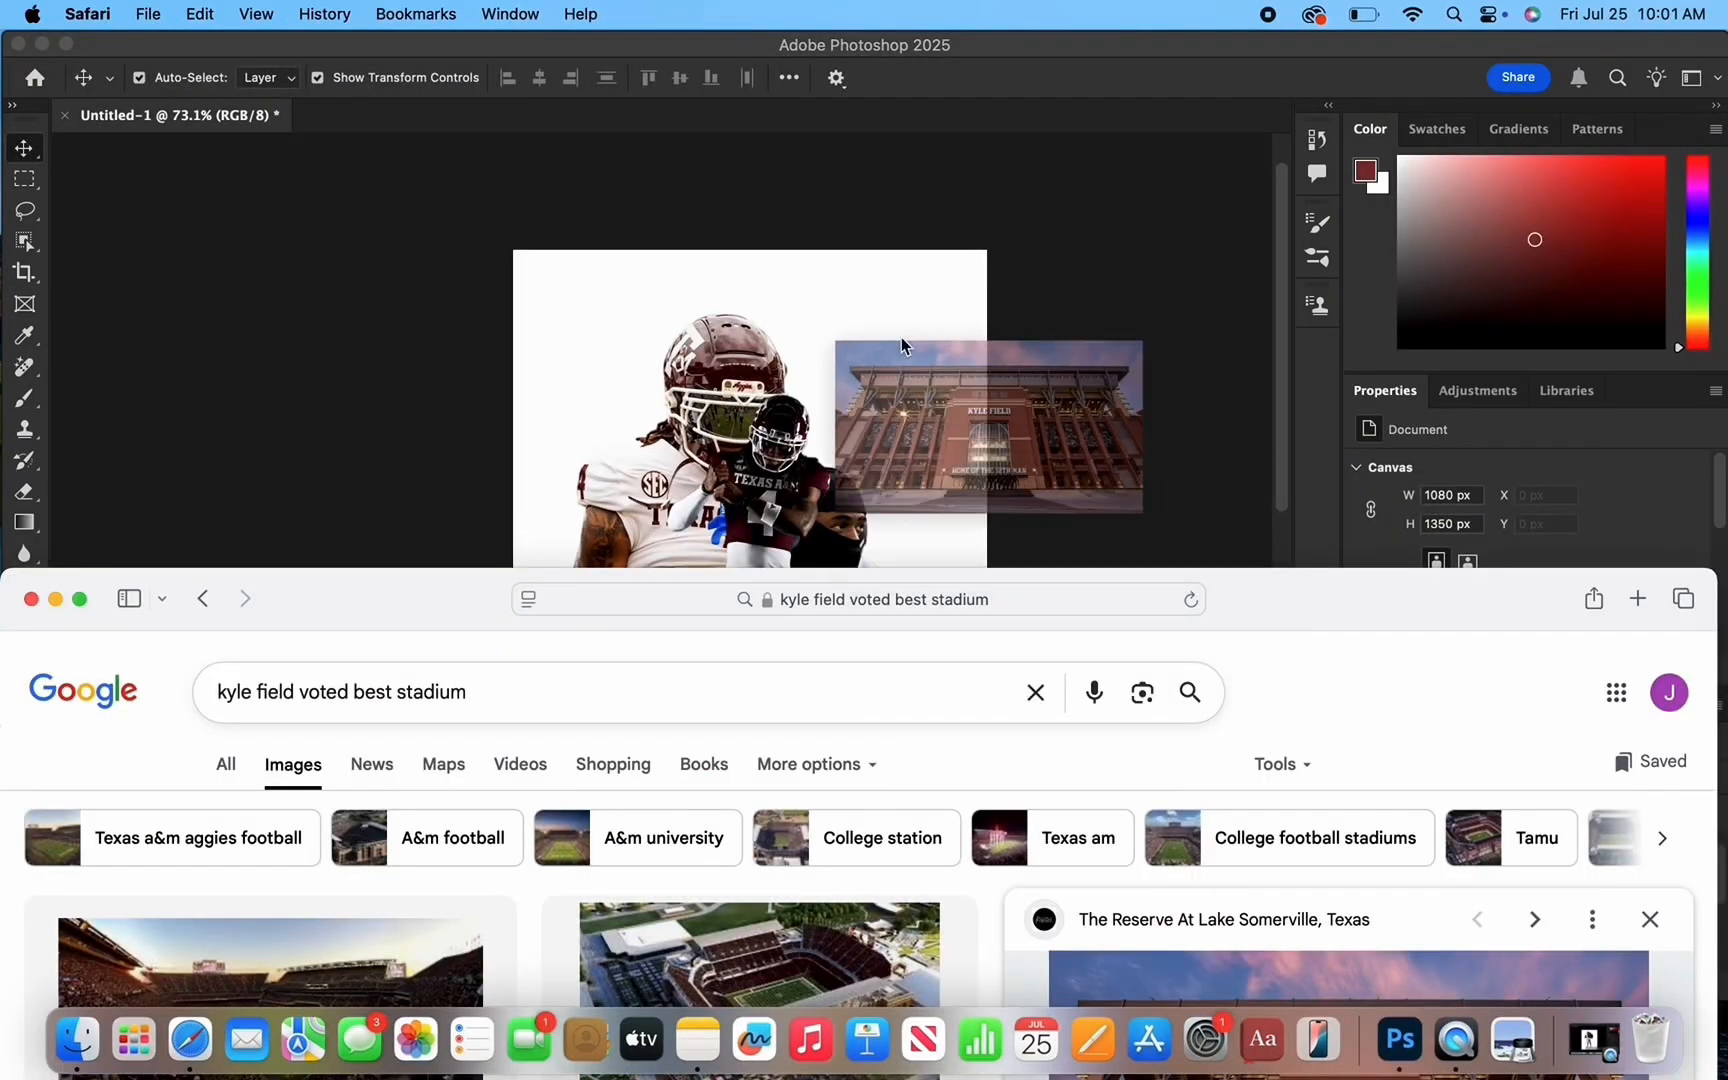
# Bring the Kyle Field photo from the browser into the poster and scale it to about 1196 × 673 px across the lower canvas.
pyautogui.moveTo(901, 338); pyautogui.dragTo(797, 645)
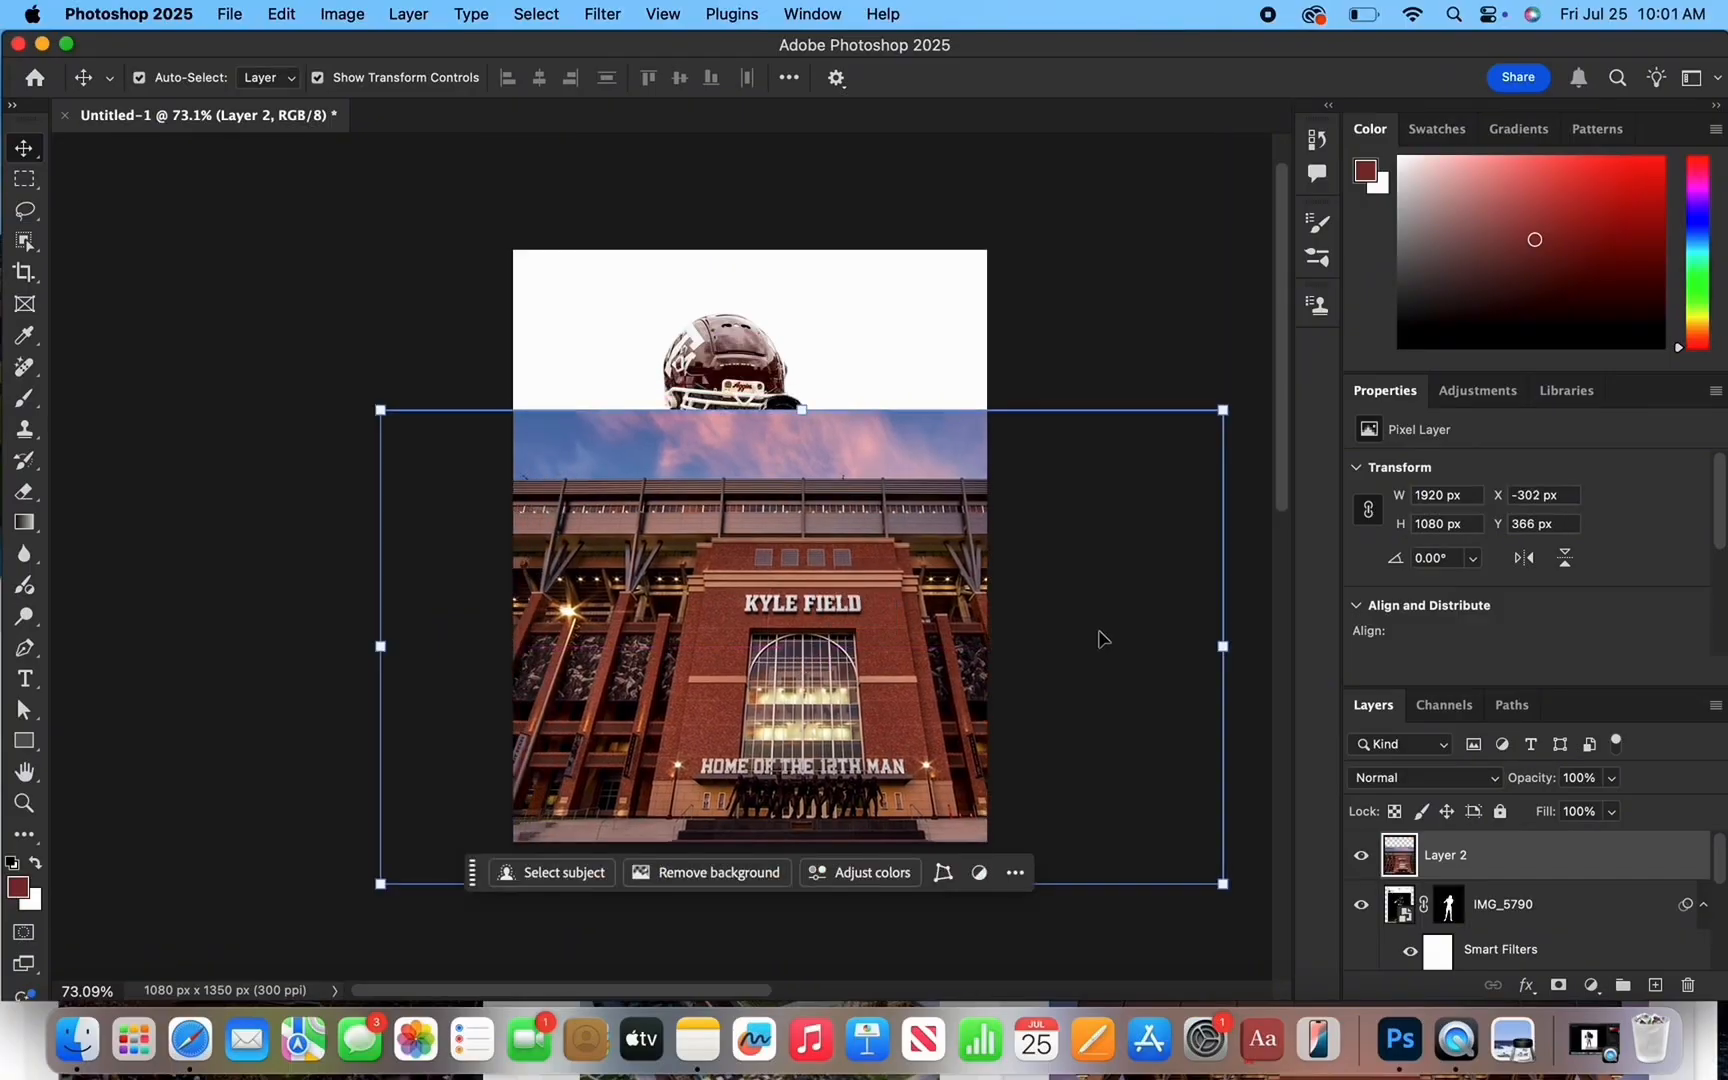
pyautogui.moveTo(1218, 640); pyautogui.dragTo(956, 647)
pyautogui.moveTo(853, 668); pyautogui.dragTo(956, 729)
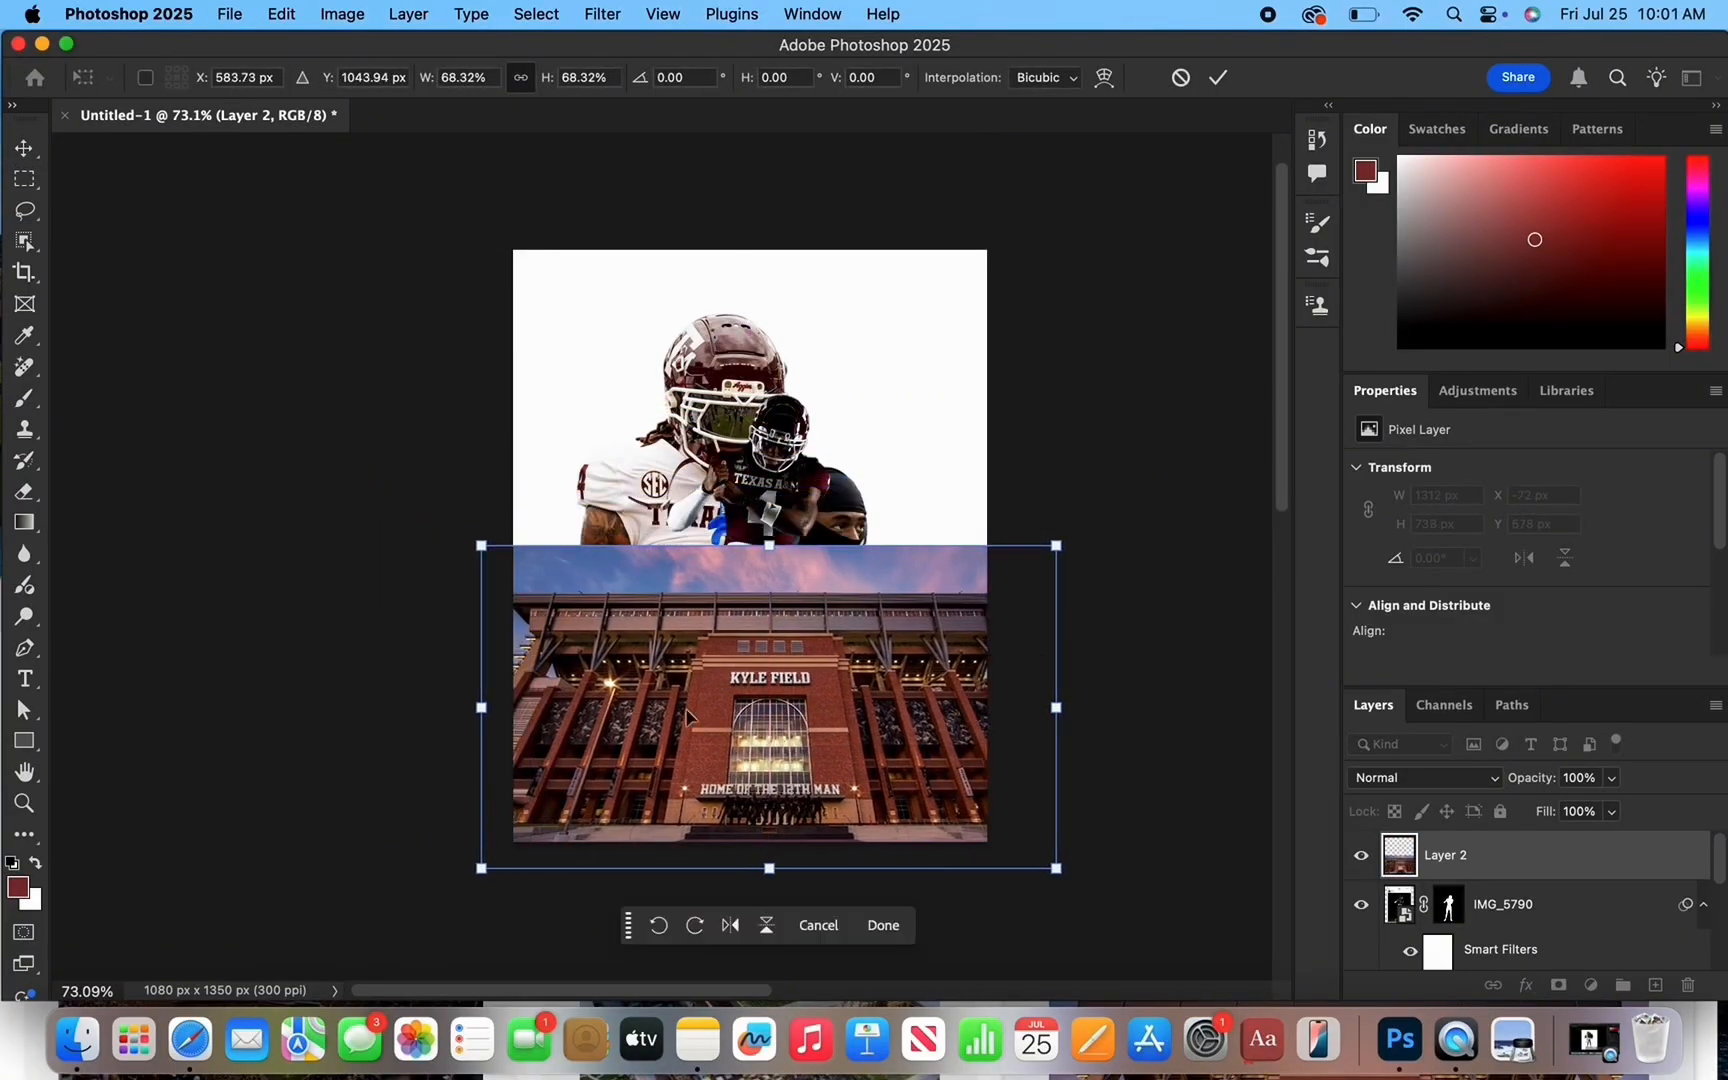
pyautogui.moveTo(479, 719)
pyautogui.mouseDown()
pyautogui.moveTo(567, 719)
pyautogui.moveTo(508, 720)
pyautogui.mouseUp()
pyautogui.moveTo(784, 723); pyautogui.dragTo(744, 729)
pyautogui.moveTo(751, 560); pyautogui.dragTo(750, 586)
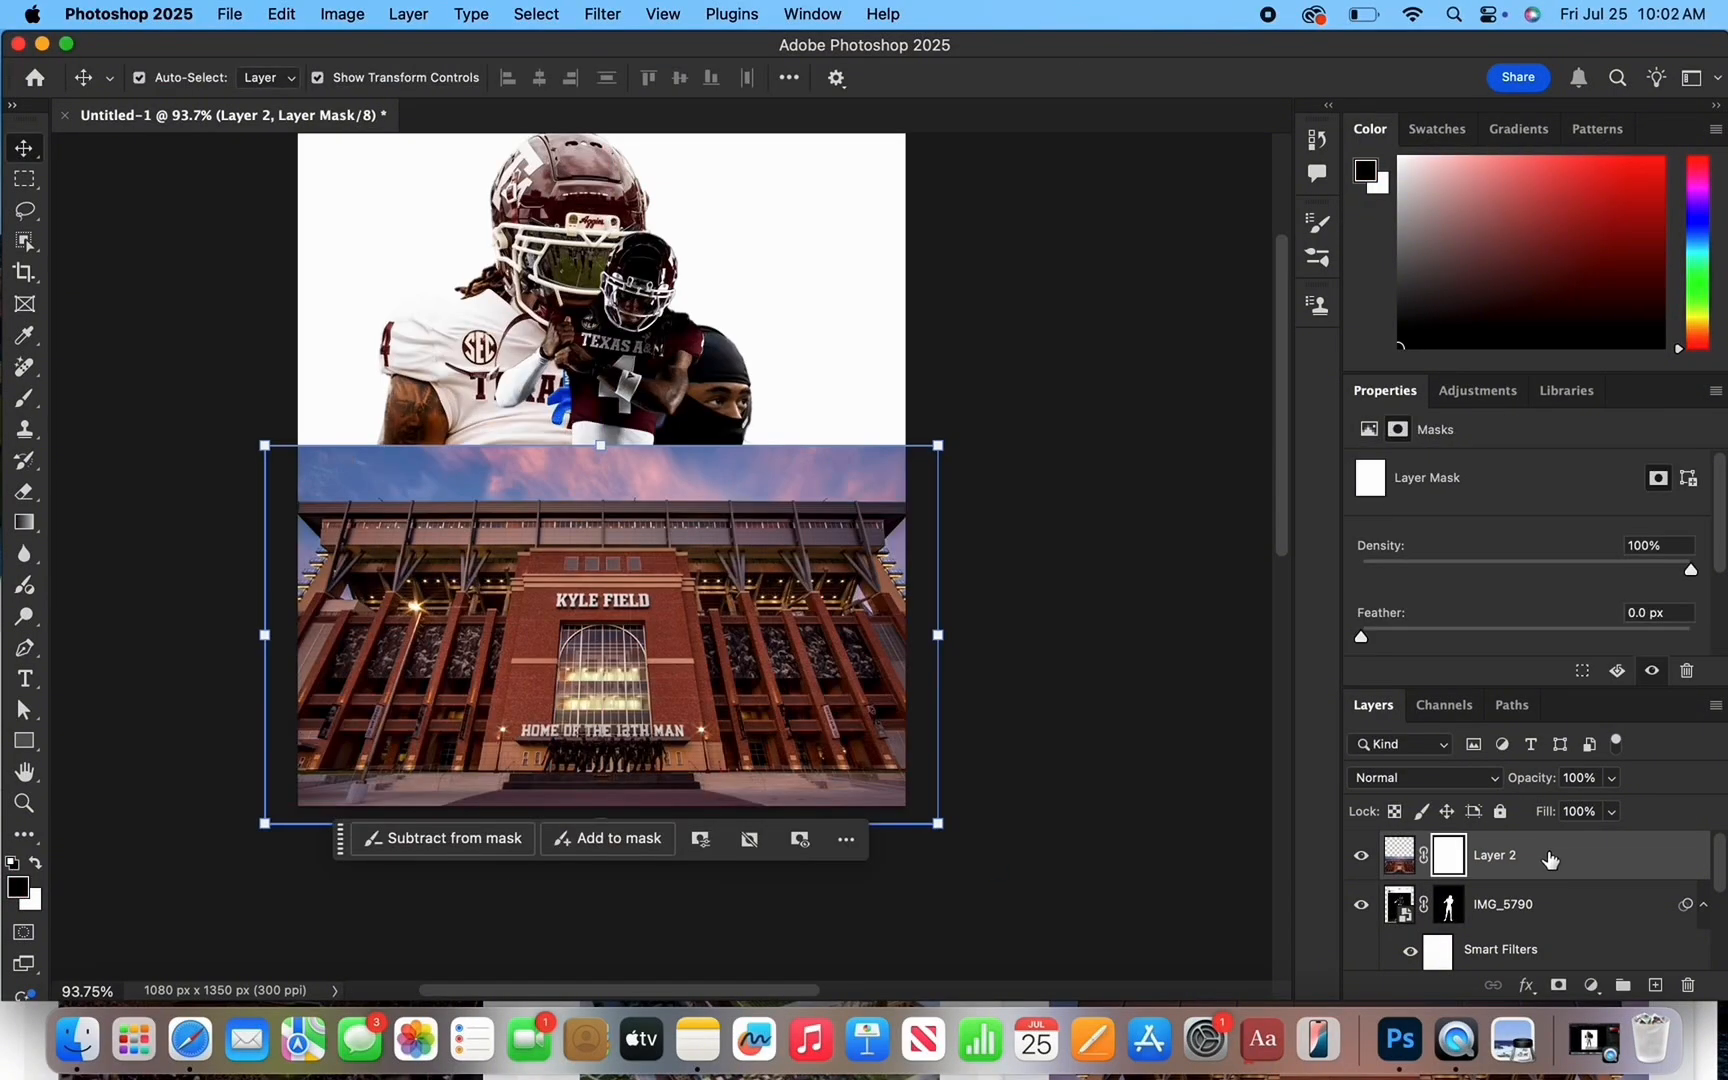
# Move the Kyle Field layer below the IMG_5790 player in the layer stack.
pyautogui.moveTo(1550, 860); pyautogui.dragTo(1535, 956)
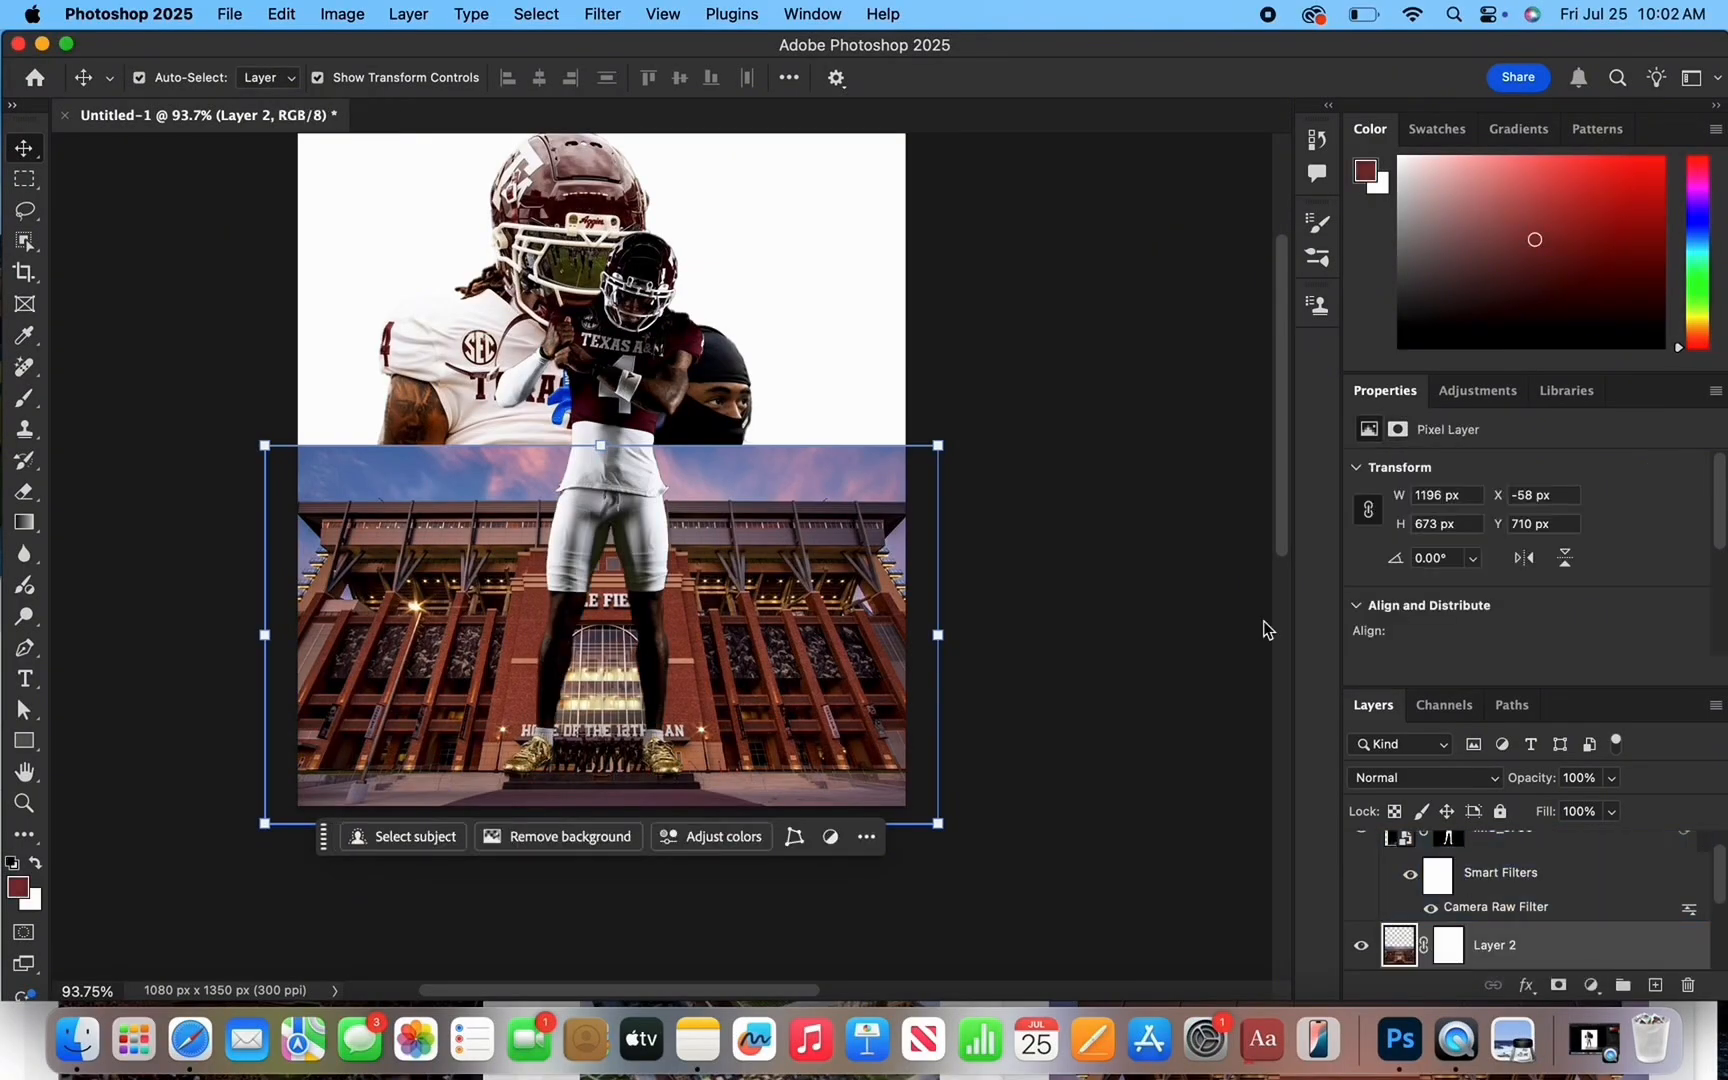
pyautogui.click(1195, 505)
pyautogui.scroll(-3, 1195, 505)
pyautogui.scroll(2, 1202, 506)
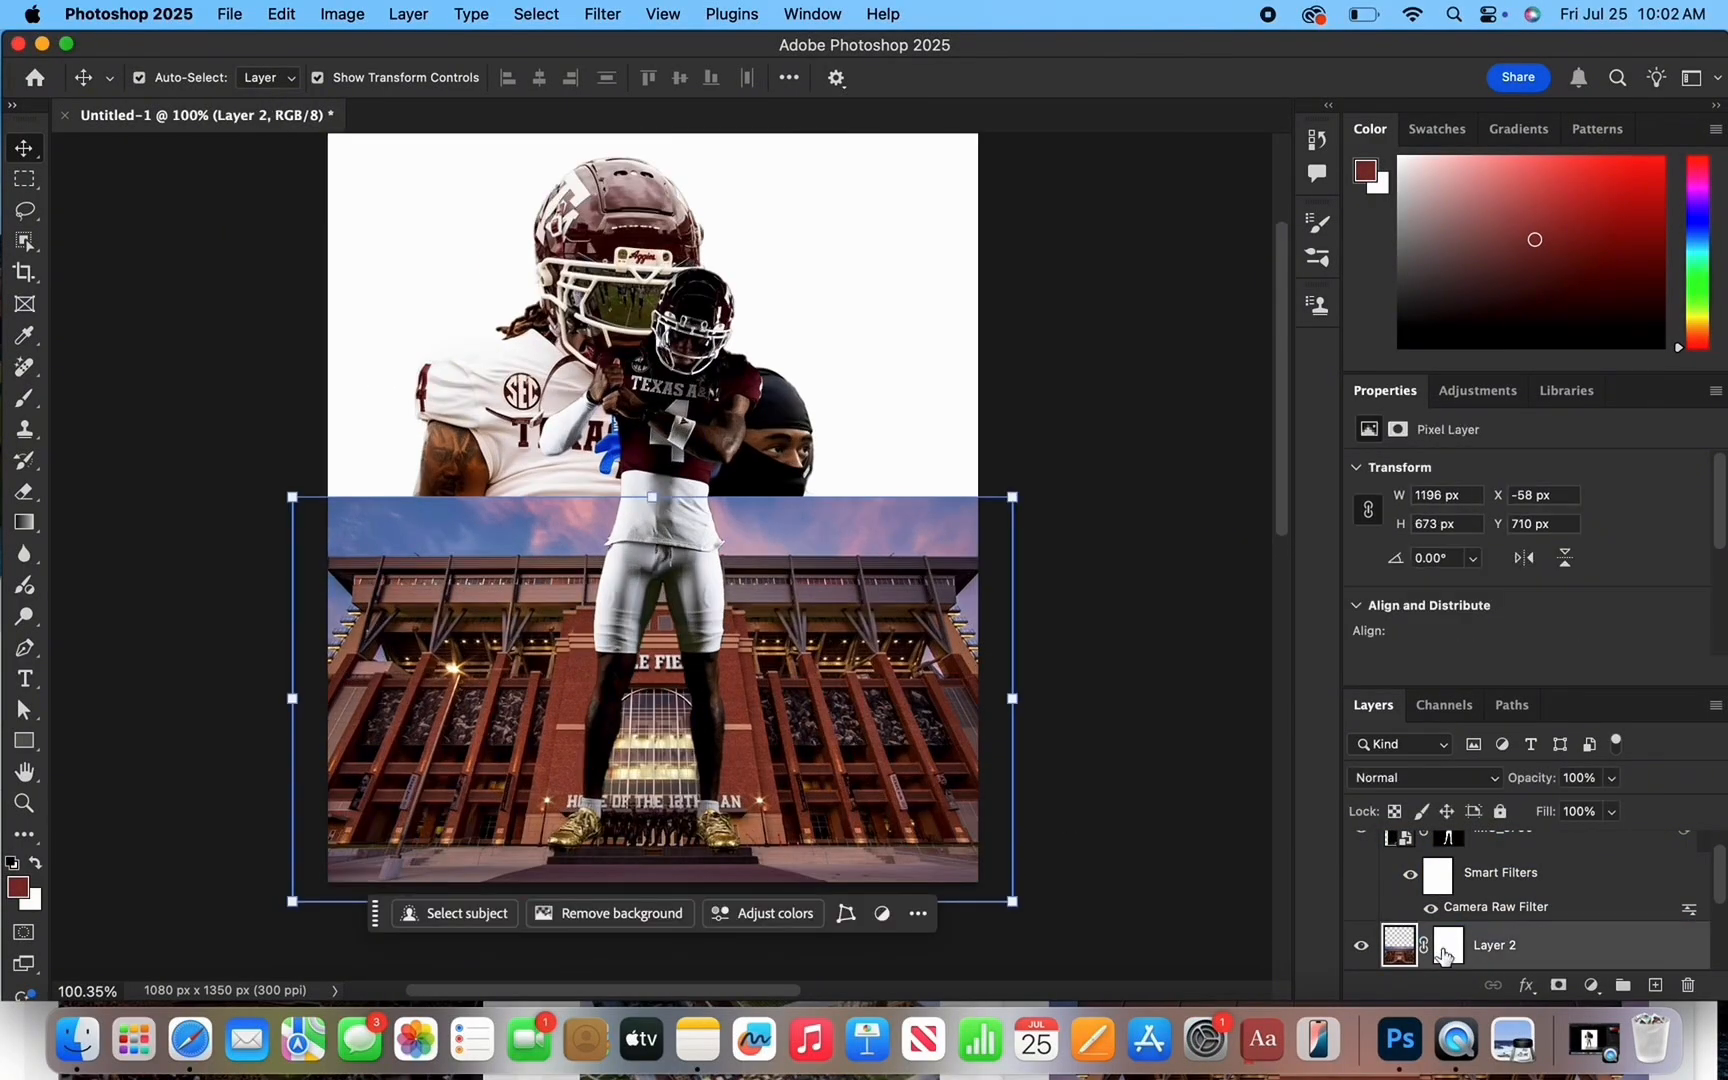
# Paint out the sky above the stadium roof on the Layer 2 mask in black with an 81 px soft brush.
pyautogui.click(1444, 955)
pyautogui.scroll(2, 662, 560)
pyautogui.click(24, 399)
pyautogui.click(172, 77)
pyautogui.scroll(4, 355, 456)
pyautogui.moveTo(224, 151); pyautogui.dragTo(195, 151)
pyautogui.moveTo(470, 505)
pyautogui.mouseDown()
pyautogui.moveTo(424, 552)
pyautogui.moveTo(830, 555)
pyautogui.mouseUp()
pyautogui.hscroll(4, 731, 440)
pyautogui.moveTo(940, 500)
pyautogui.mouseDown()
pyautogui.moveTo(1088, 532)
pyautogui.moveTo(702, 525)
pyautogui.mouseUp()
pyautogui.hscroll(-2, 702, 525)
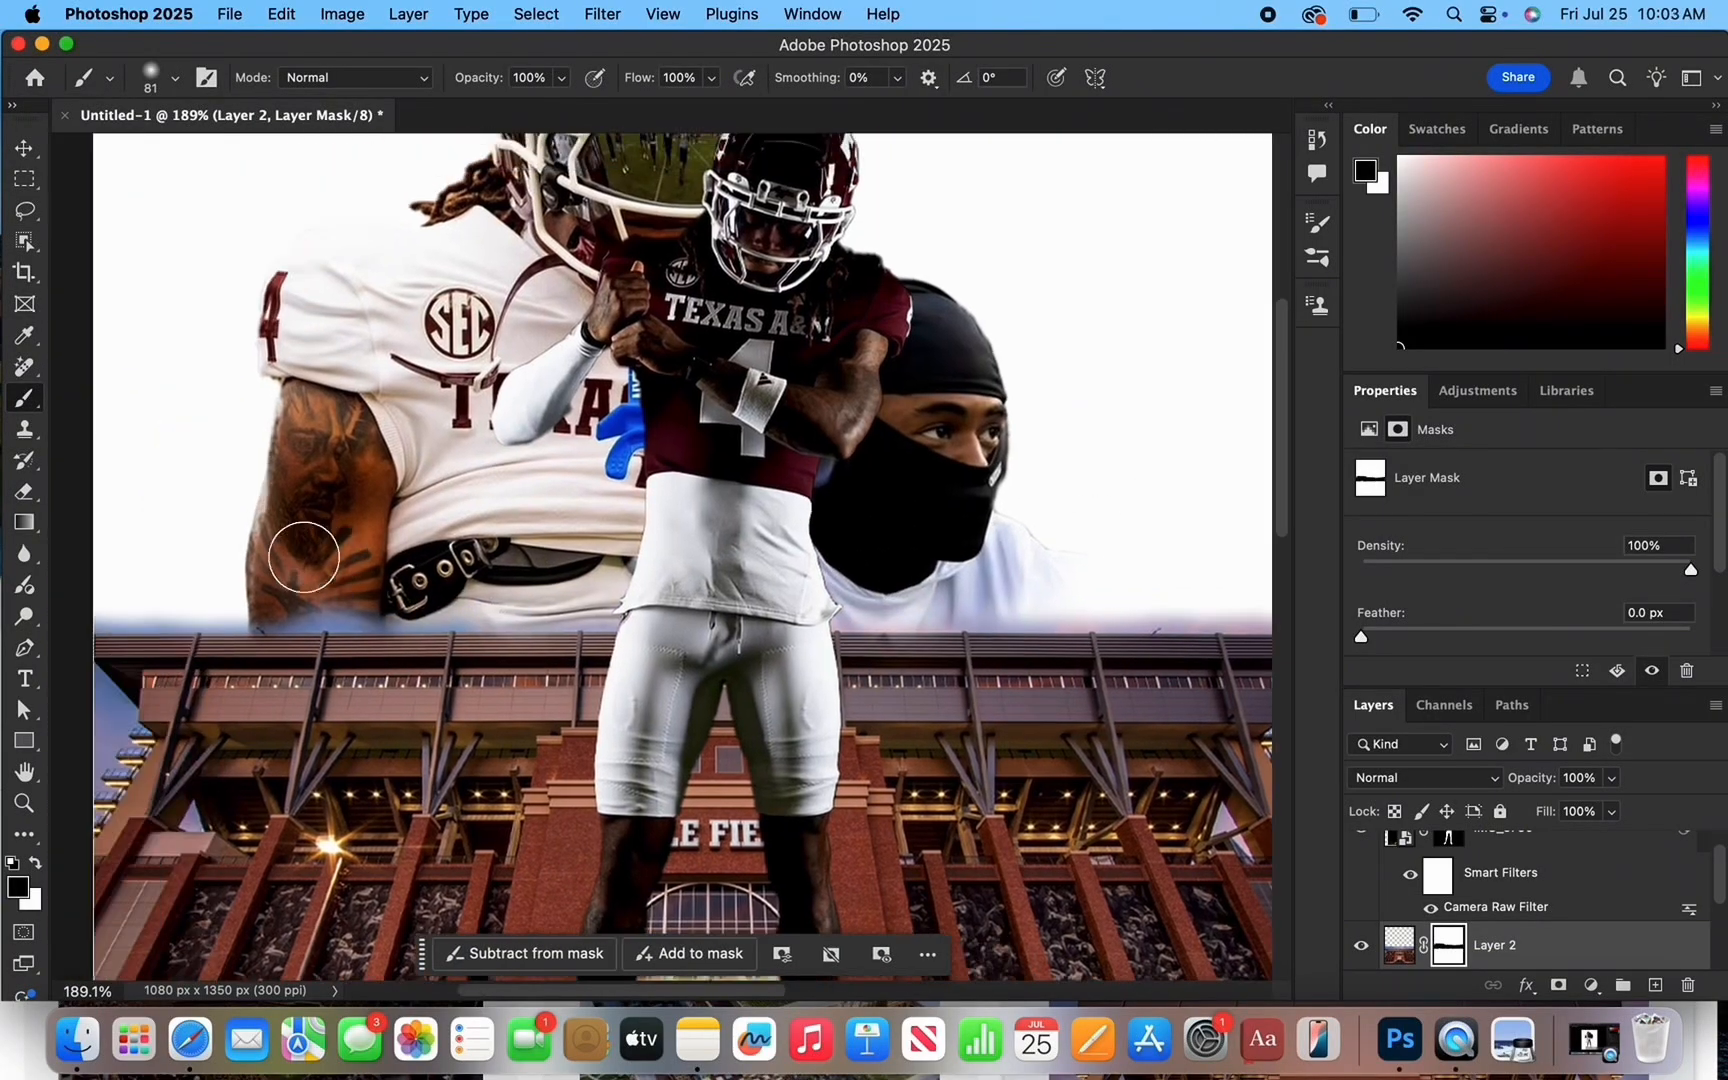
# Clean up the remaining sky haze along the stadium roofline on the Layer 2 mask.
pyautogui.moveTo(301, 555)
pyautogui.mouseDown()
pyautogui.moveTo(116, 583)
pyautogui.moveTo(320, 586)
pyautogui.mouseUp()
pyautogui.scroll(-4, 536, 590)
pyautogui.scroll(5, 536, 590)
pyautogui.moveTo(530, 492)
pyautogui.mouseDown()
pyautogui.moveTo(409, 471)
pyautogui.moveTo(982, 467)
pyautogui.moveTo(1164, 500)
pyautogui.mouseUp()
pyautogui.hscroll(3, 945, 463)
pyautogui.moveTo(945, 463); pyautogui.dragTo(1032, 445)
pyautogui.scroll(-2, 895, 444)
# Mask out the sky beside the stadium's left edge with a 20 px Soft Round brush.
pyautogui.click(172, 77)
pyautogui.moveTo(195, 151); pyautogui.dragTo(150, 151)
pyautogui.scroll(4, 443, 393)
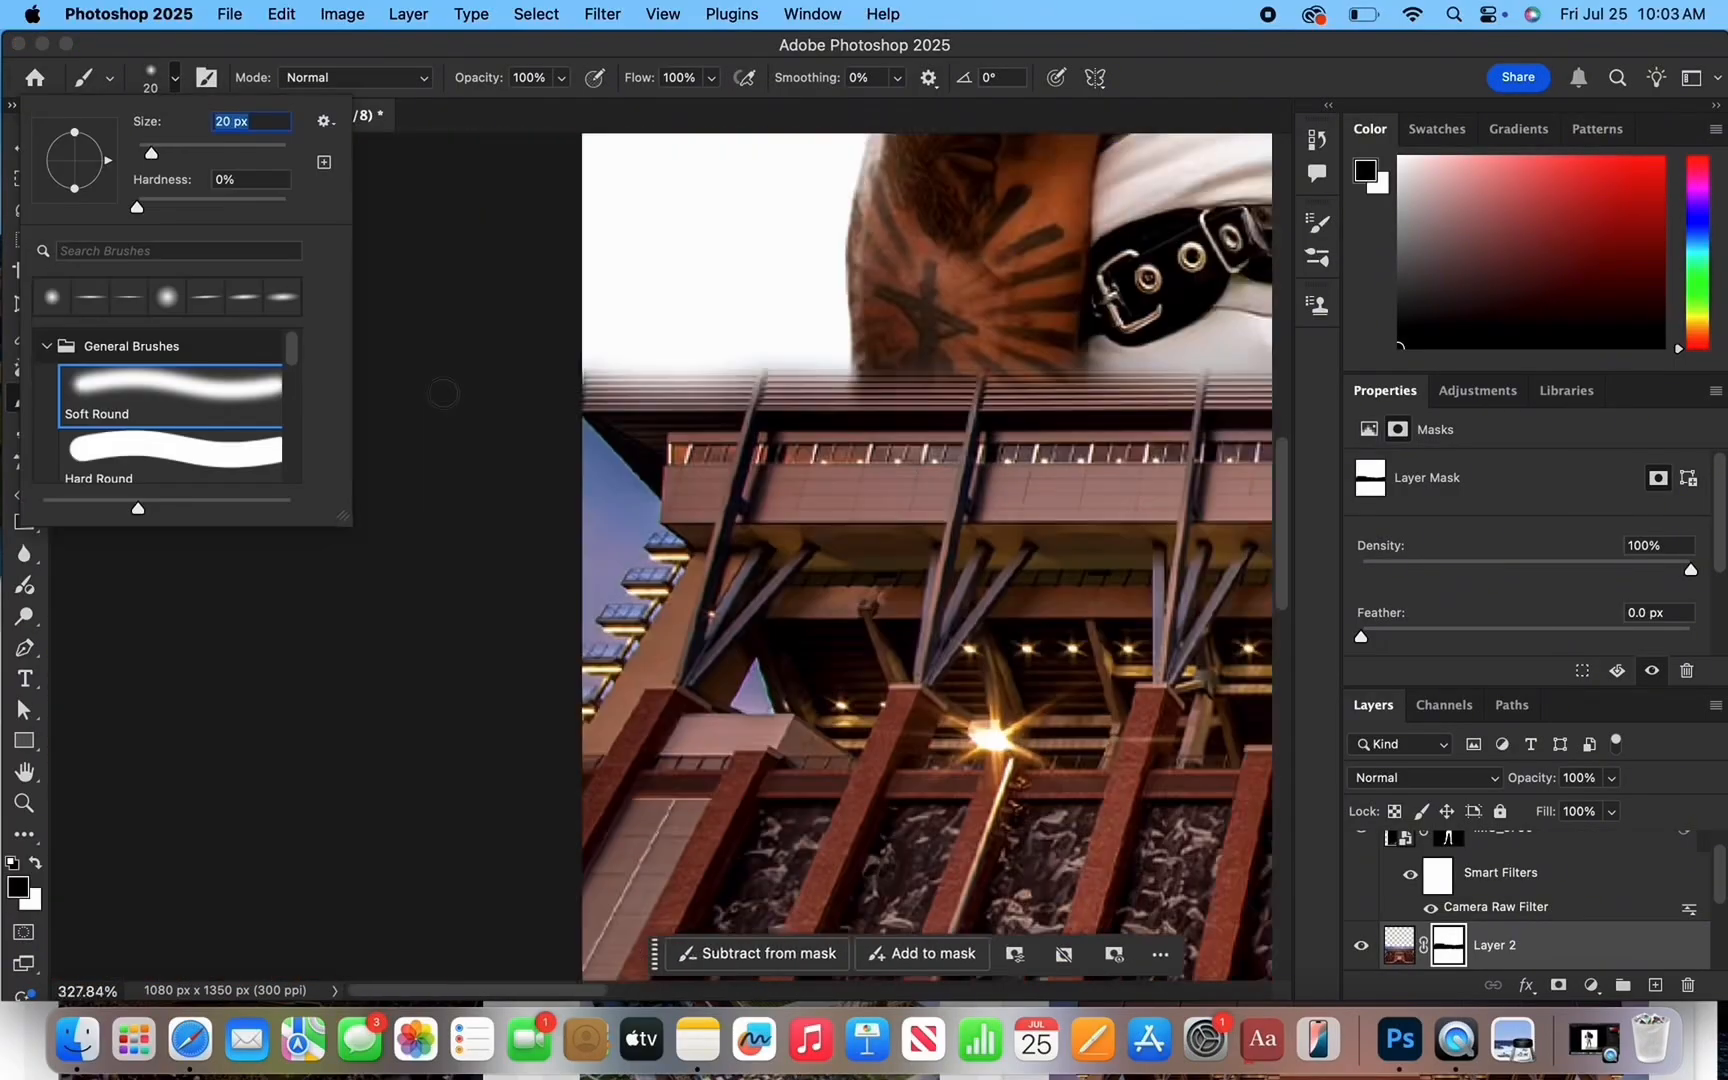
pyautogui.moveTo(655, 580); pyautogui.dragTo(687, 457)
pyautogui.hscroll(10, 560, 532)
pyautogui.scroll(1, 687, 440)
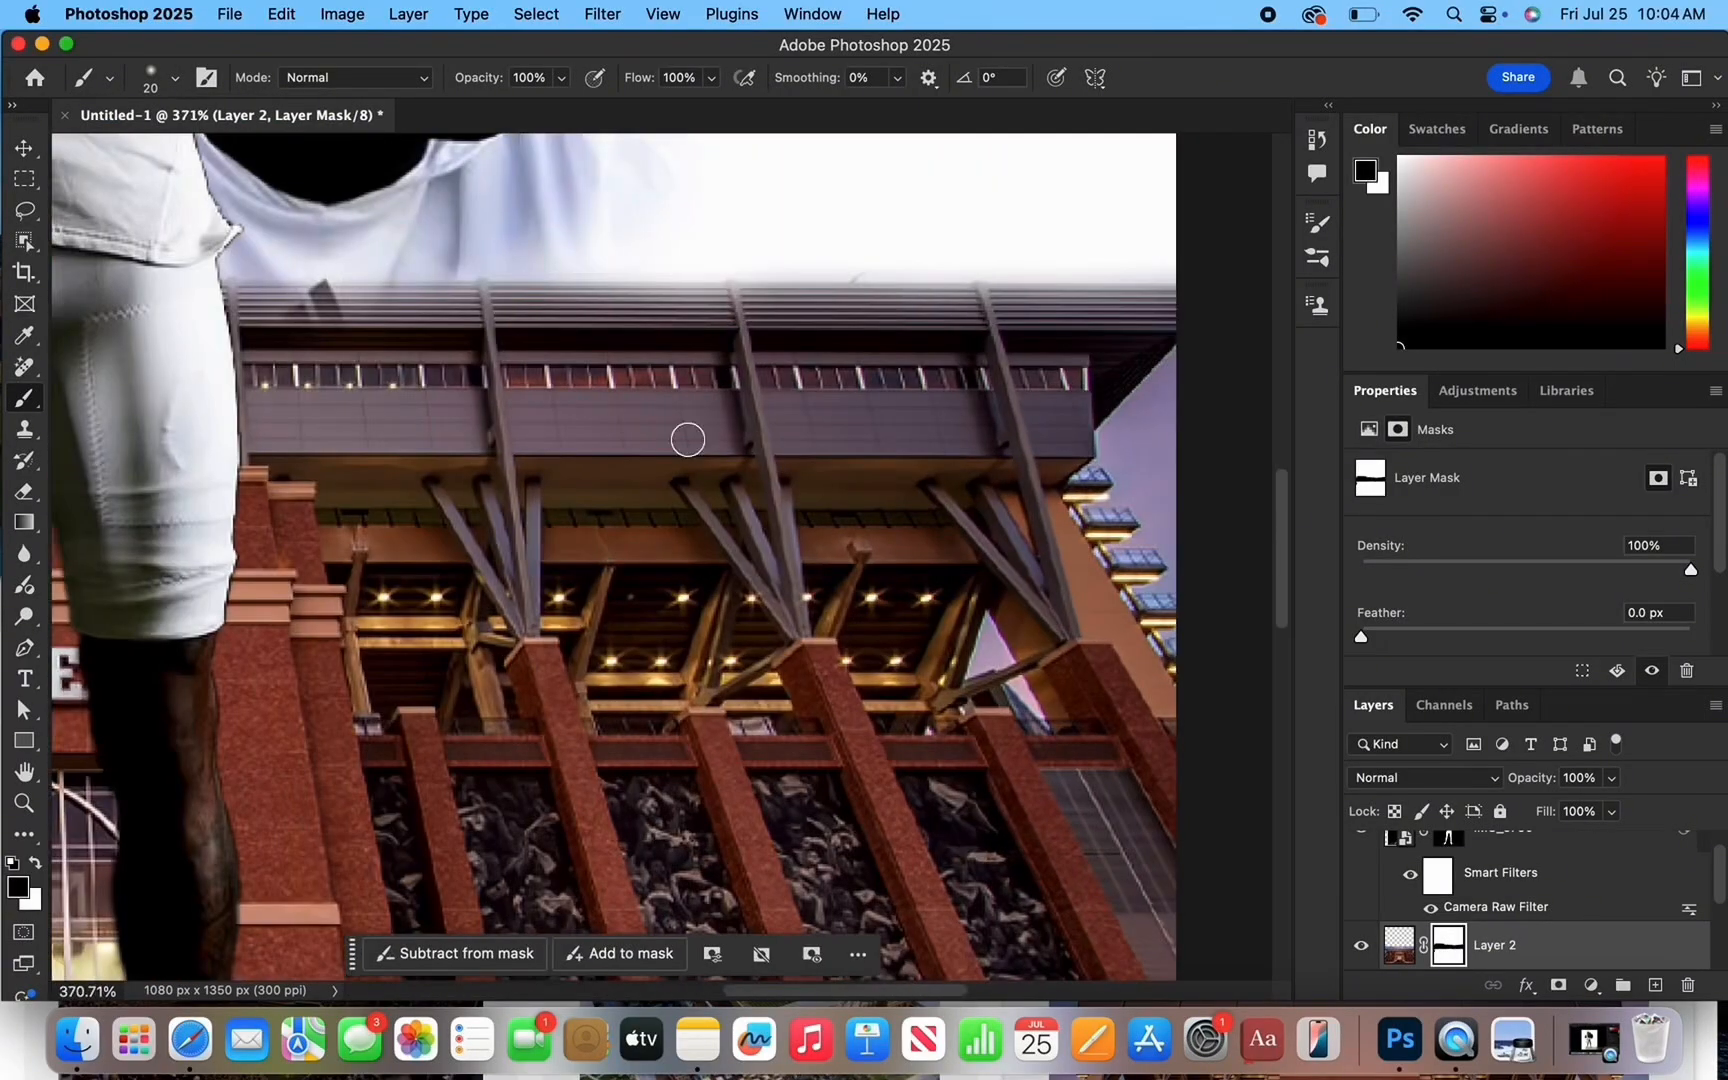
# Mask out the sky at the stadium's right edge, refining around the building corner with an 11 px brush.
pyautogui.moveTo(1175, 560)
pyautogui.mouseDown()
pyautogui.moveTo(1125, 450)
pyautogui.moveTo(1196, 517)
pyautogui.mouseUp()
pyautogui.scroll(3, 1196, 517)
pyautogui.click(174, 77)
pyautogui.moveTo(151, 153); pyautogui.dragTo(148, 154)
pyautogui.scroll(2, 683, 390)
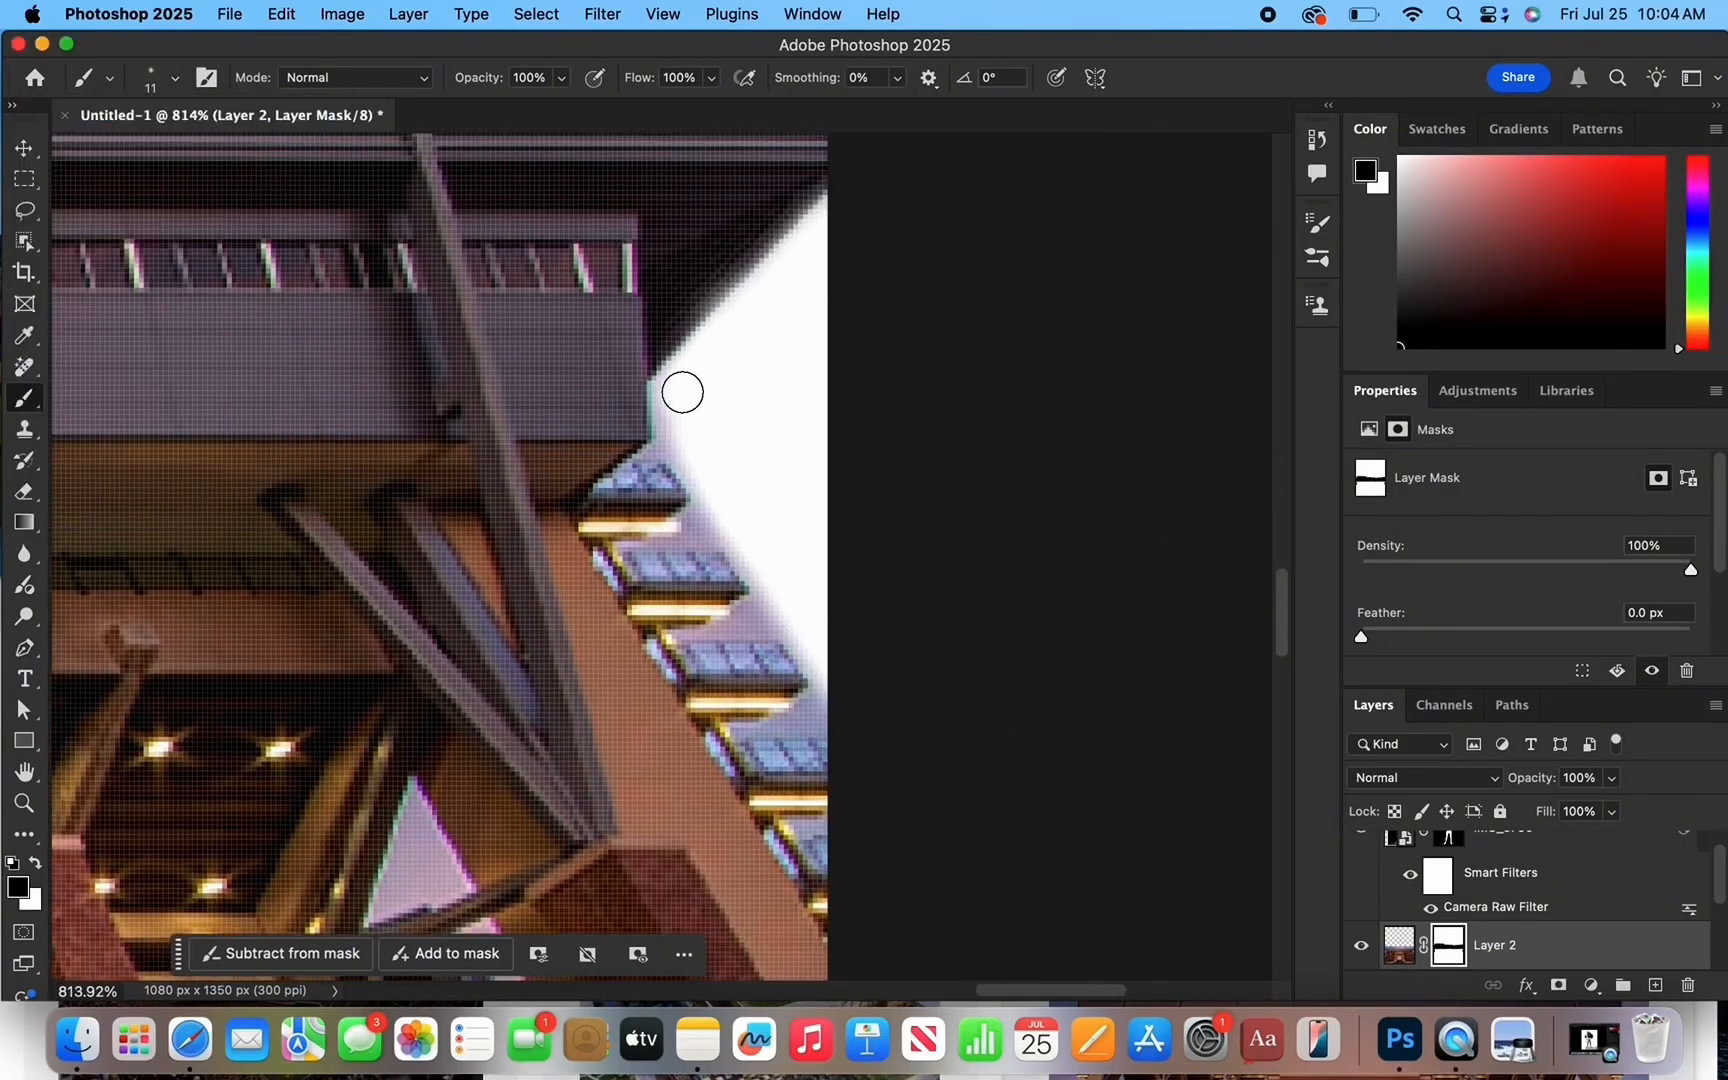
pyautogui.scroll(-8, 683, 390)
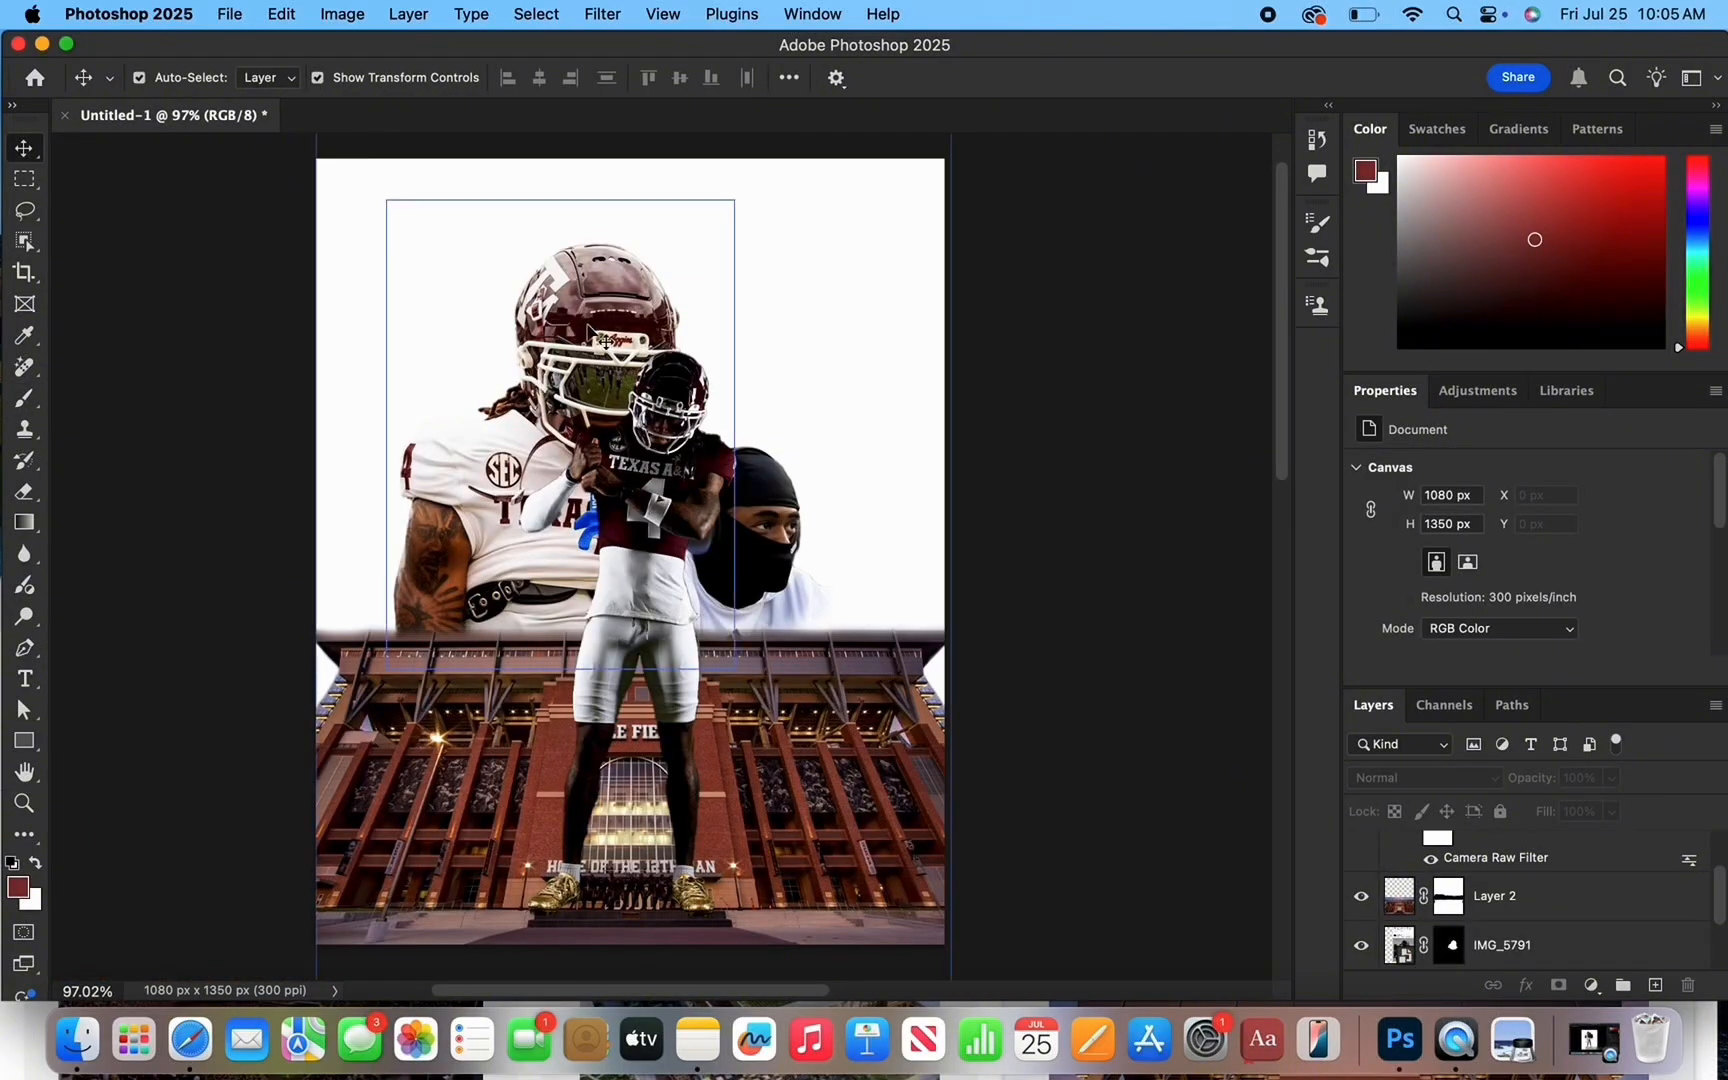
# Apply the Camera Raw Filter to the IMG_5788 player, setting Exposure to +0.10 and Blacks to -25.
pyautogui.click(605, 340)
pyautogui.click(602, 14)
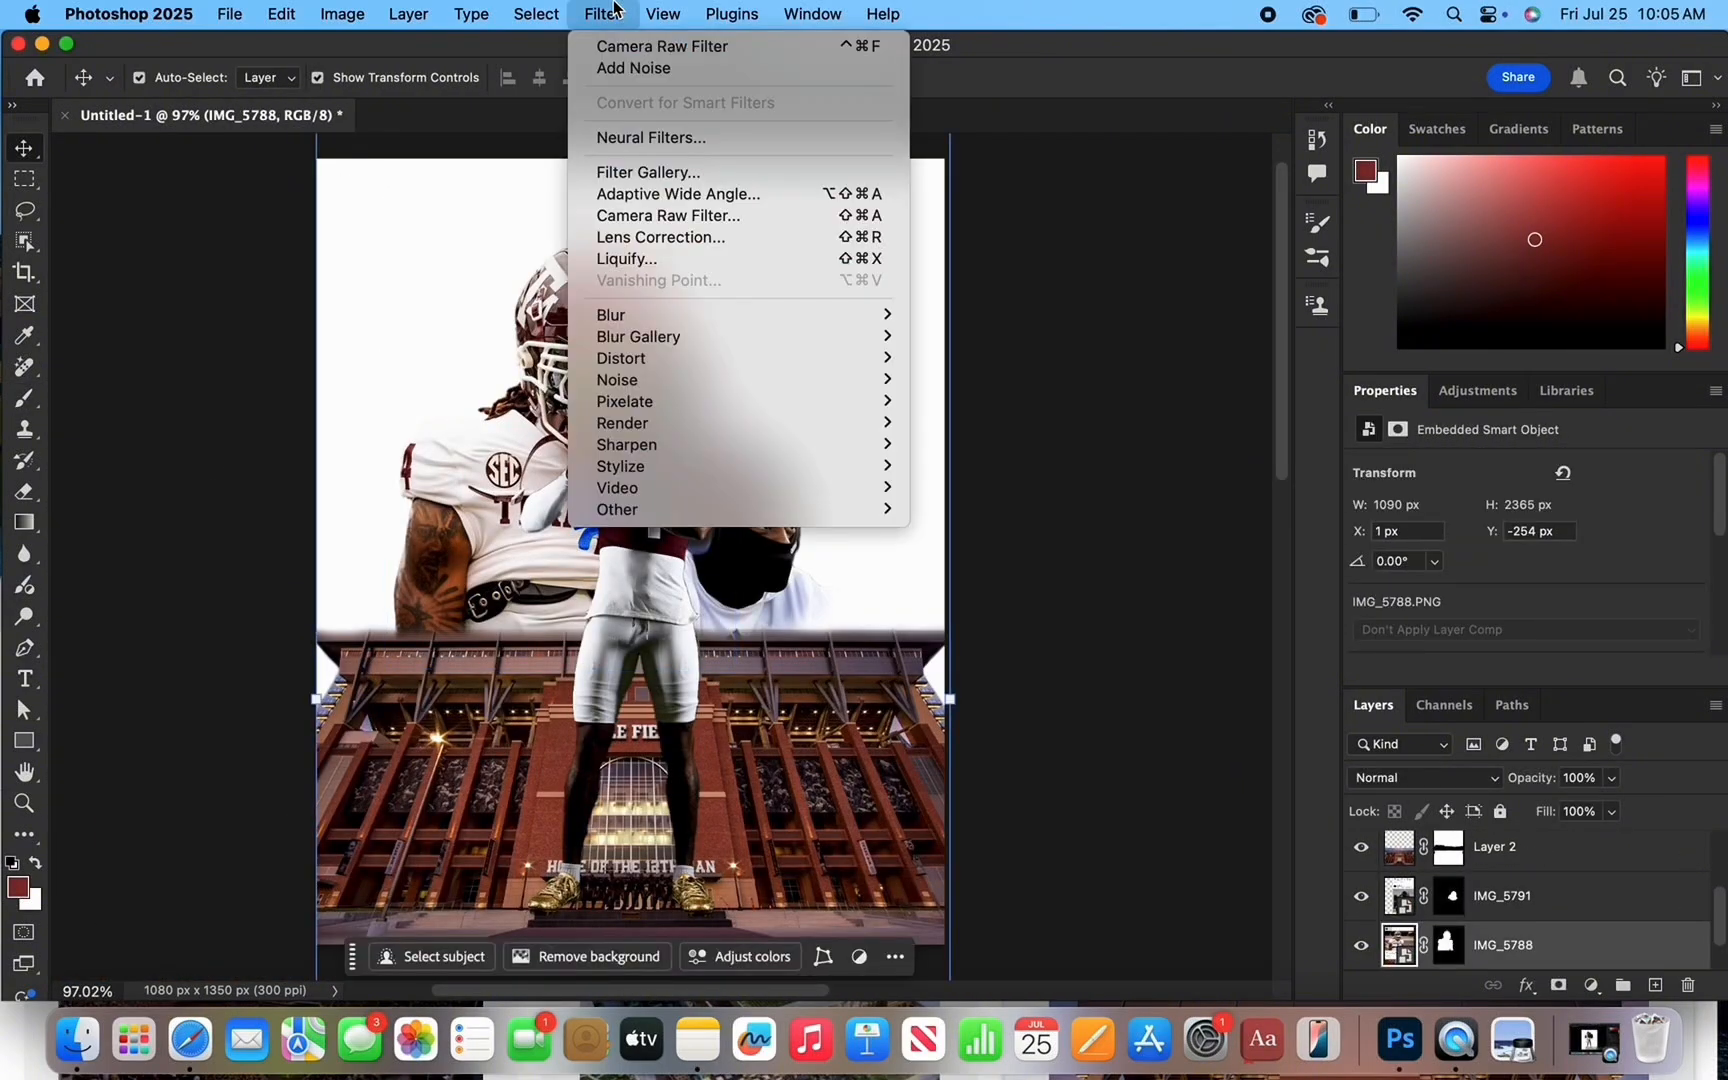
pyautogui.click(674, 217)
pyautogui.scroll(3, 900, 575)
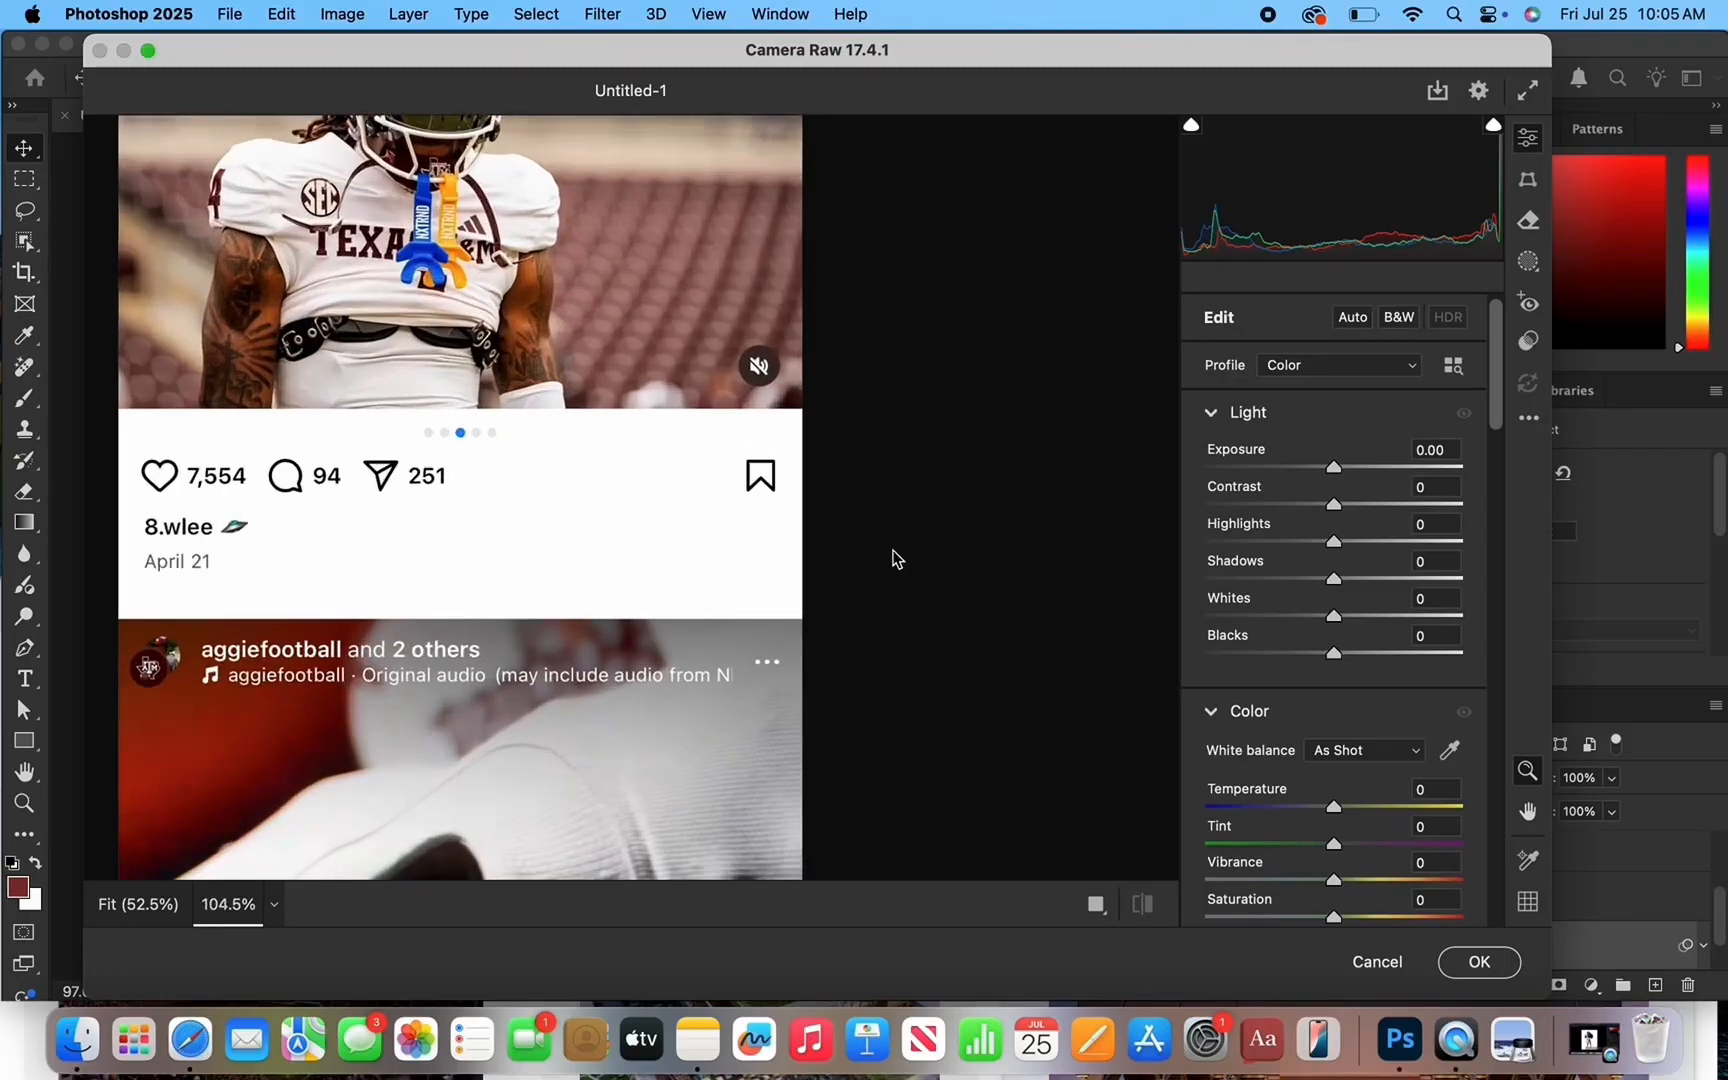
pyautogui.scroll(5, 893, 558)
pyautogui.hscroll(-3, 893, 558)
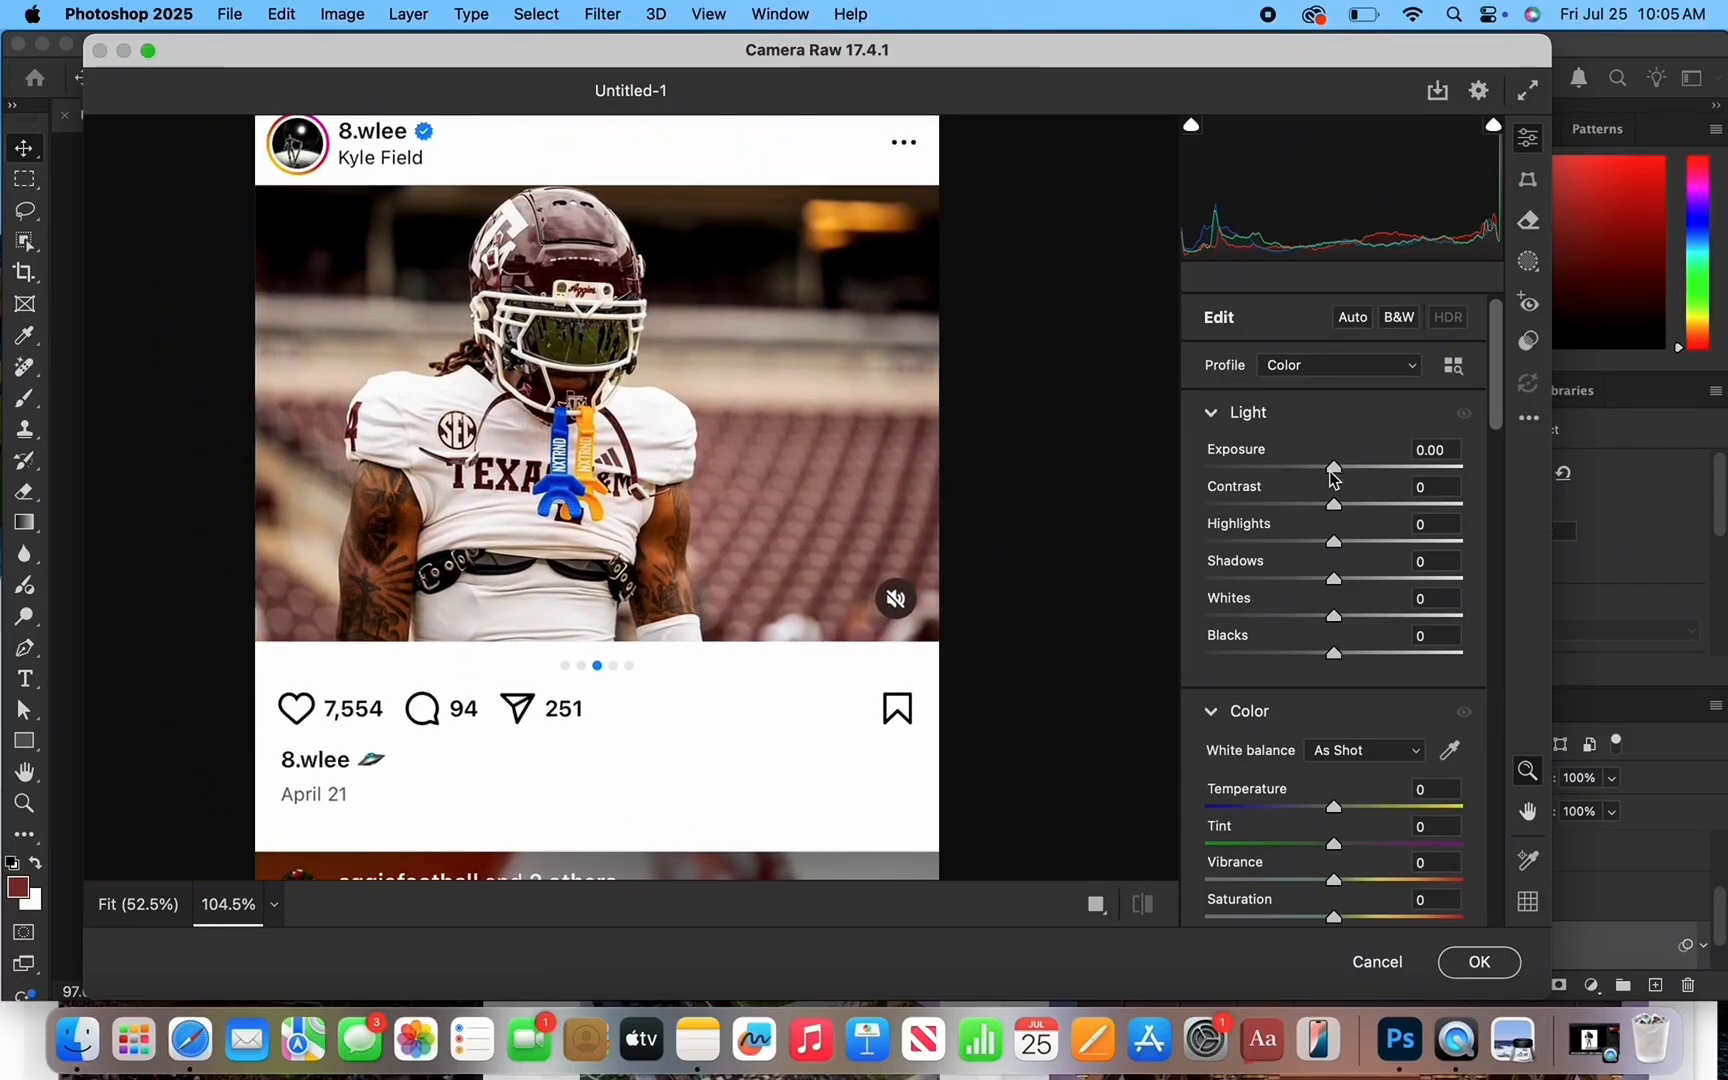
pyautogui.moveTo(1331, 470); pyautogui.dragTo(1337, 470)
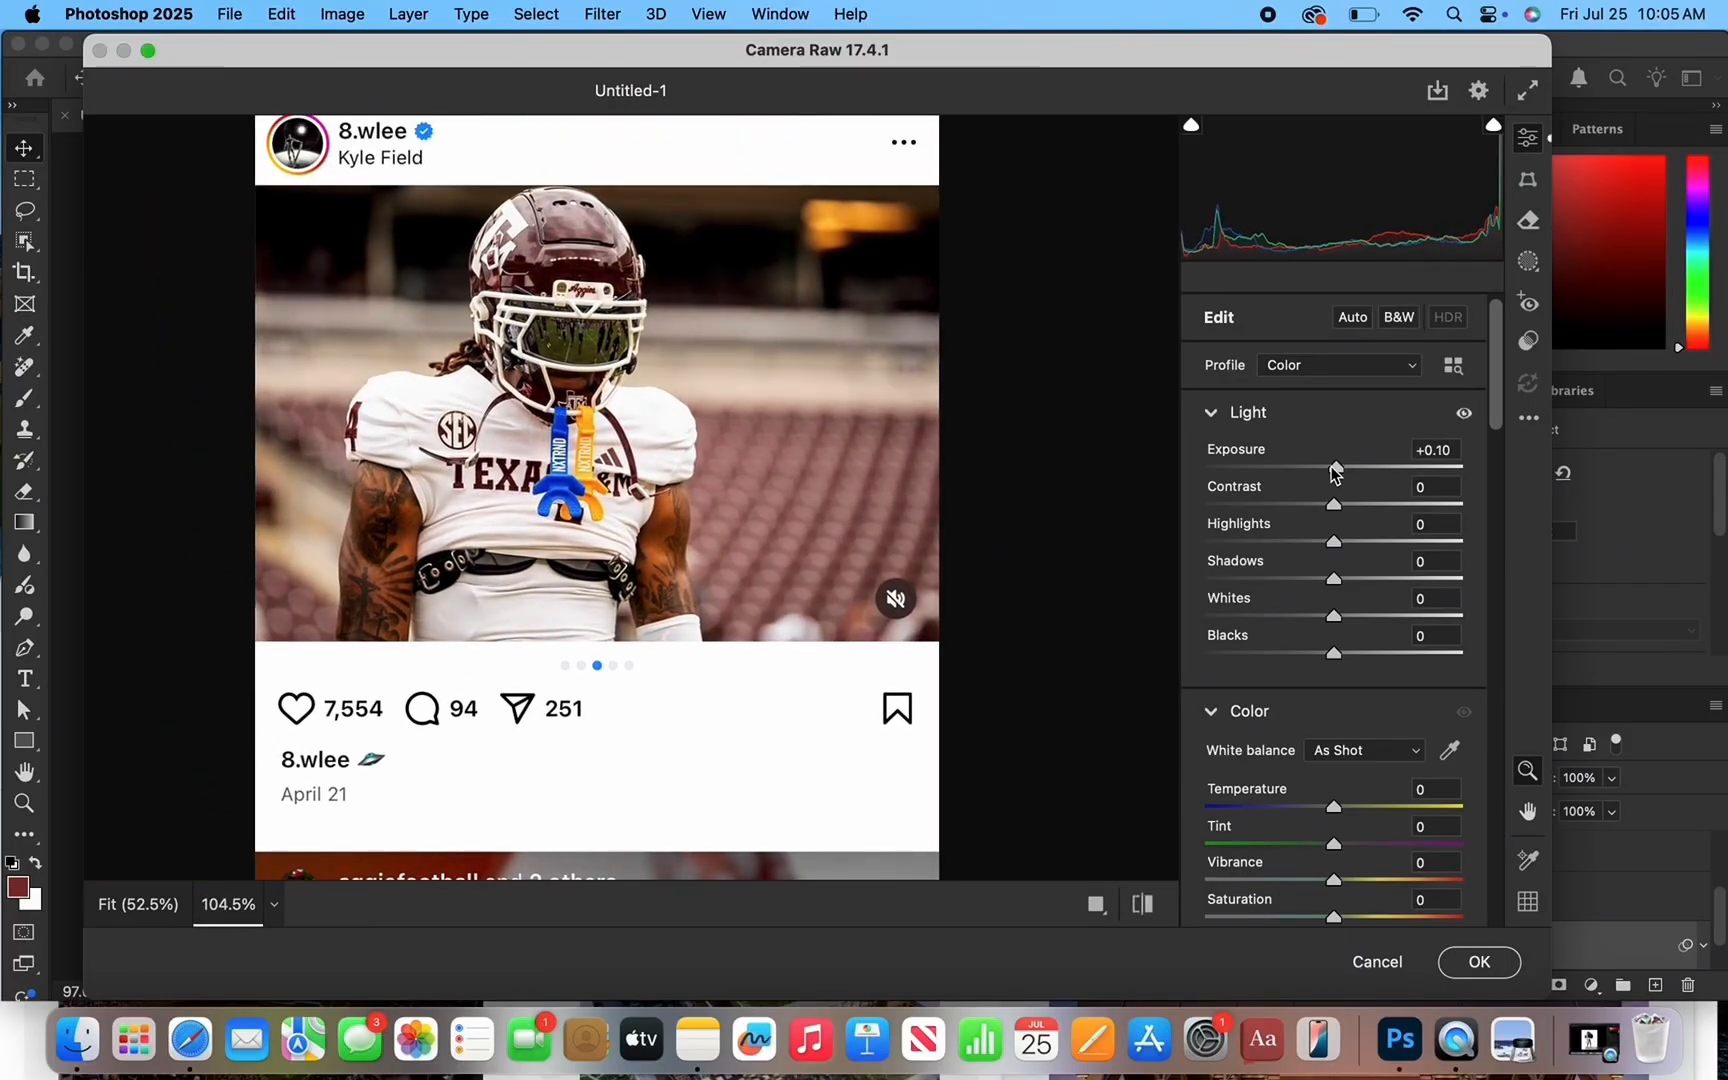
pyautogui.scroll(-5, 1304, 659)
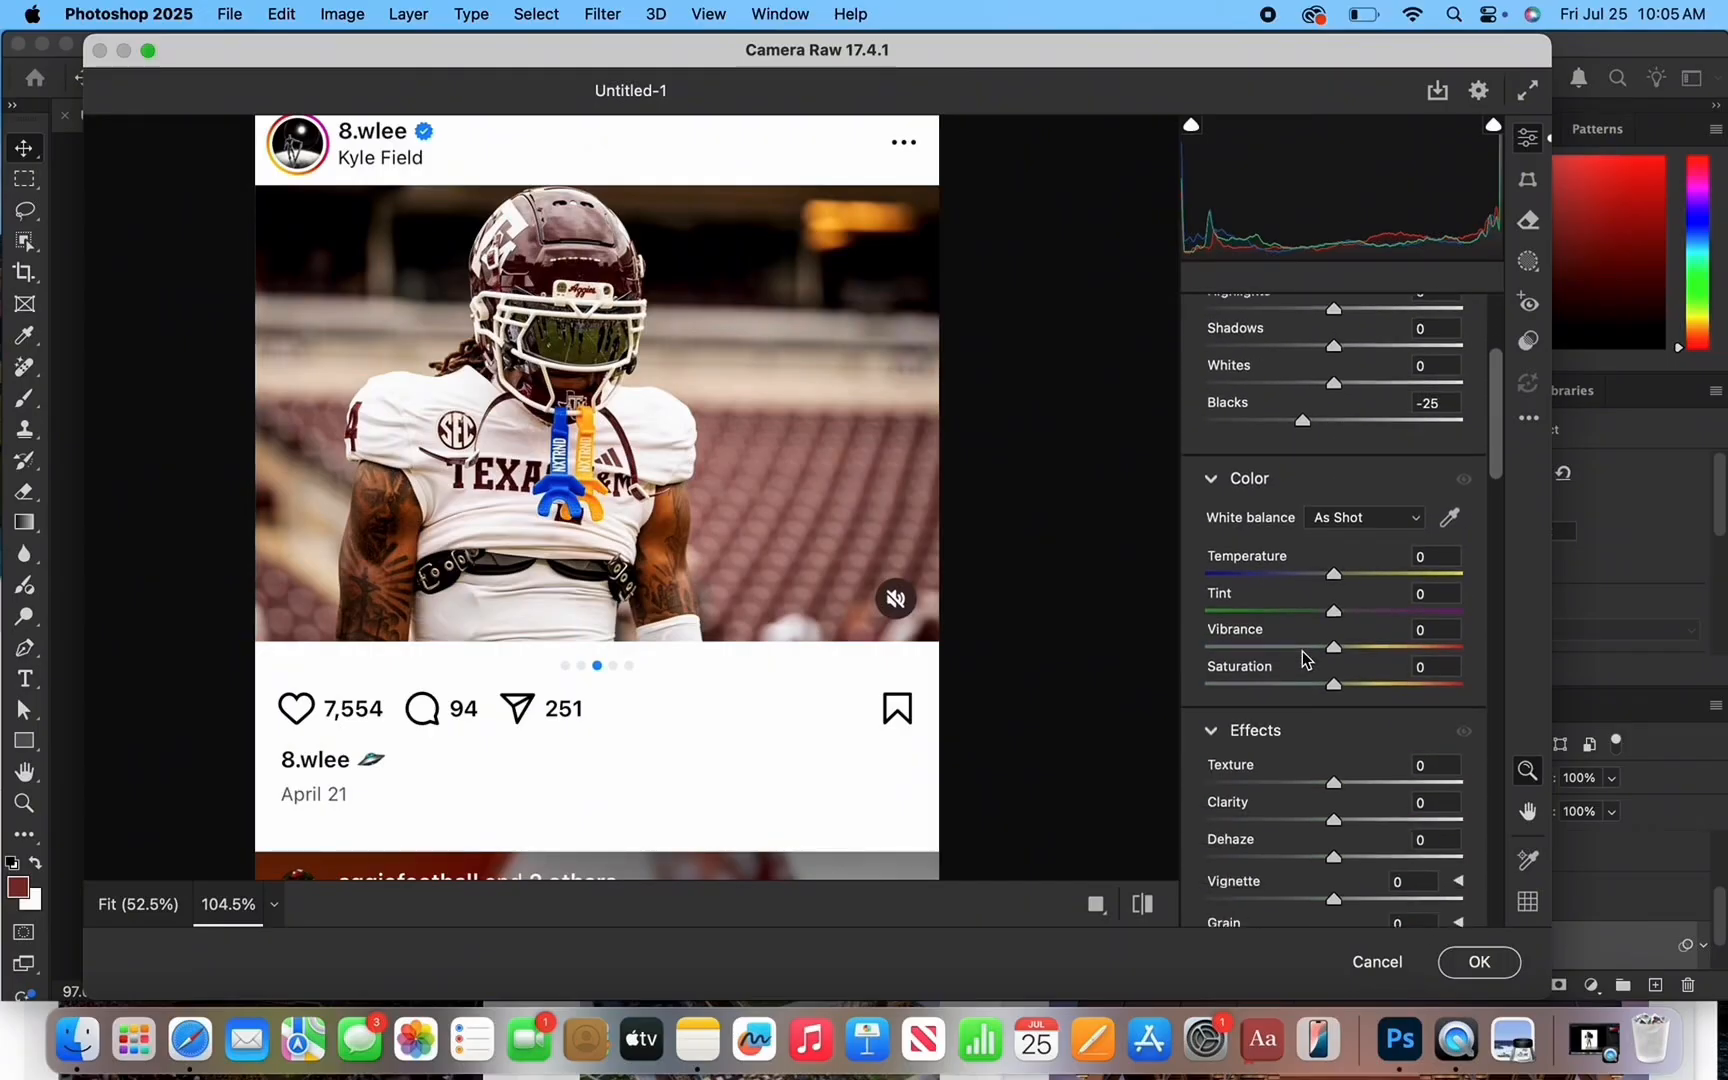
# Set Texture and Clarity to +25 and the Reds saturation to +27 for the IMG_5788 player.
pyautogui.click(1367, 783)
pyautogui.click(1367, 820)
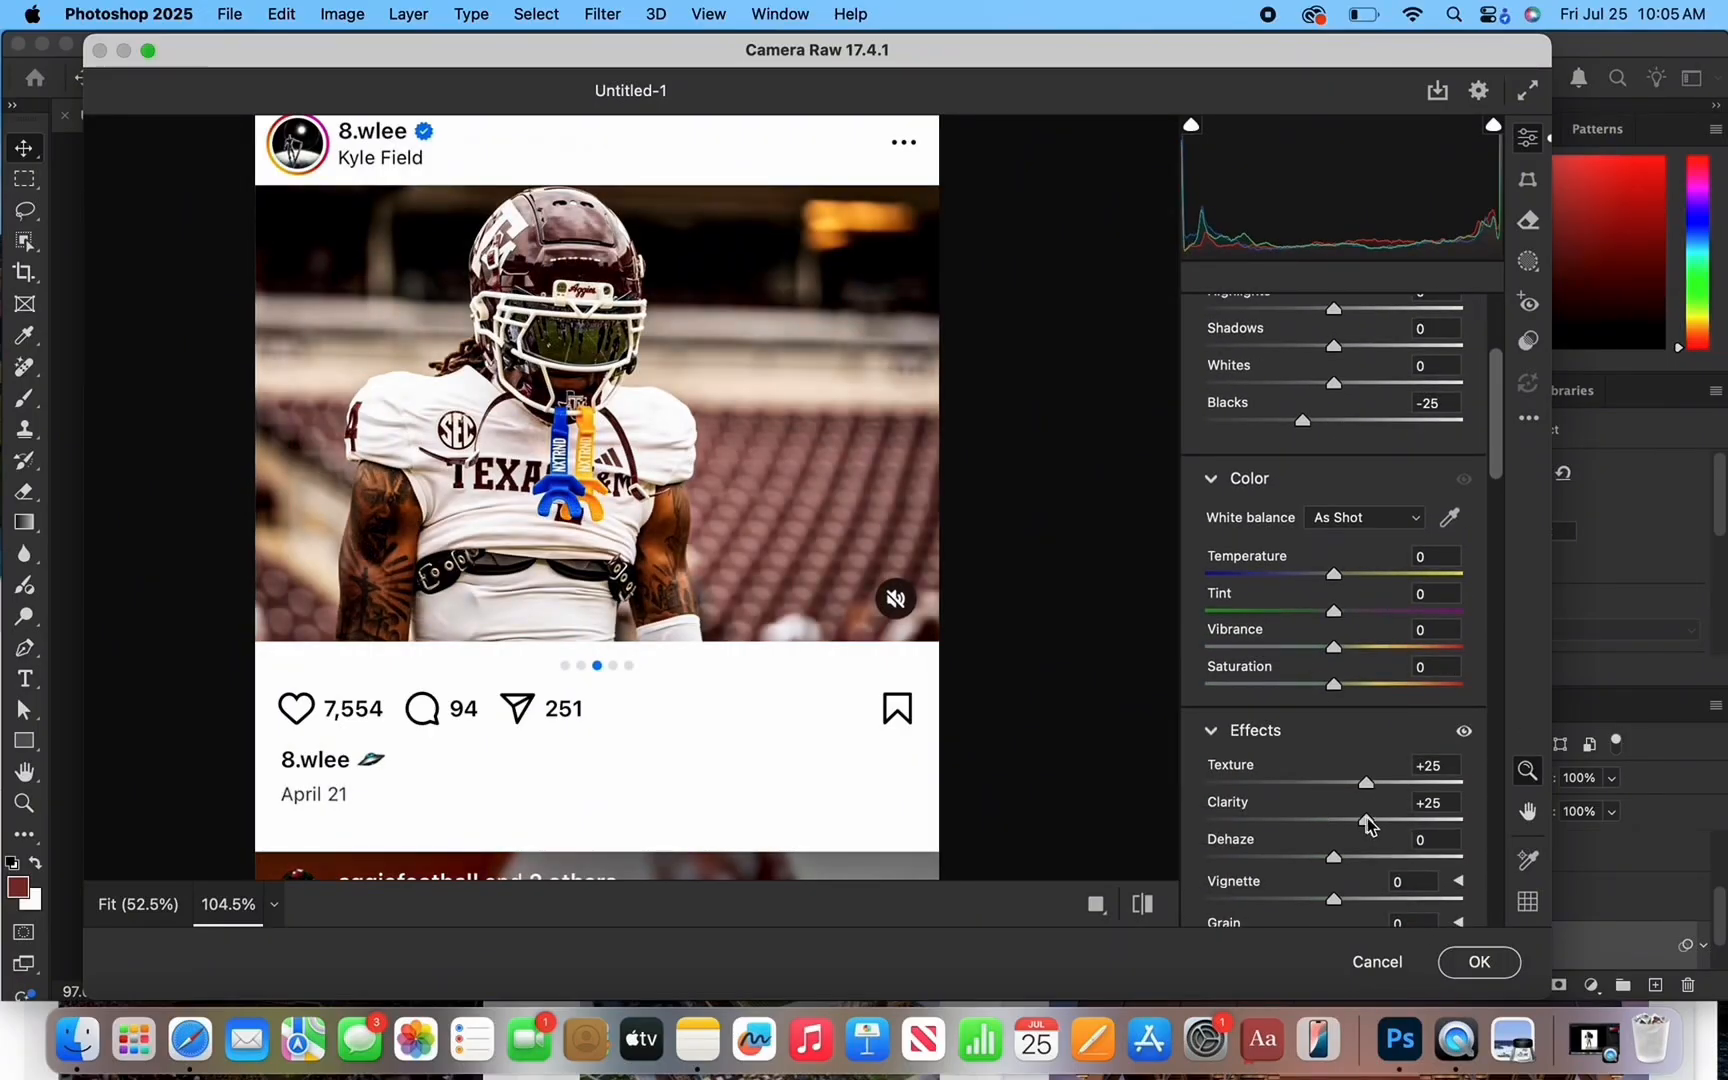
pyautogui.scroll(-6, 1371, 822)
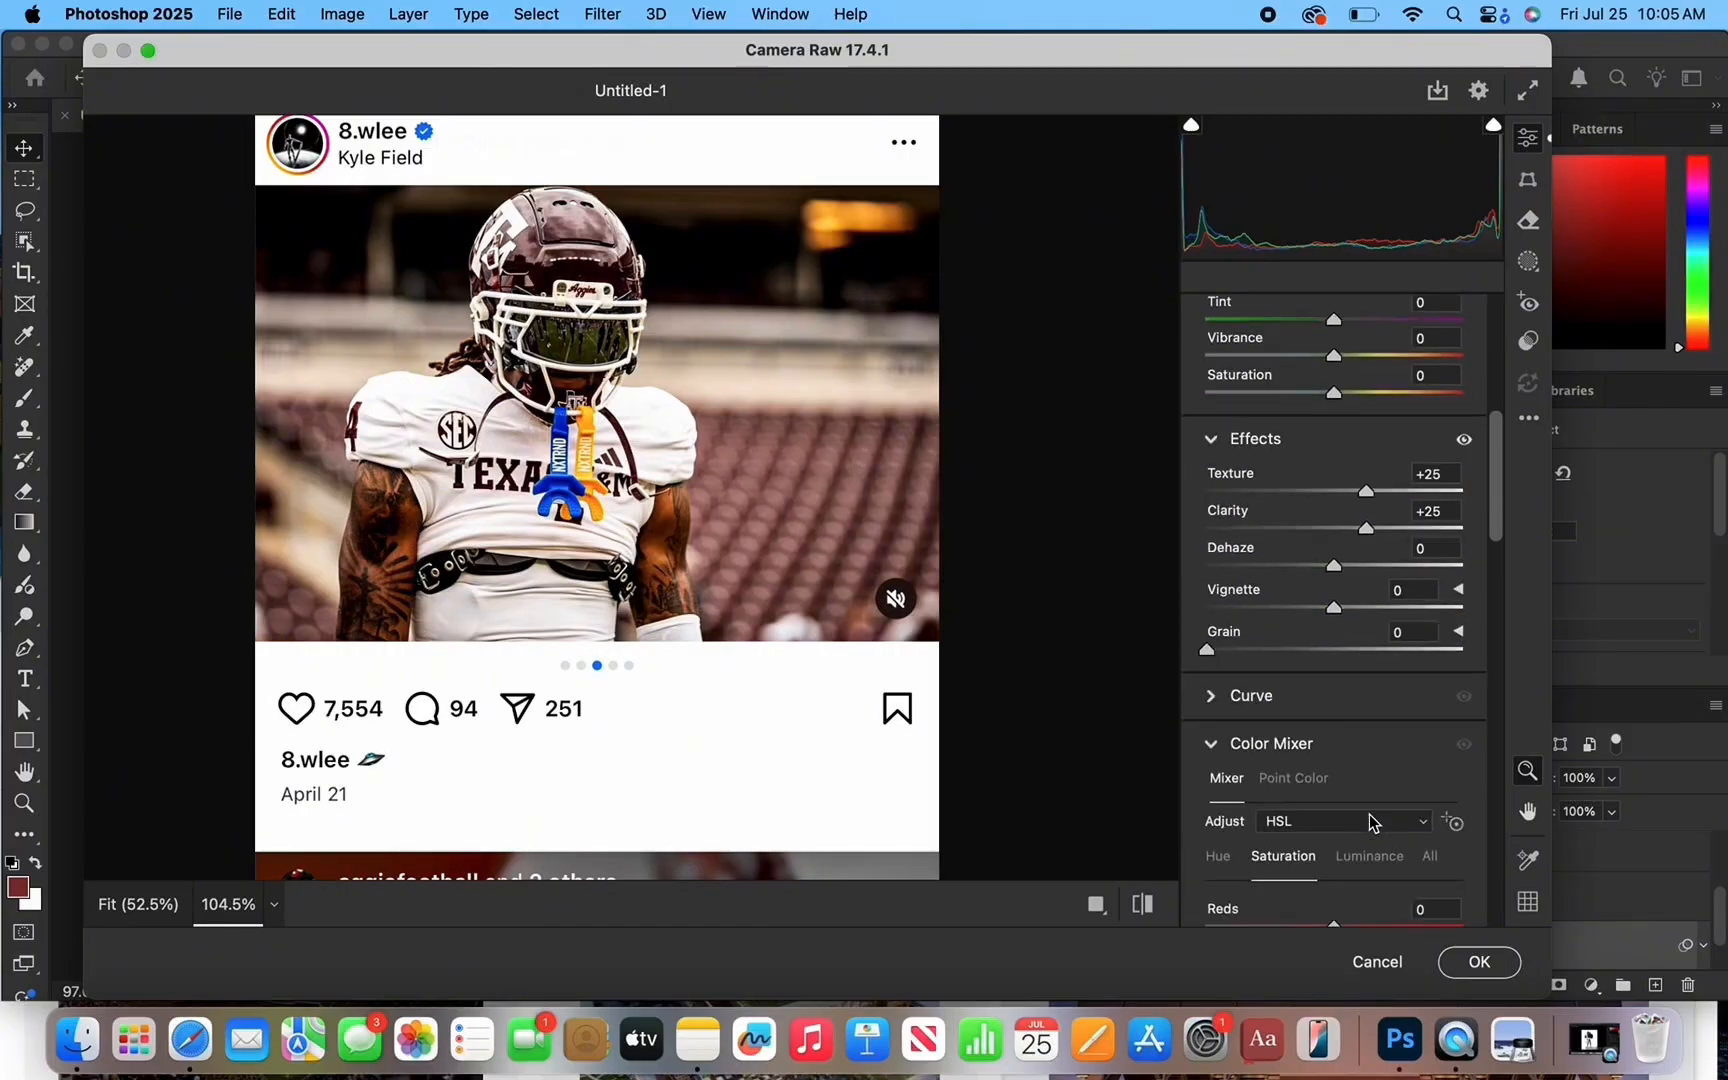
pyautogui.scroll(-5, 1371, 822)
pyautogui.scroll(-5, 1371, 822)
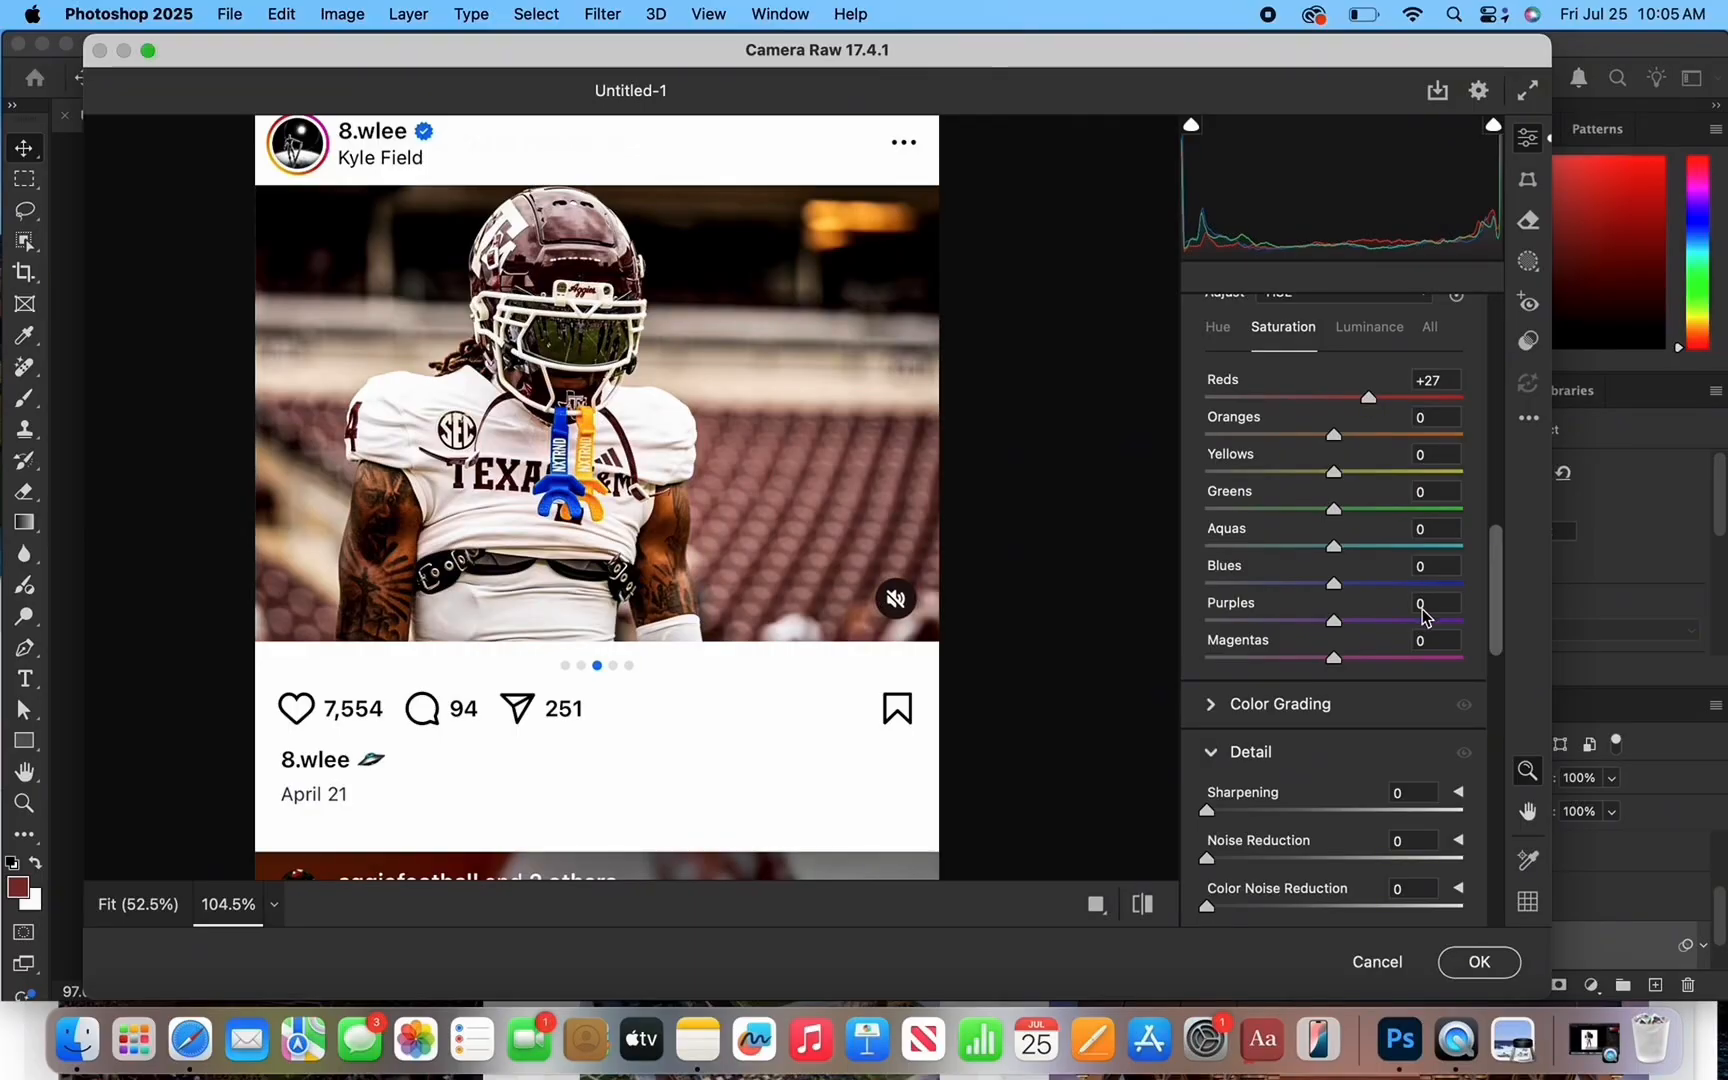
pyautogui.scroll(-11, 1425, 615)
pyautogui.scroll(3, 1238, 390)
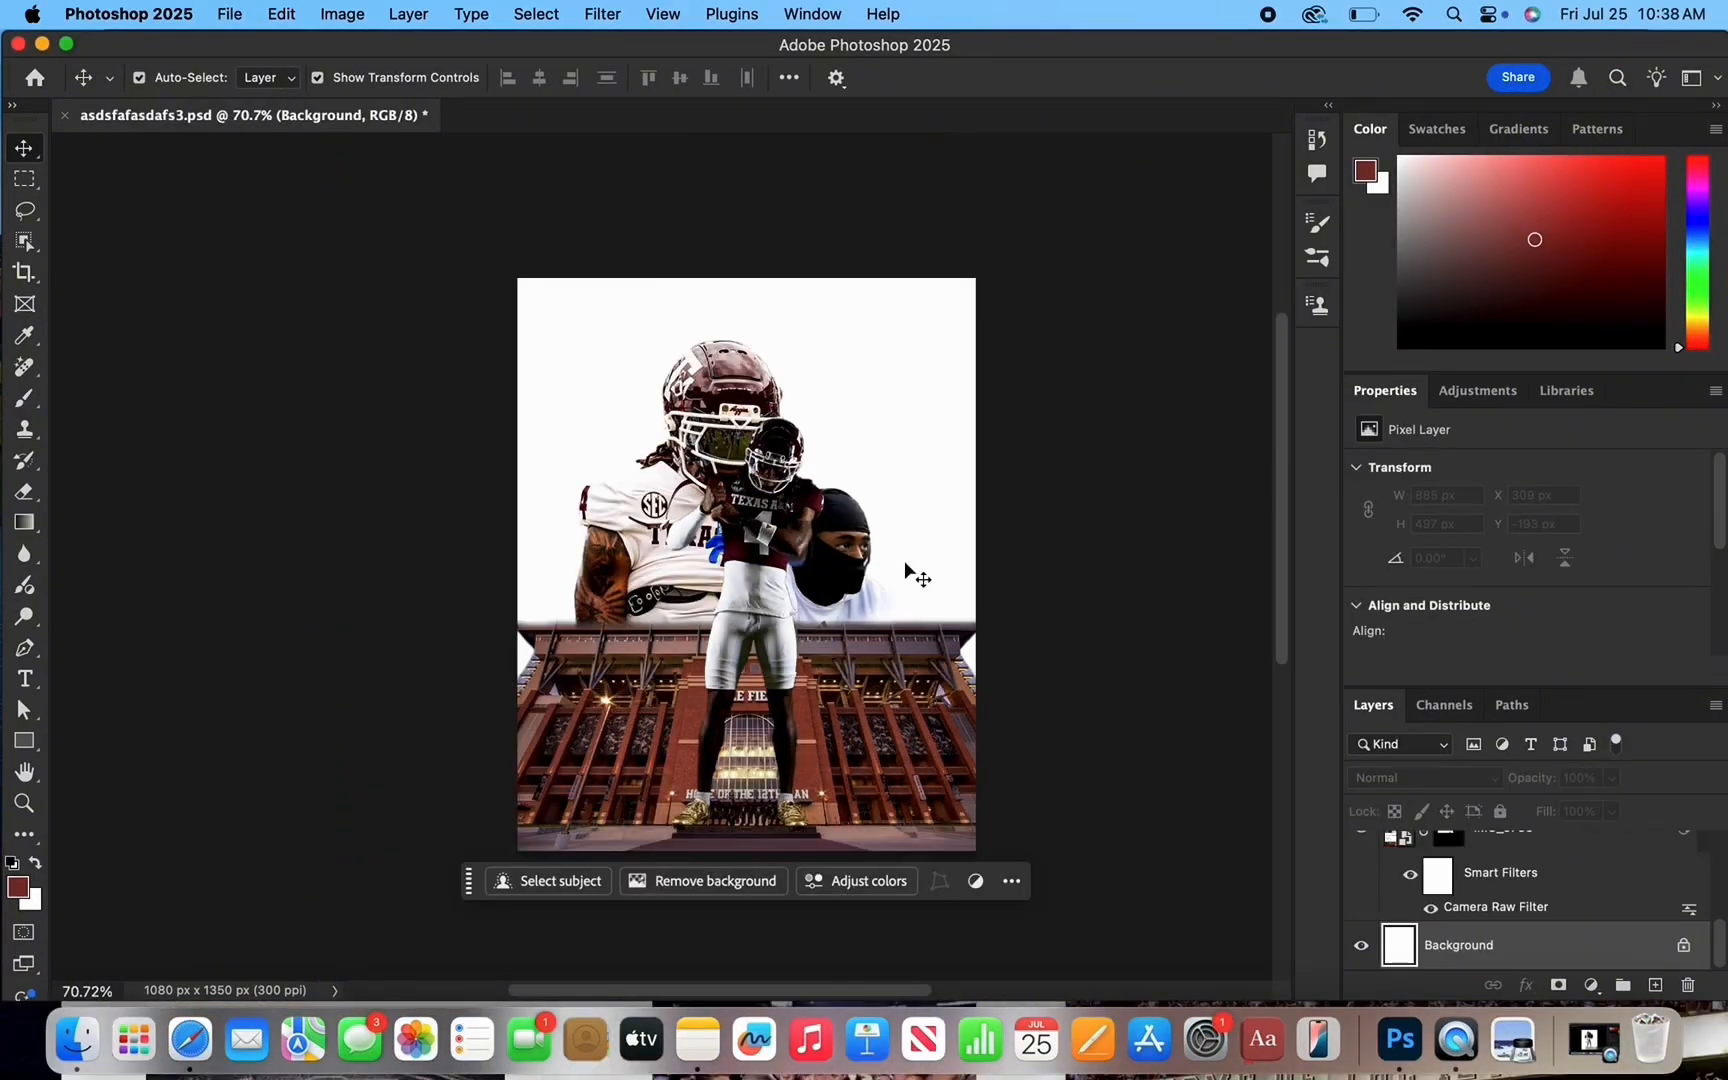
# Undo the removal of the stadium crowd photo, Layer 3.
pyautogui.press('super+z')
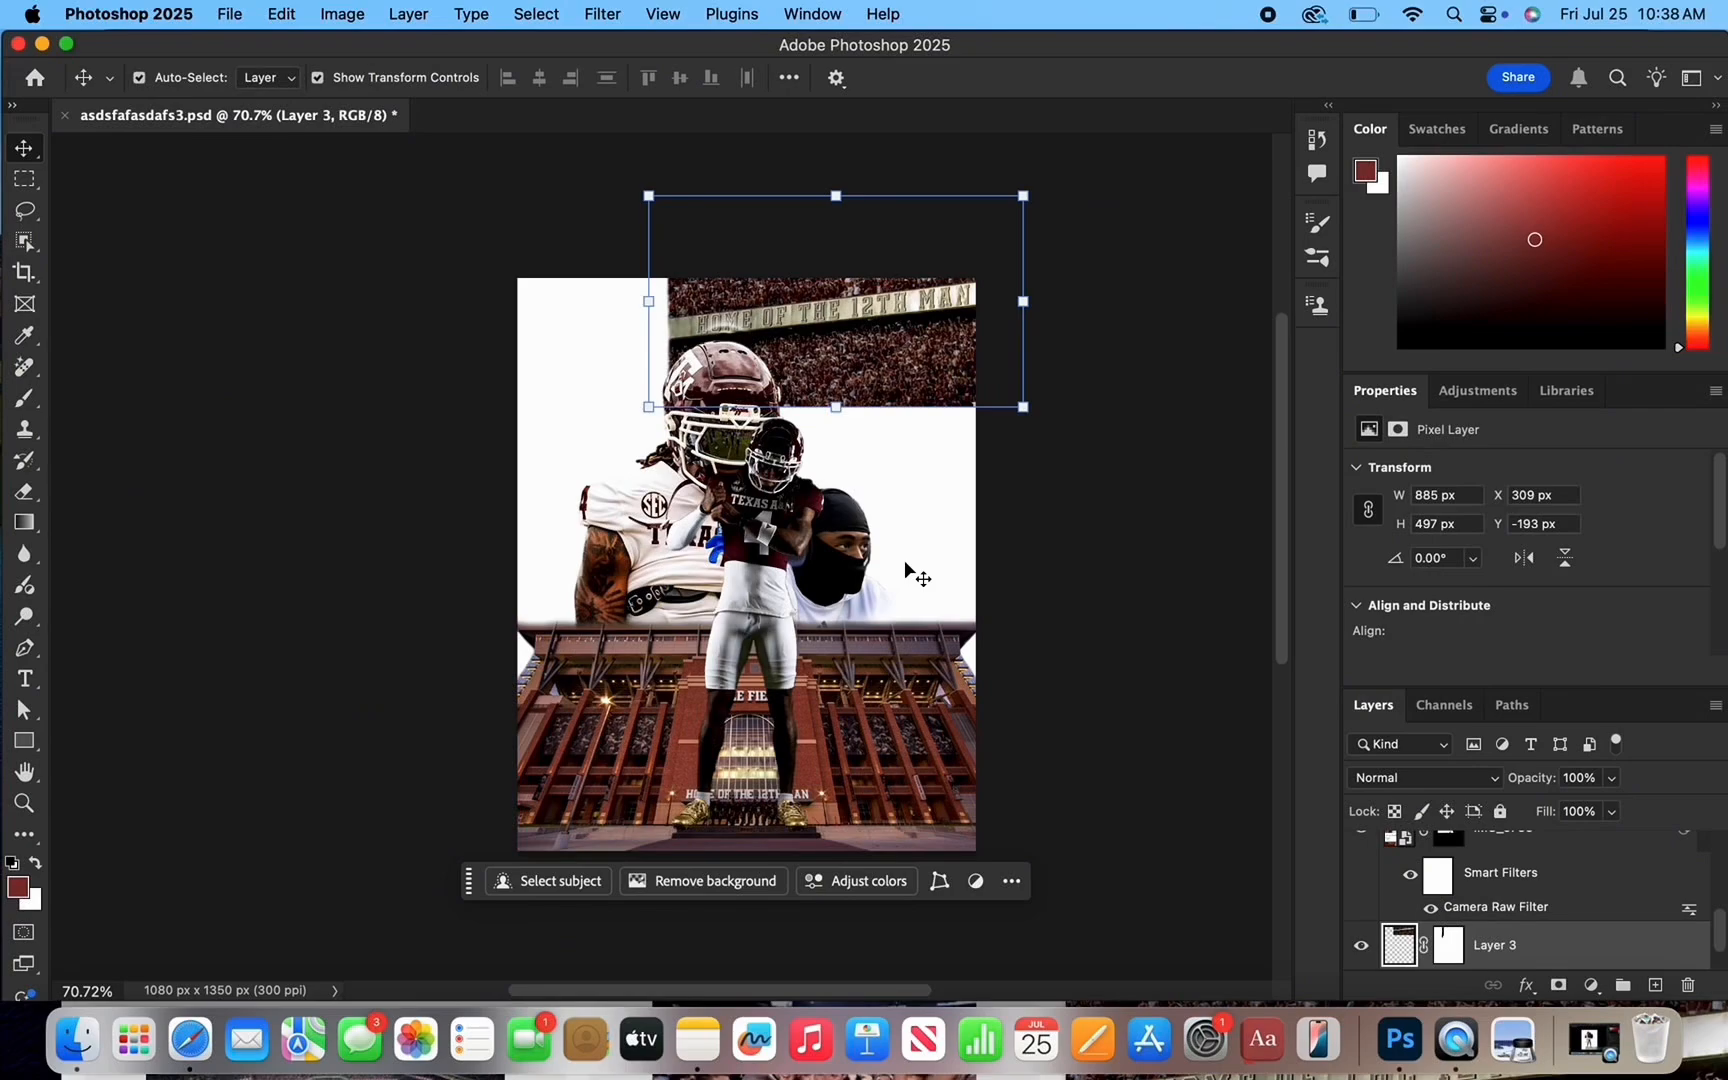
pyautogui.scroll(2, 907, 566)
pyautogui.click(253, 430)
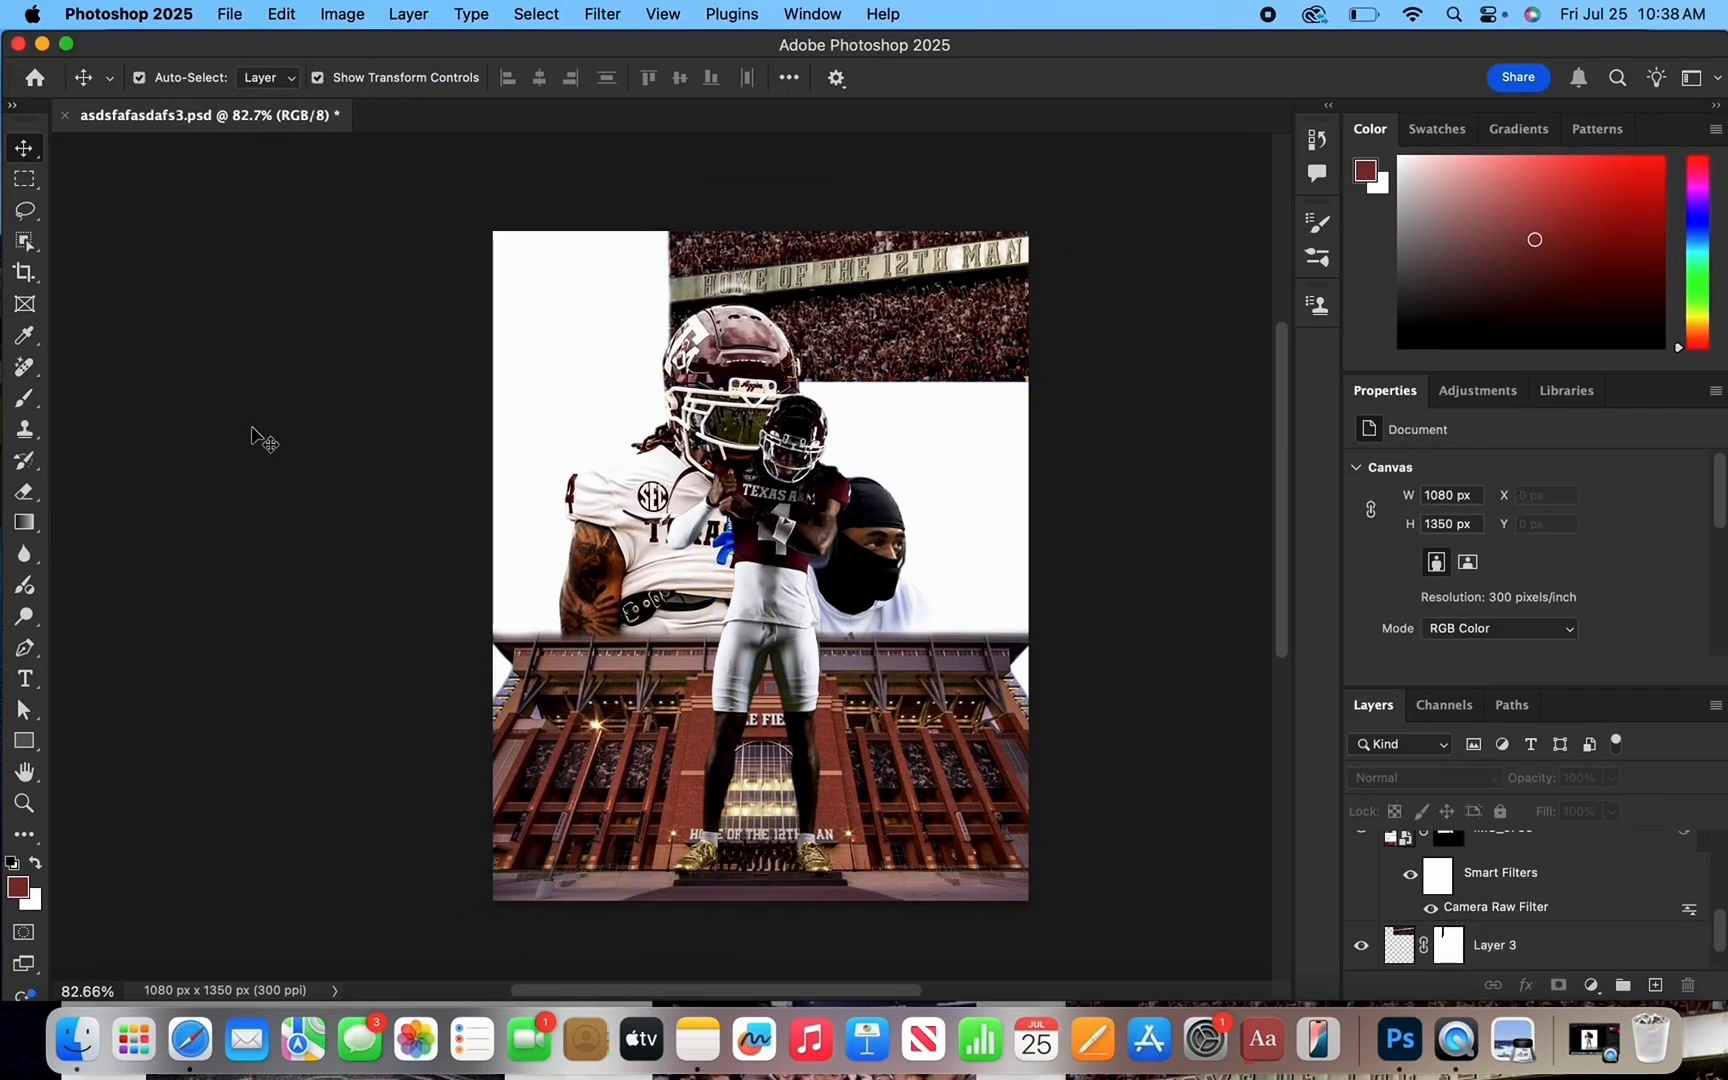
pyautogui.click(690, 540)
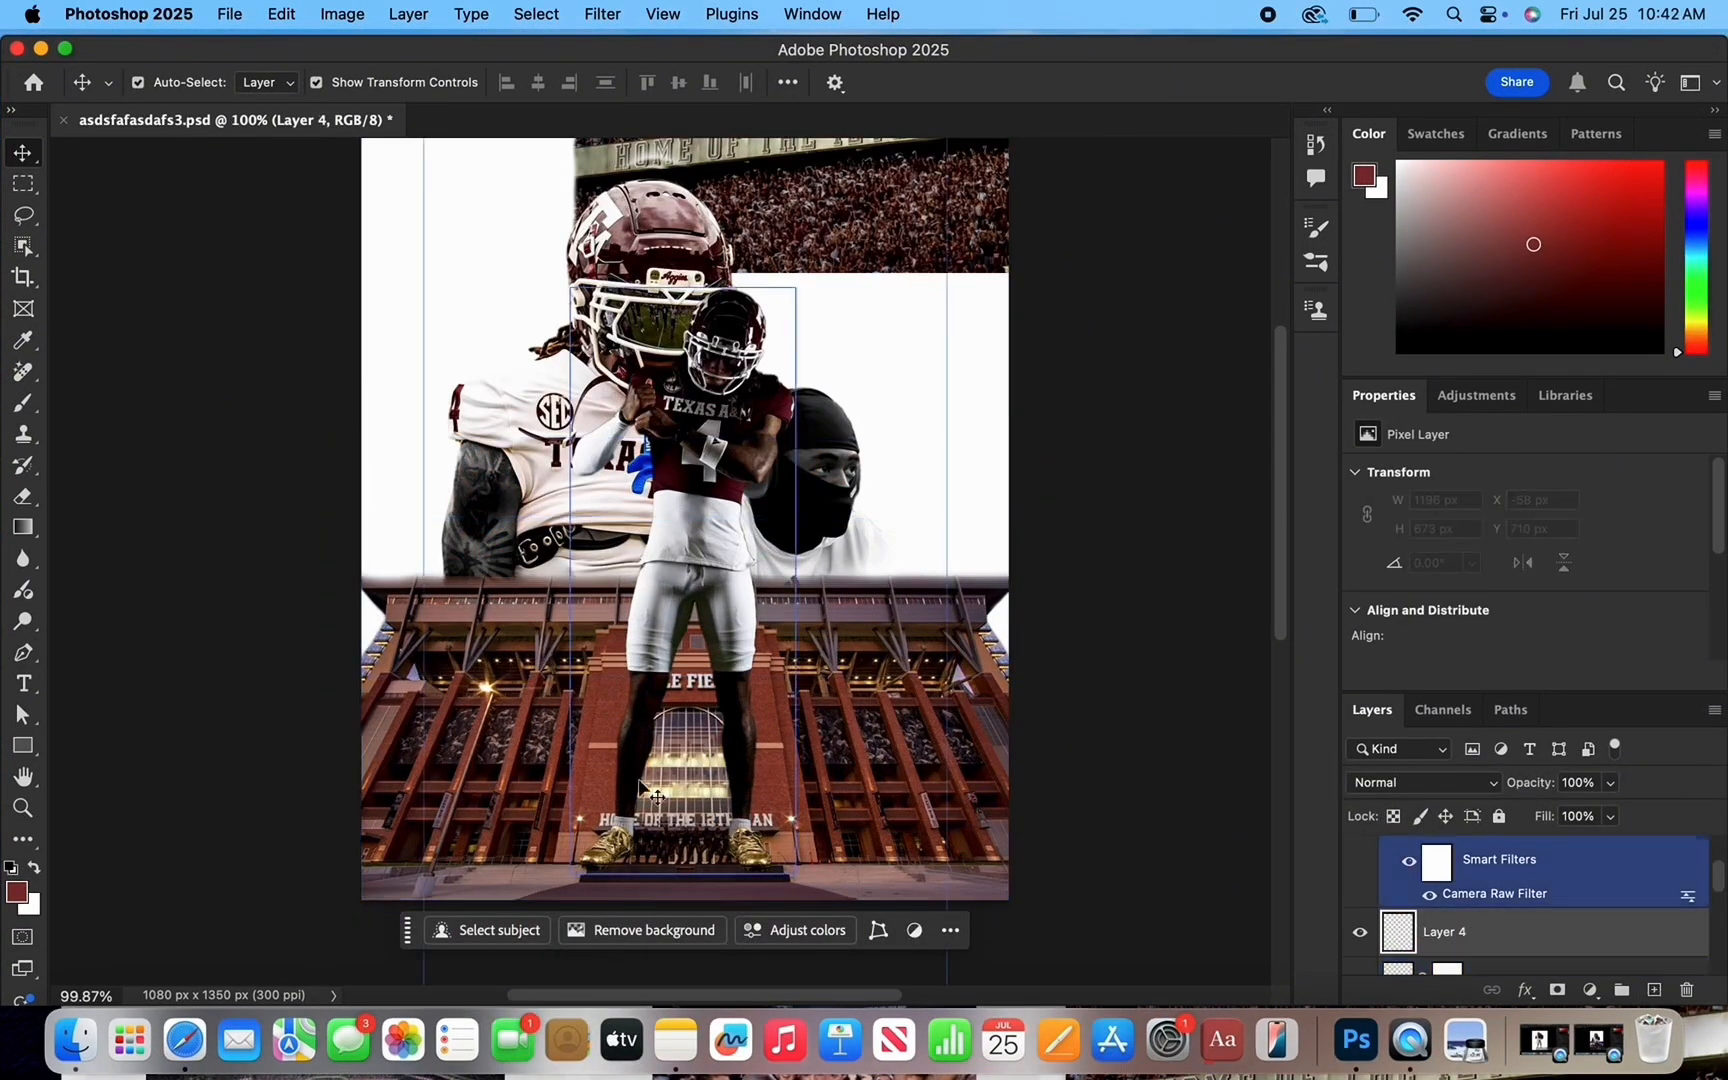
# Reset the foreground colour to black and ready the flattened 191 px Soft Round brush for Layer 4.
pyautogui.scroll(3, 700, 560)
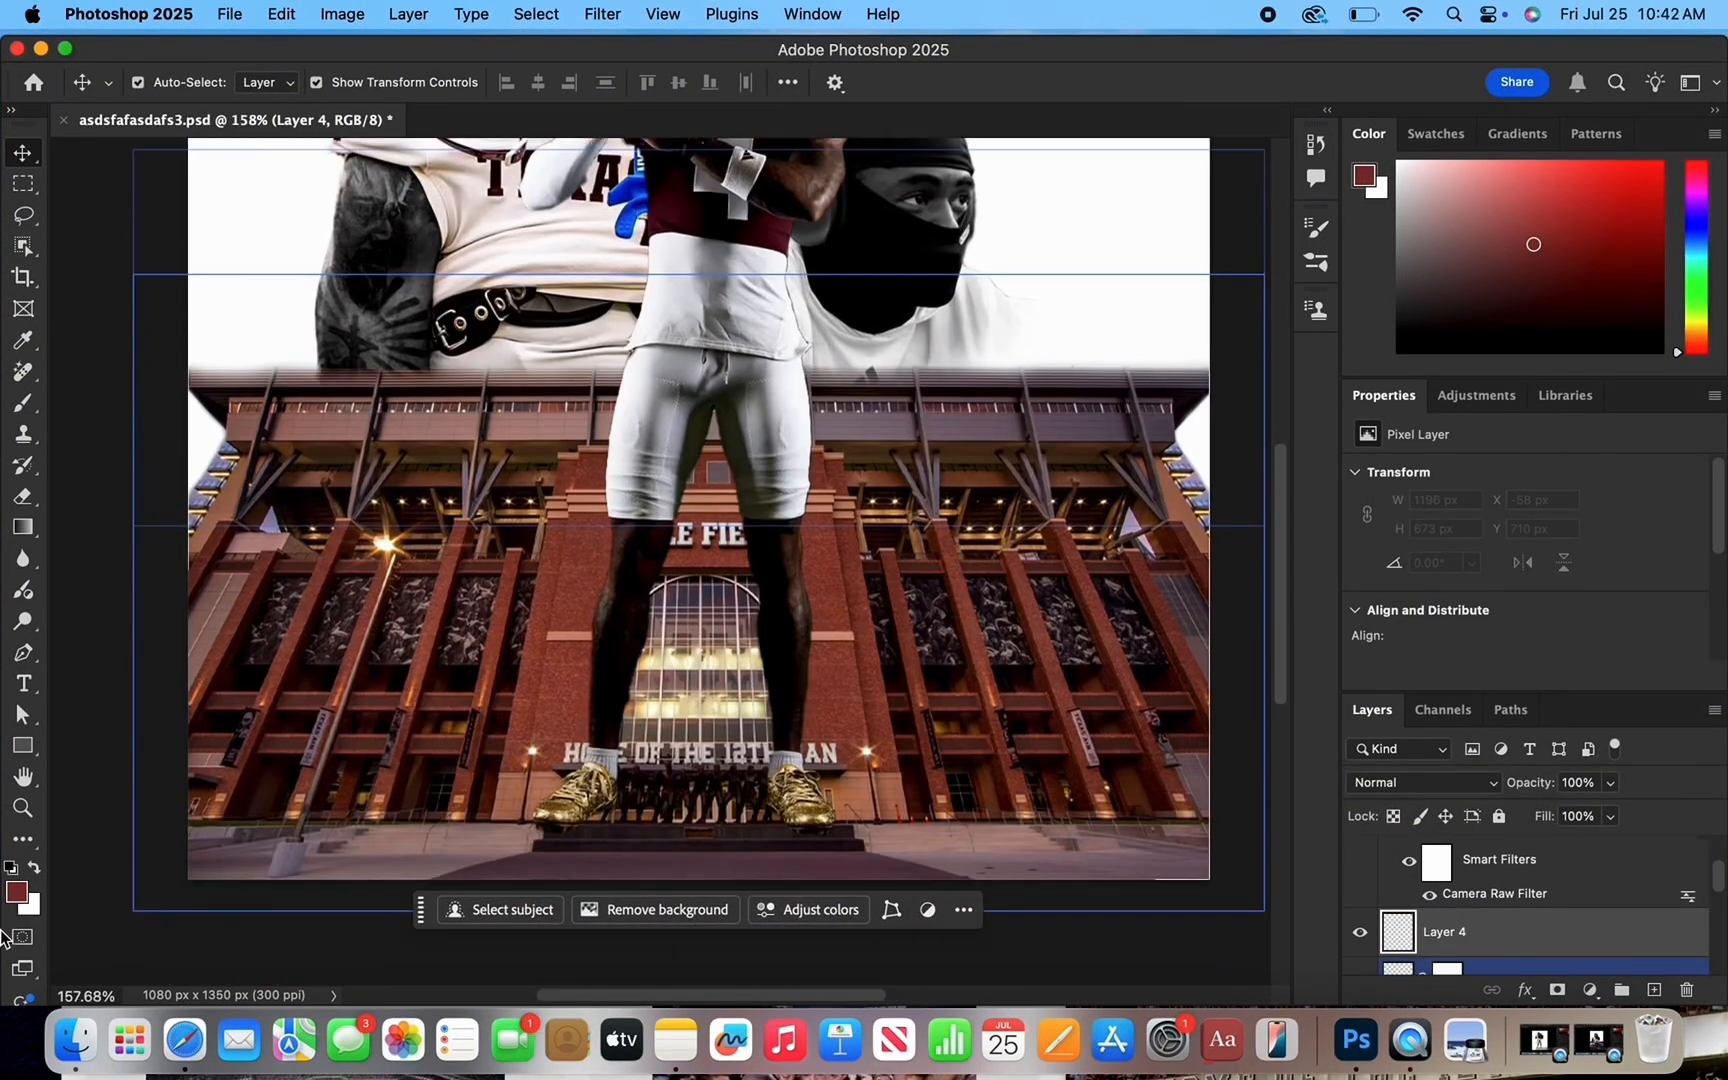
pyautogui.click(11, 867)
pyautogui.click(22, 402)
pyautogui.click(173, 82)
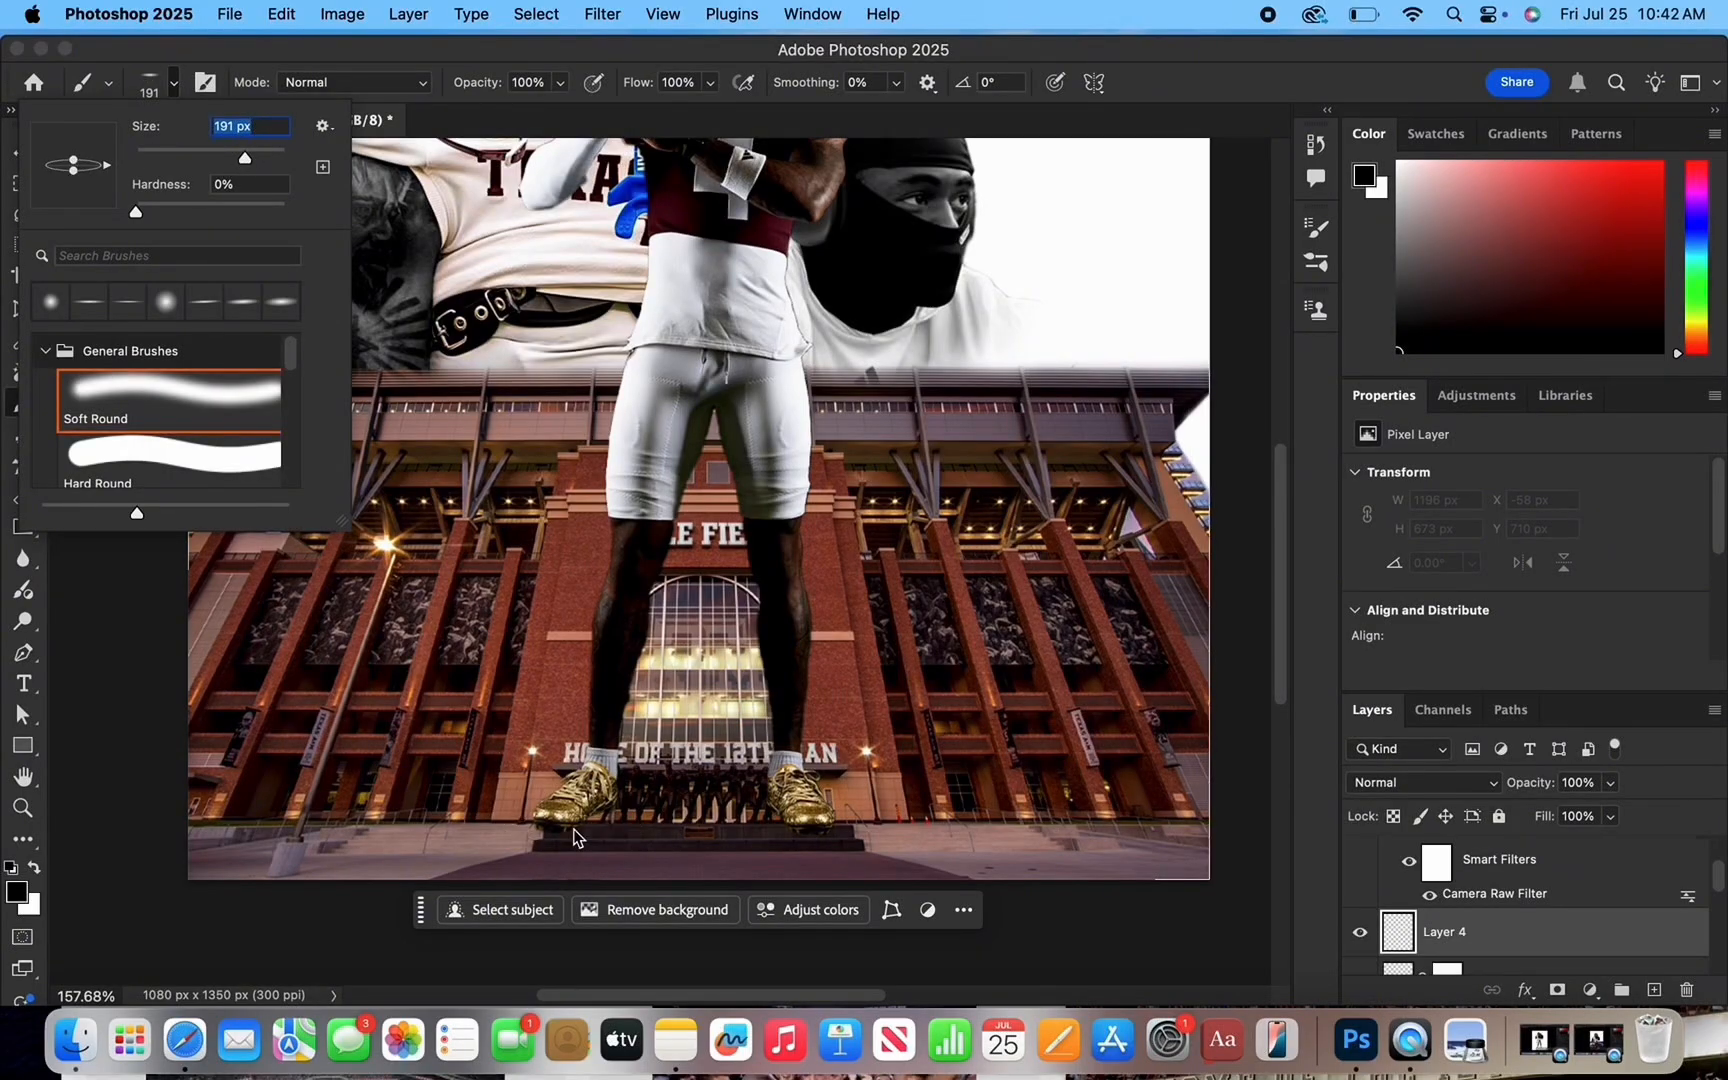
# Try to paint soft black shadows beneath both of the central player's gold shoes on Layer 4.
pyautogui.click(577, 820)
pyautogui.hscroll(2, 909, 720)
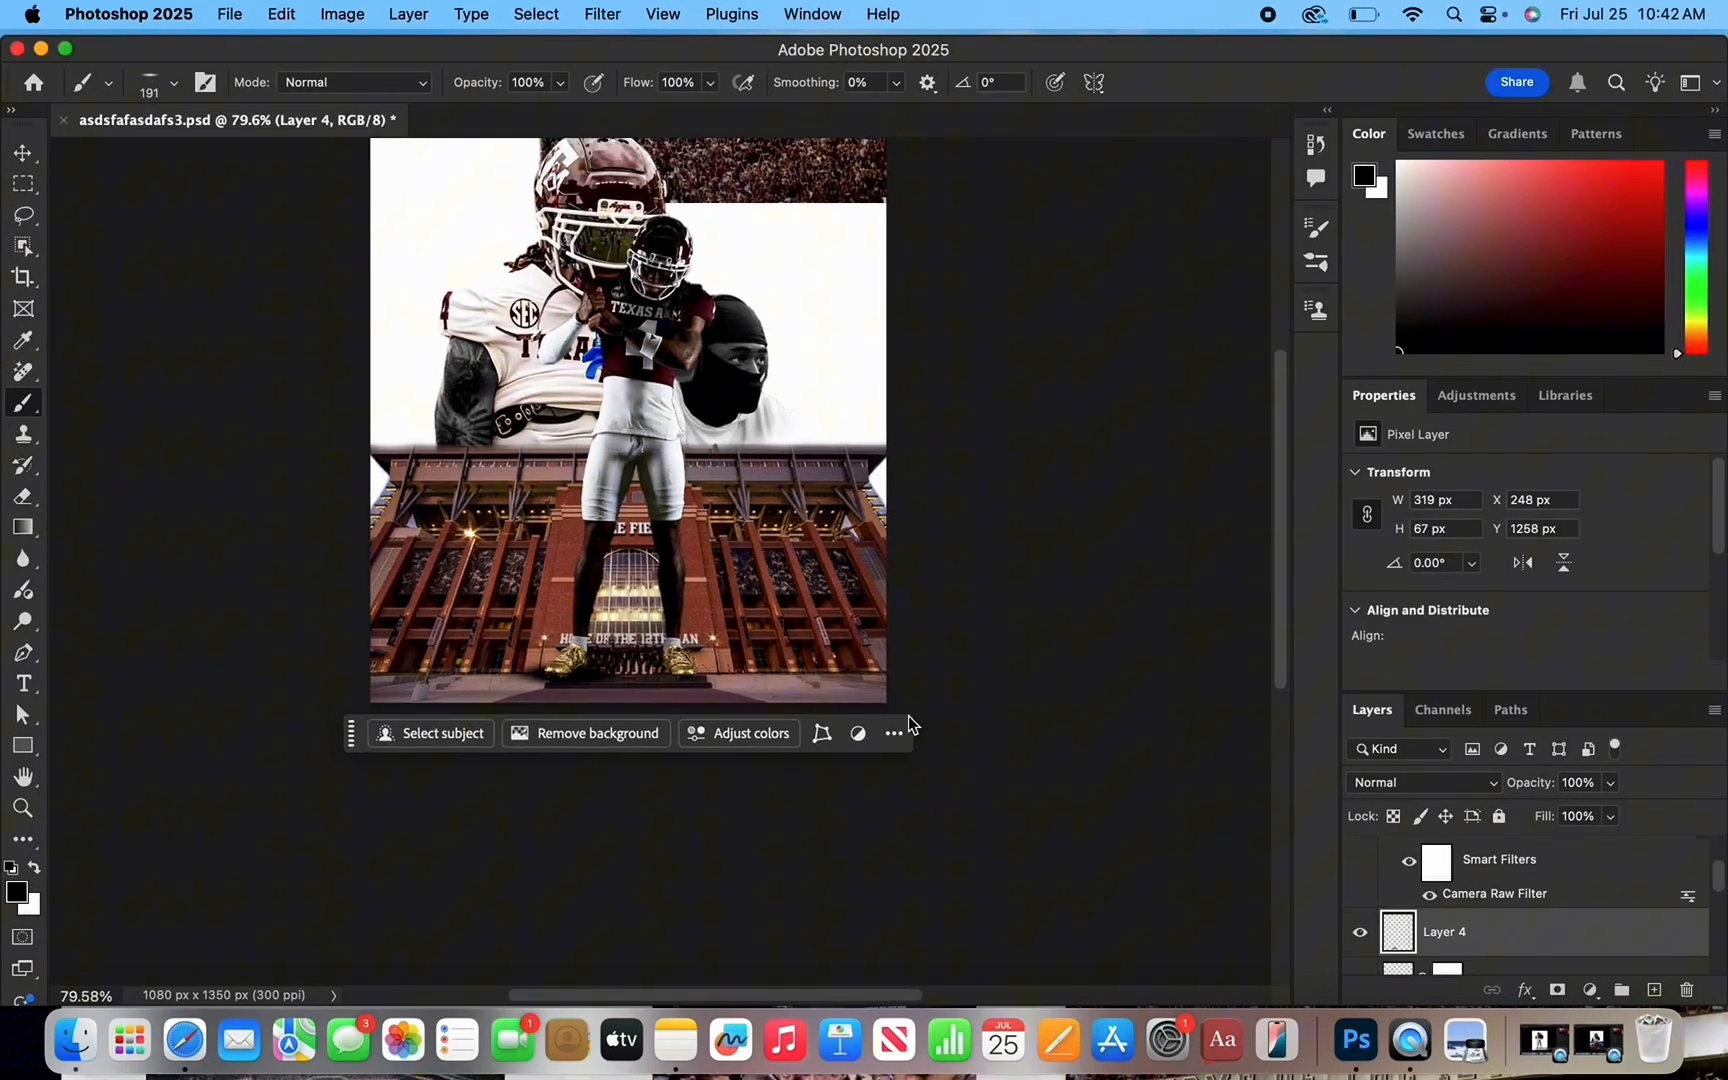
pyautogui.scroll(5, 770, 617)
pyautogui.hscroll(-3, 780, 701)
pyautogui.moveTo(783, 792); pyautogui.dragTo(768, 786)
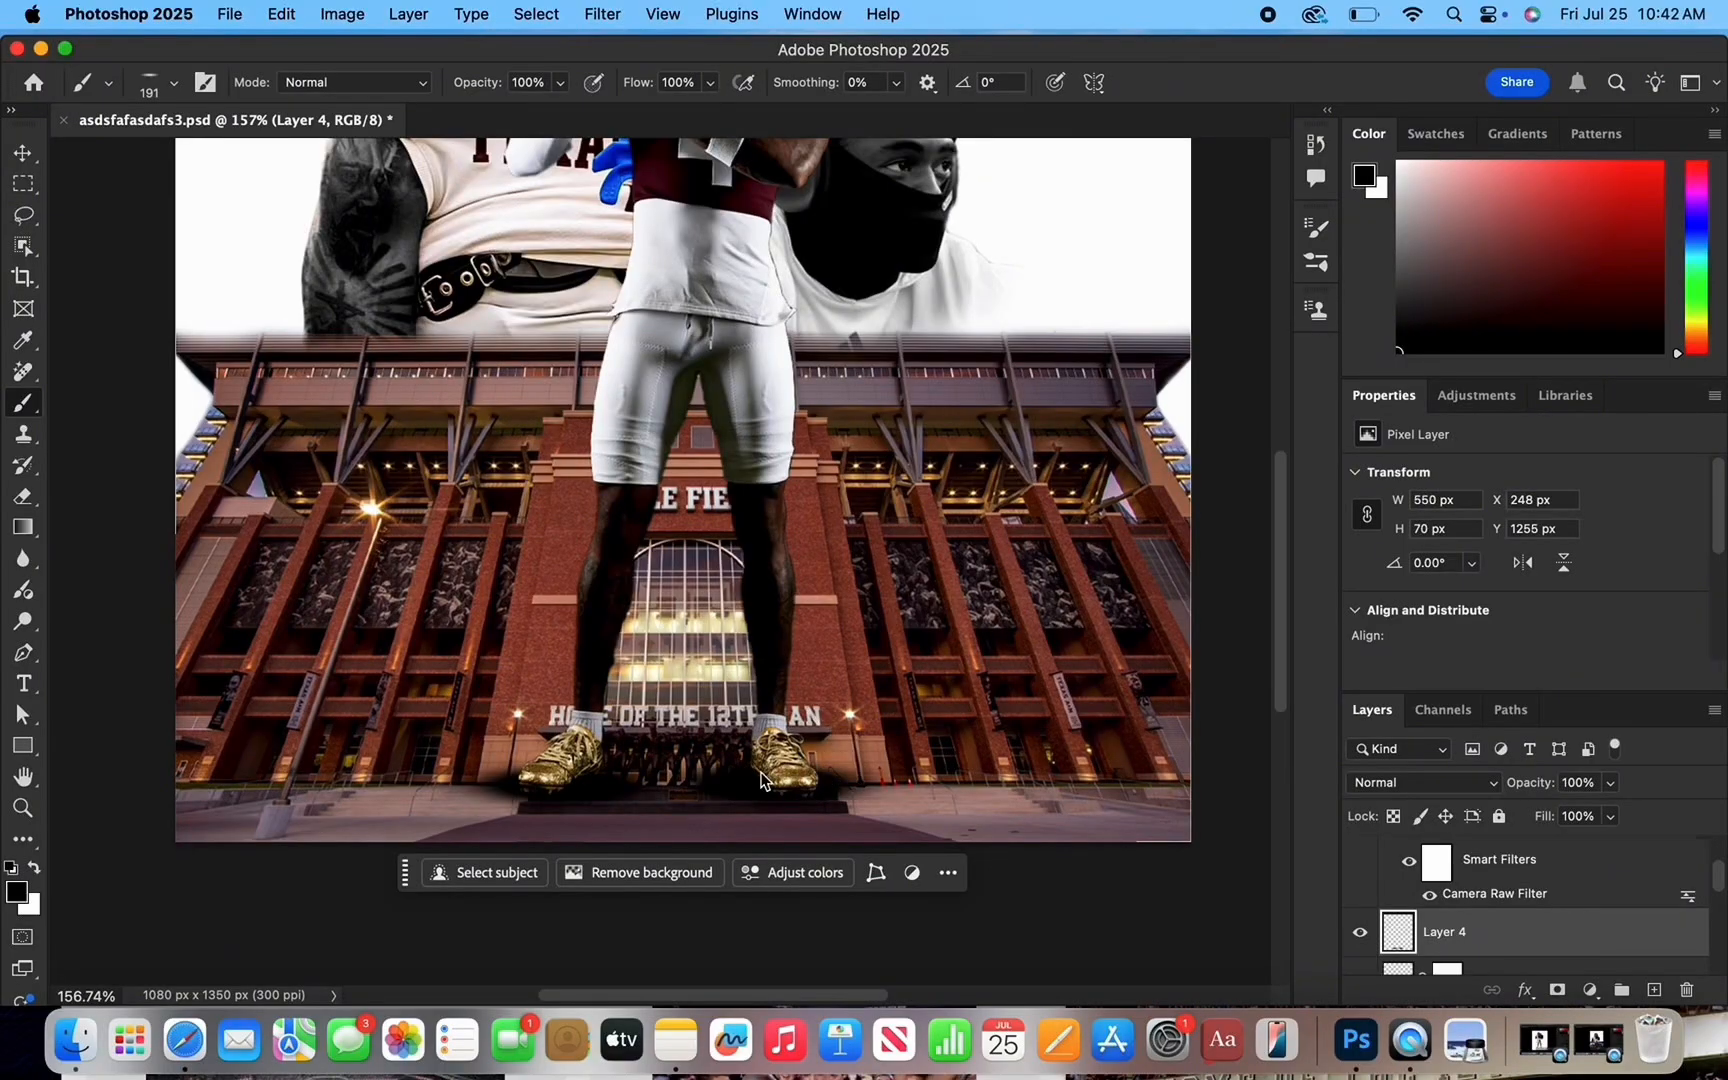
pyautogui.scroll(-5, 1101, 663)
pyautogui.scroll(3, 1101, 663)
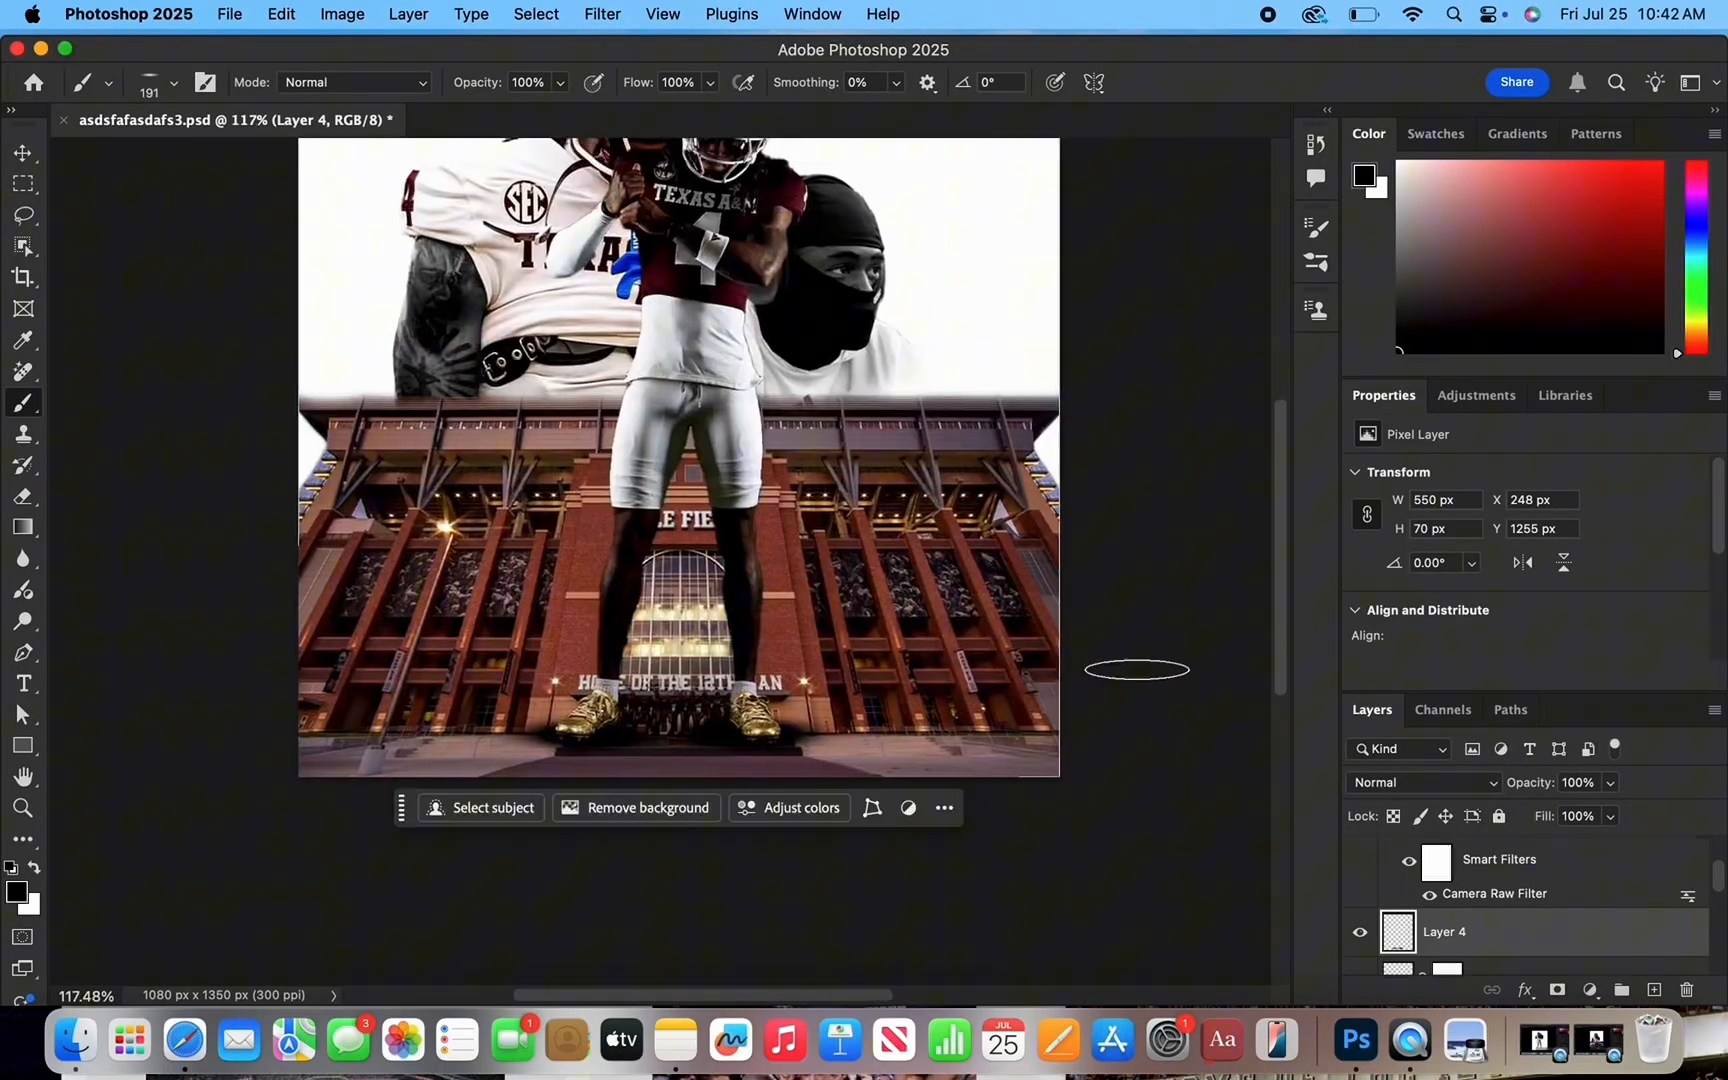
# Flatten the 191 px brush further and paint a thin black shadow under the central player's left-hand gold shoe on Layer 4.
pyautogui.scroll(3, 600, 650)
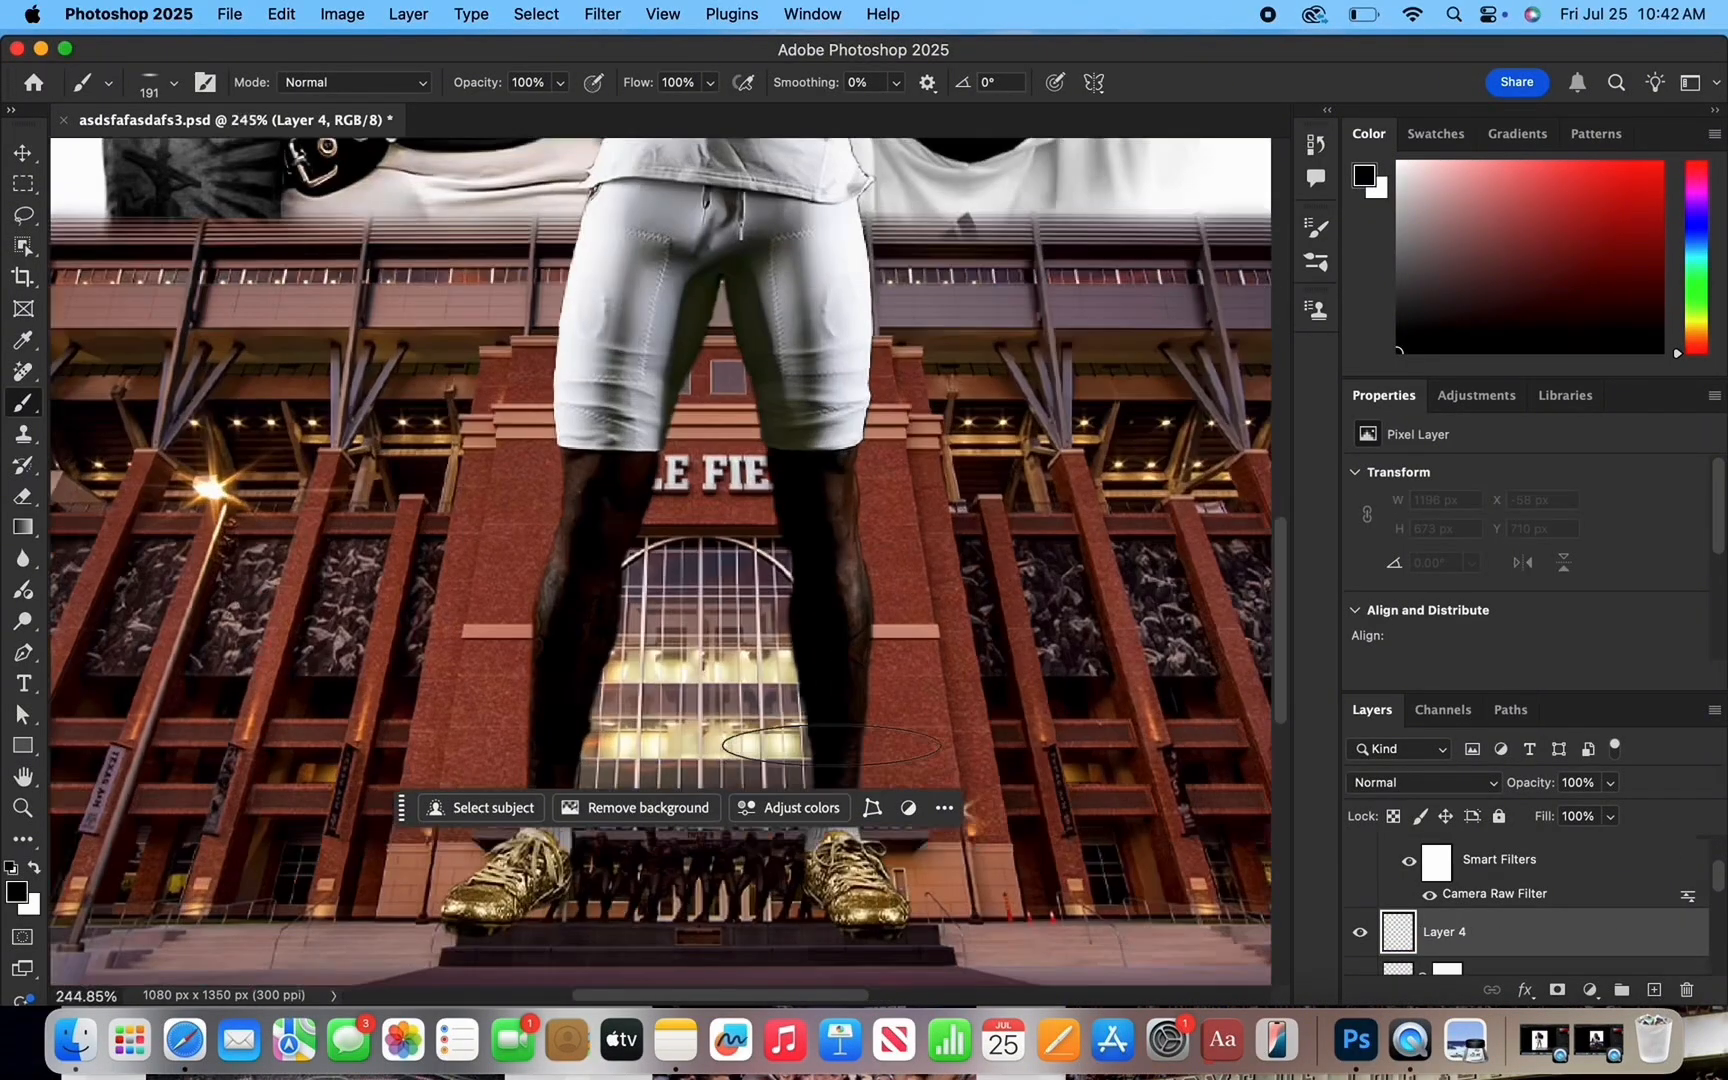
pyautogui.scroll(-1, 292, 313)
pyautogui.click(174, 82)
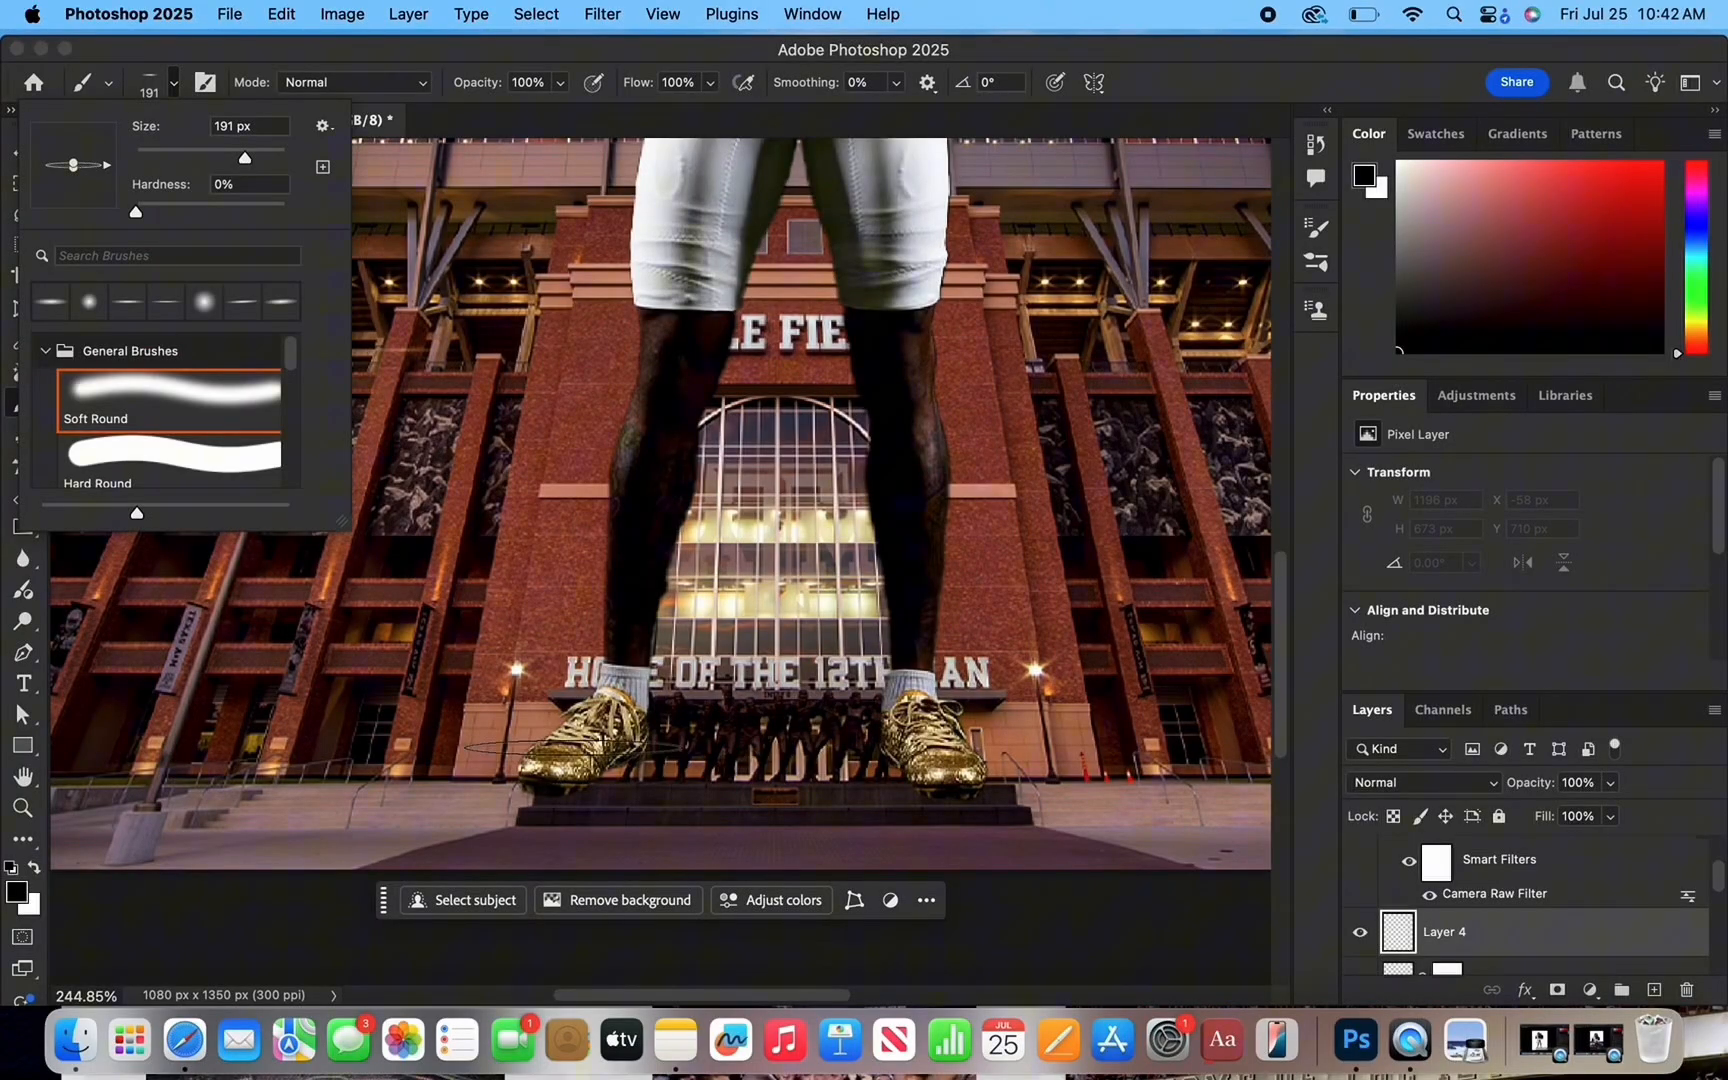
pyautogui.click(571, 800)
pyautogui.click(570, 788)
pyautogui.scroll(-3, 764, 604)
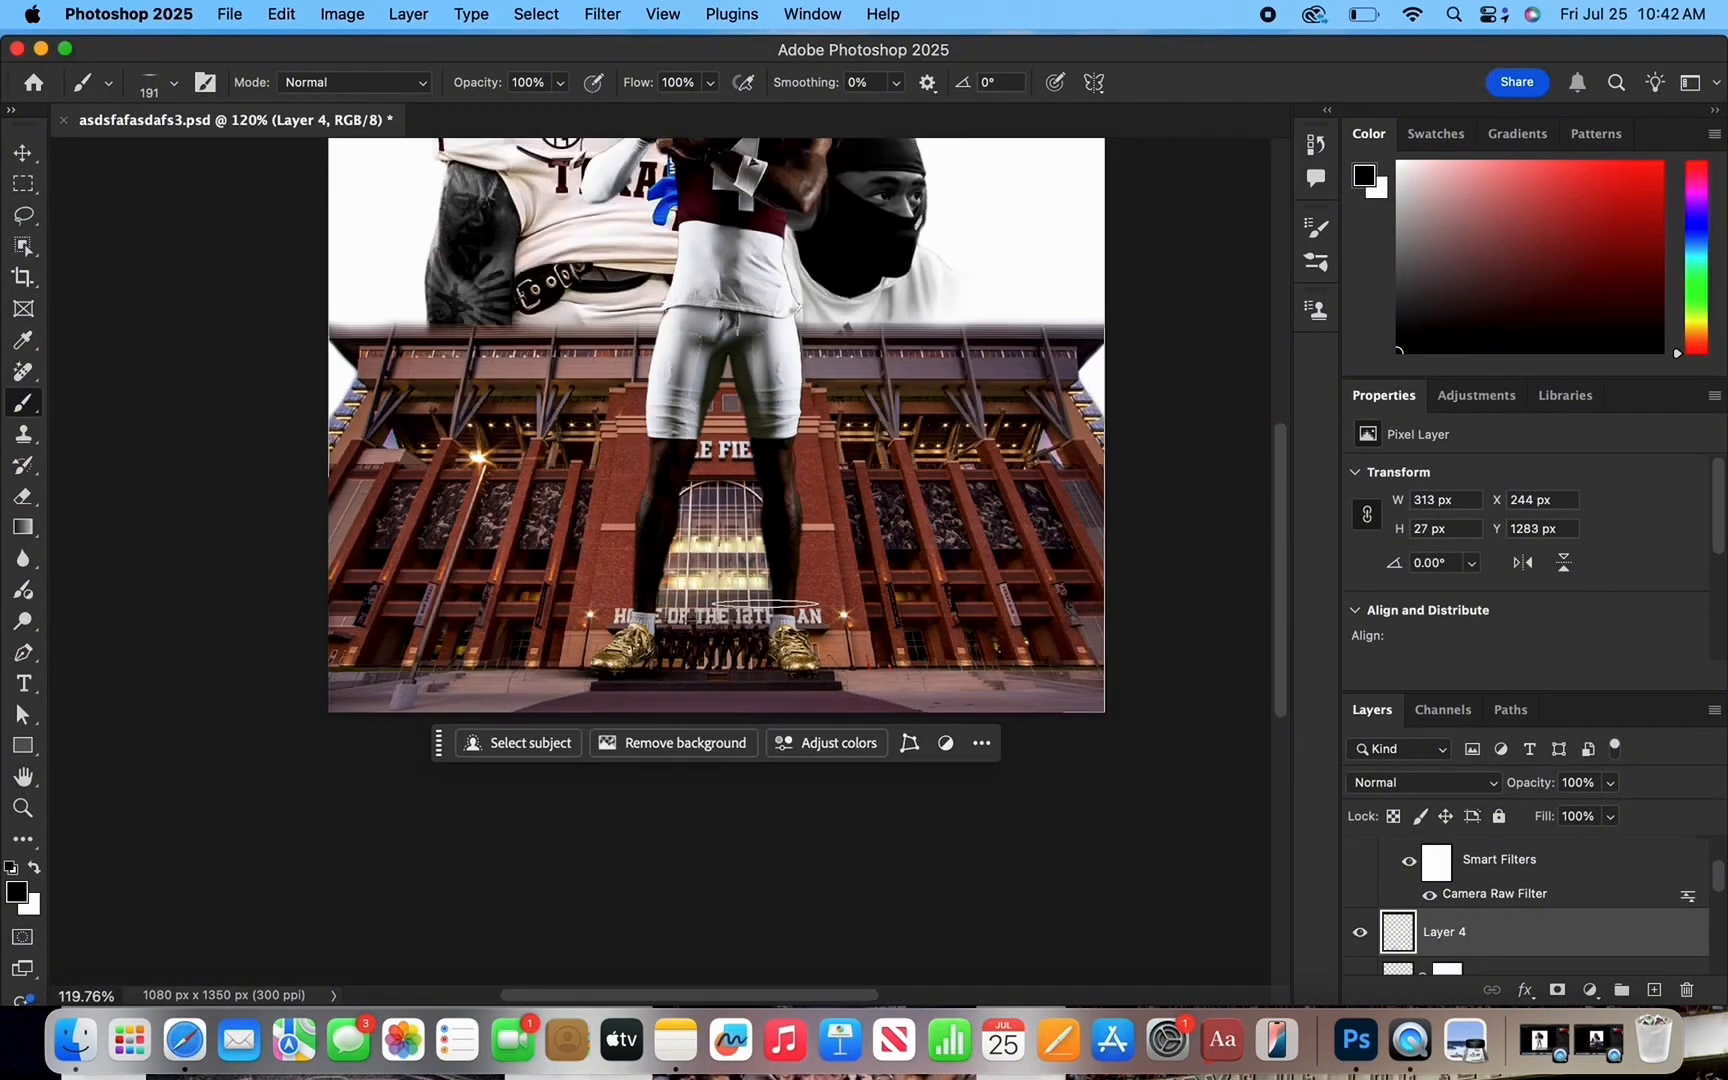
# Make the 191 px soft brush tip rounder and paint a soft black shadow beneath the central player's left-hand gold shoe on Layer 4.
pyautogui.scroll(5, 765, 605)
pyautogui.click(174, 82)
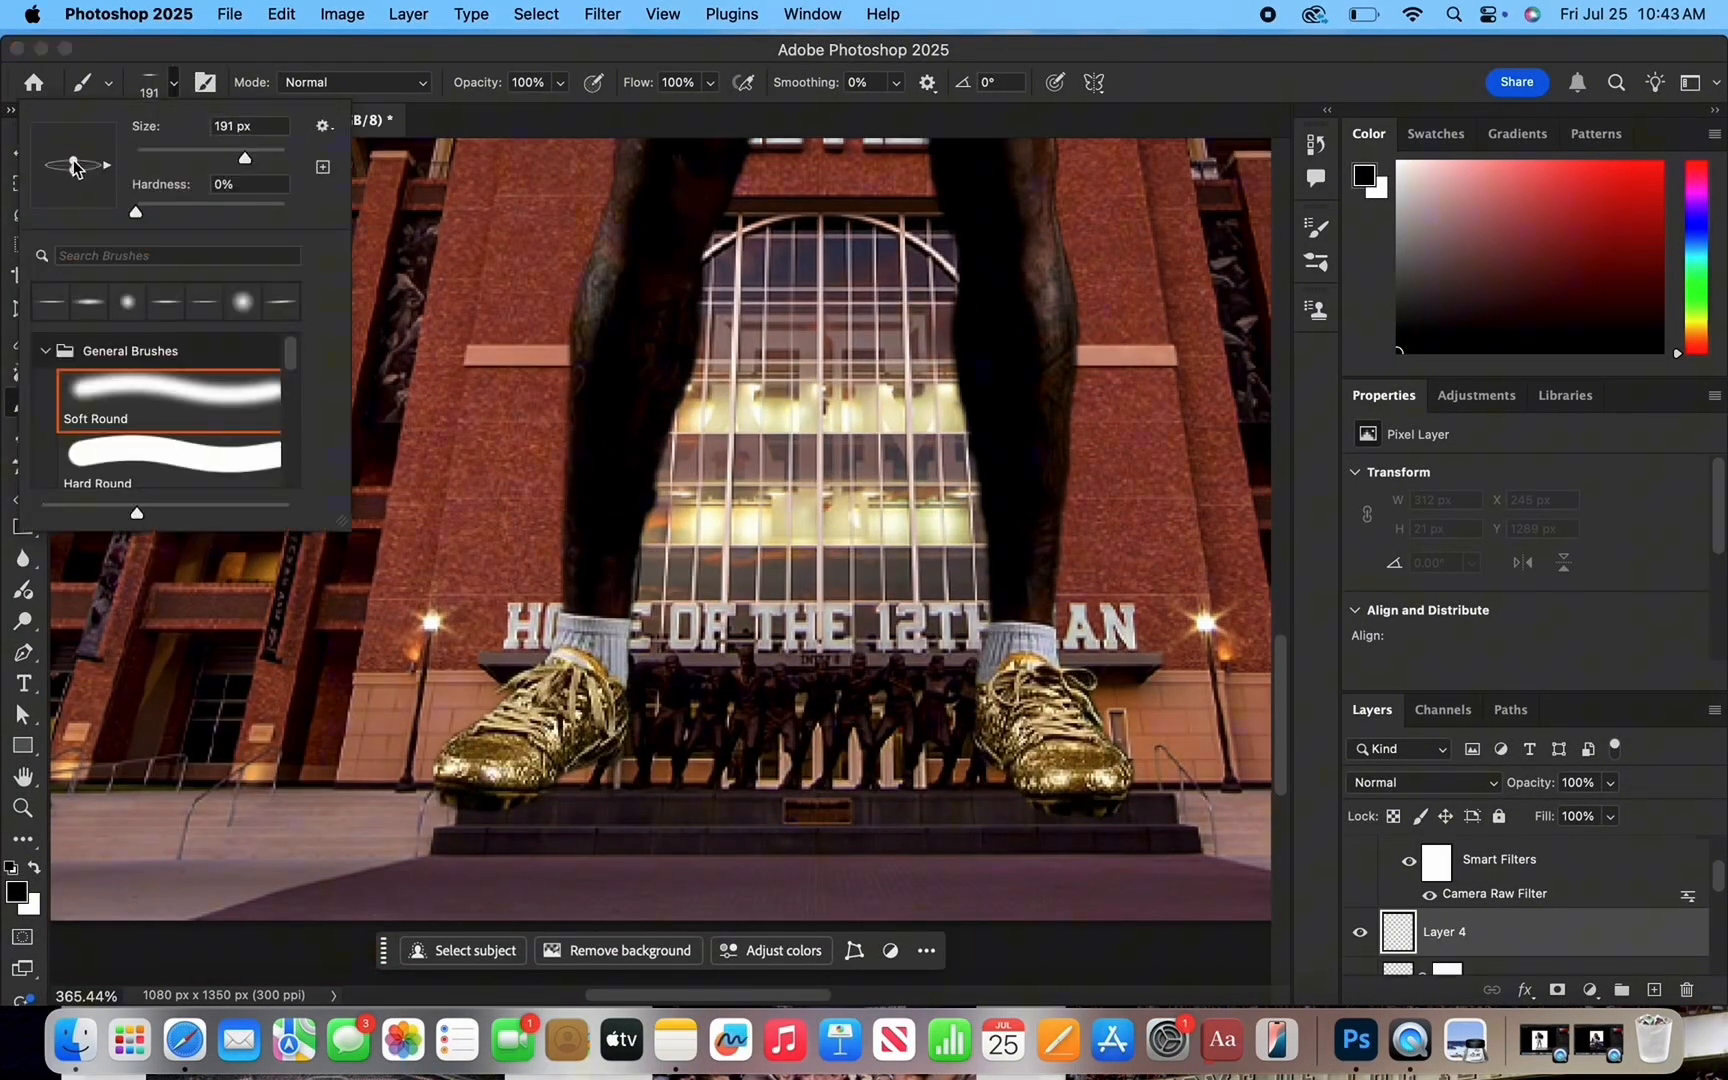
pyautogui.click(532, 774)
pyautogui.click(540, 783)
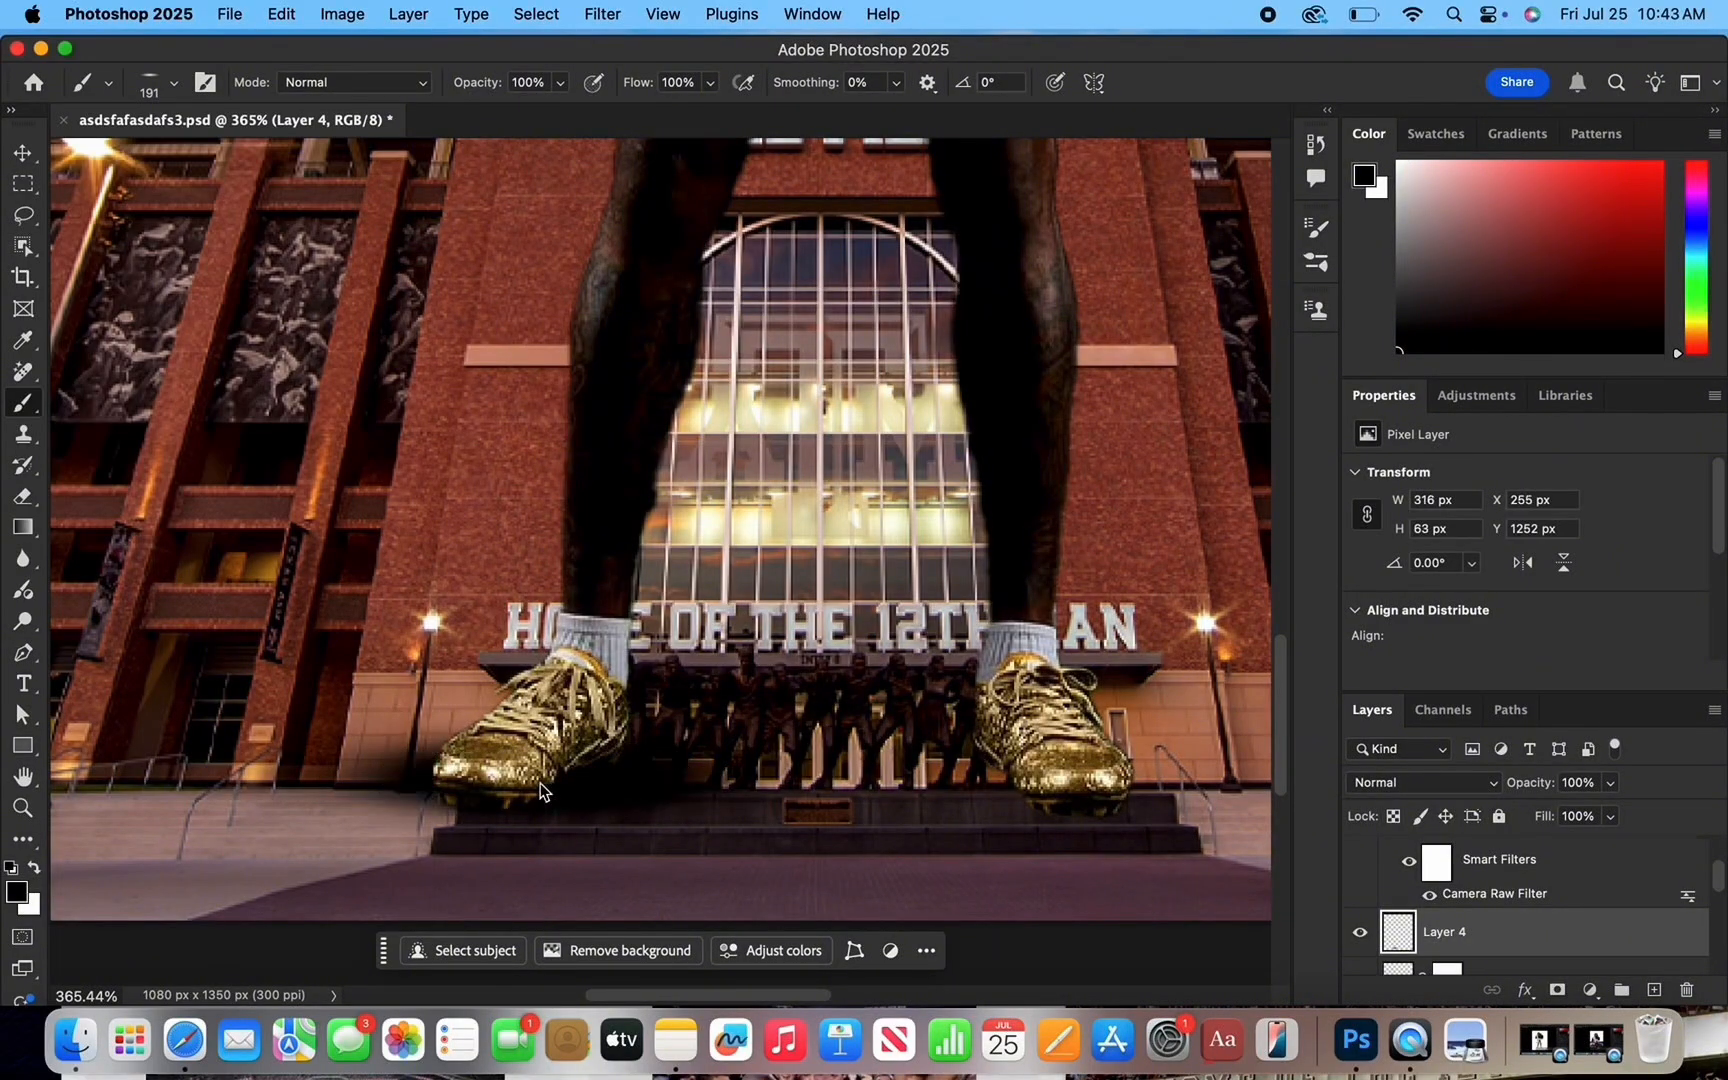
pyautogui.click(532, 795)
# Paint a matching soft black shadow beneath the central player's right-hand gold shoe on Layer 4.
pyautogui.scroll(-2, 894, 607)
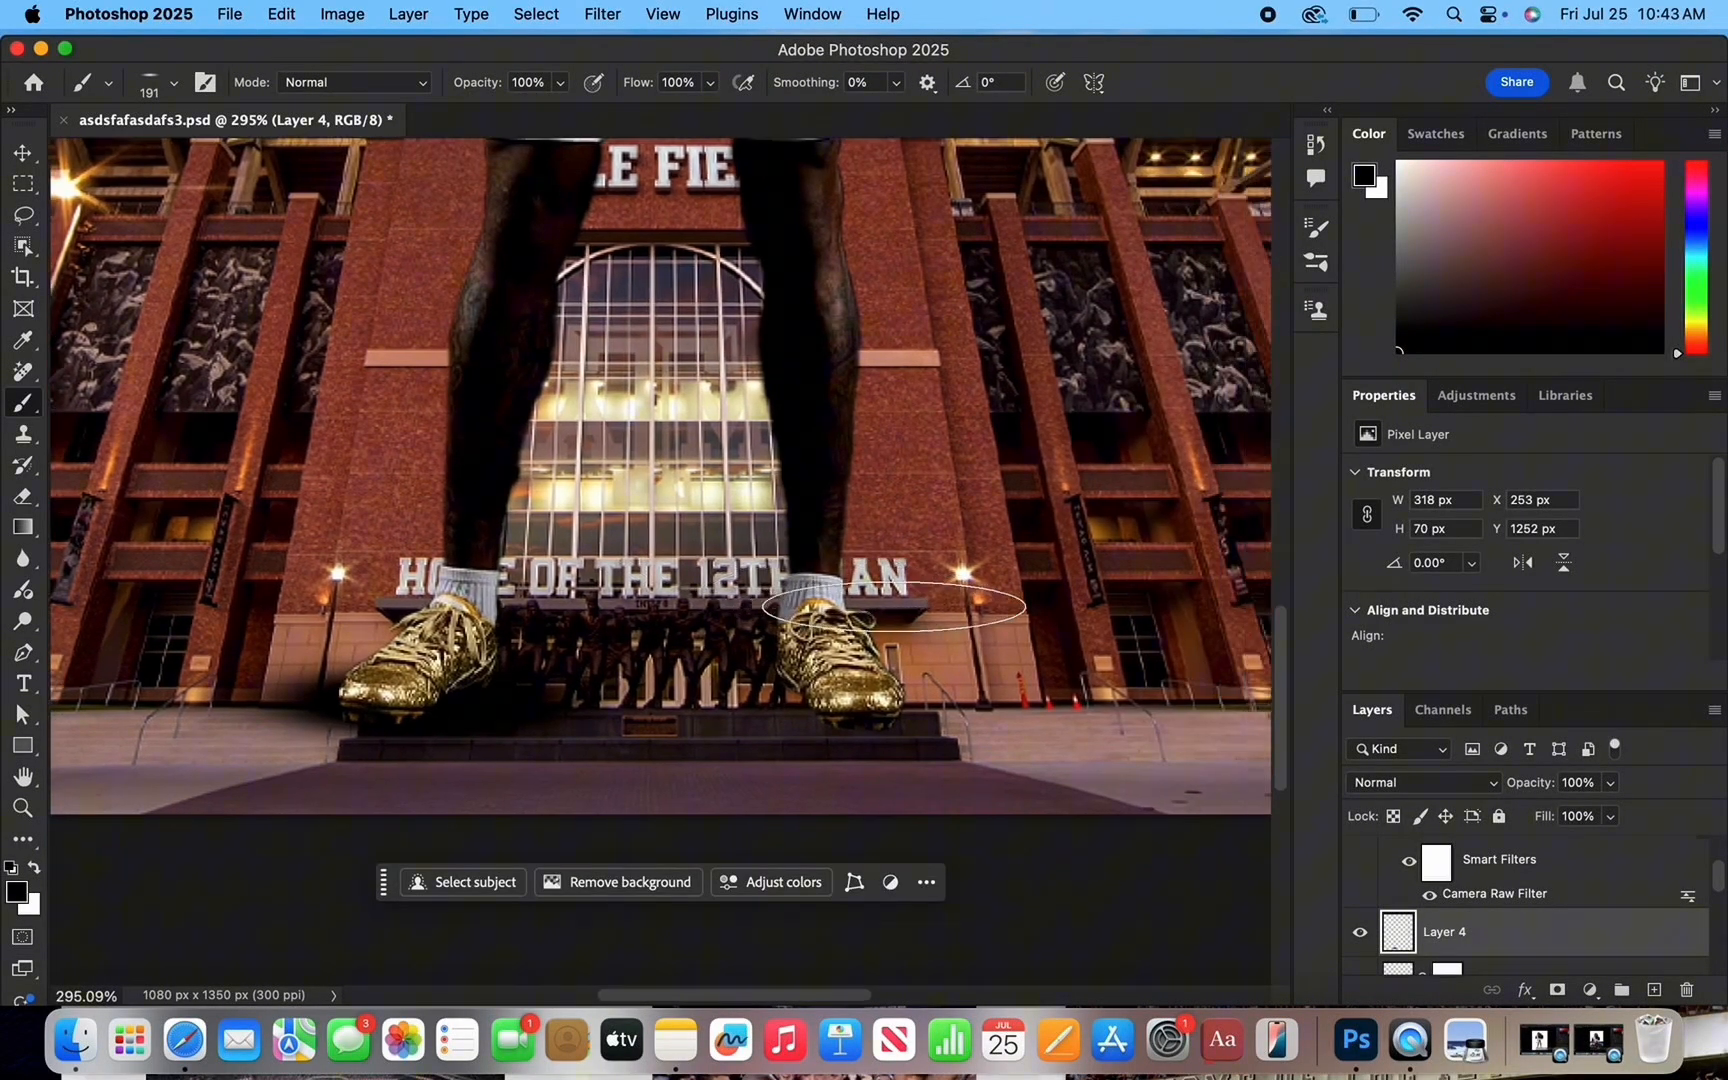
pyautogui.scroll(3, 894, 607)
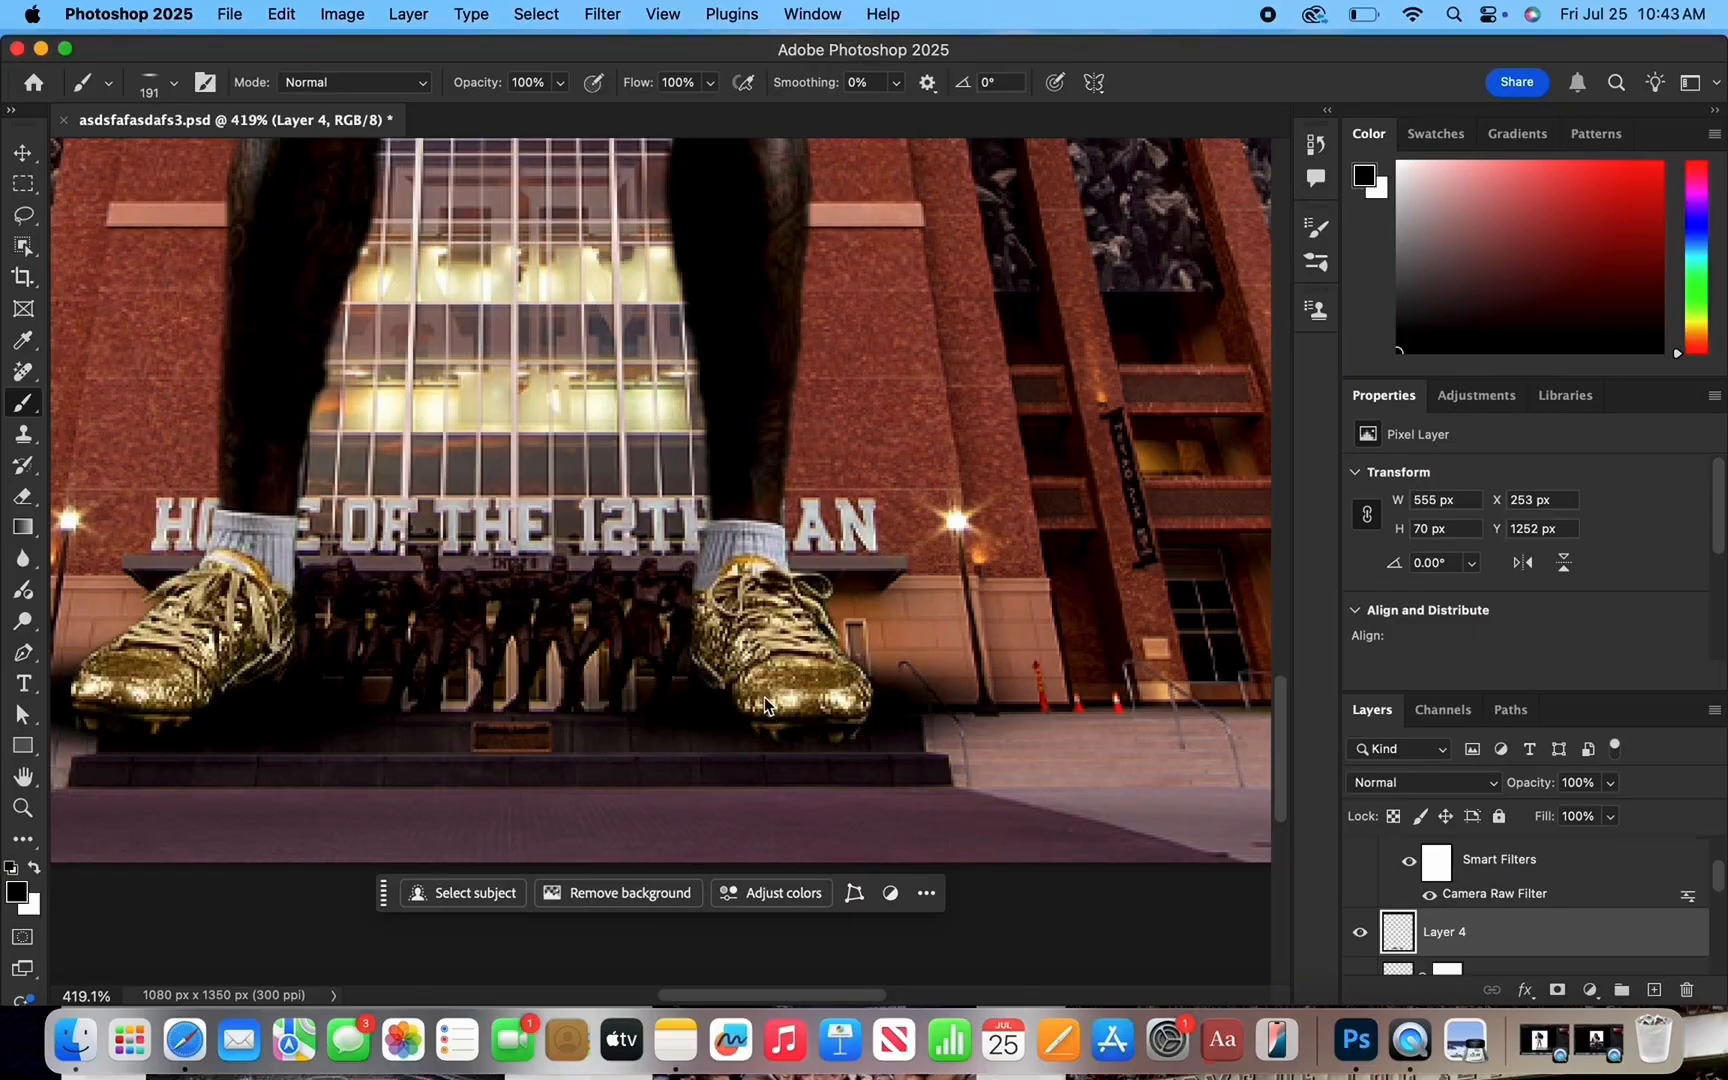
pyautogui.click(752, 728)
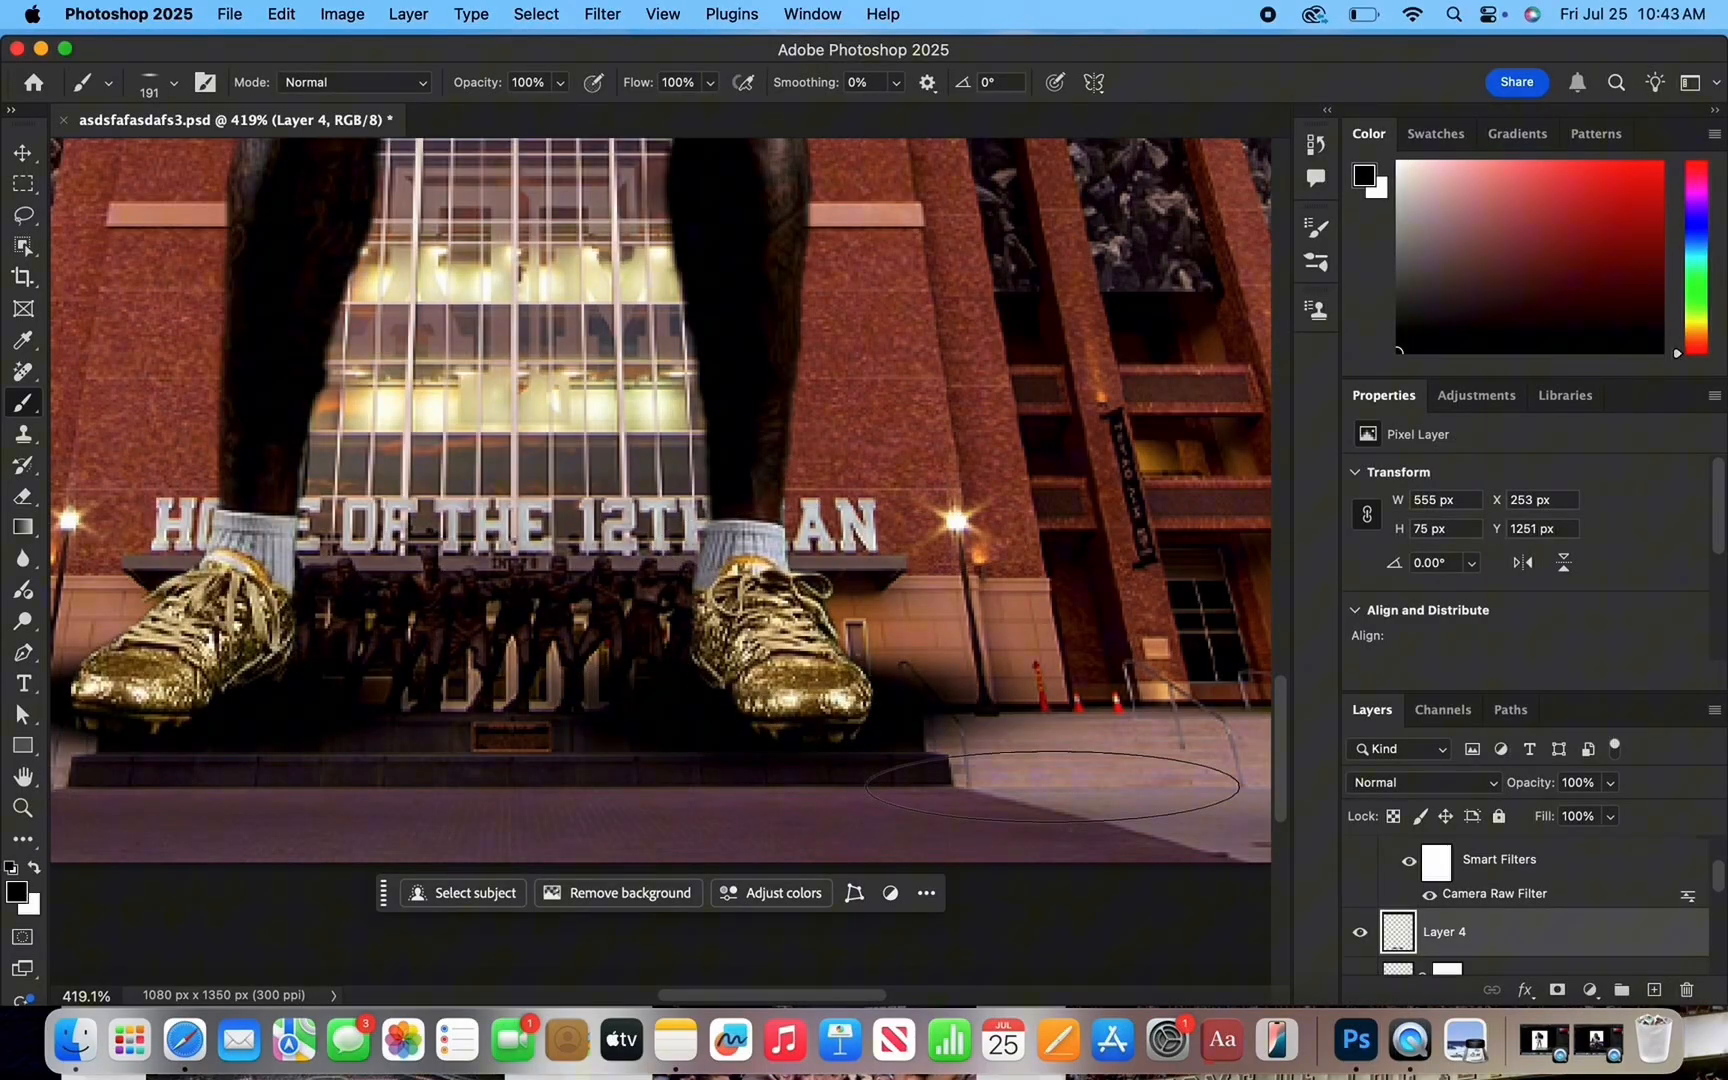
# Lower the opacity of the shoe shadow layer, Layer 4, to 72%.
pyautogui.scroll(-2, 1150, 790)
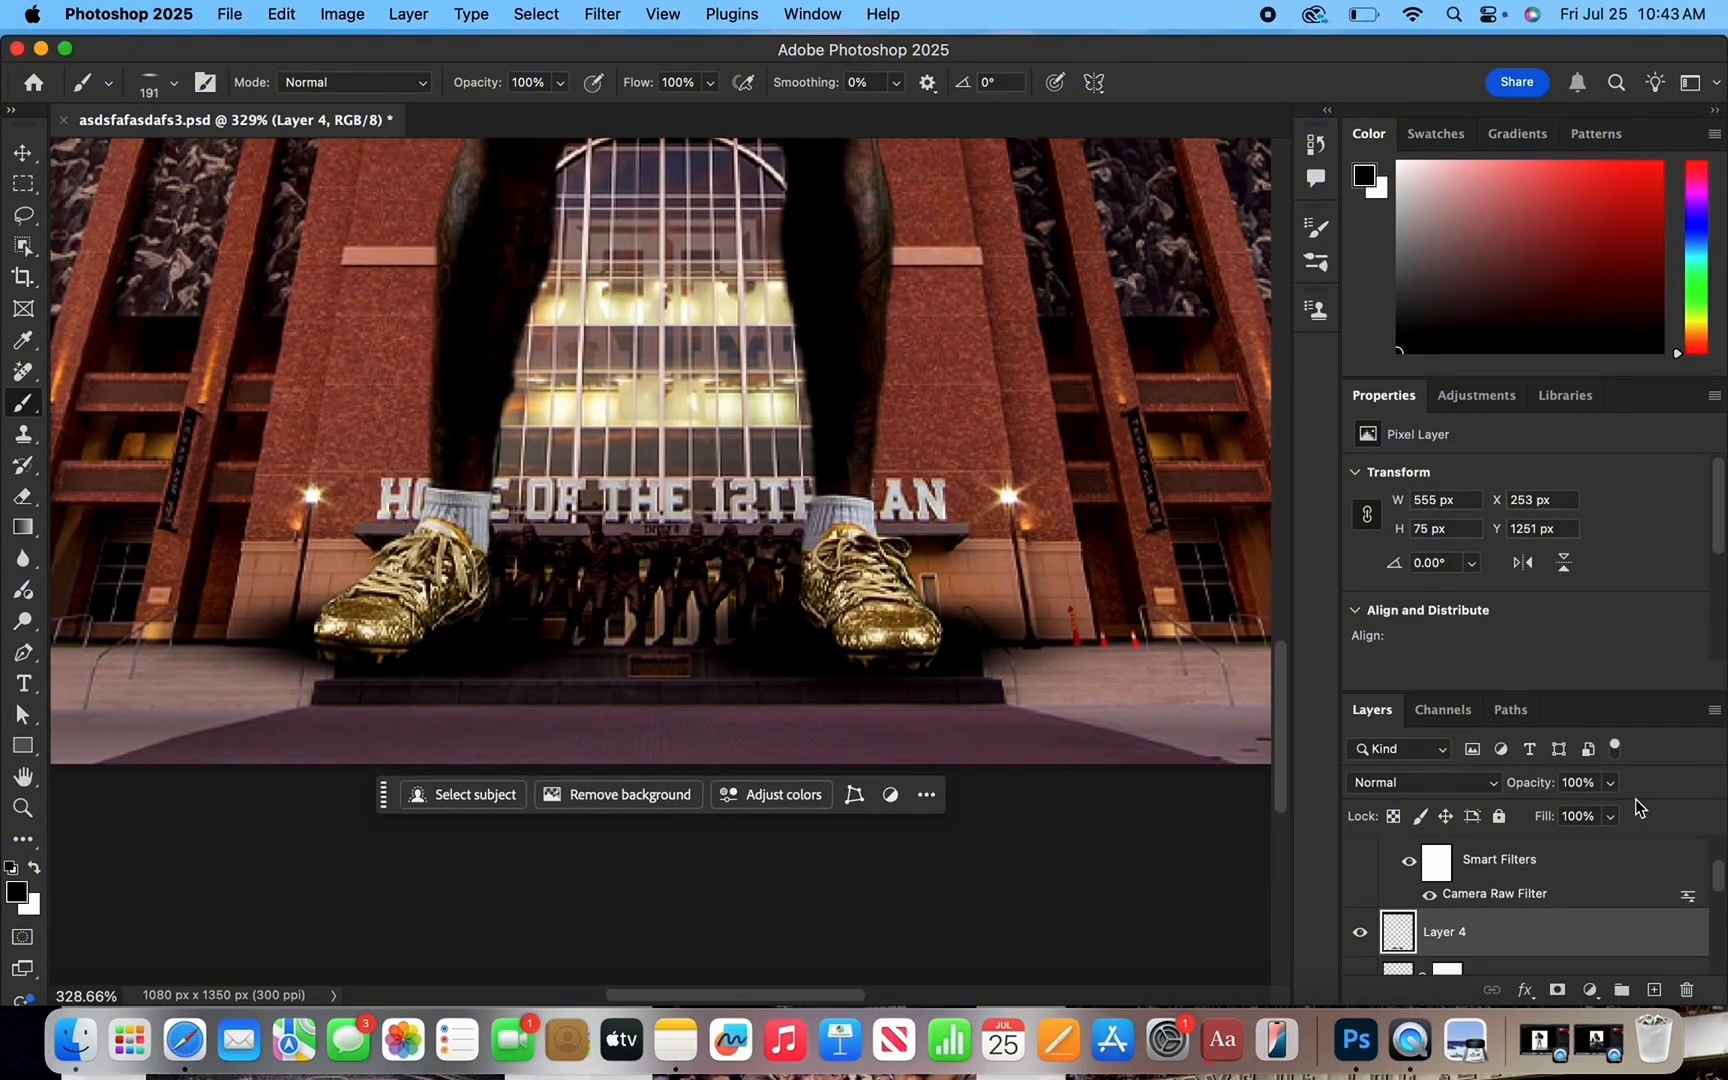
pyautogui.click(1609, 784)
pyautogui.click(1570, 815)
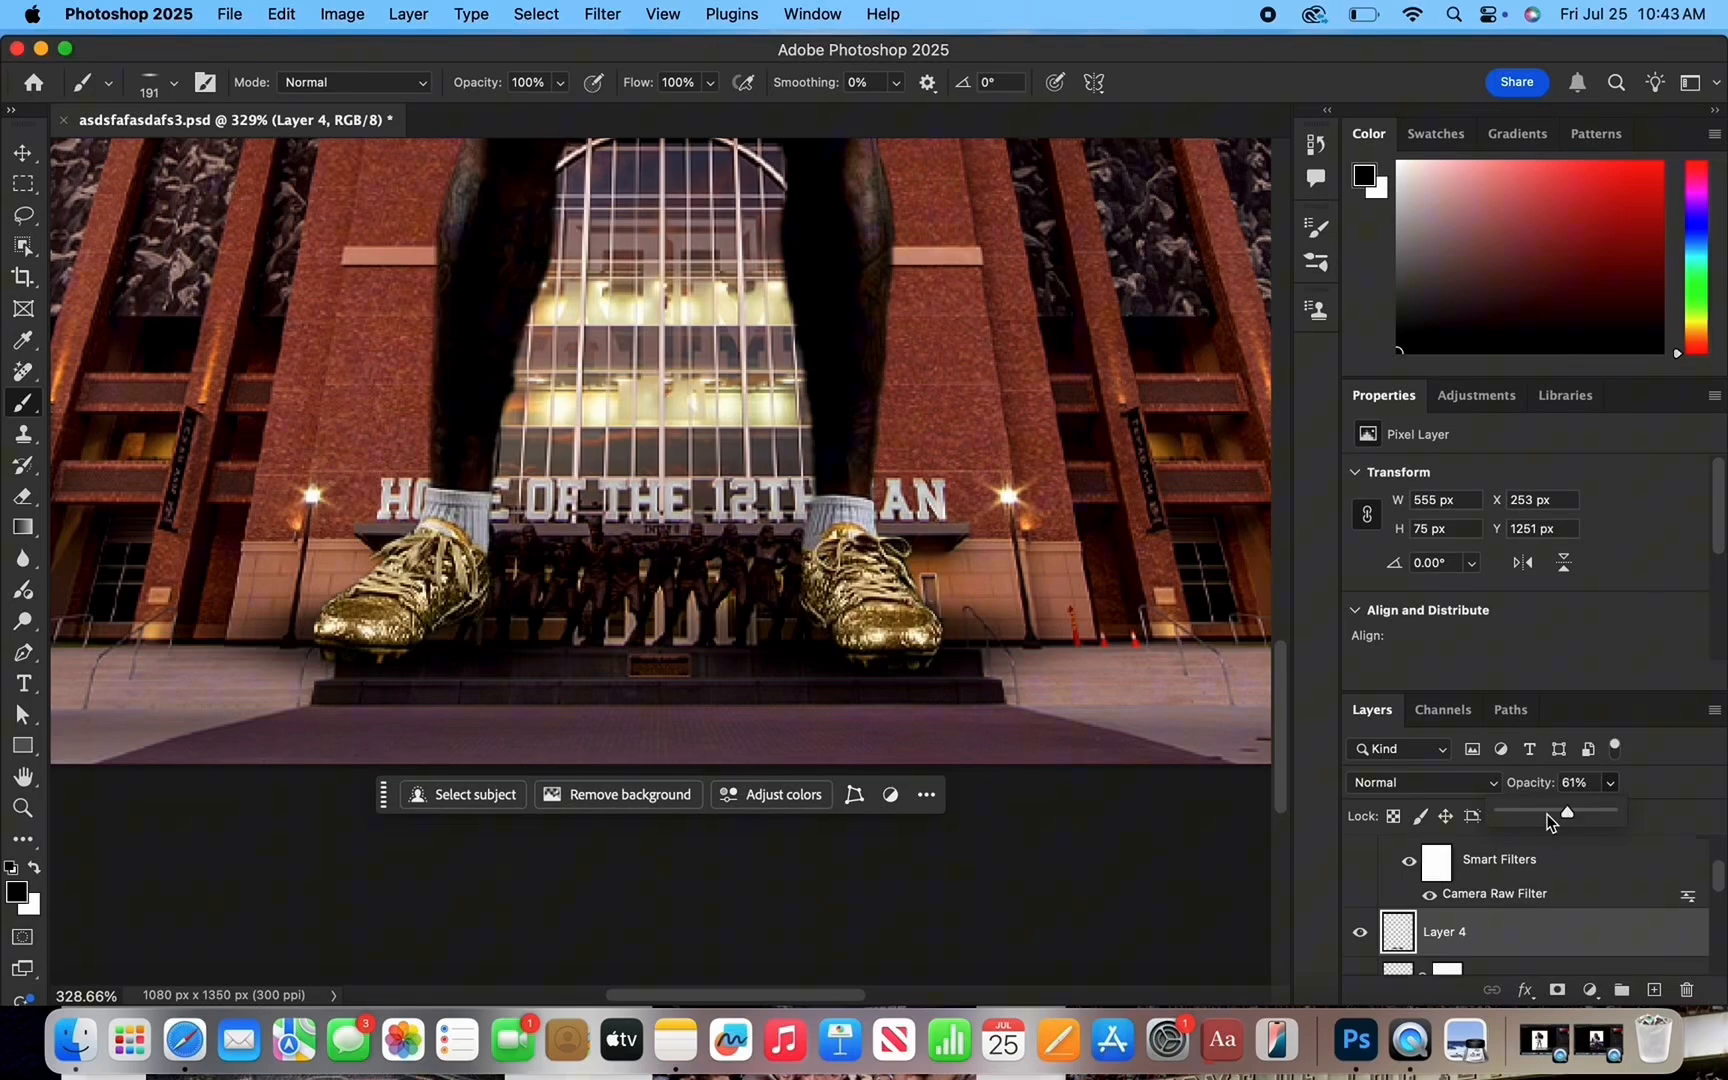
pyautogui.click(1538, 815)
pyautogui.click(1556, 812)
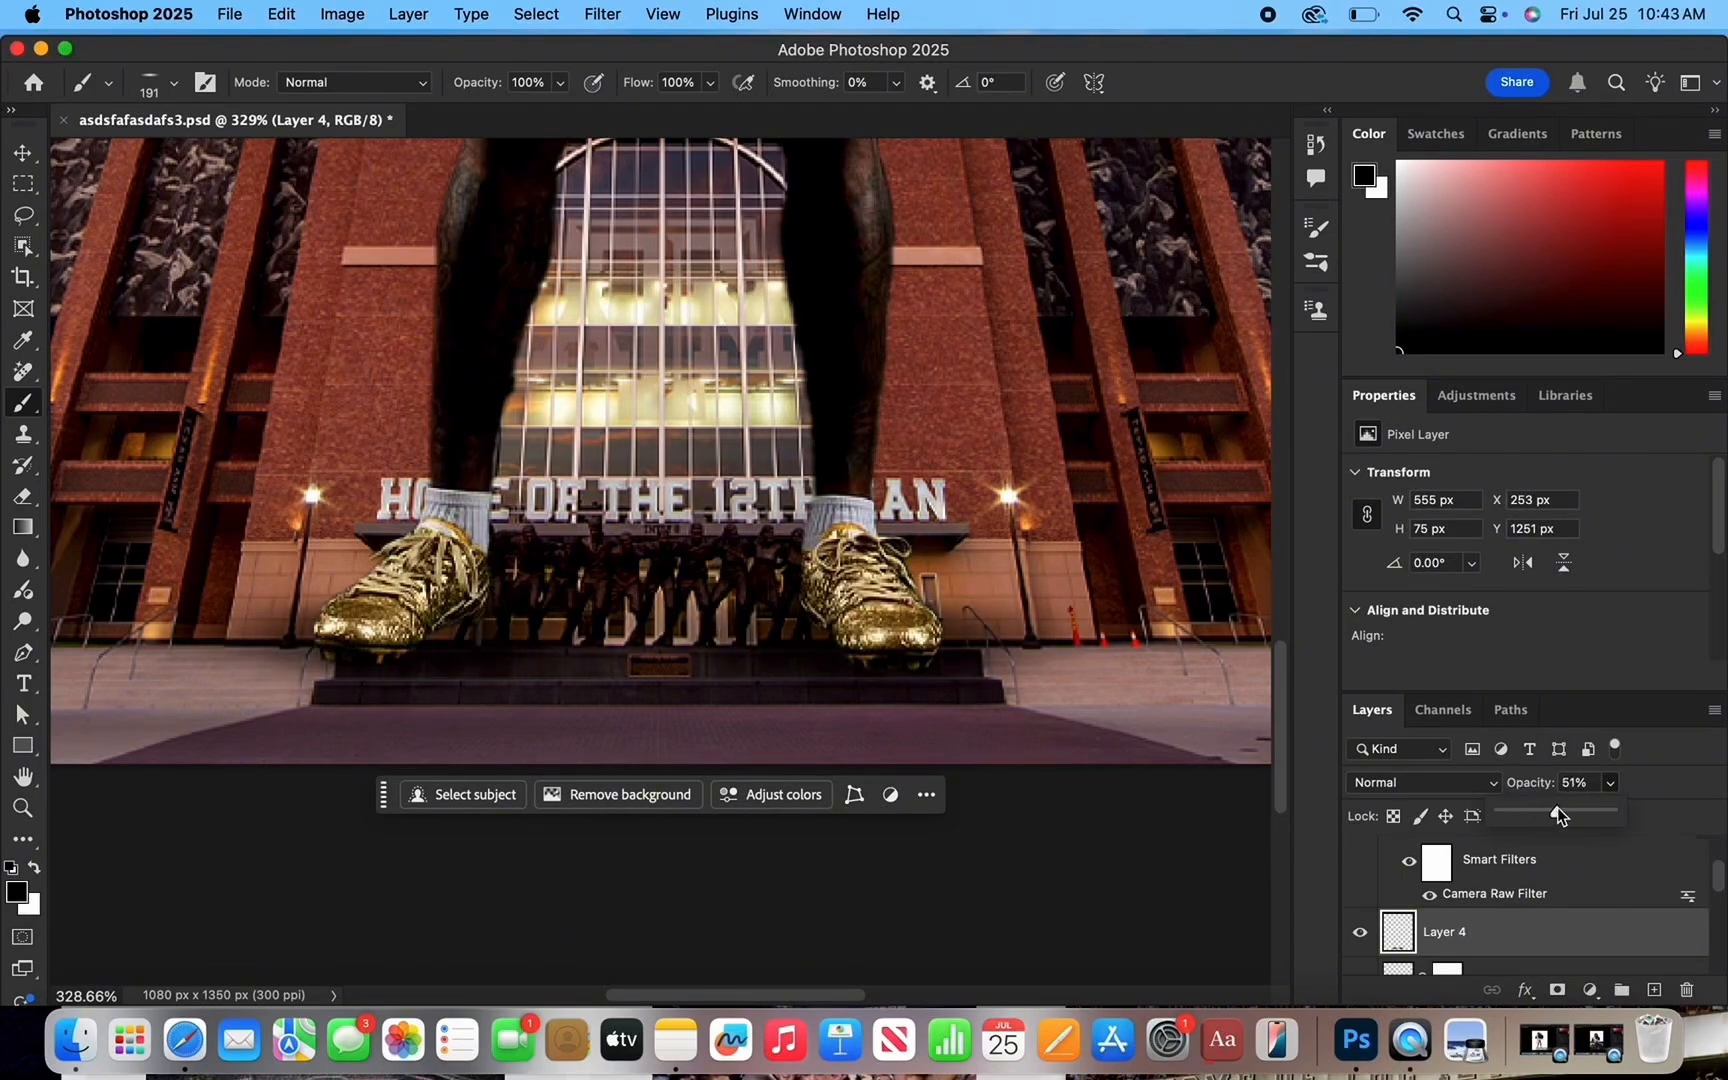
pyautogui.click(1570, 813)
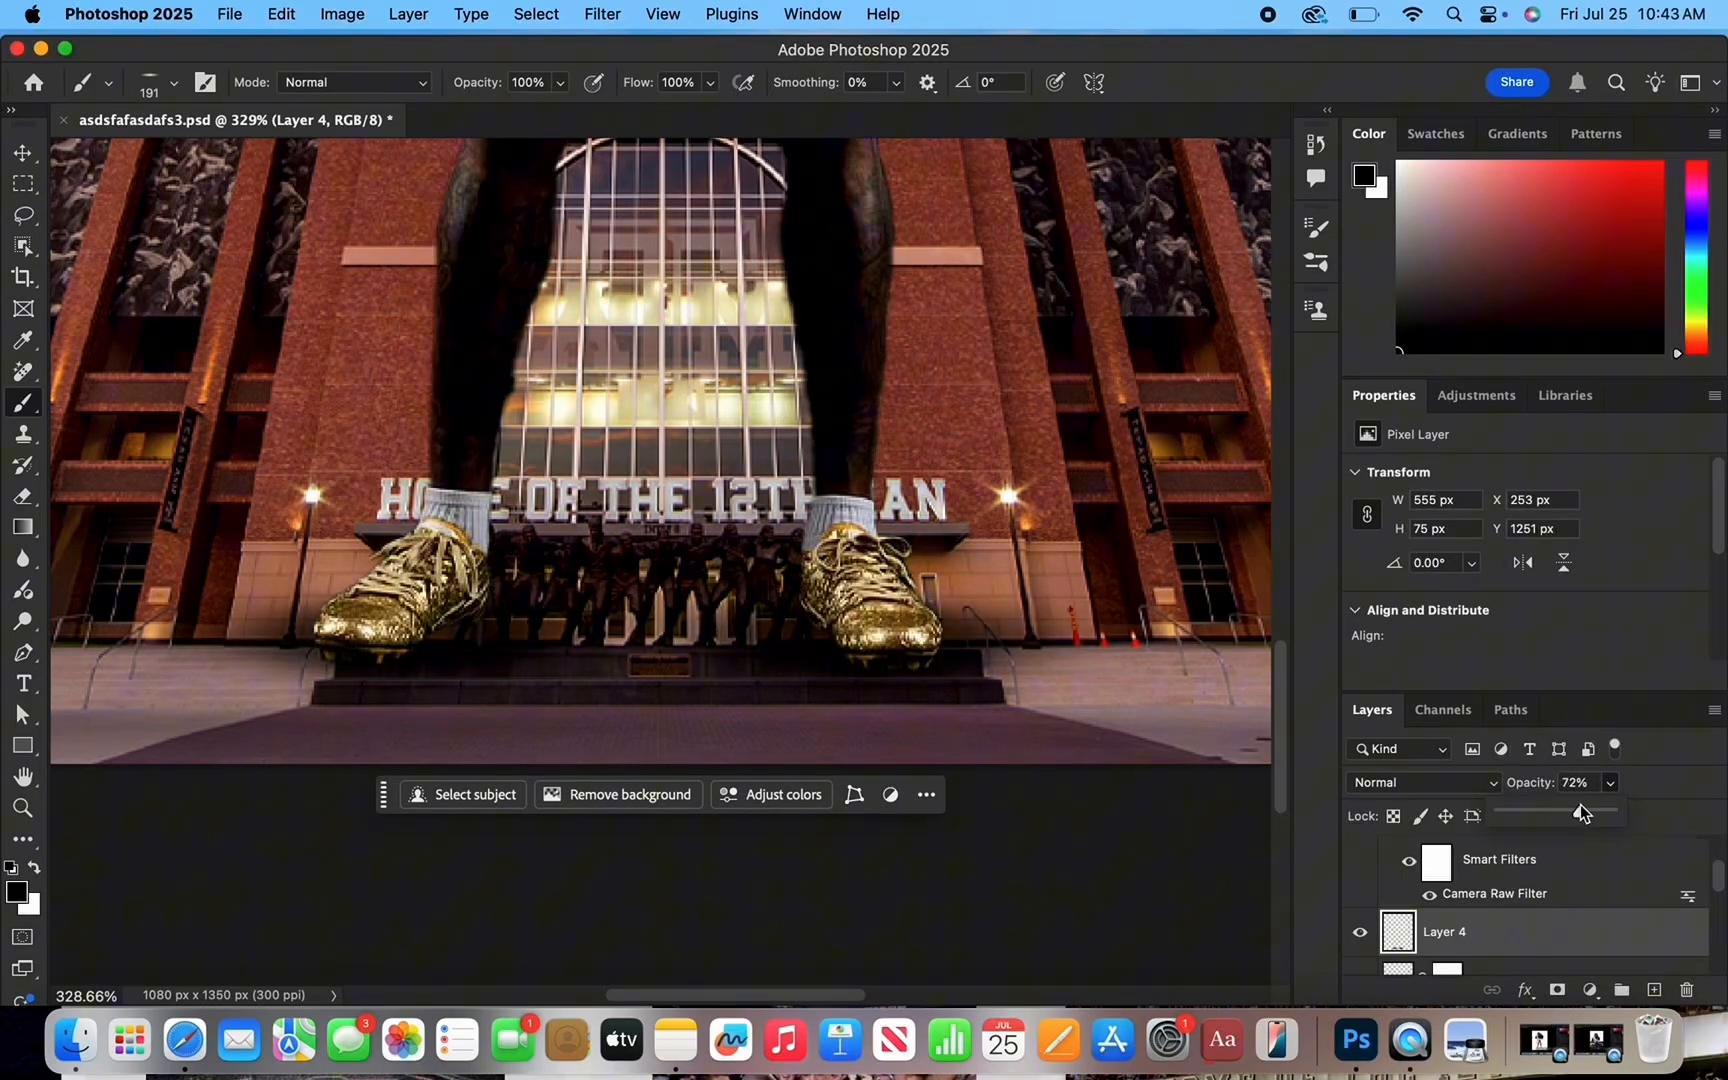
# Apply the Add Noise filter to the Layer 4 shoe shadows with an amount of 14.21% and Gaussian distribution.
pyautogui.scroll(-3, 1270, 749)
pyautogui.scroll(1, 1287, 770)
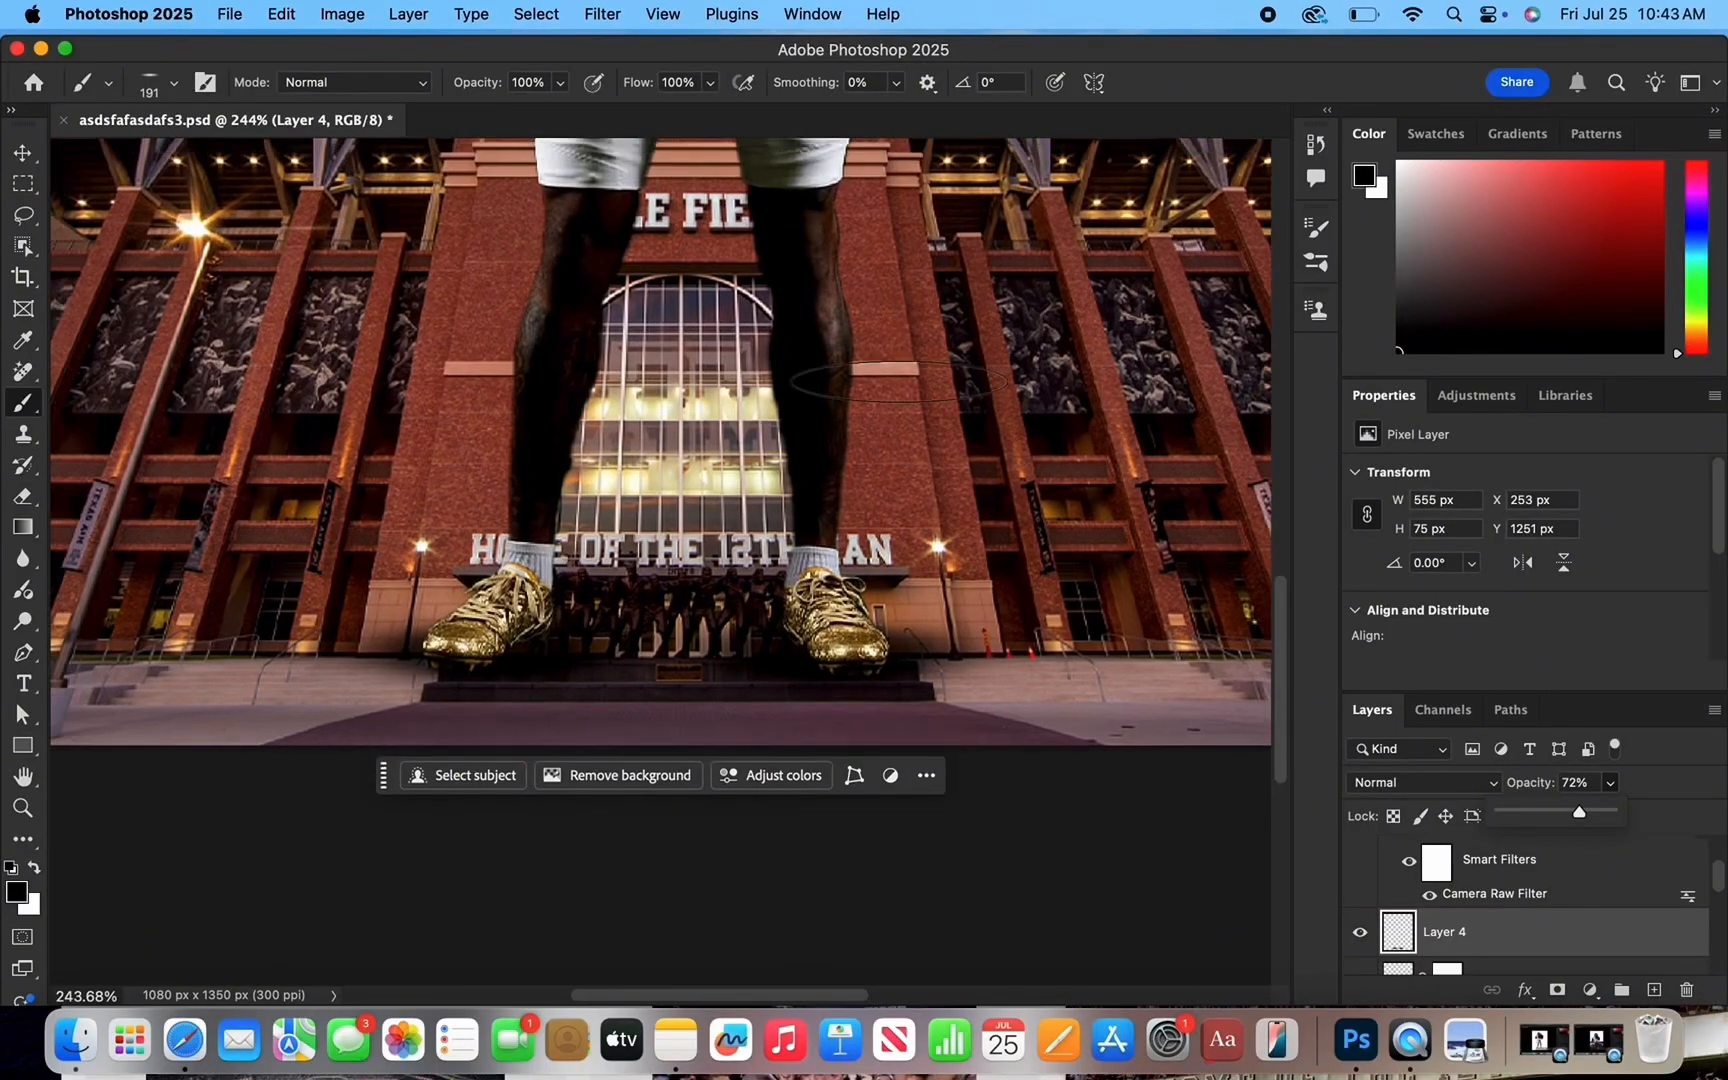
pyautogui.click(605, 13)
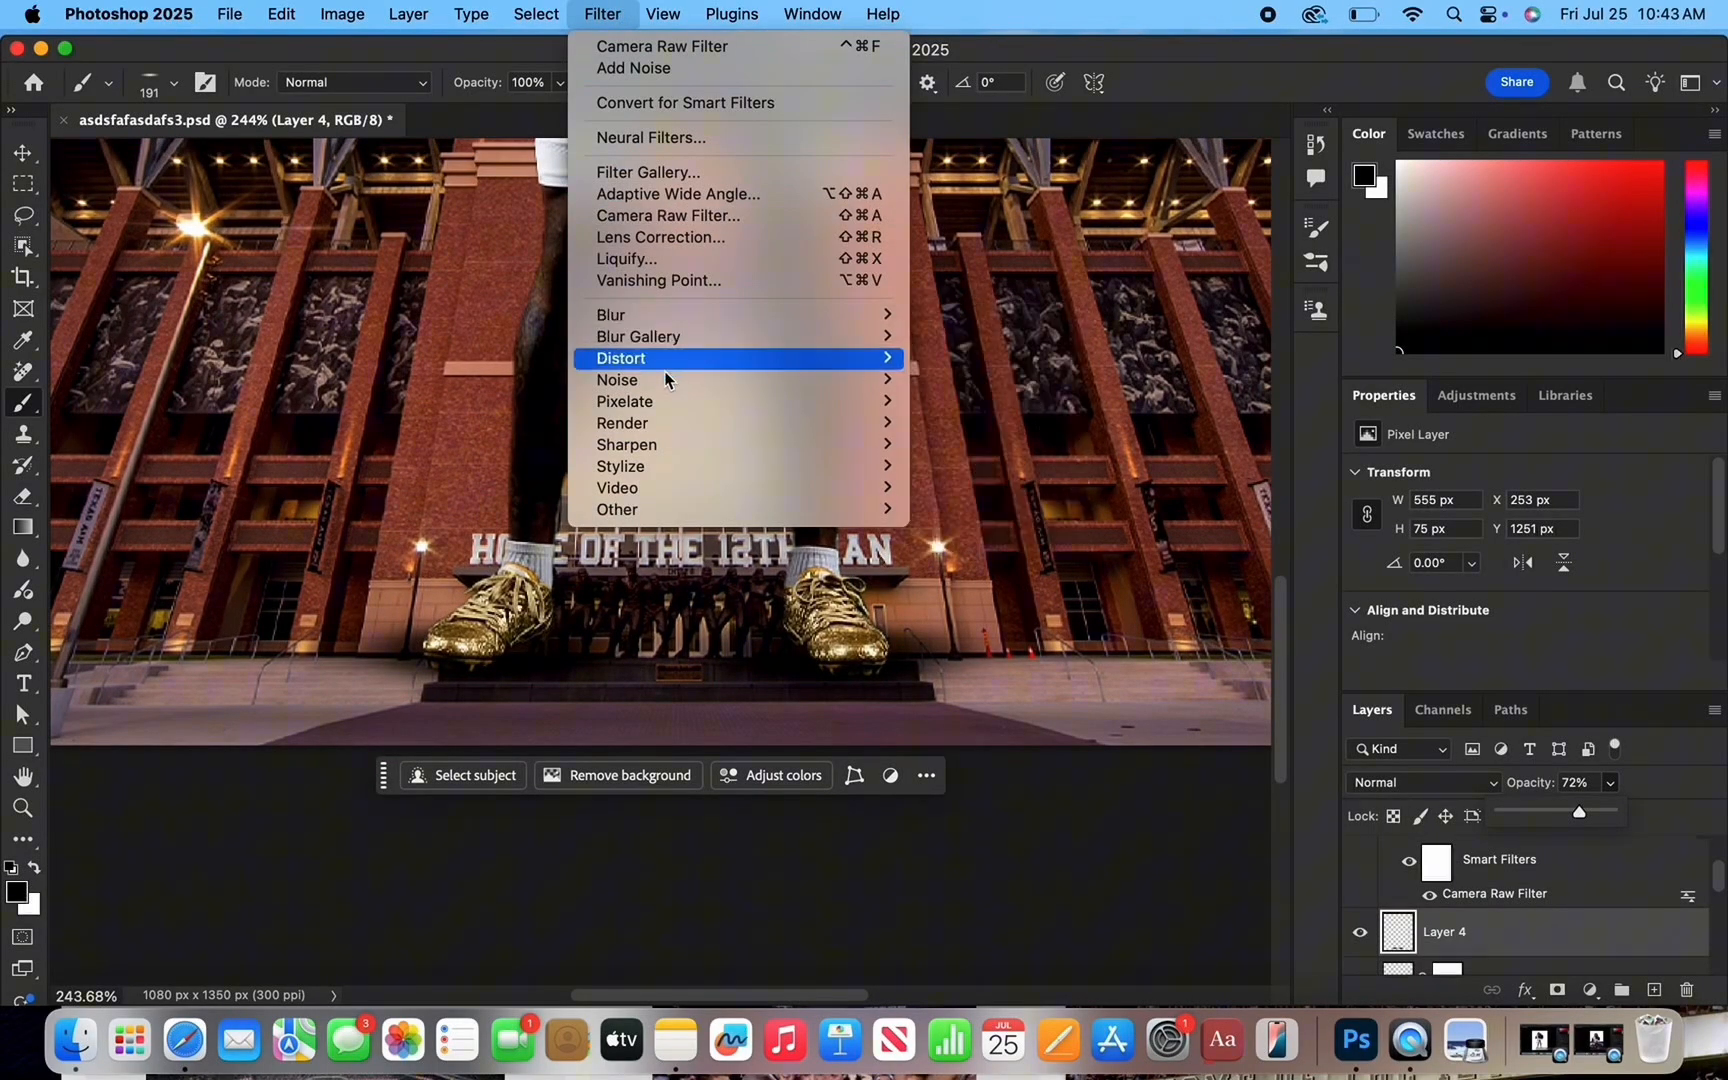
pyautogui.moveTo(663, 380)
pyautogui.click(950, 380)
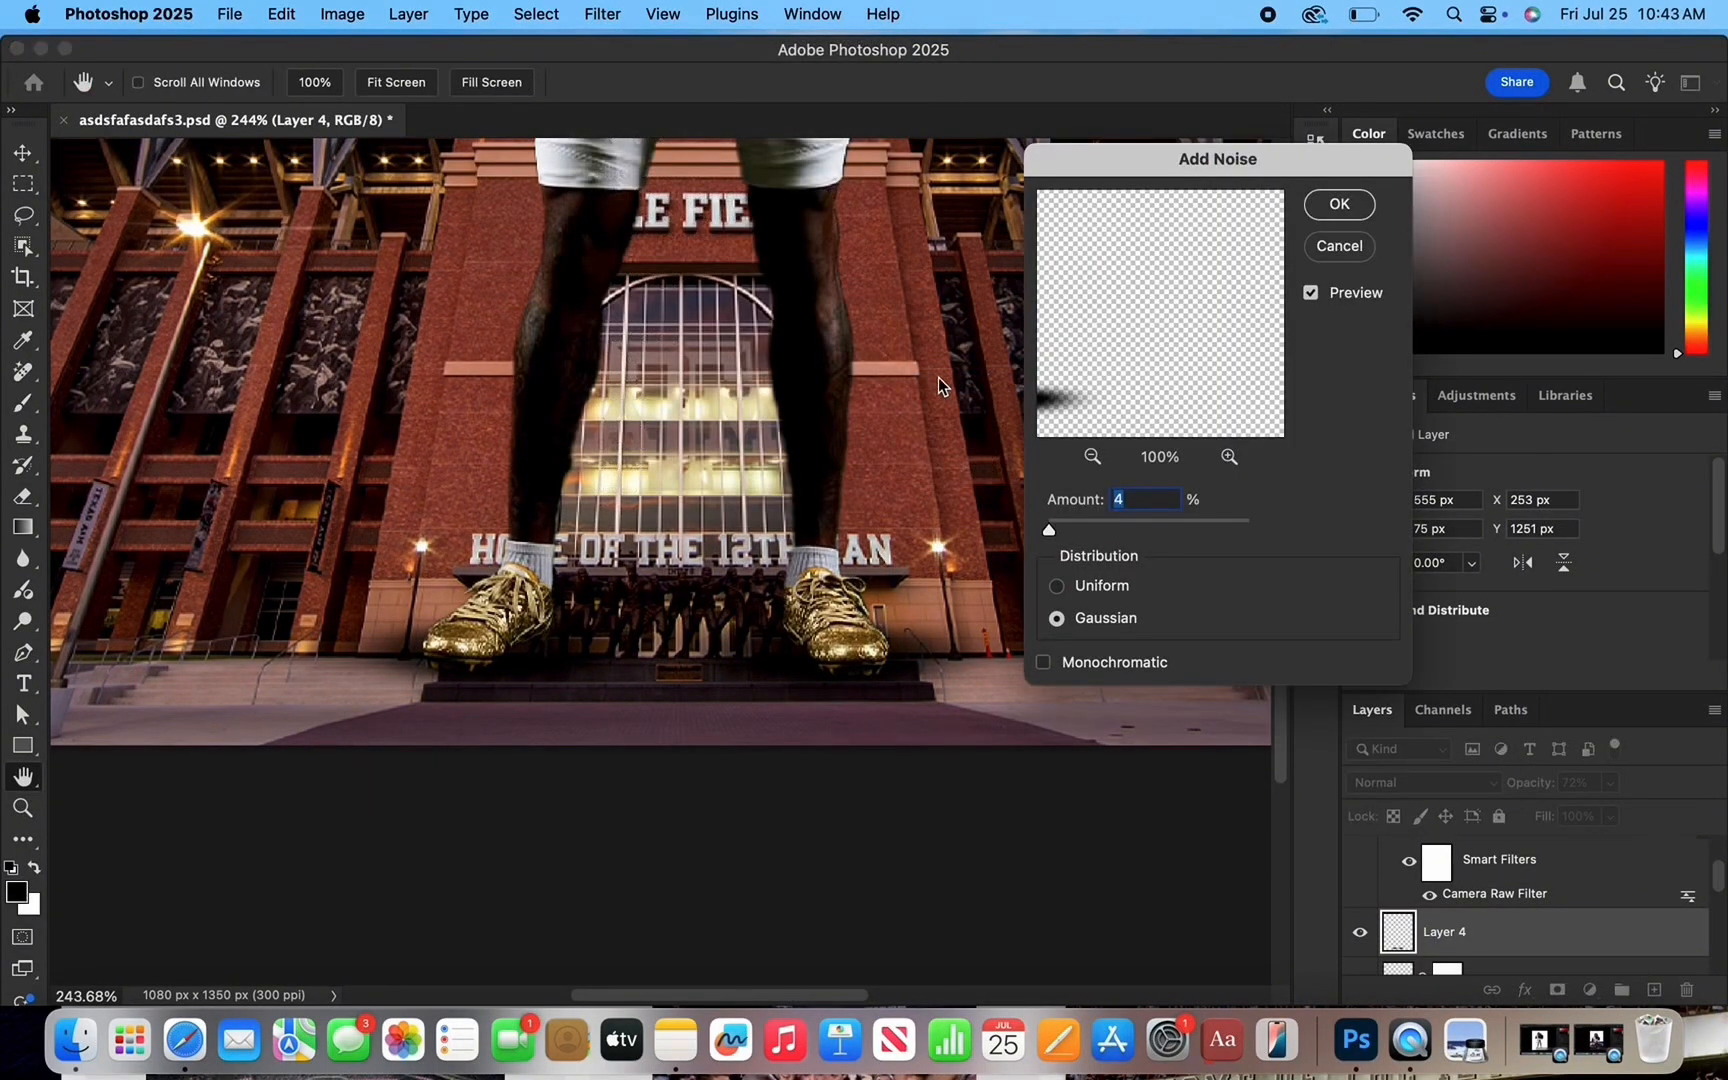
pyautogui.moveTo(1049, 527); pyautogui.dragTo(1054, 532)
pyautogui.press('super+z')
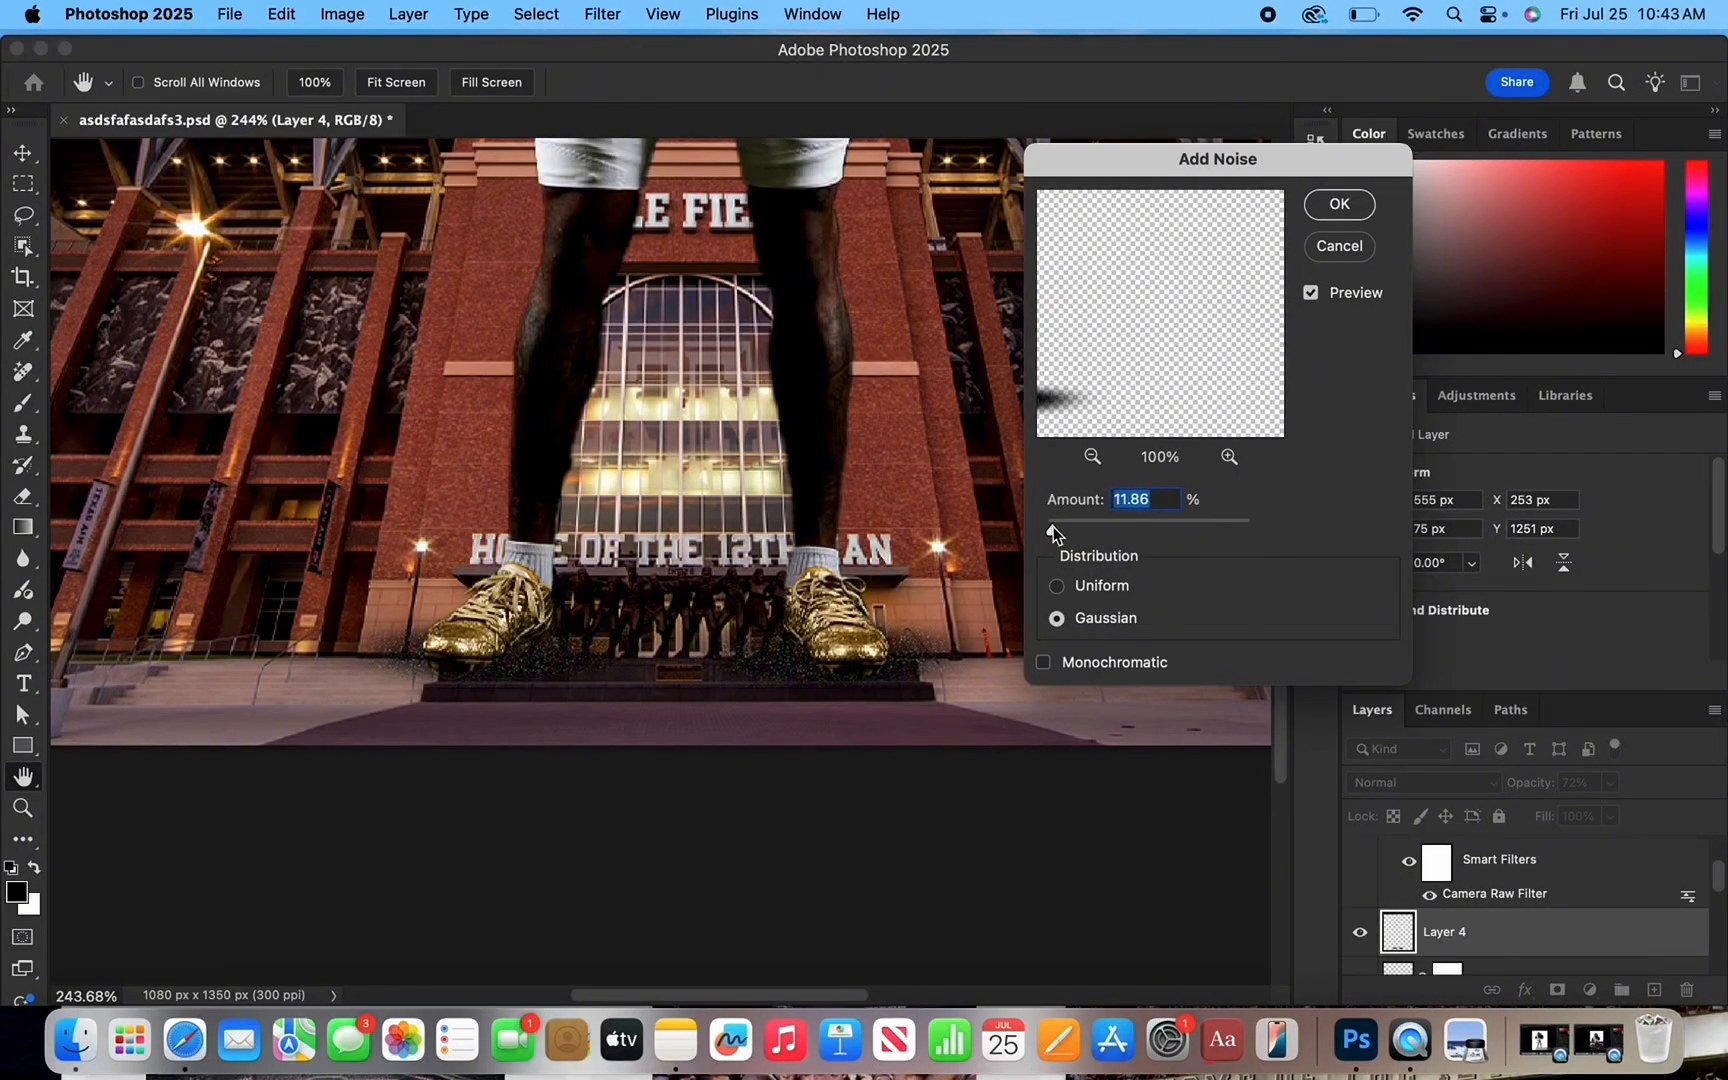
pyautogui.moveTo(1050, 526); pyautogui.dragTo(1053, 531)
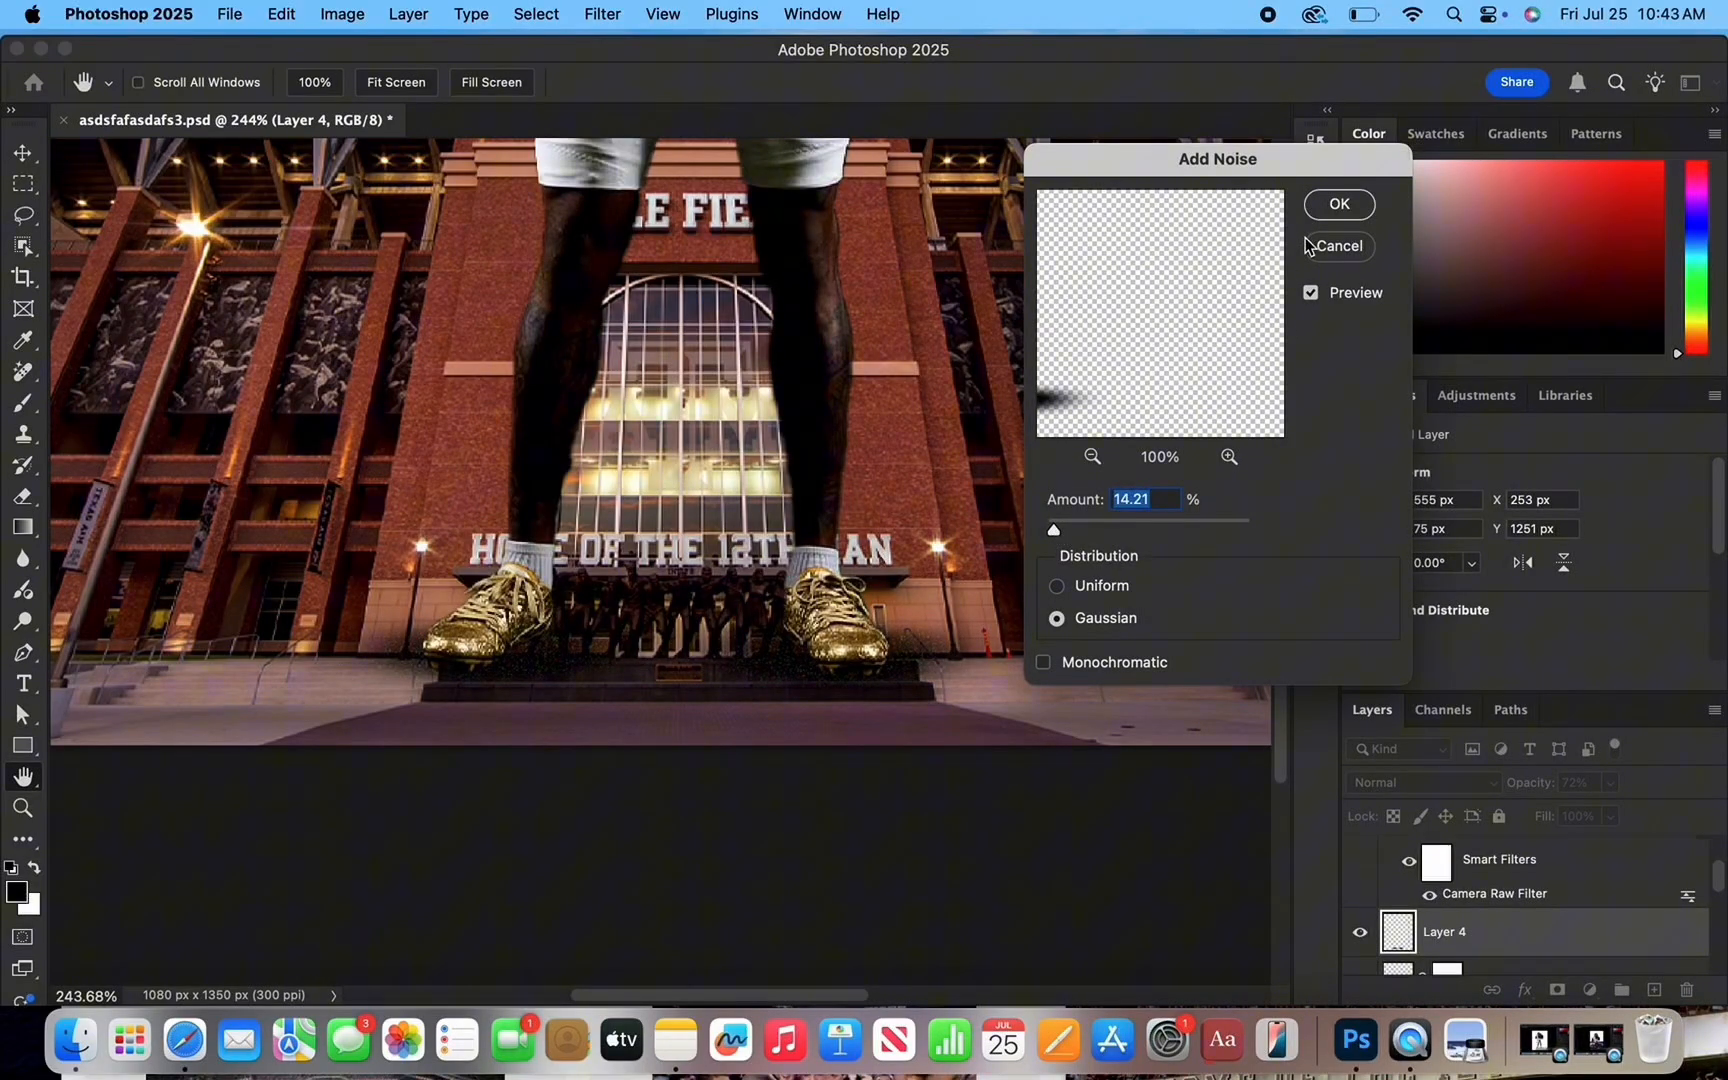
pyautogui.click(1338, 204)
# Start another Camera Raw filter on the large helmeted player, IMG_5788, adjusting exposure slightly and setting texture to +44 and clarity to +37.
pyautogui.scroll(-5, 791, 733)
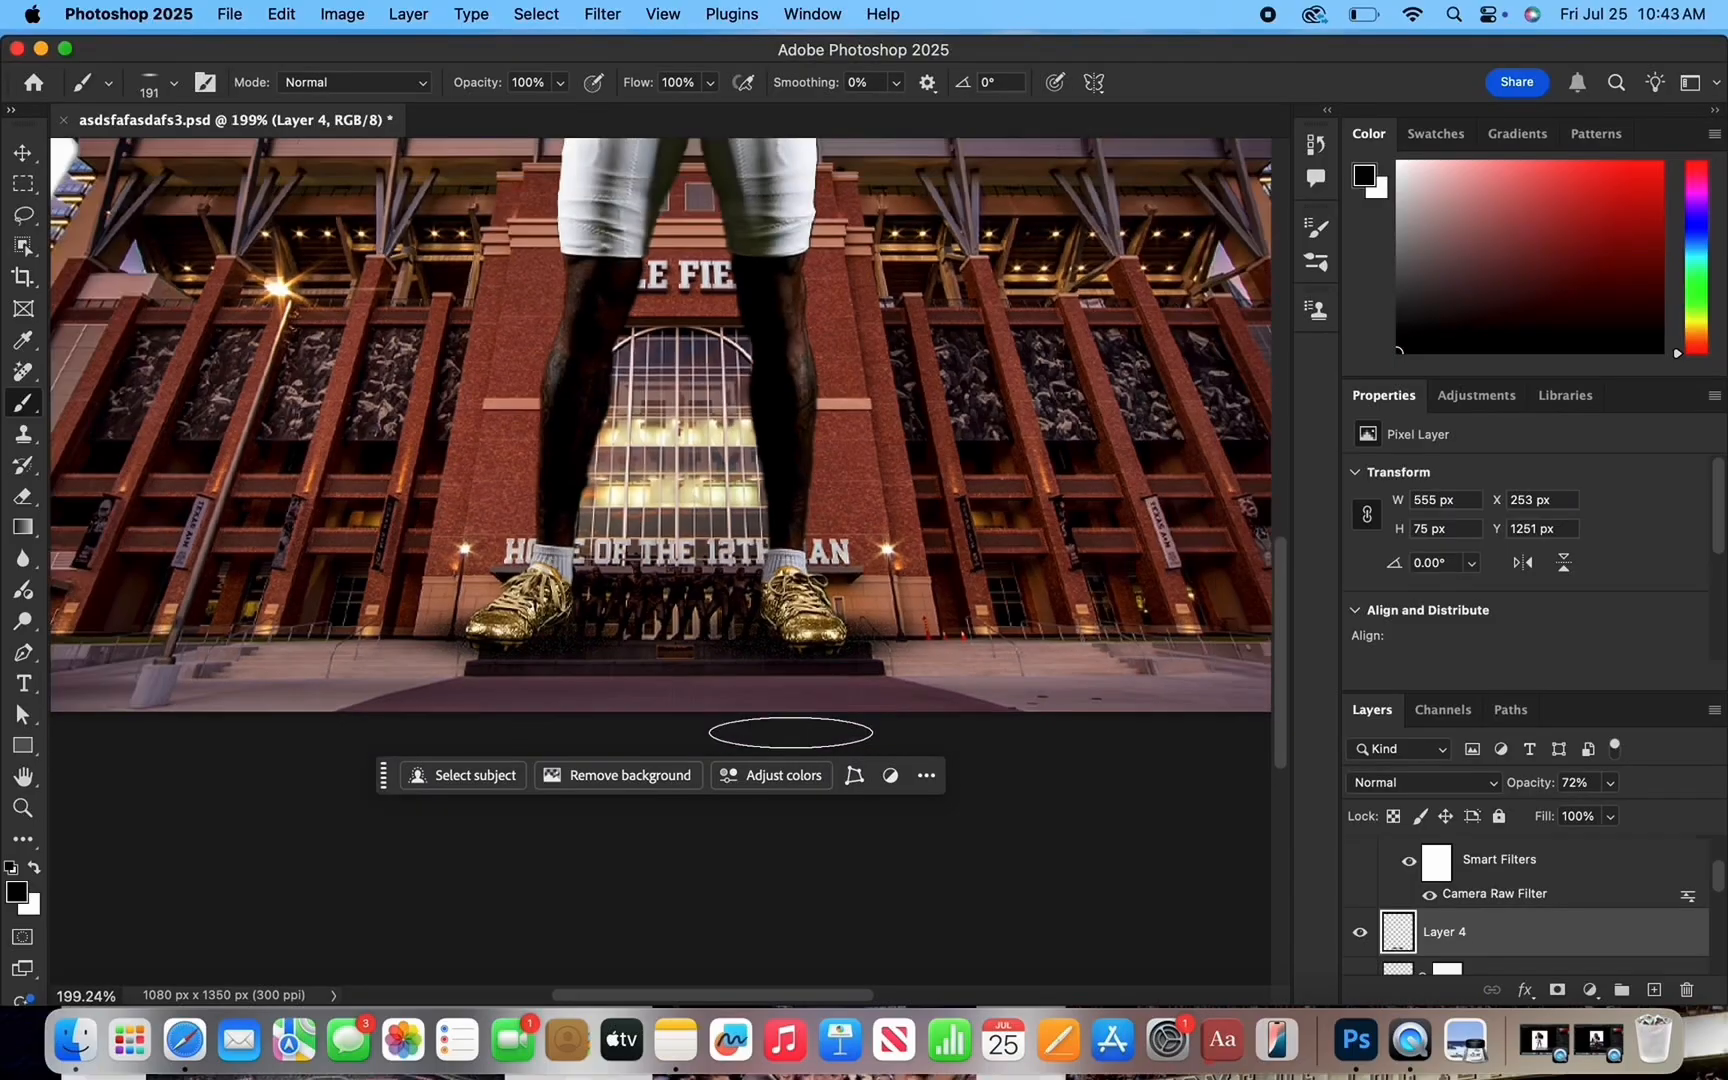
pyautogui.scroll(-3, 791, 733)
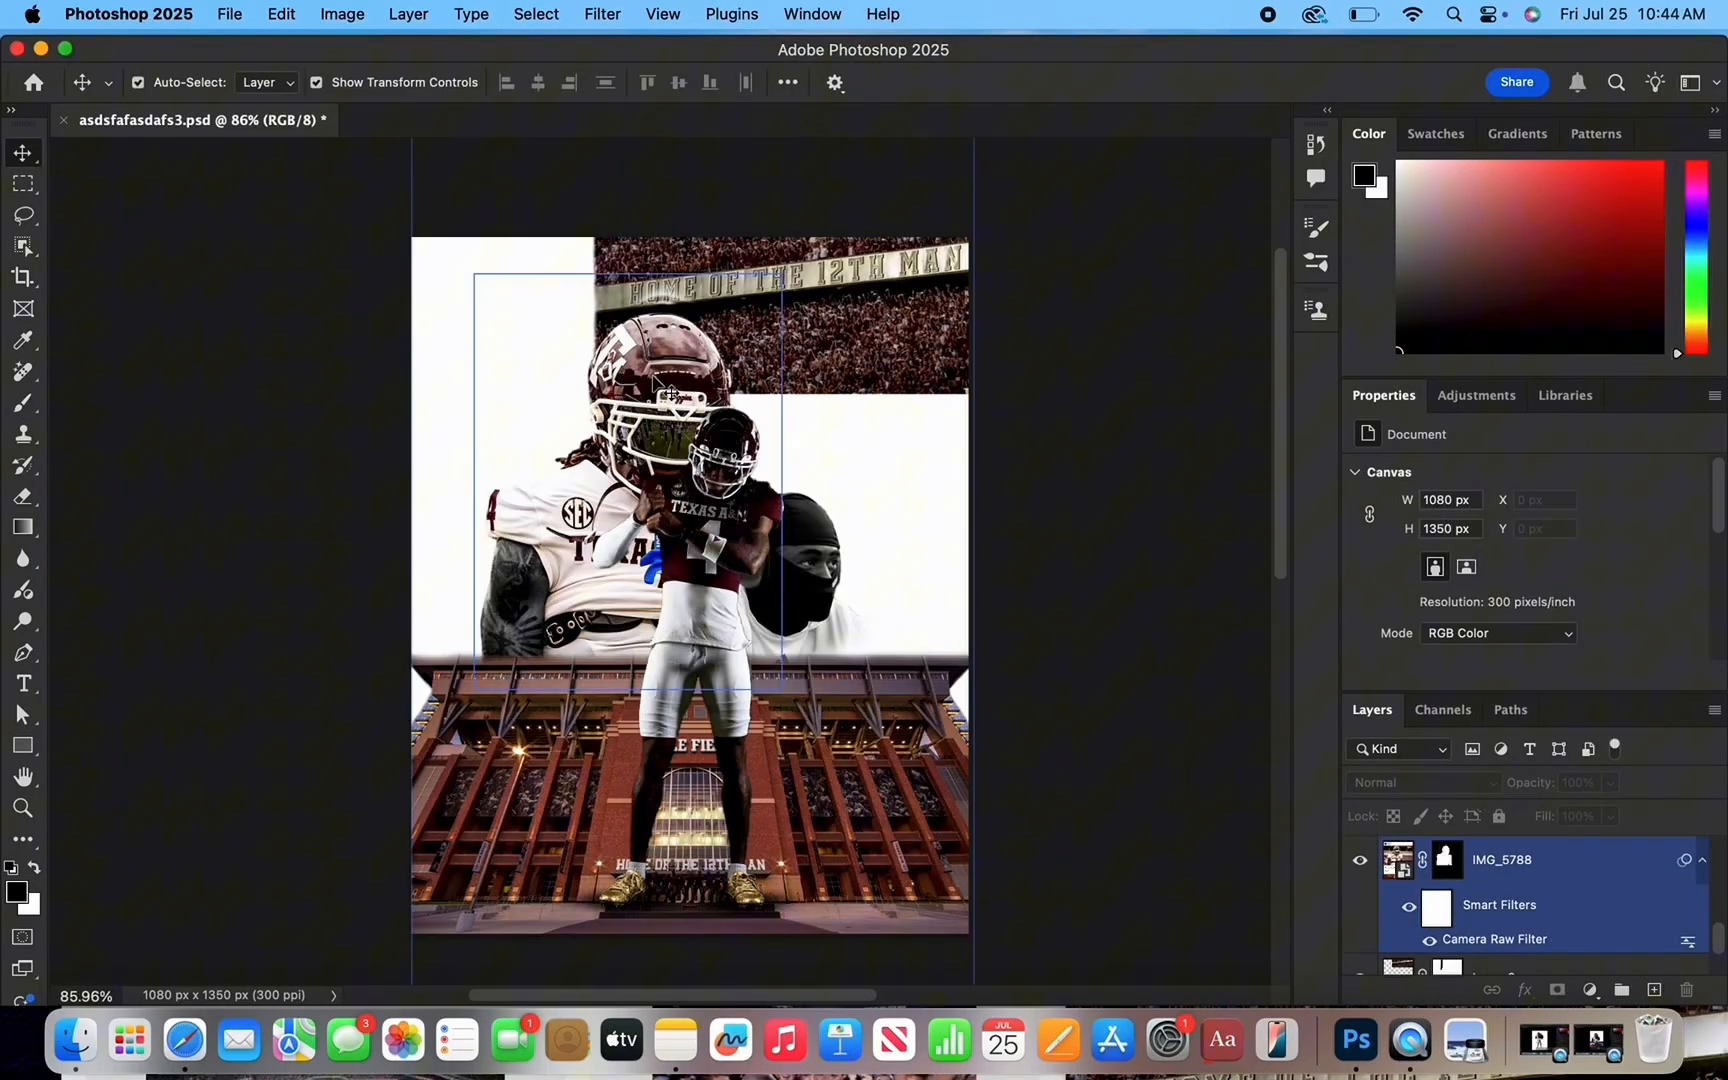
pyautogui.click(652, 377)
pyautogui.click(602, 14)
pyautogui.click(818, 216)
pyautogui.scroll(5, 914, 501)
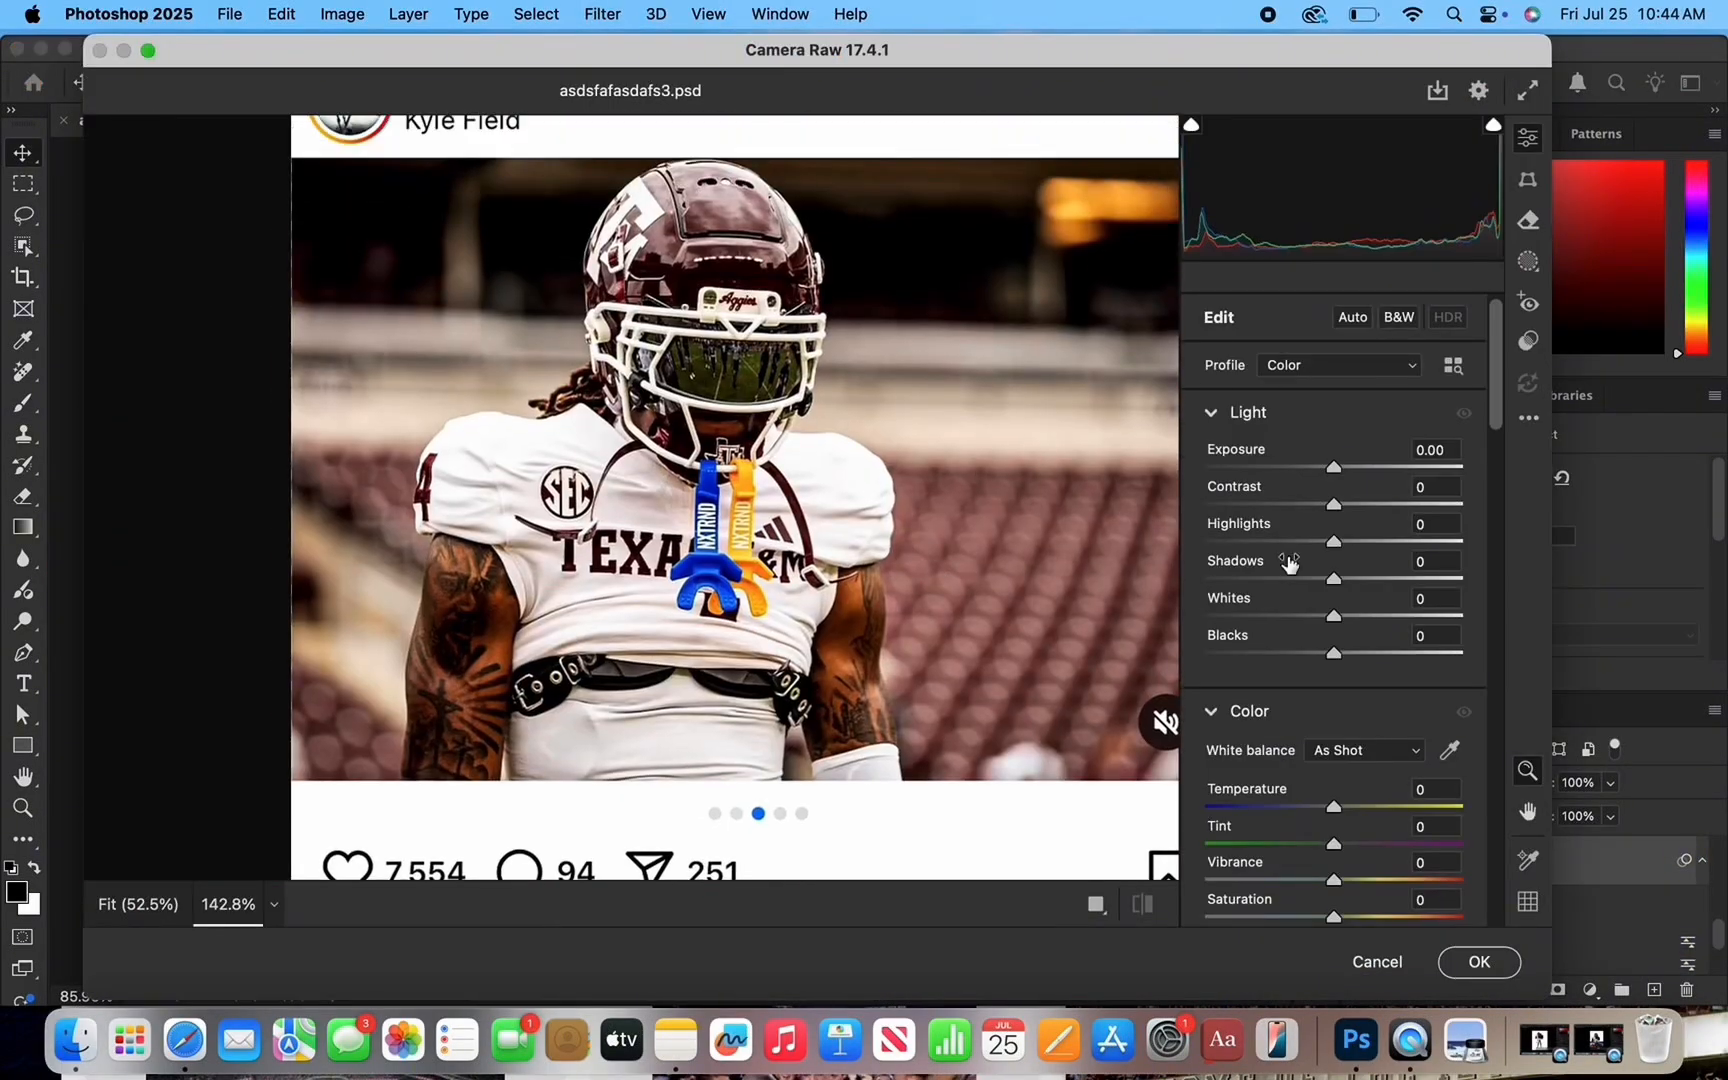
pyautogui.moveTo(1333, 467); pyautogui.dragTo(1338, 467)
pyautogui.scroll(-5, 1340, 500)
pyautogui.moveTo(1377, 712); pyautogui.dragTo(1390, 712)
pyautogui.moveTo(1350, 749); pyautogui.dragTo(1381, 750)
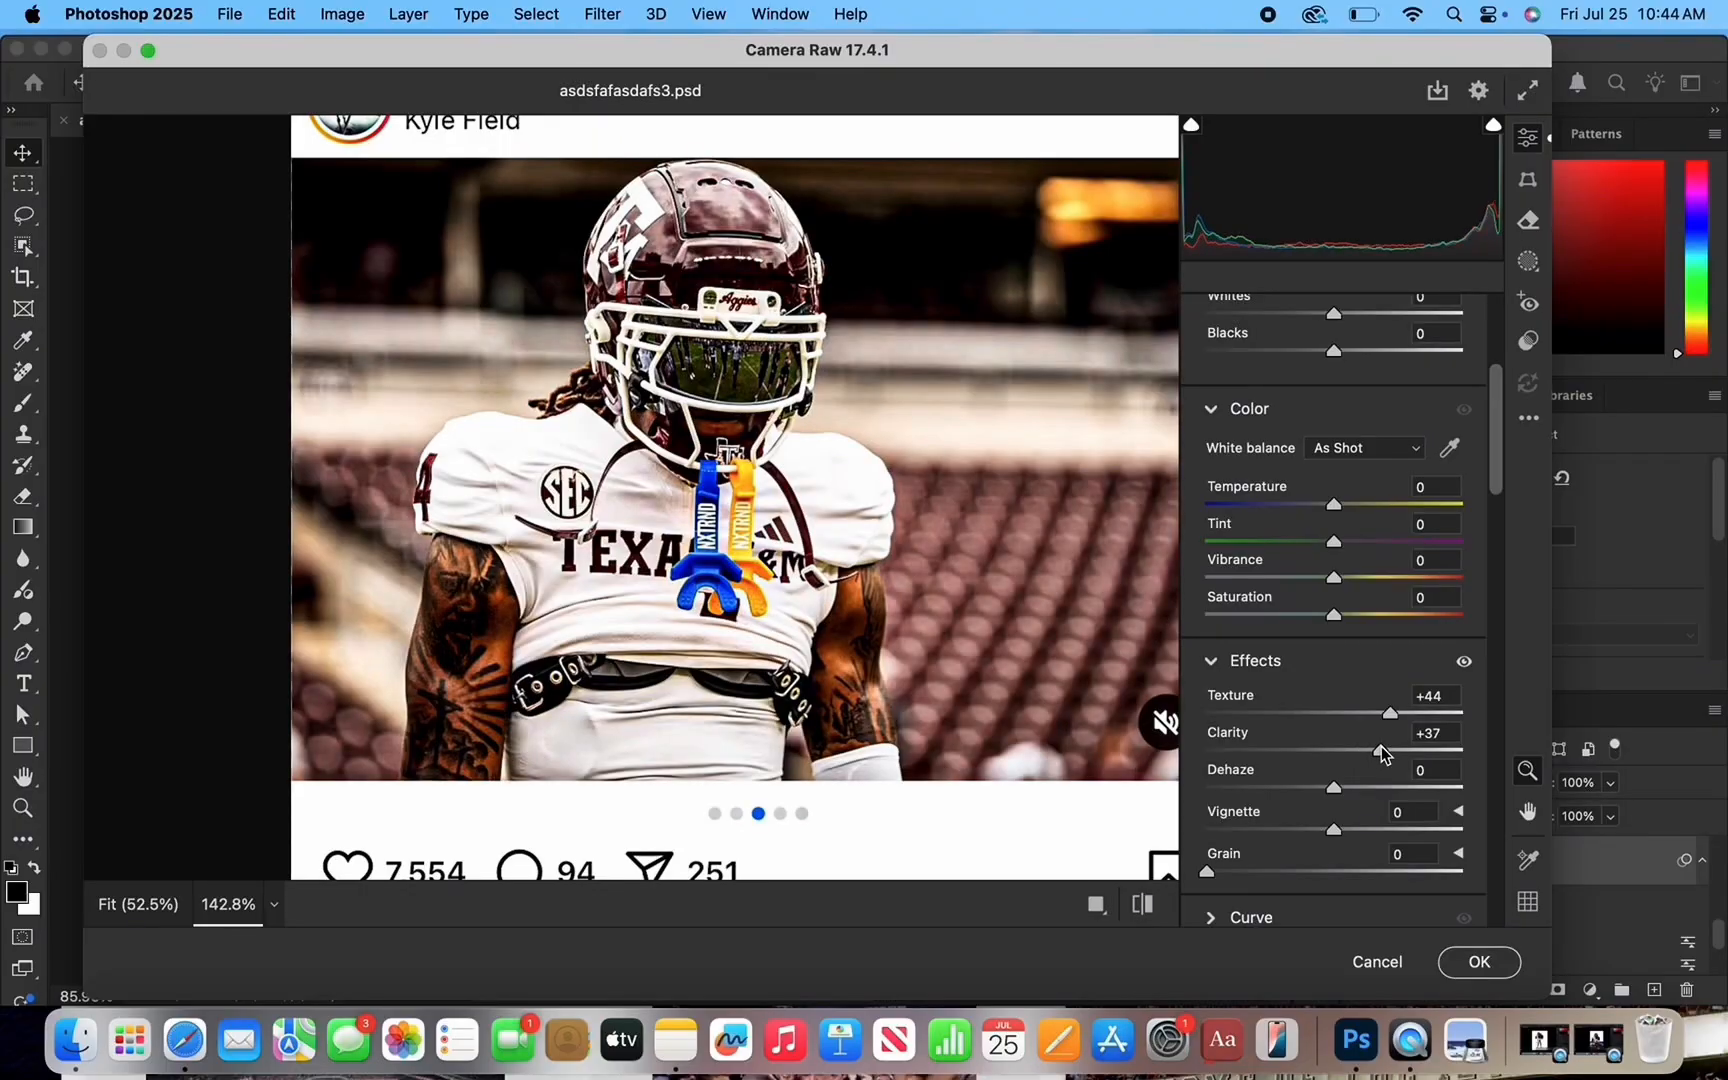
# Set the reds saturation to +55 and sharpening to 40, and apply the Camera Raw filter to IMG_5788.
pyautogui.scroll(-6, 1428, 713)
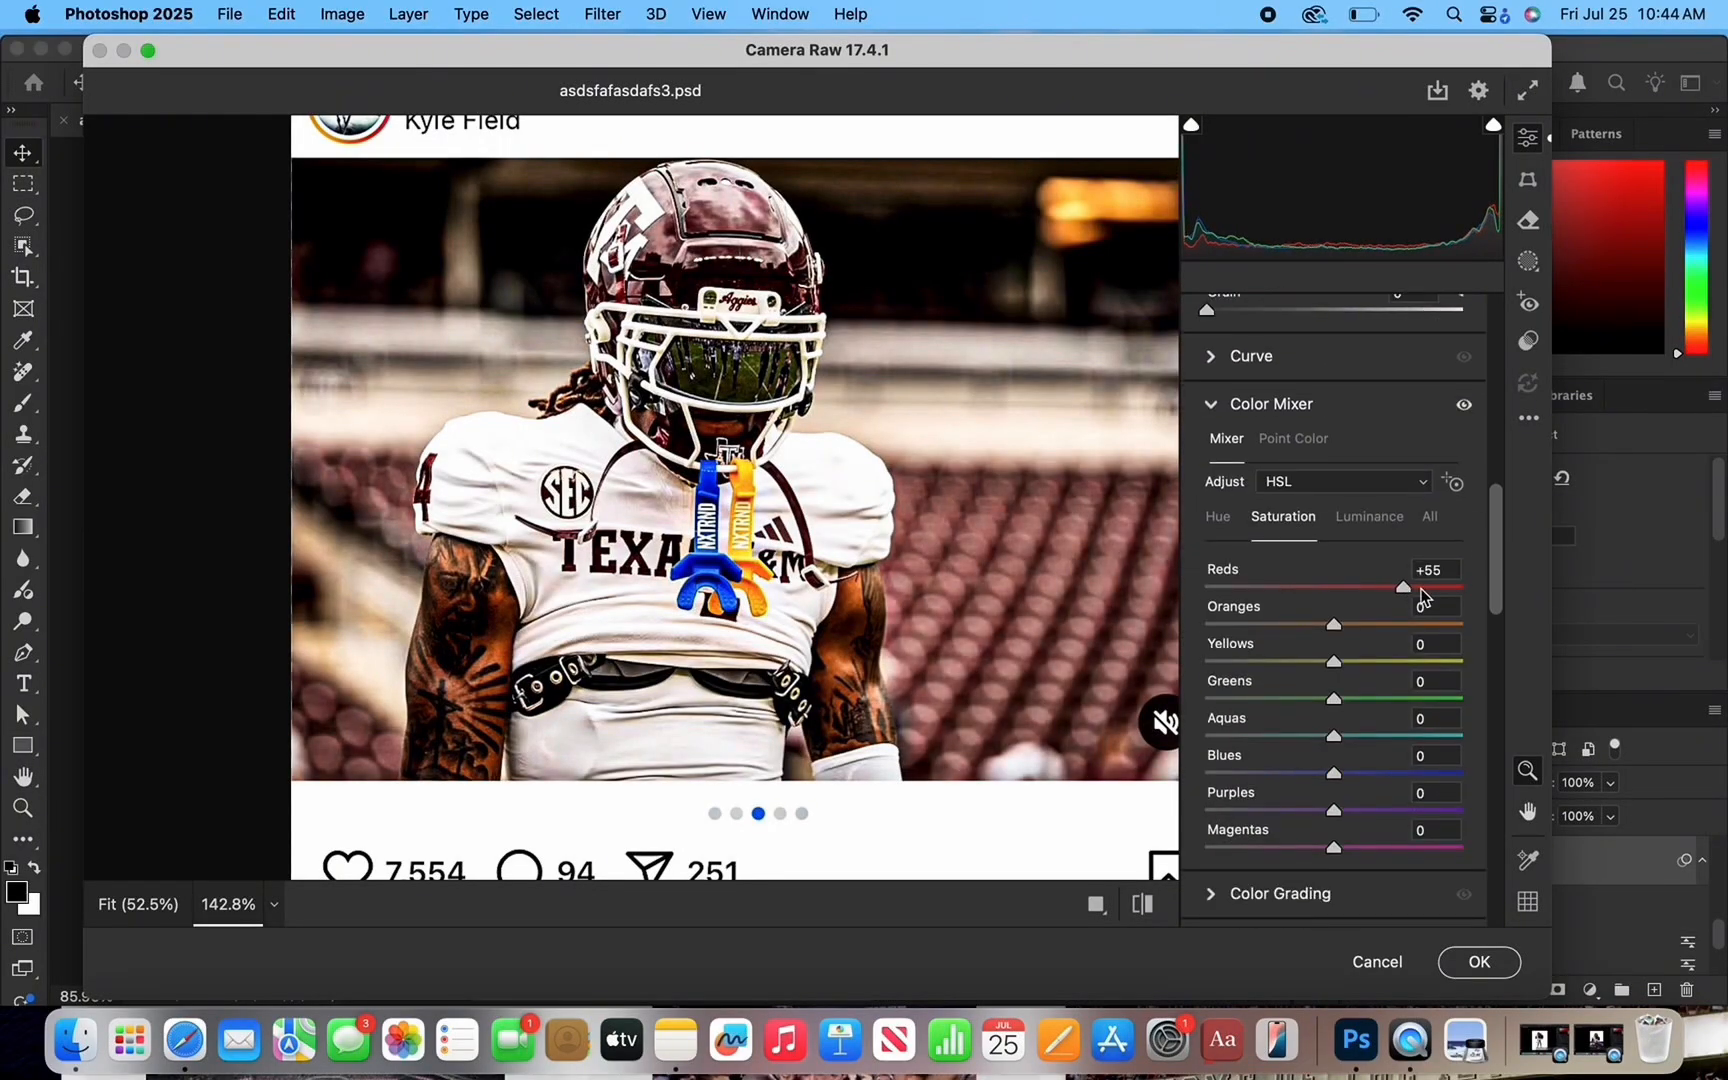
pyautogui.scroll(-5, 1350, 595)
pyautogui.click(1277, 598)
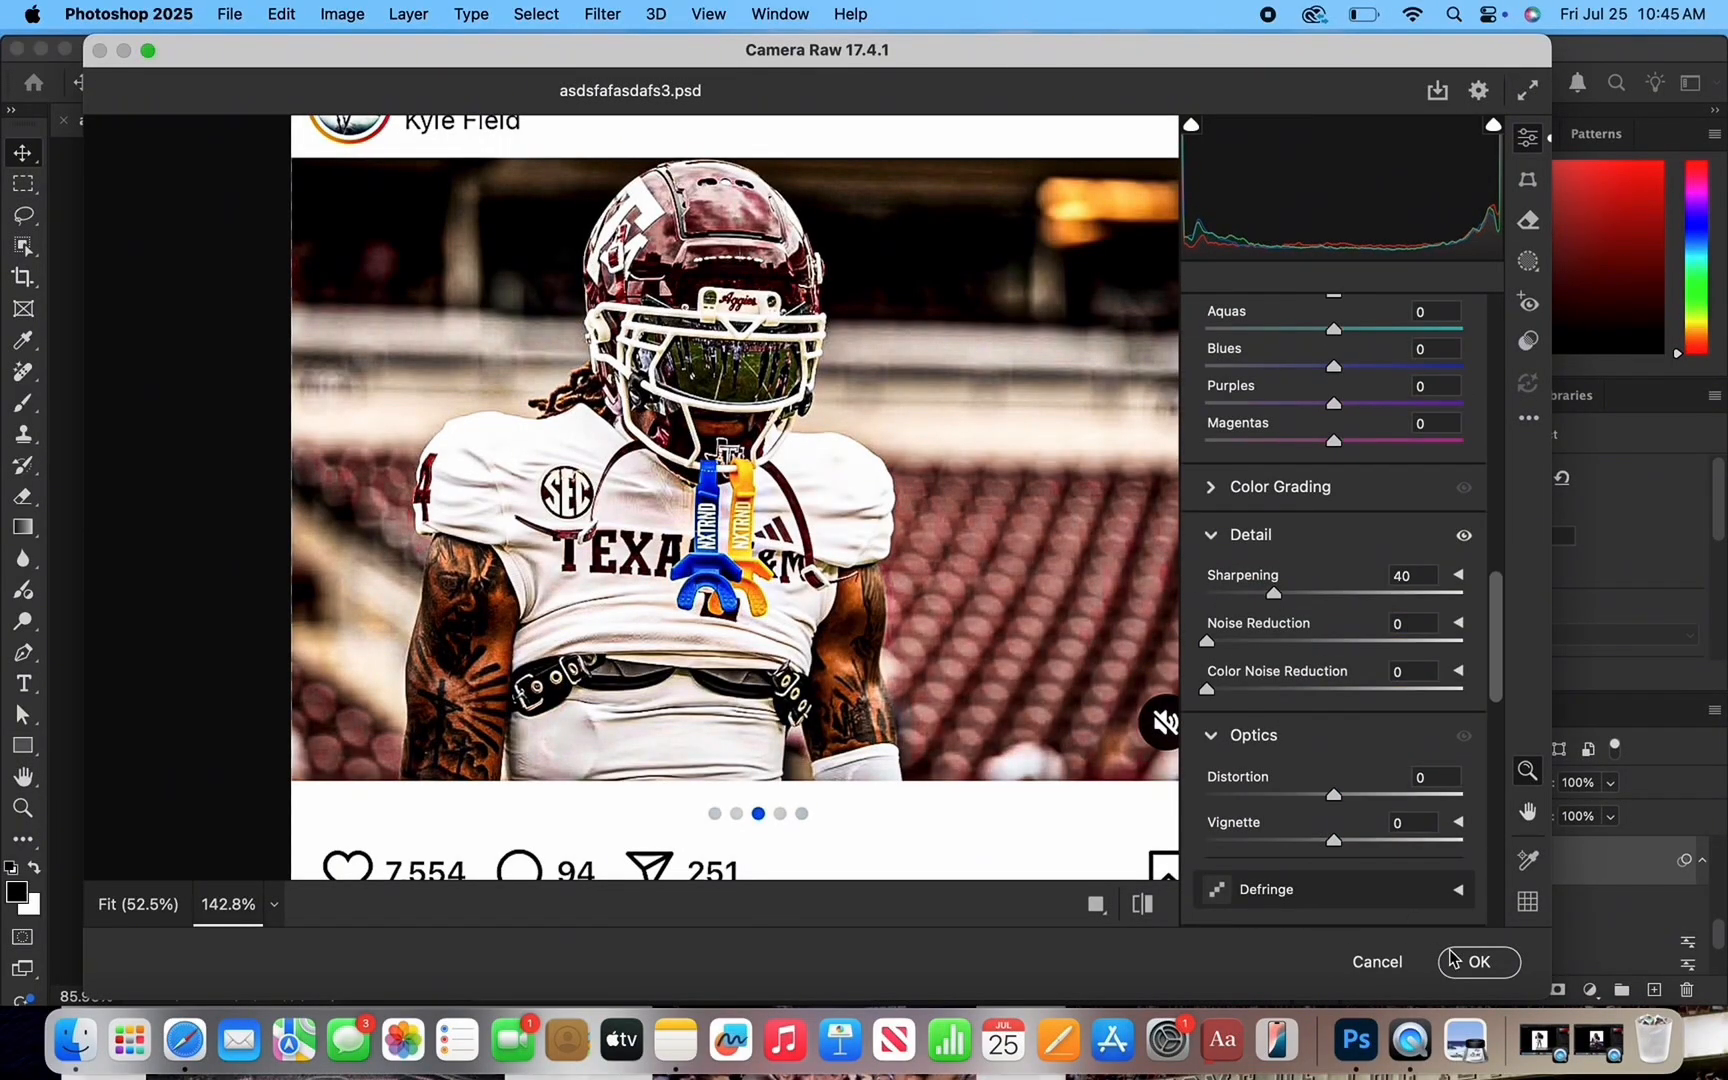
pyautogui.click(1479, 961)
# Trace a Pen tool path around the brown skin areas visible below and behind the large helmet's facemask on IMG_5788.
pyautogui.click(25, 653)
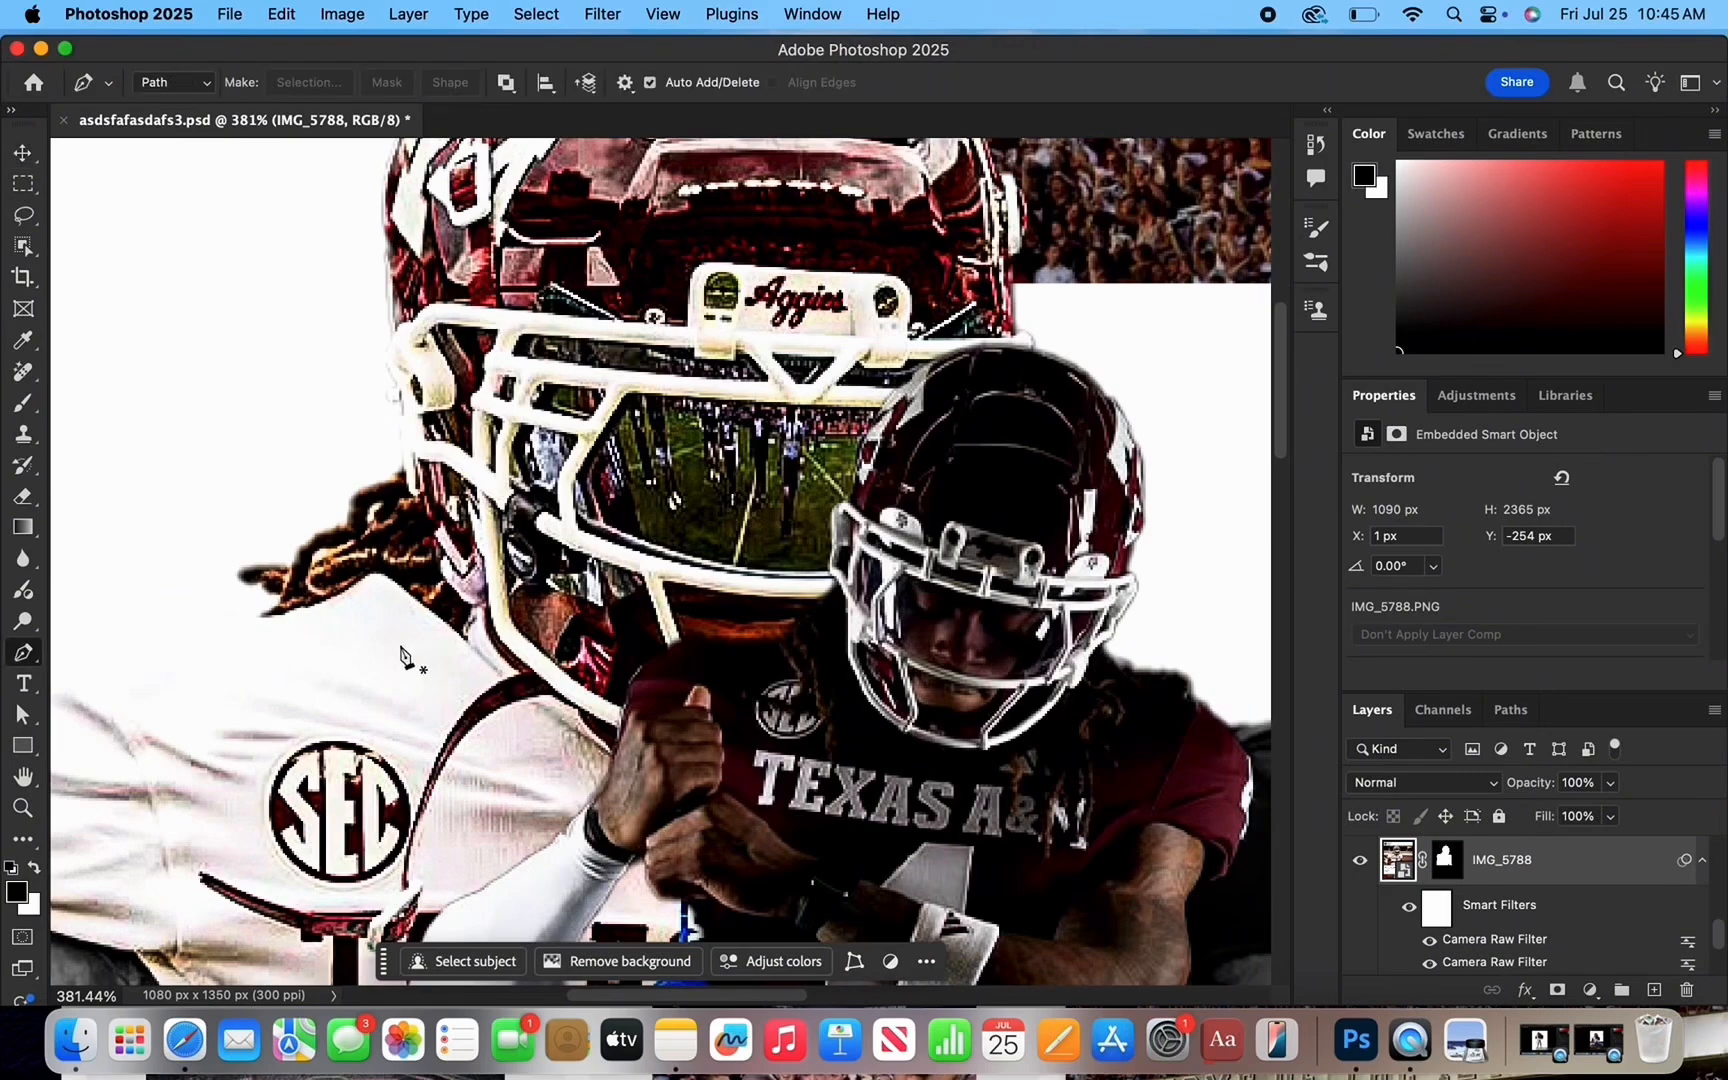
pyautogui.scroll(5, 401, 656)
pyautogui.scroll(-3, 412, 668)
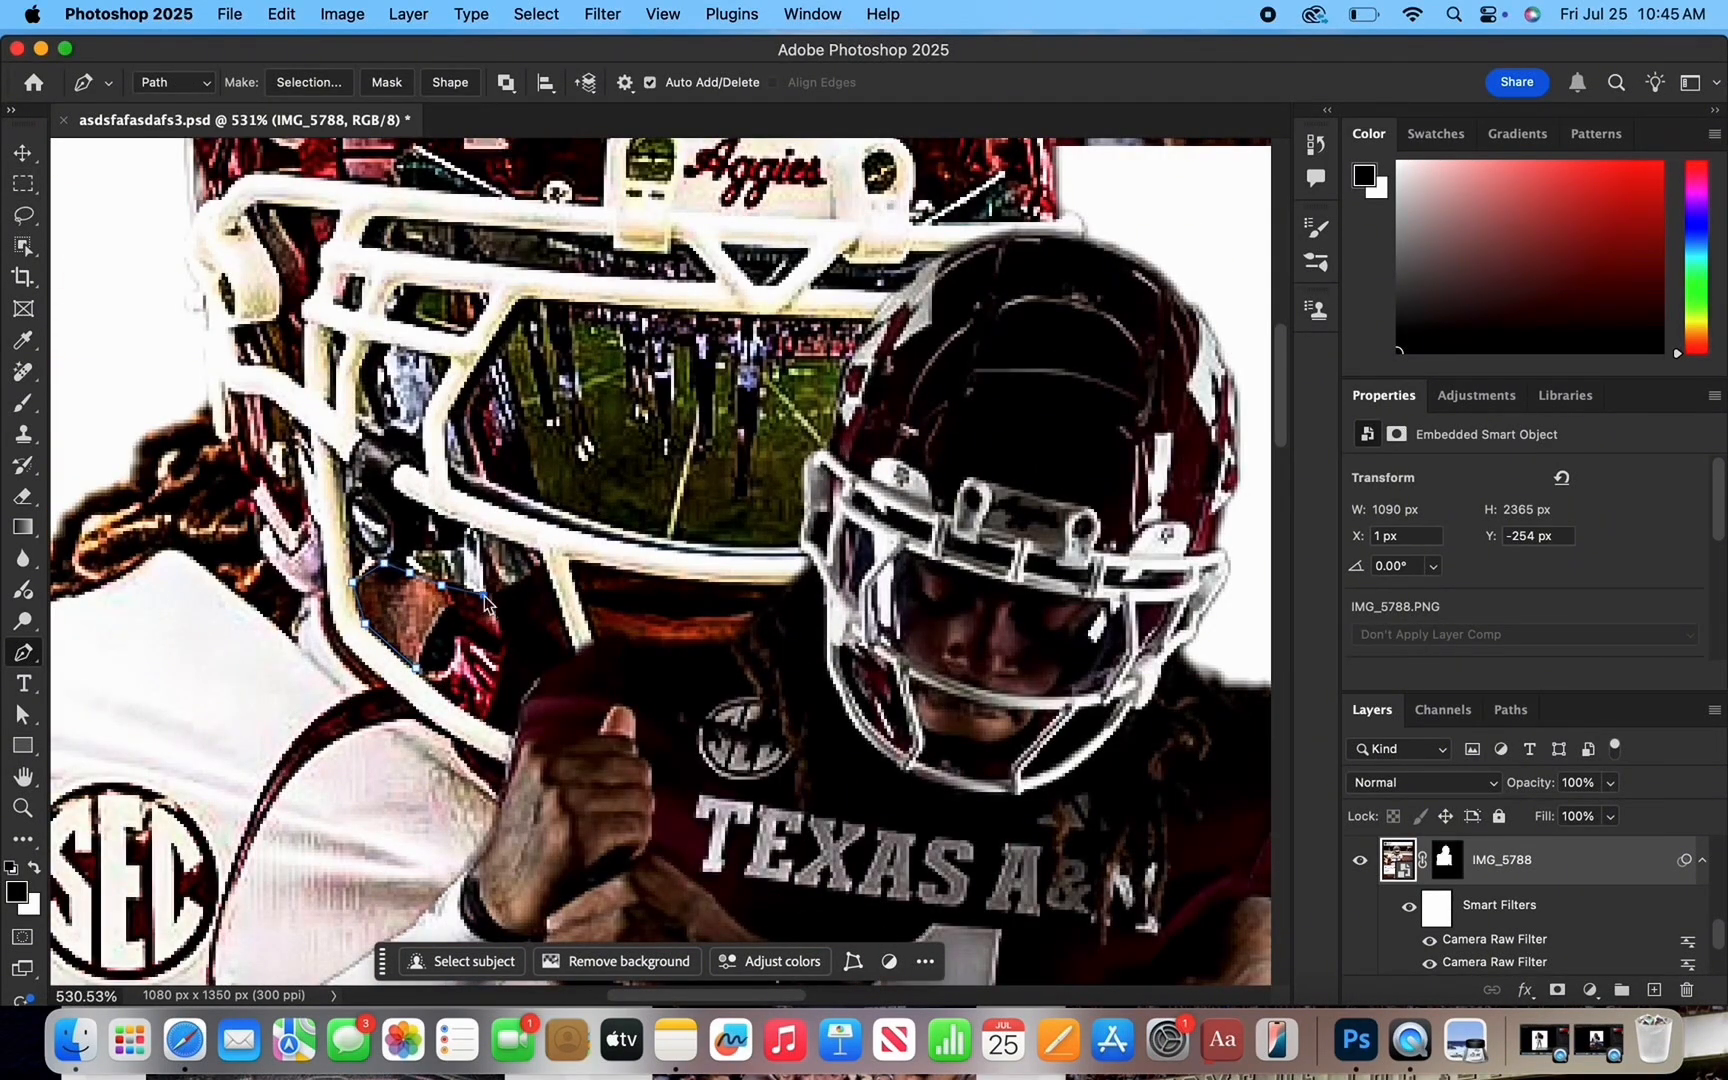
pyautogui.click(754, 620)
pyautogui.click(737, 636)
pyautogui.click(711, 643)
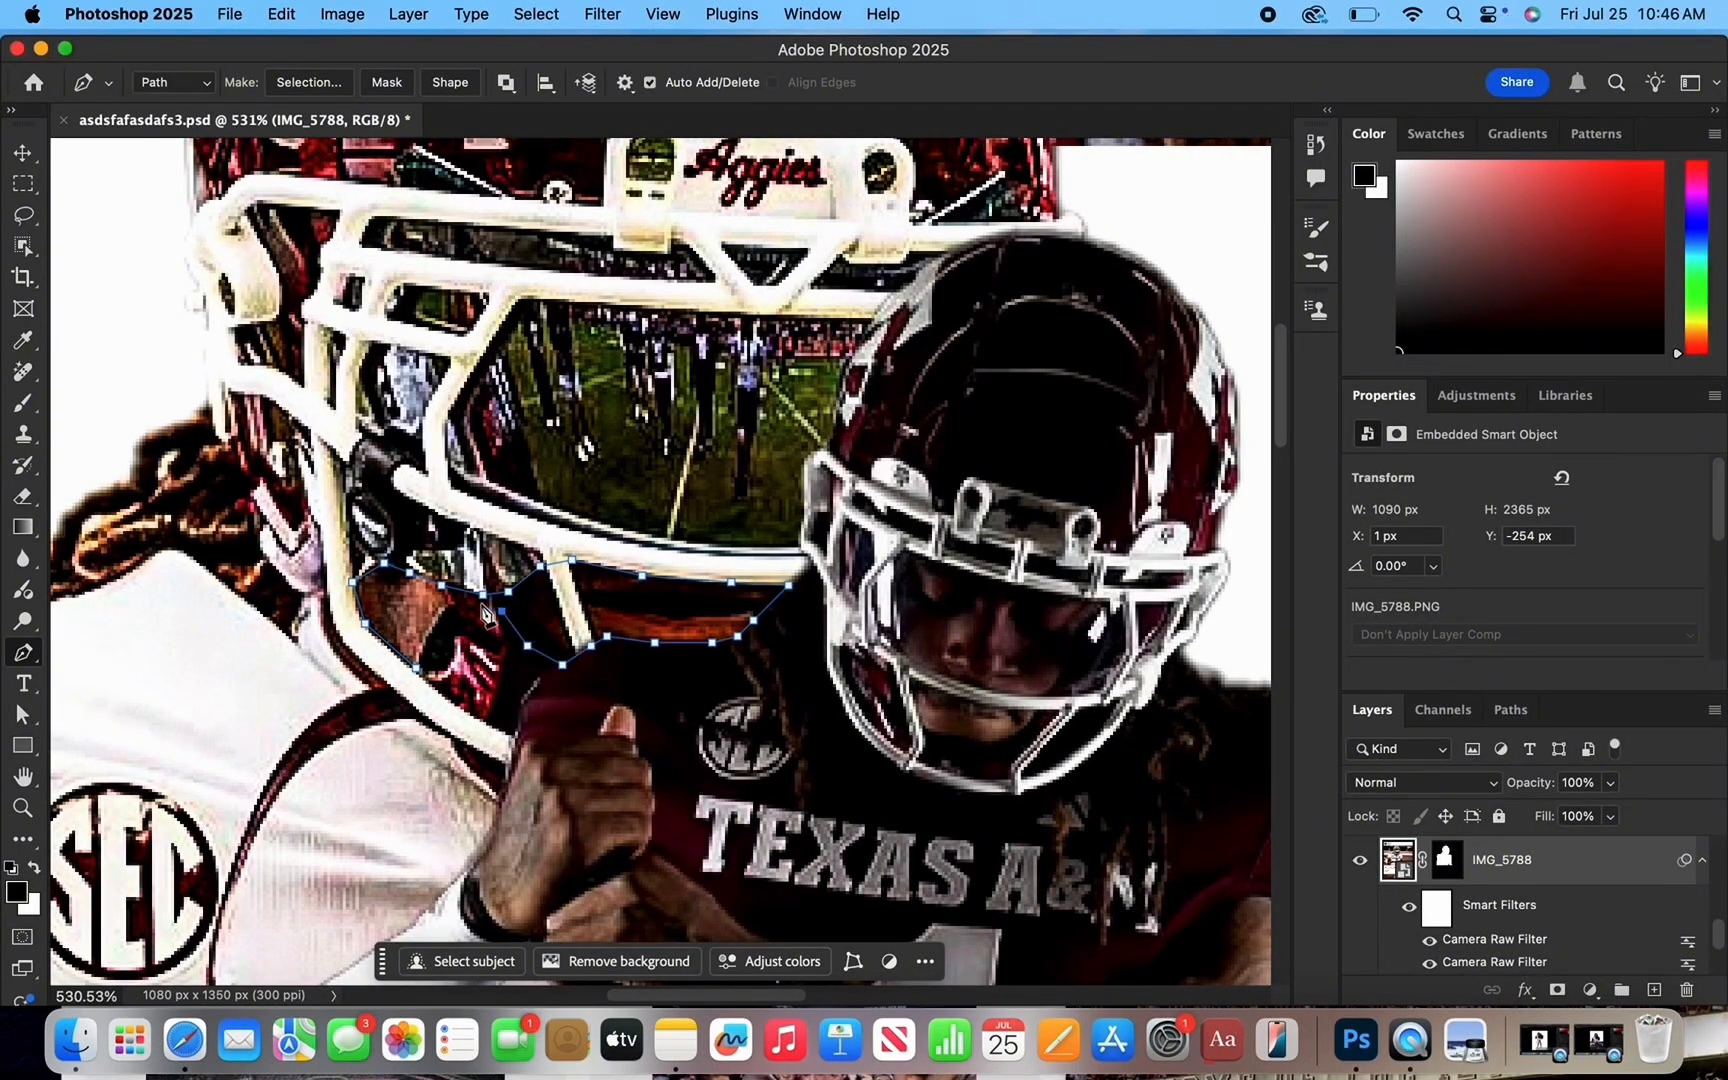
pyautogui.scroll(4, 485, 612)
pyautogui.scroll(1, 237, 745)
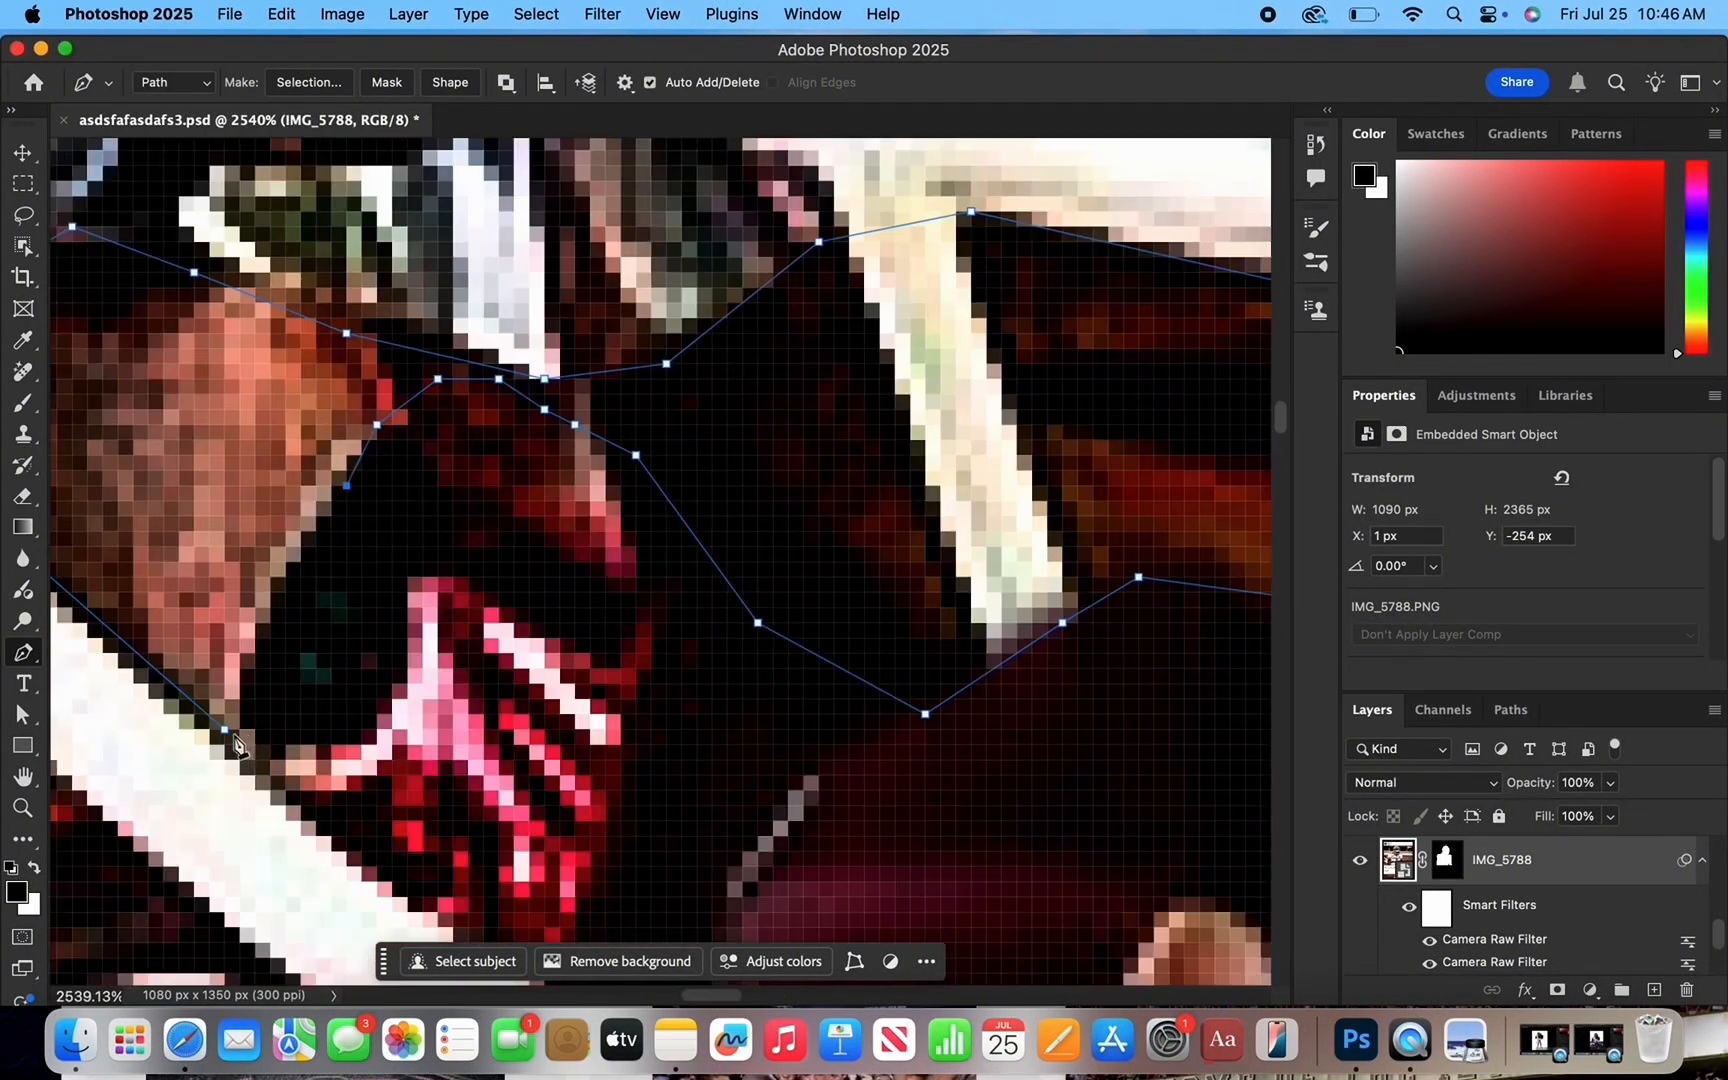
# Create a vector mask on IMG_5788 from the traced path to isolate the skin areas.
pyautogui.rightClick(229, 733)
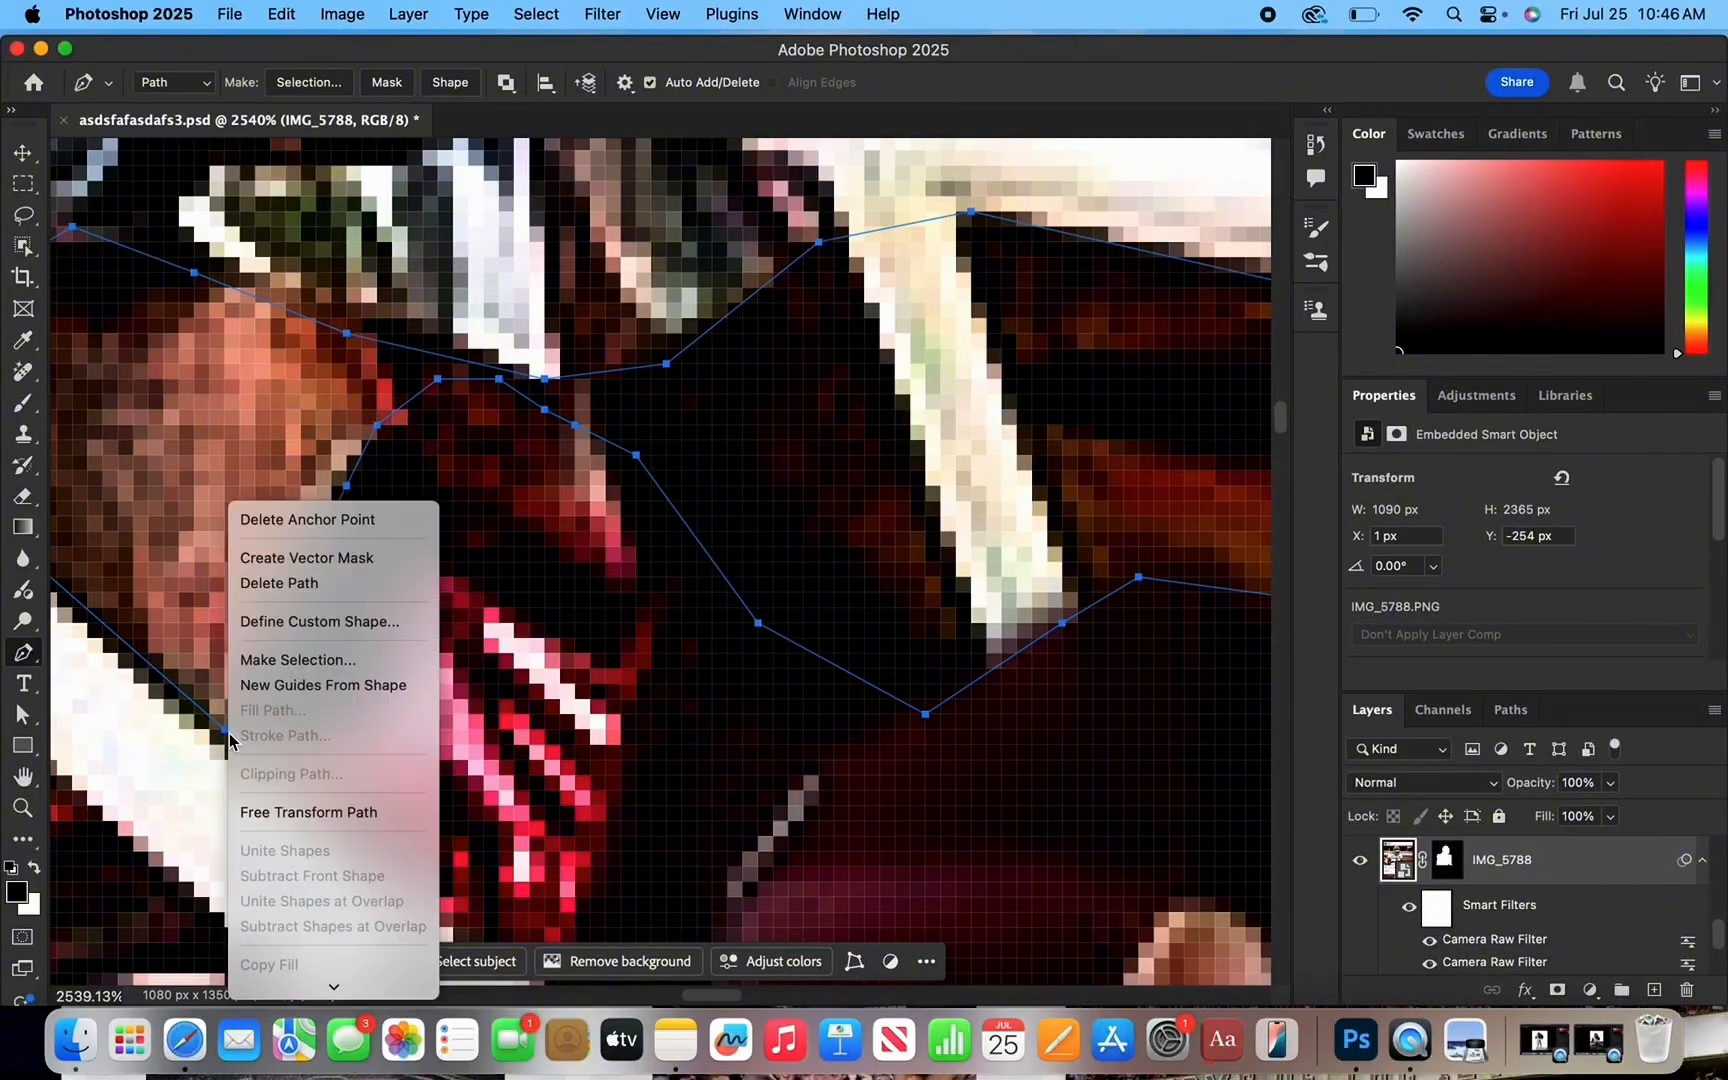
pyautogui.click(344, 557)
pyautogui.scroll(-5, 602, 550)
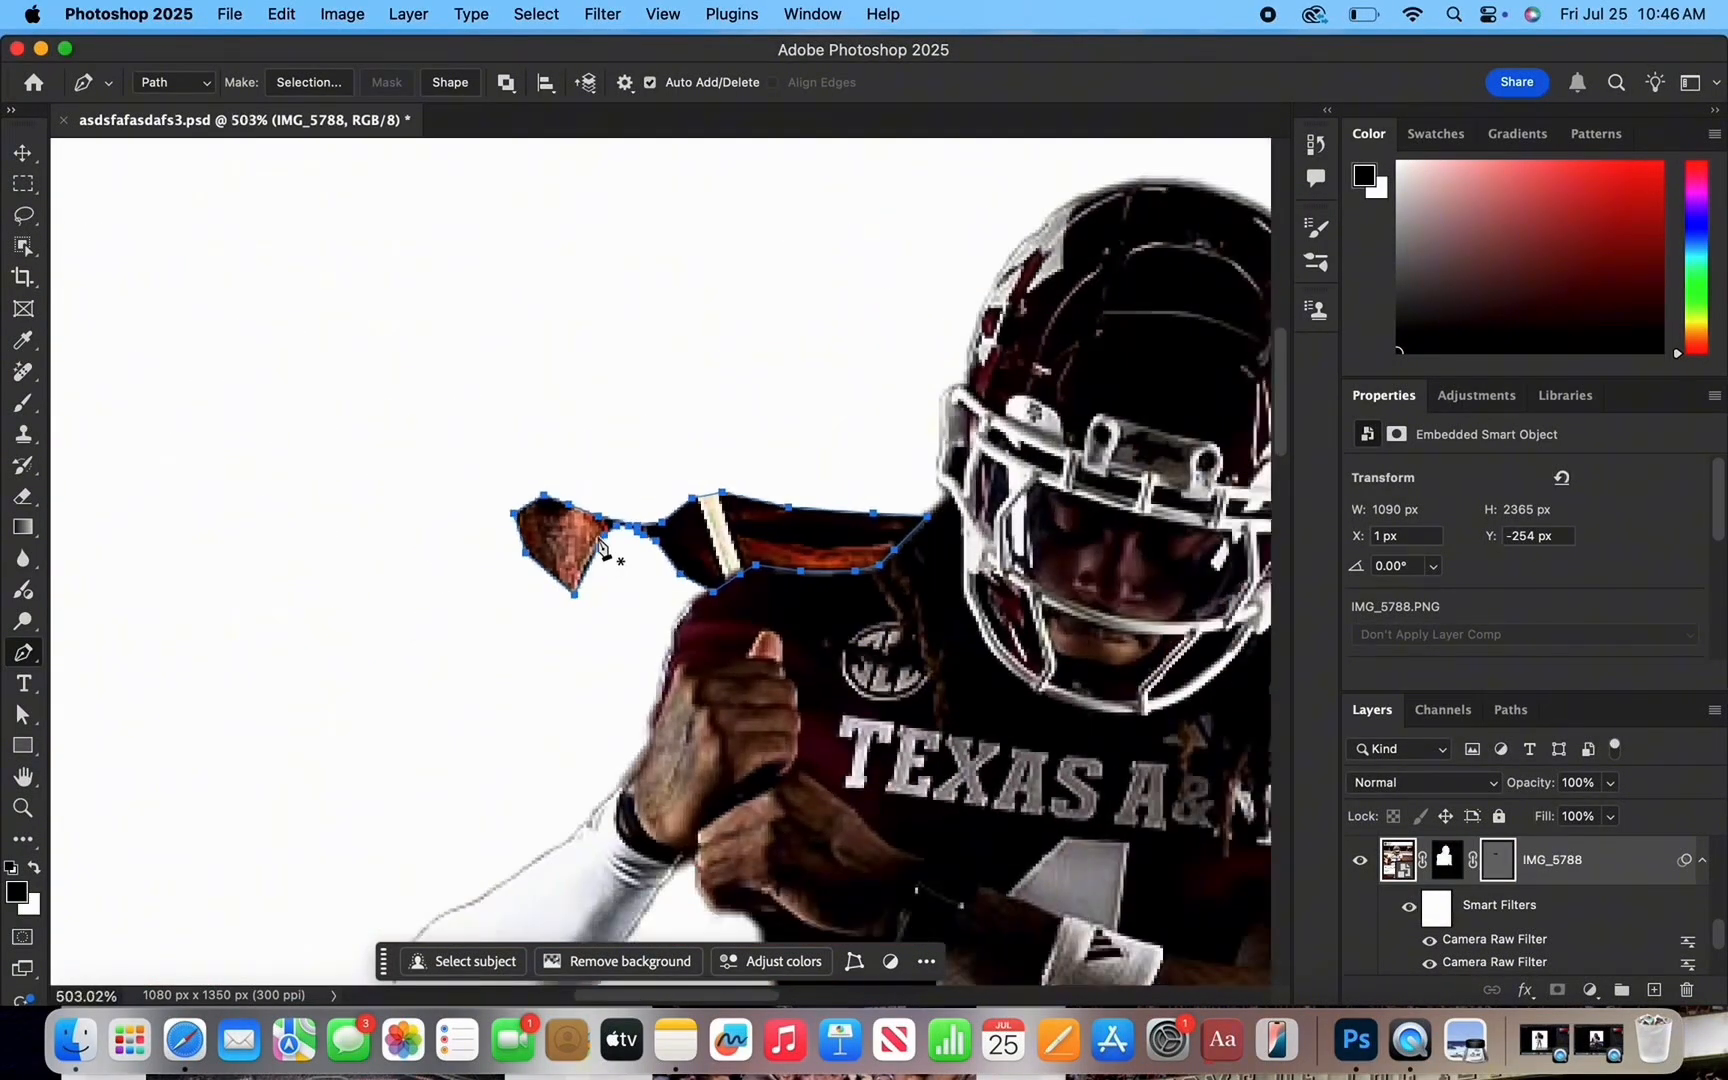
pyautogui.scroll(-5, 600, 545)
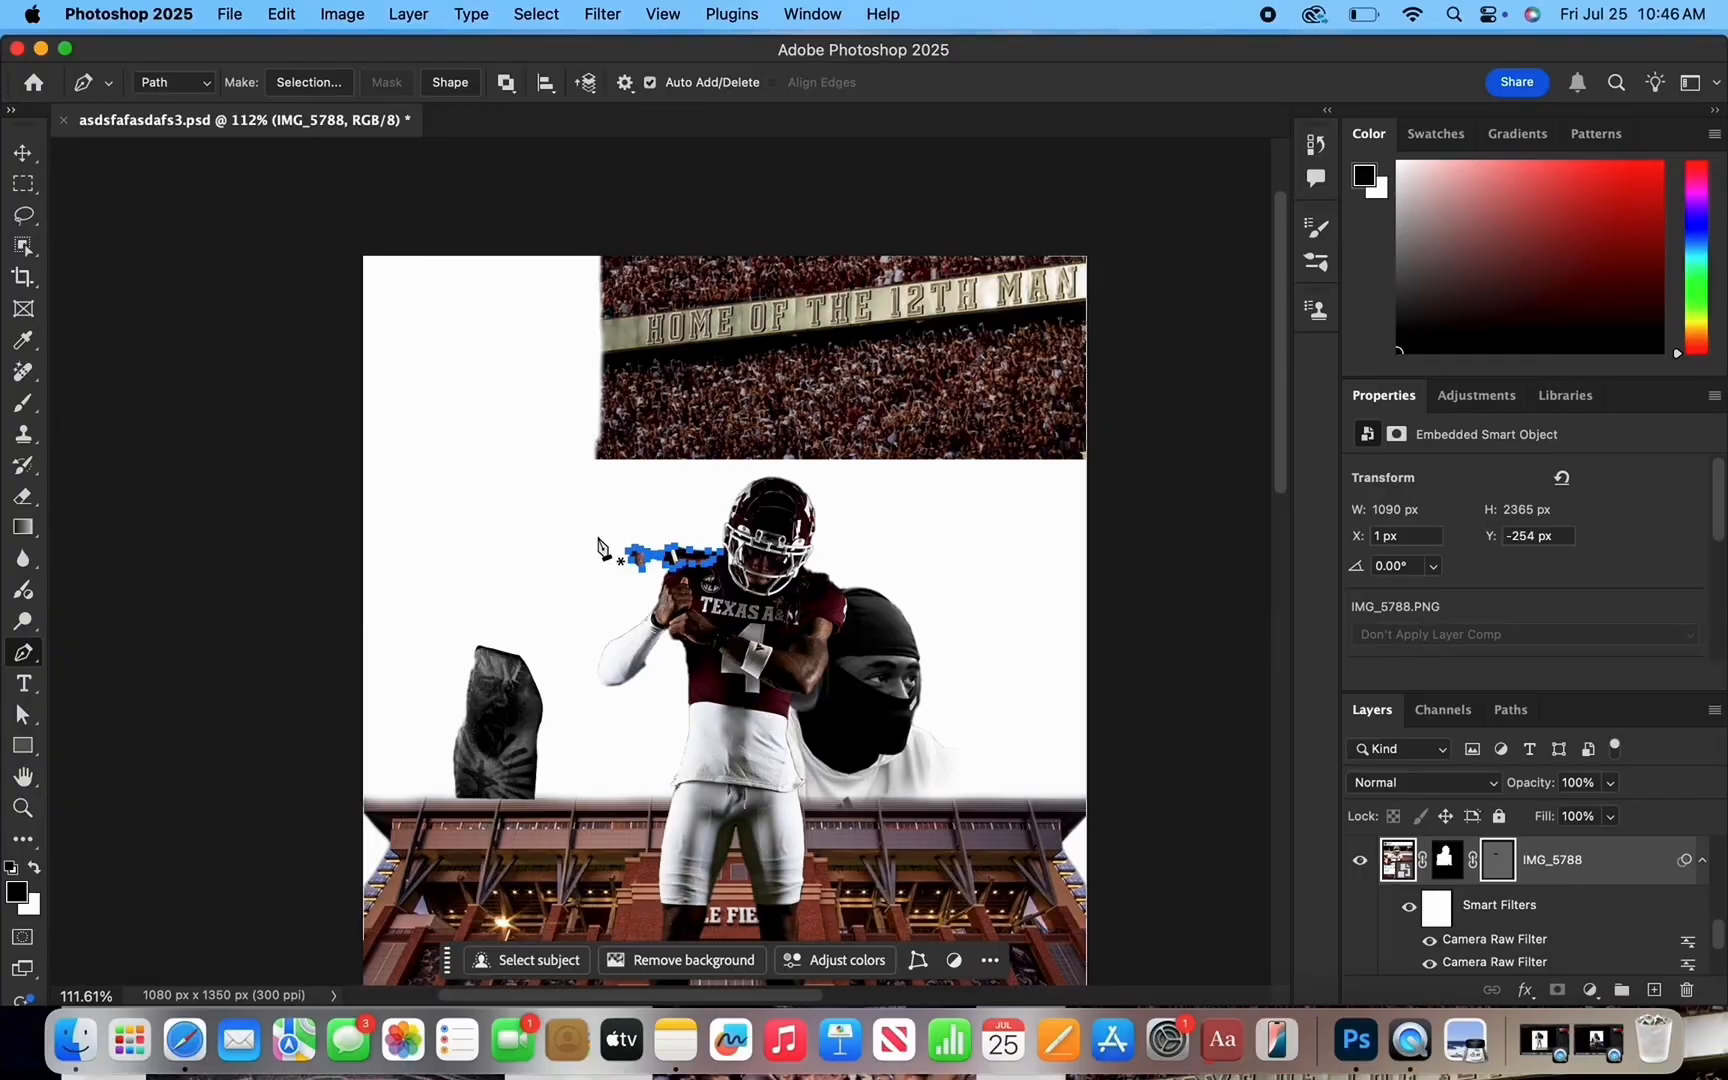
# Place the greyscale skin cut-out wqeewqqwe.png from the desktop into the poster at 100% scale.
pyautogui.click(25, 160)
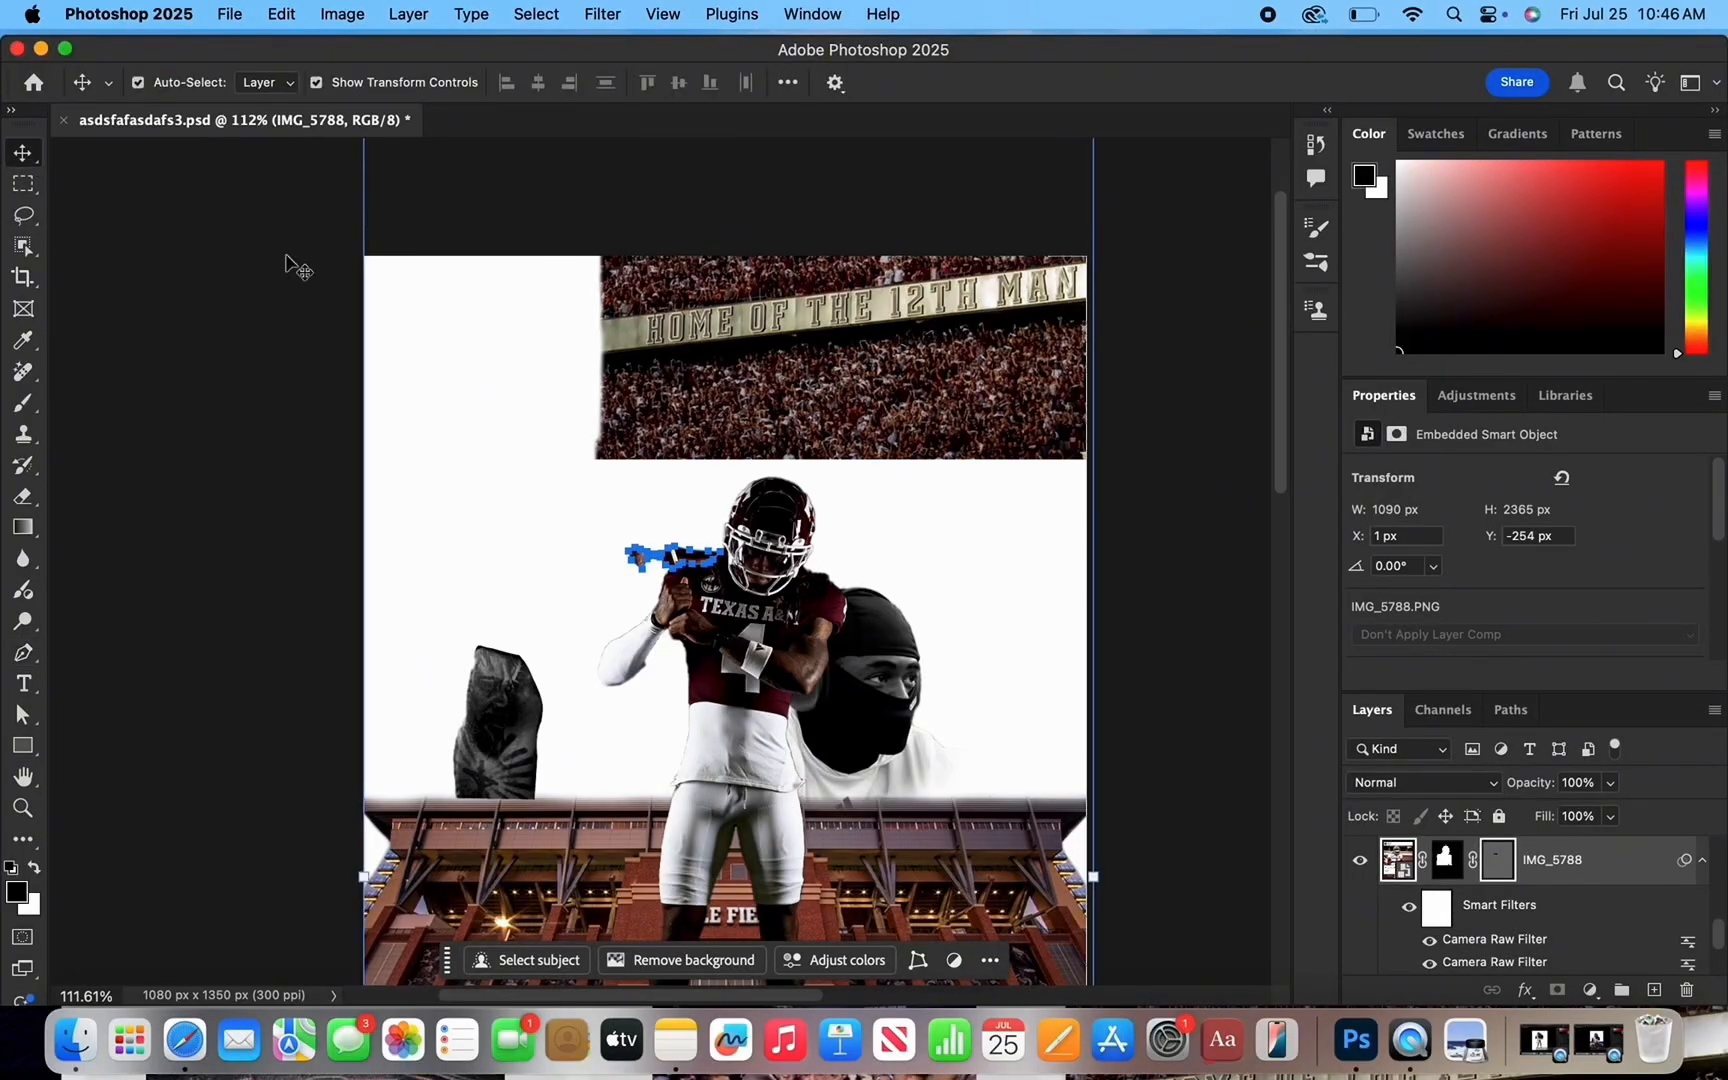
pyautogui.scroll(-3, 1583, 906)
pyautogui.click(1583, 906)
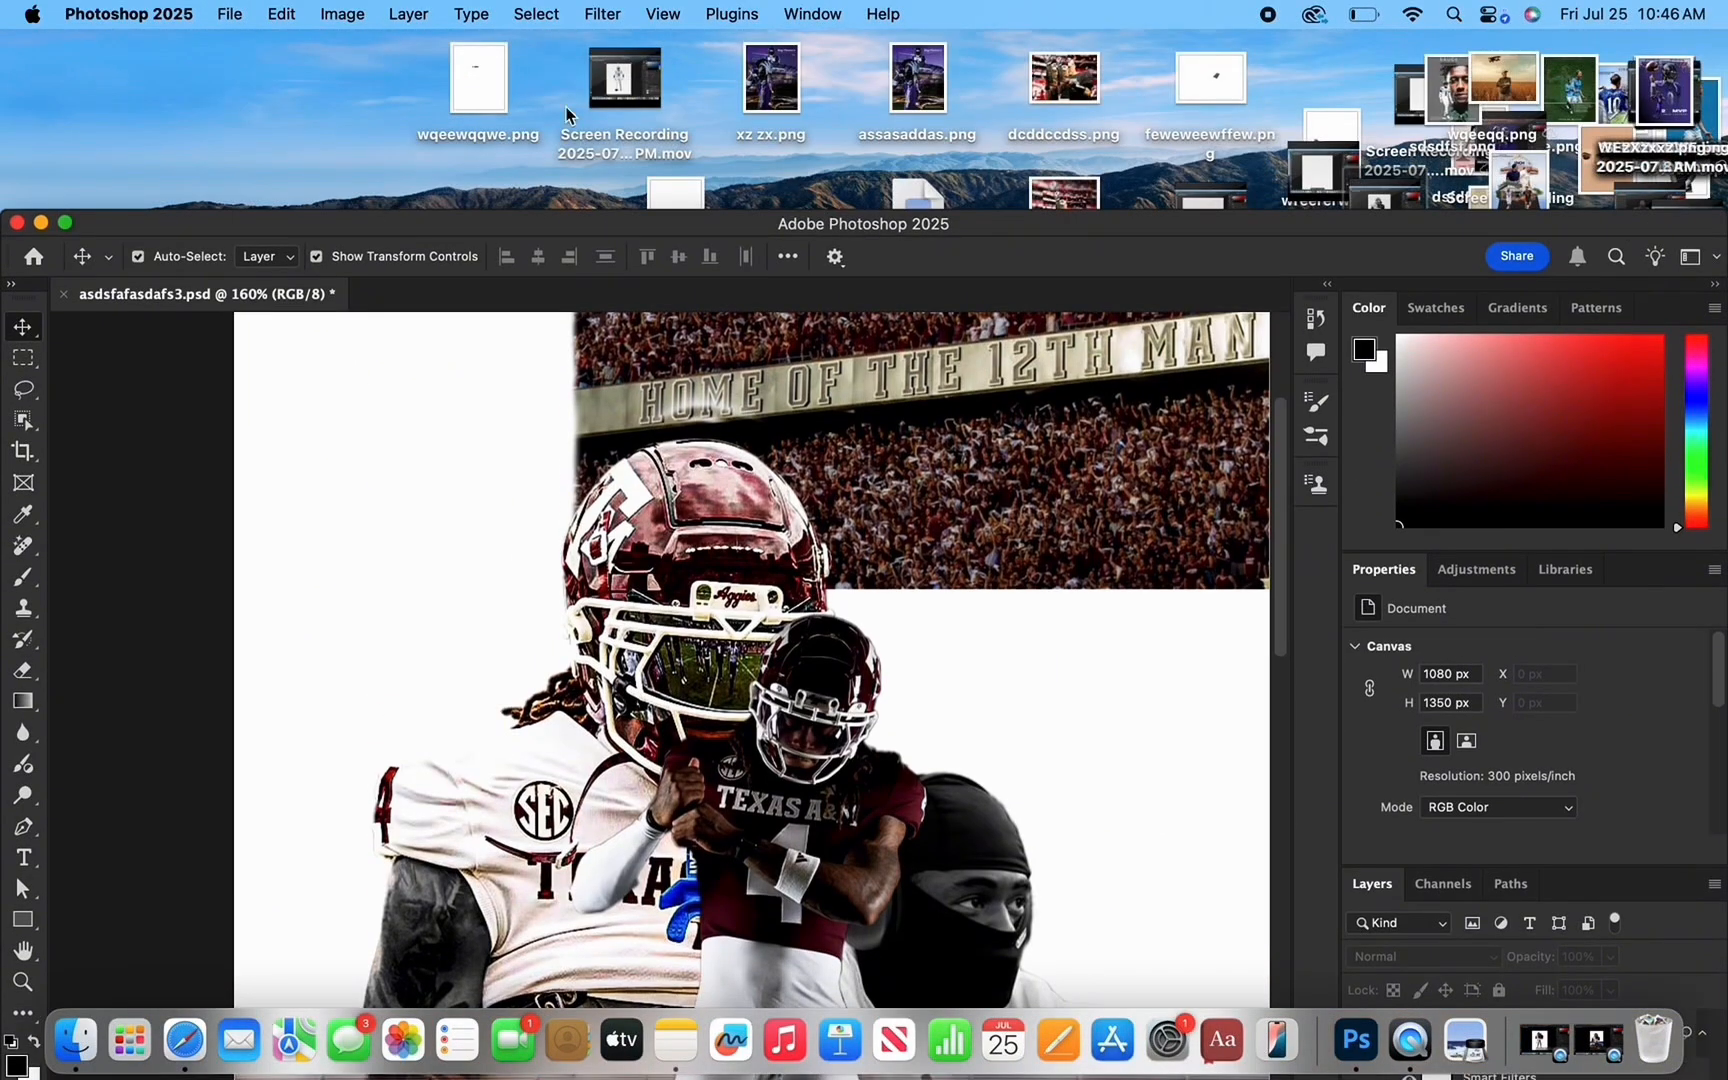
pyautogui.moveTo(490, 85); pyautogui.dragTo(513, 613)
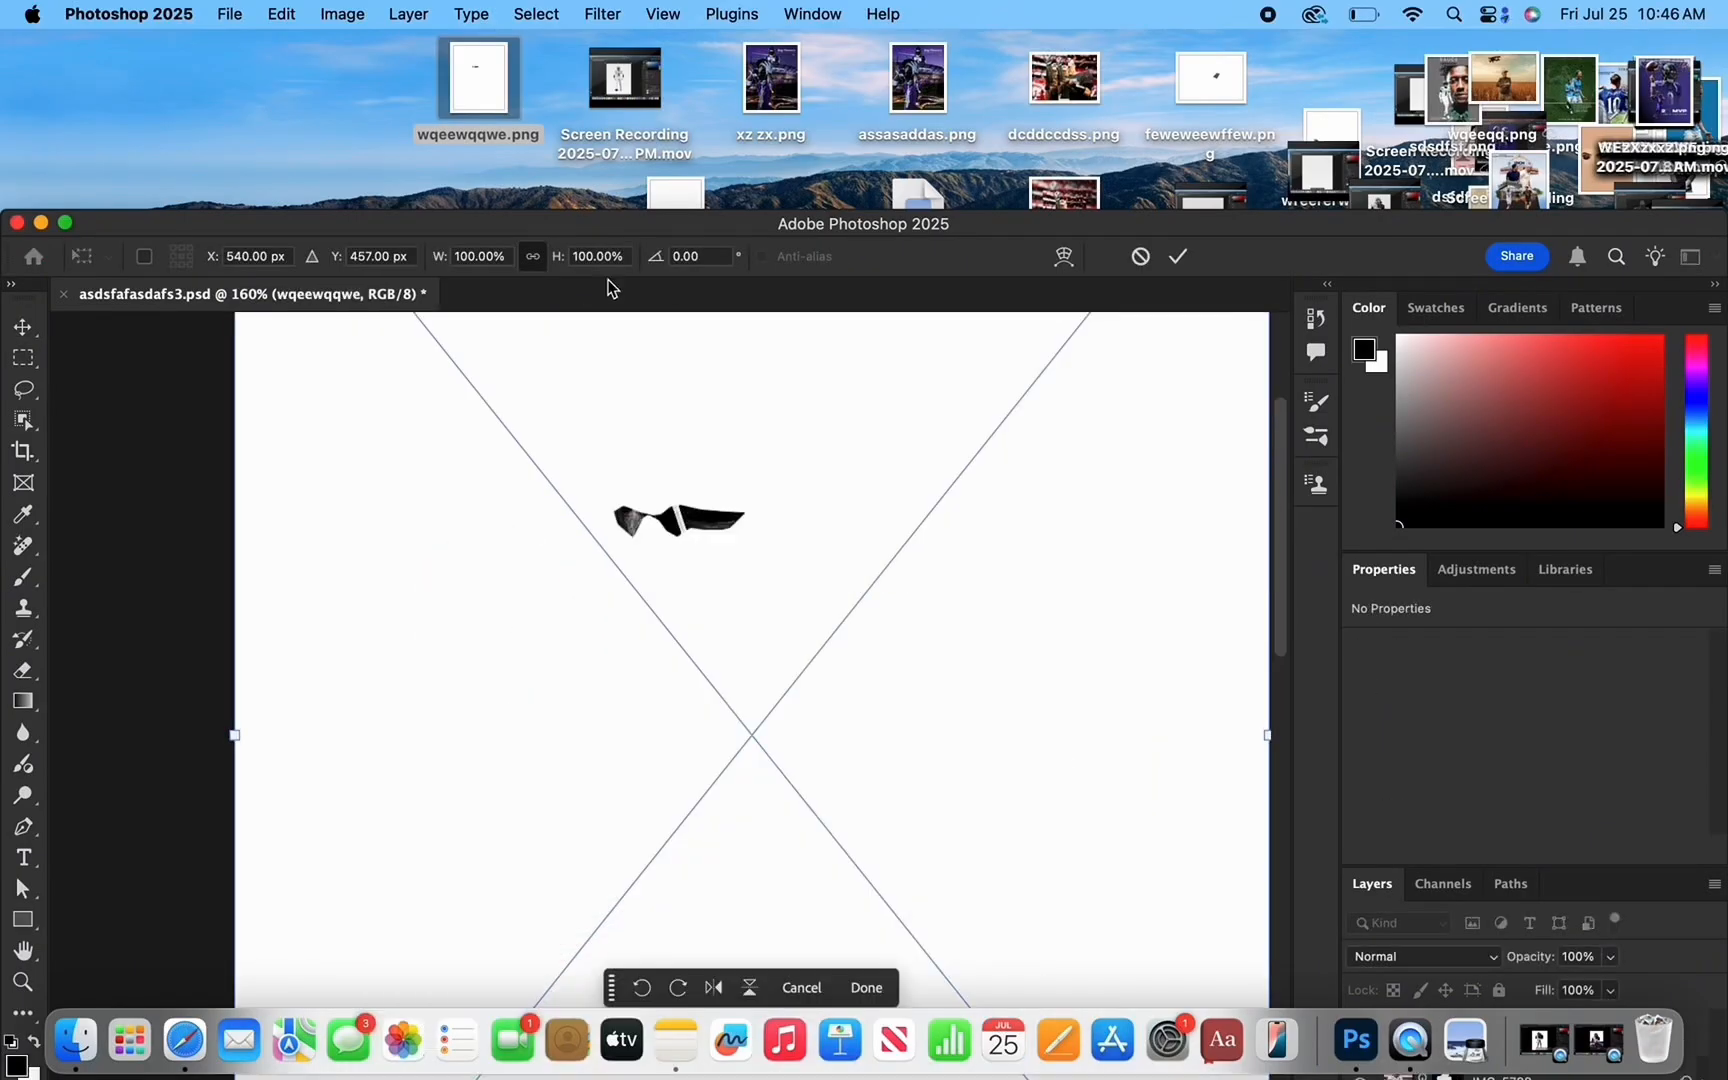
pyautogui.click(869, 987)
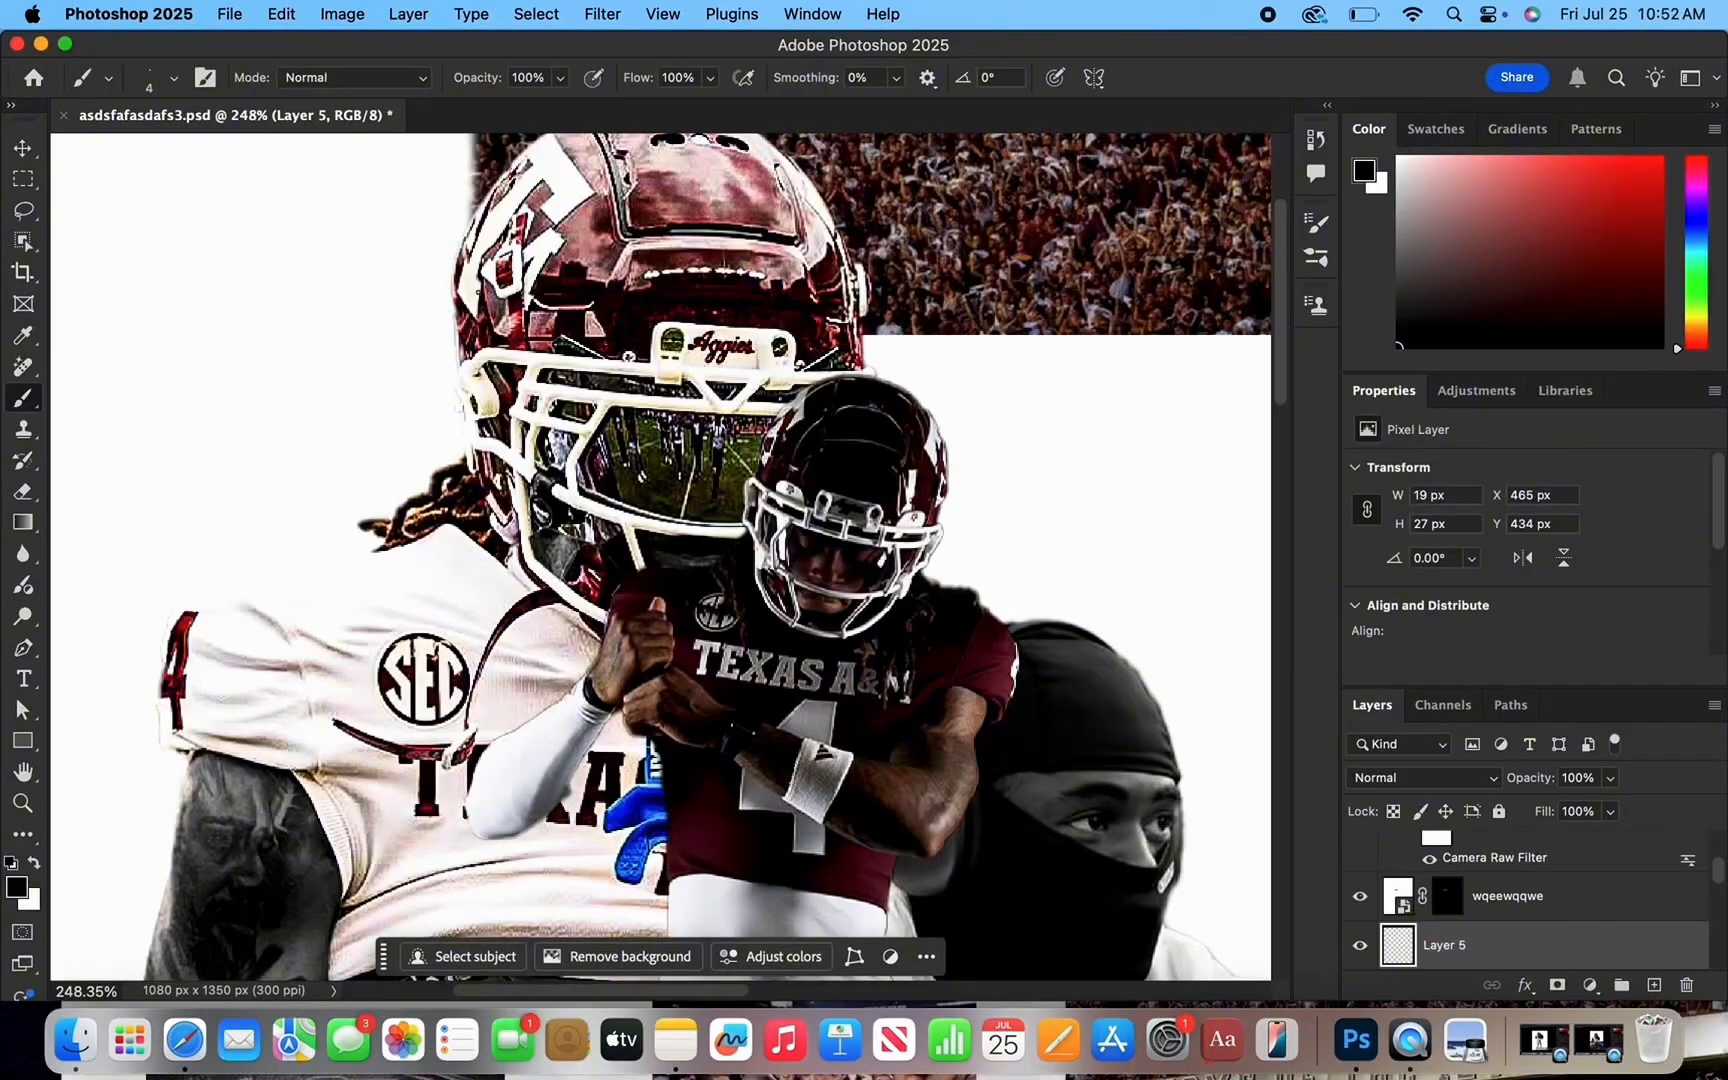
# Paint black with the 4 px brush on Layer 5 along the lower edge of the neck area under the large helmet's facemask.
pyautogui.scroll(10, 466, 491)
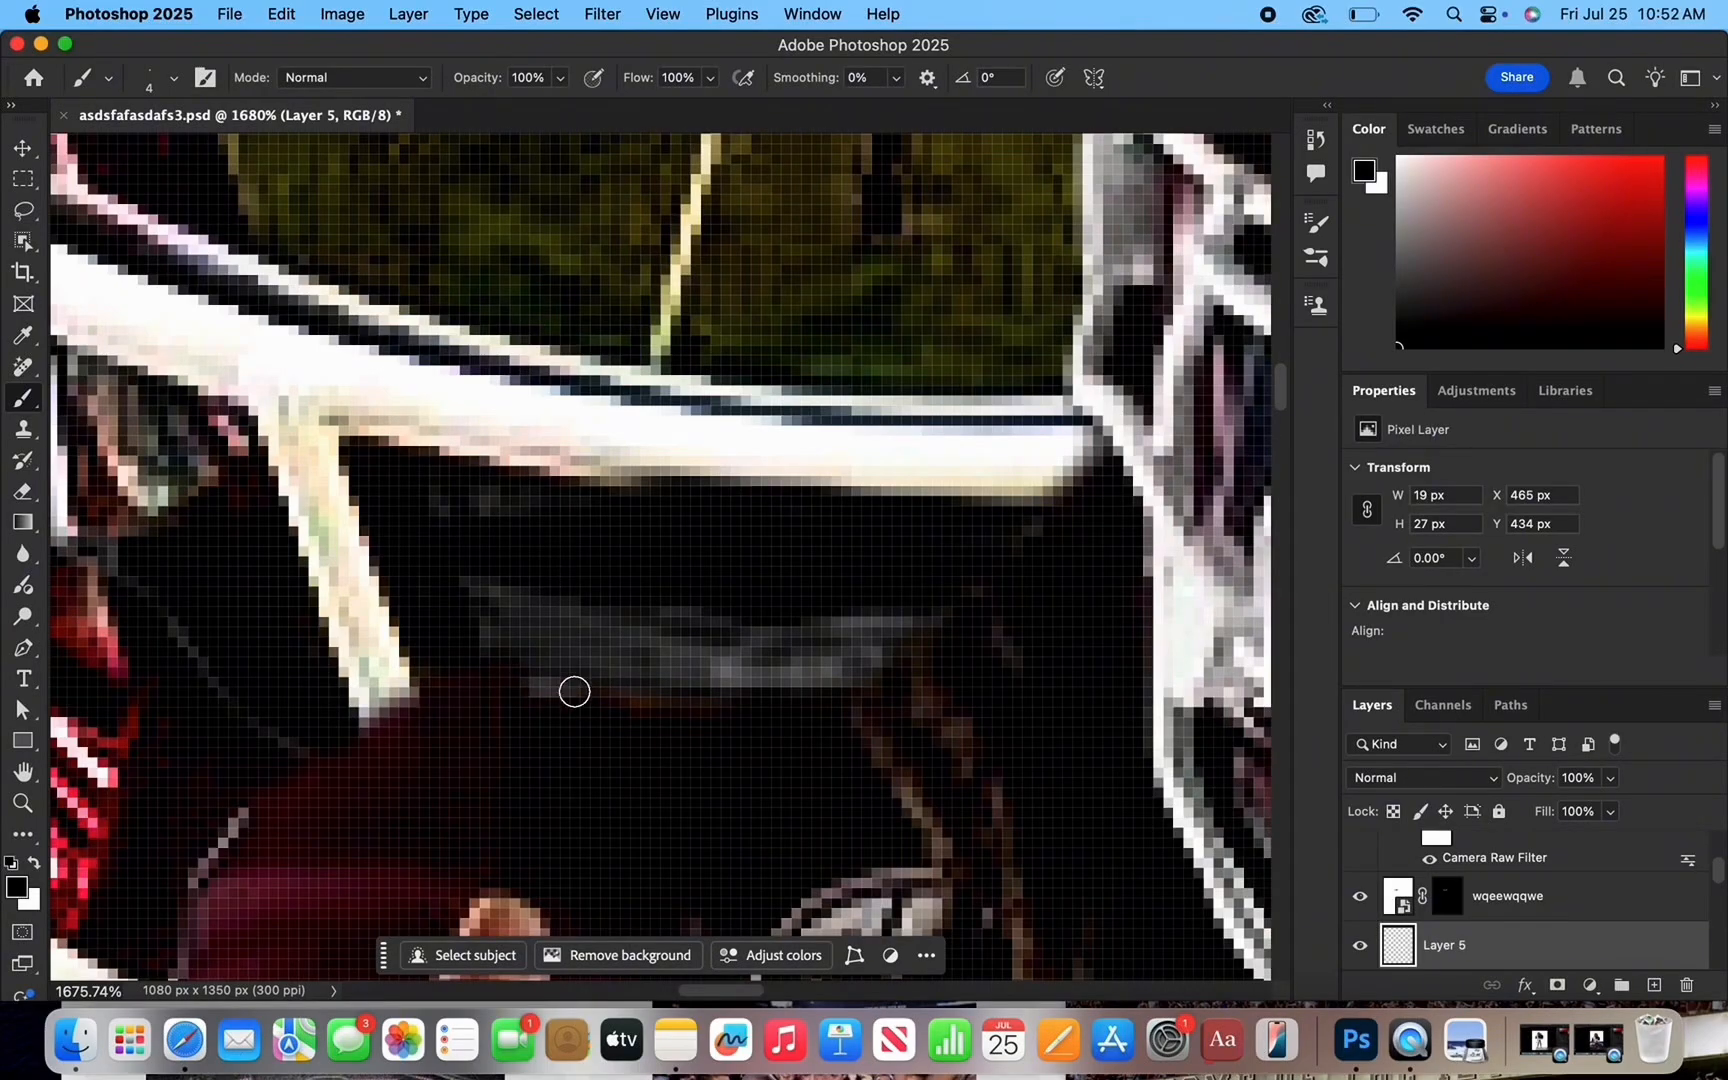
pyautogui.scroll(-10, 707, 702)
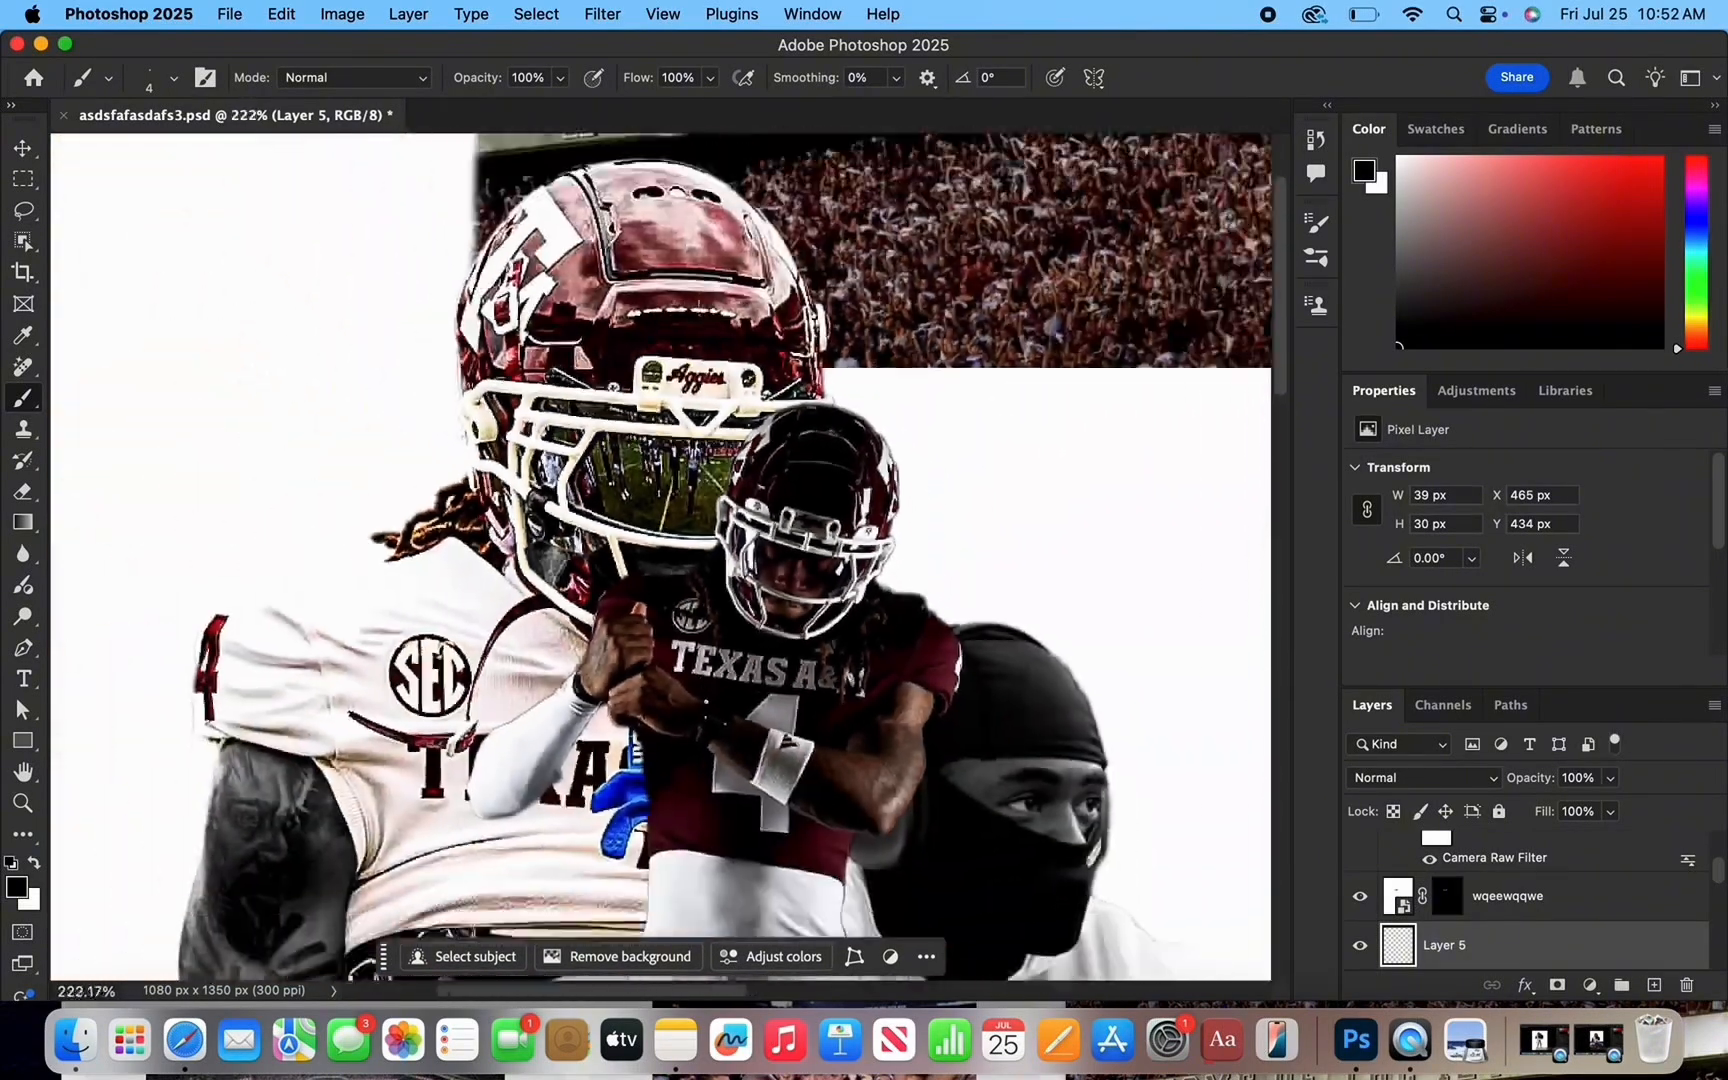
# Paint black with the 4 px brush on the wqeewqqwe layer mask along the facemask bar bordering the grey neck area.
pyautogui.scroll(6, 706, 701)
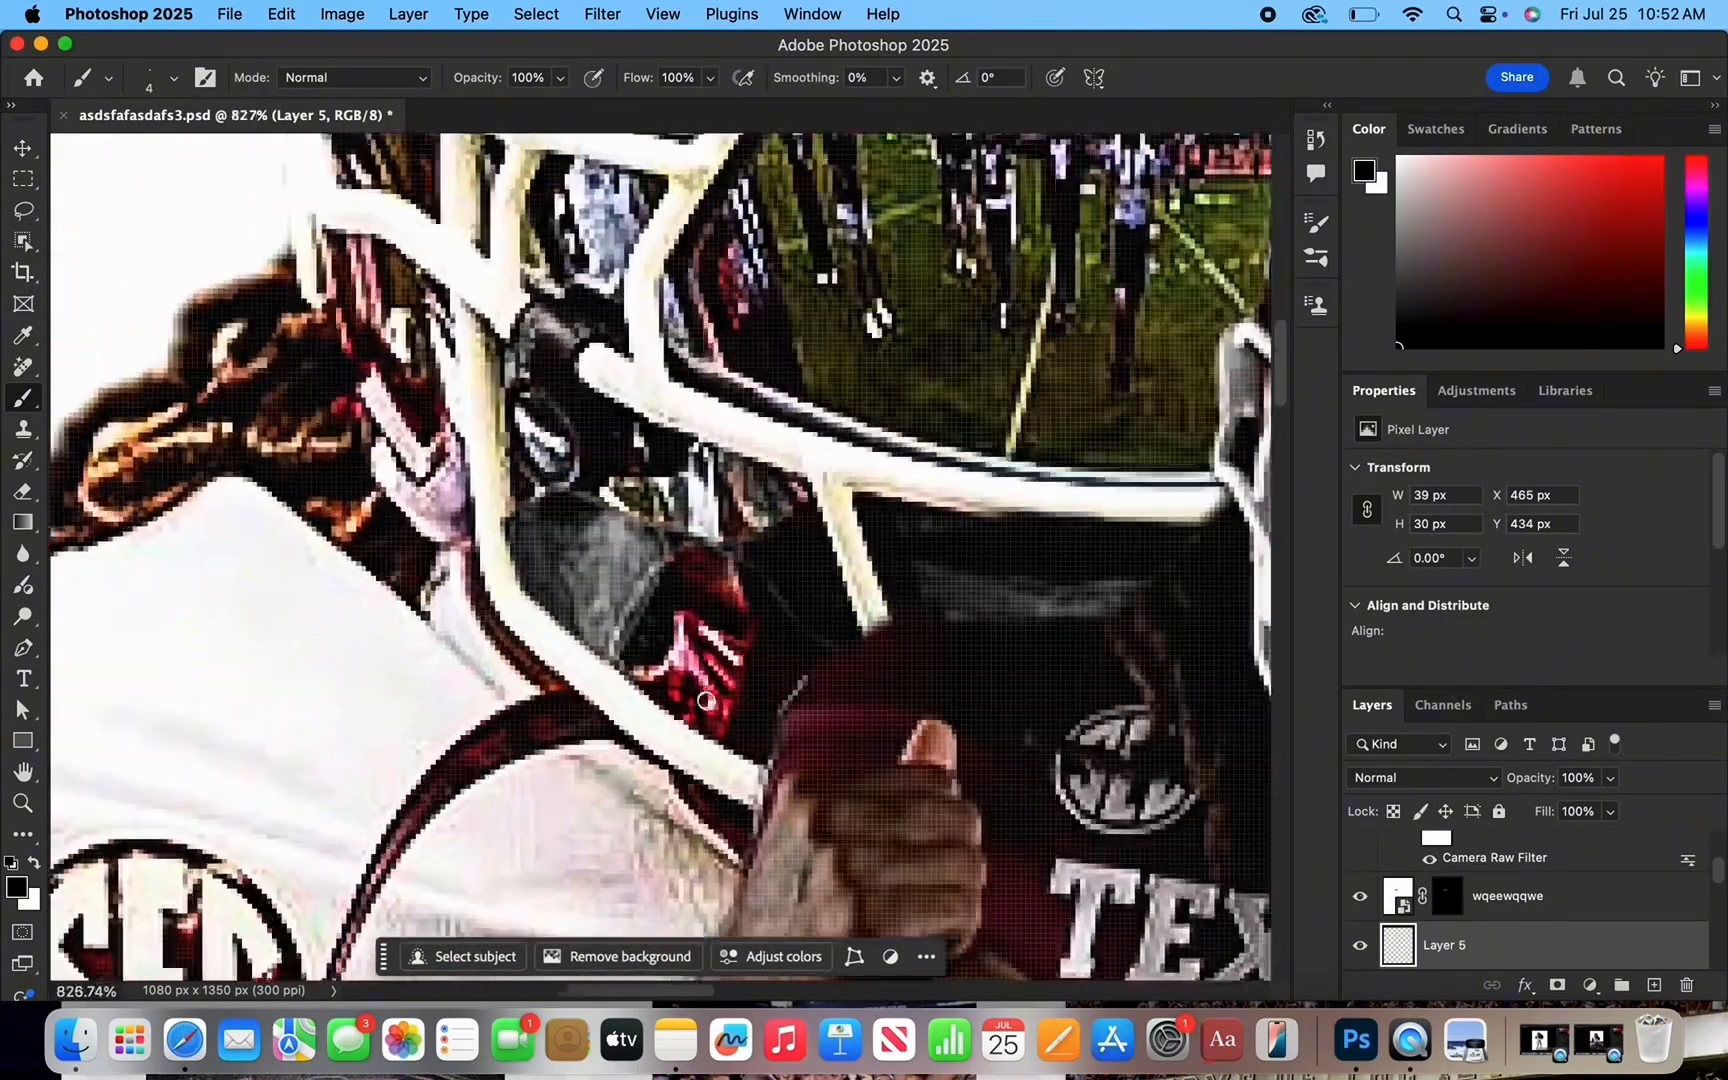
pyautogui.scroll(2, 706, 701)
pyautogui.click(474, 618)
pyautogui.press('super+z')
pyautogui.click(1447, 895)
pyautogui.moveTo(448, 556); pyautogui.dragTo(436, 514)
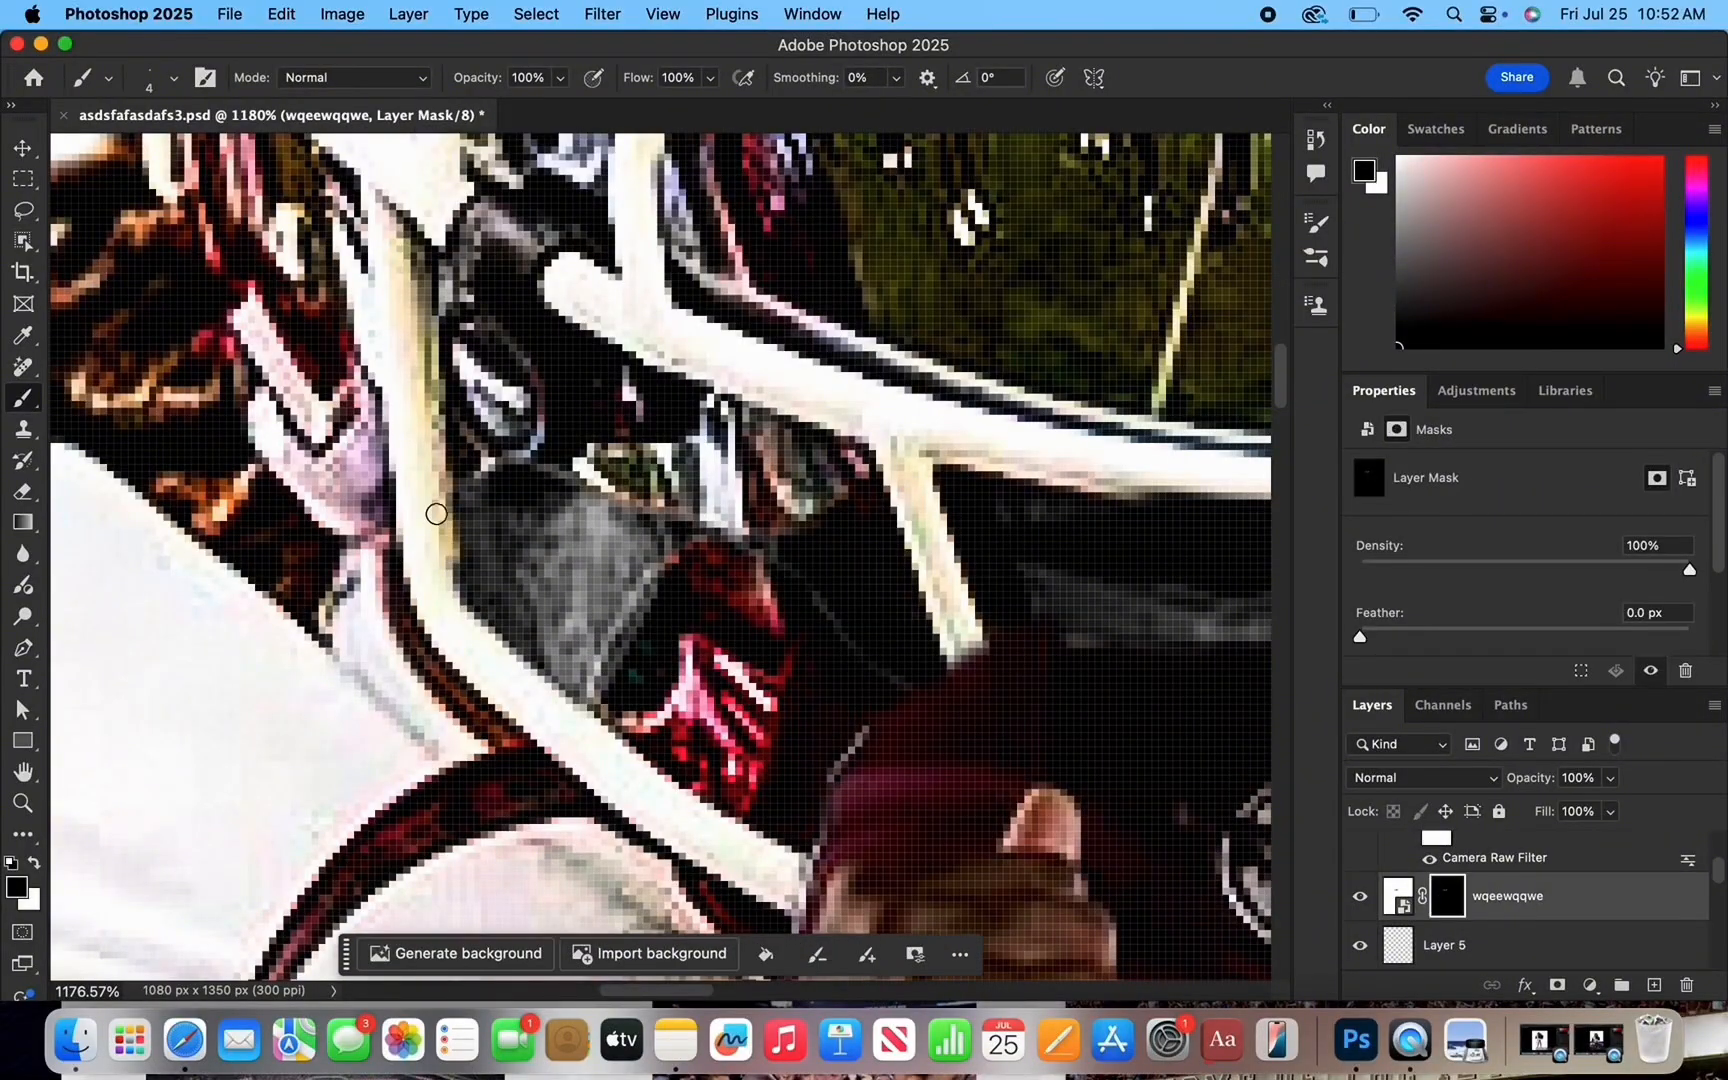
pyautogui.scroll(-6, 436, 514)
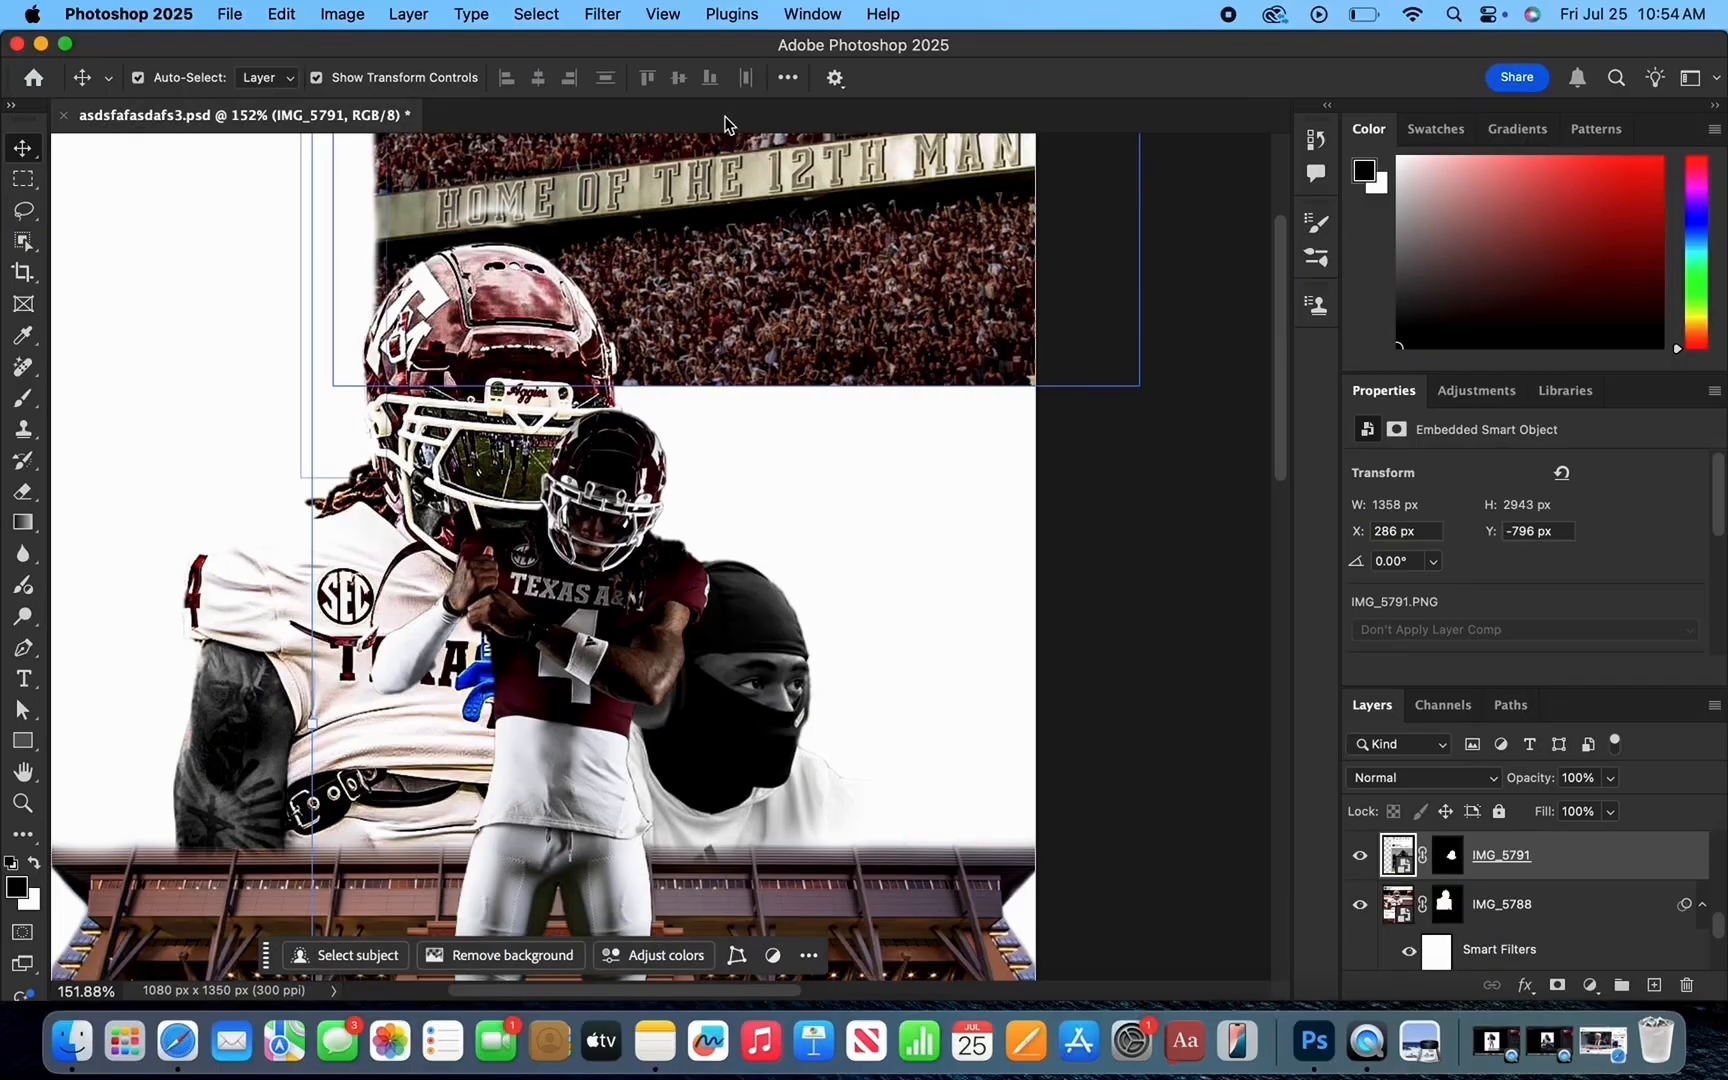
# Start a Camera Raw Filter on the IMG_5791 balaclava player and set Blacks to -34.
pyautogui.click(606, 14)
pyautogui.click(640, 216)
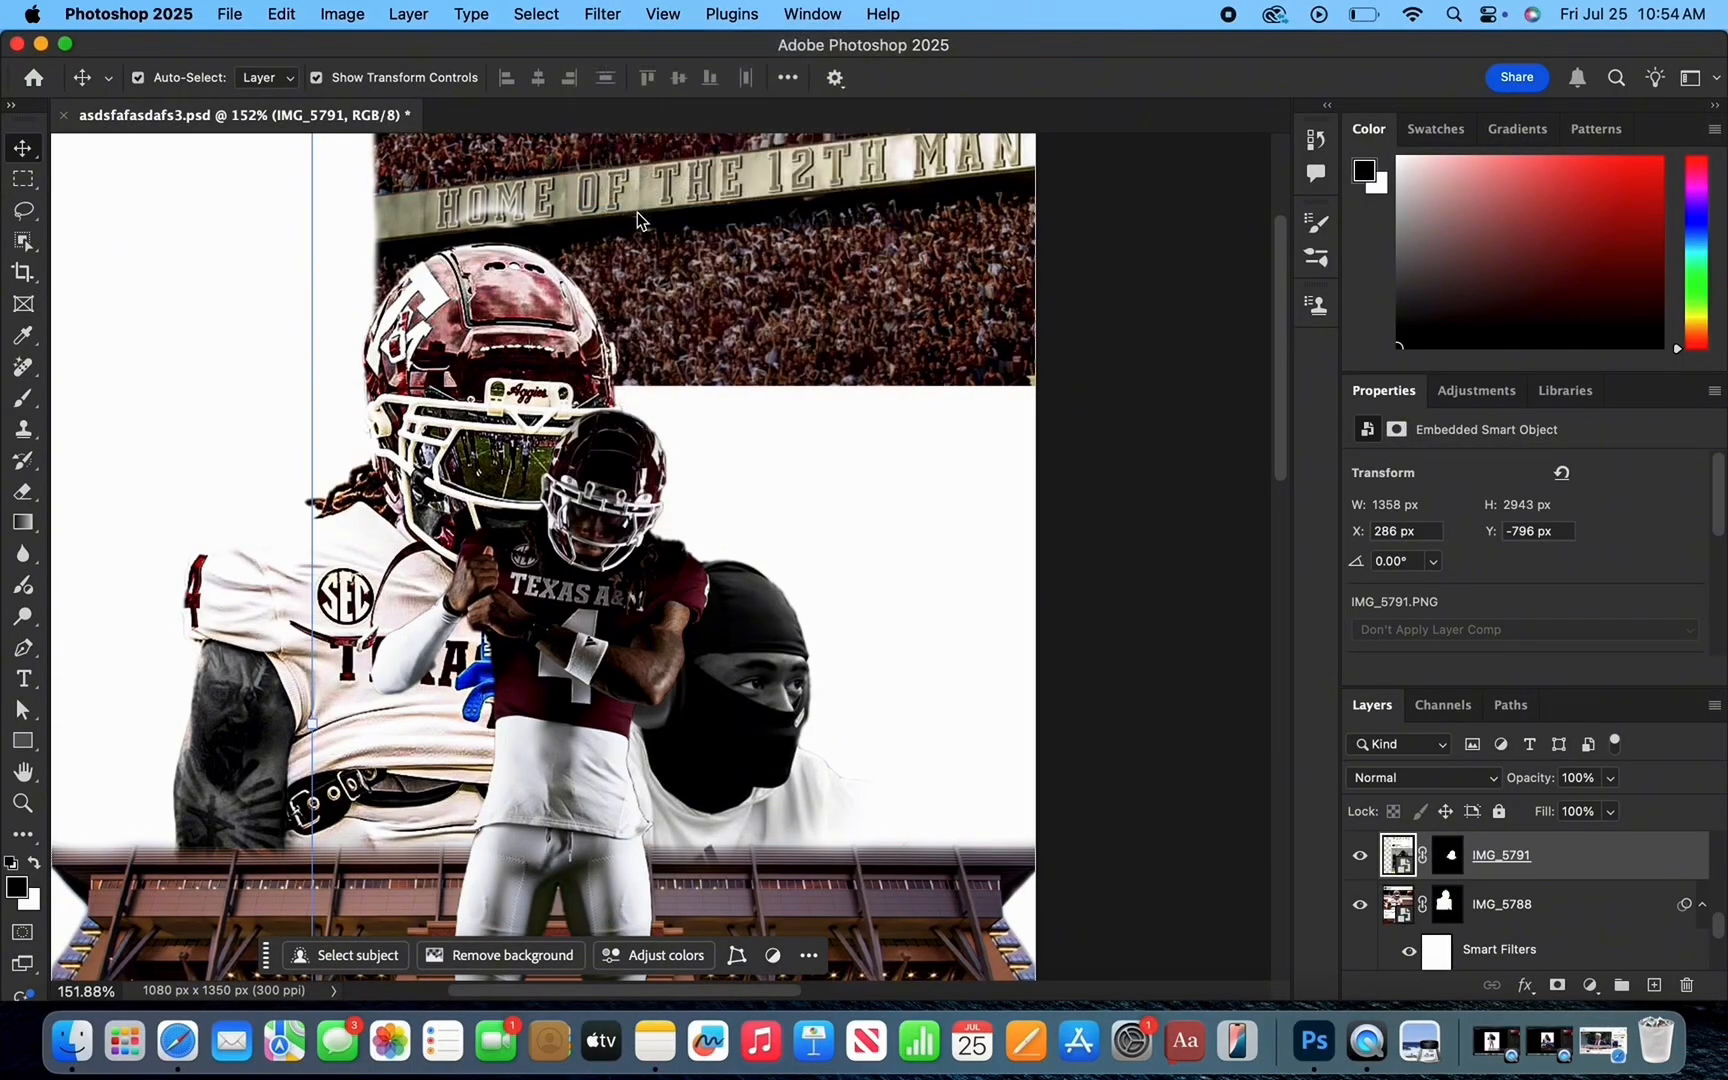
pyautogui.scroll(5, 788, 578)
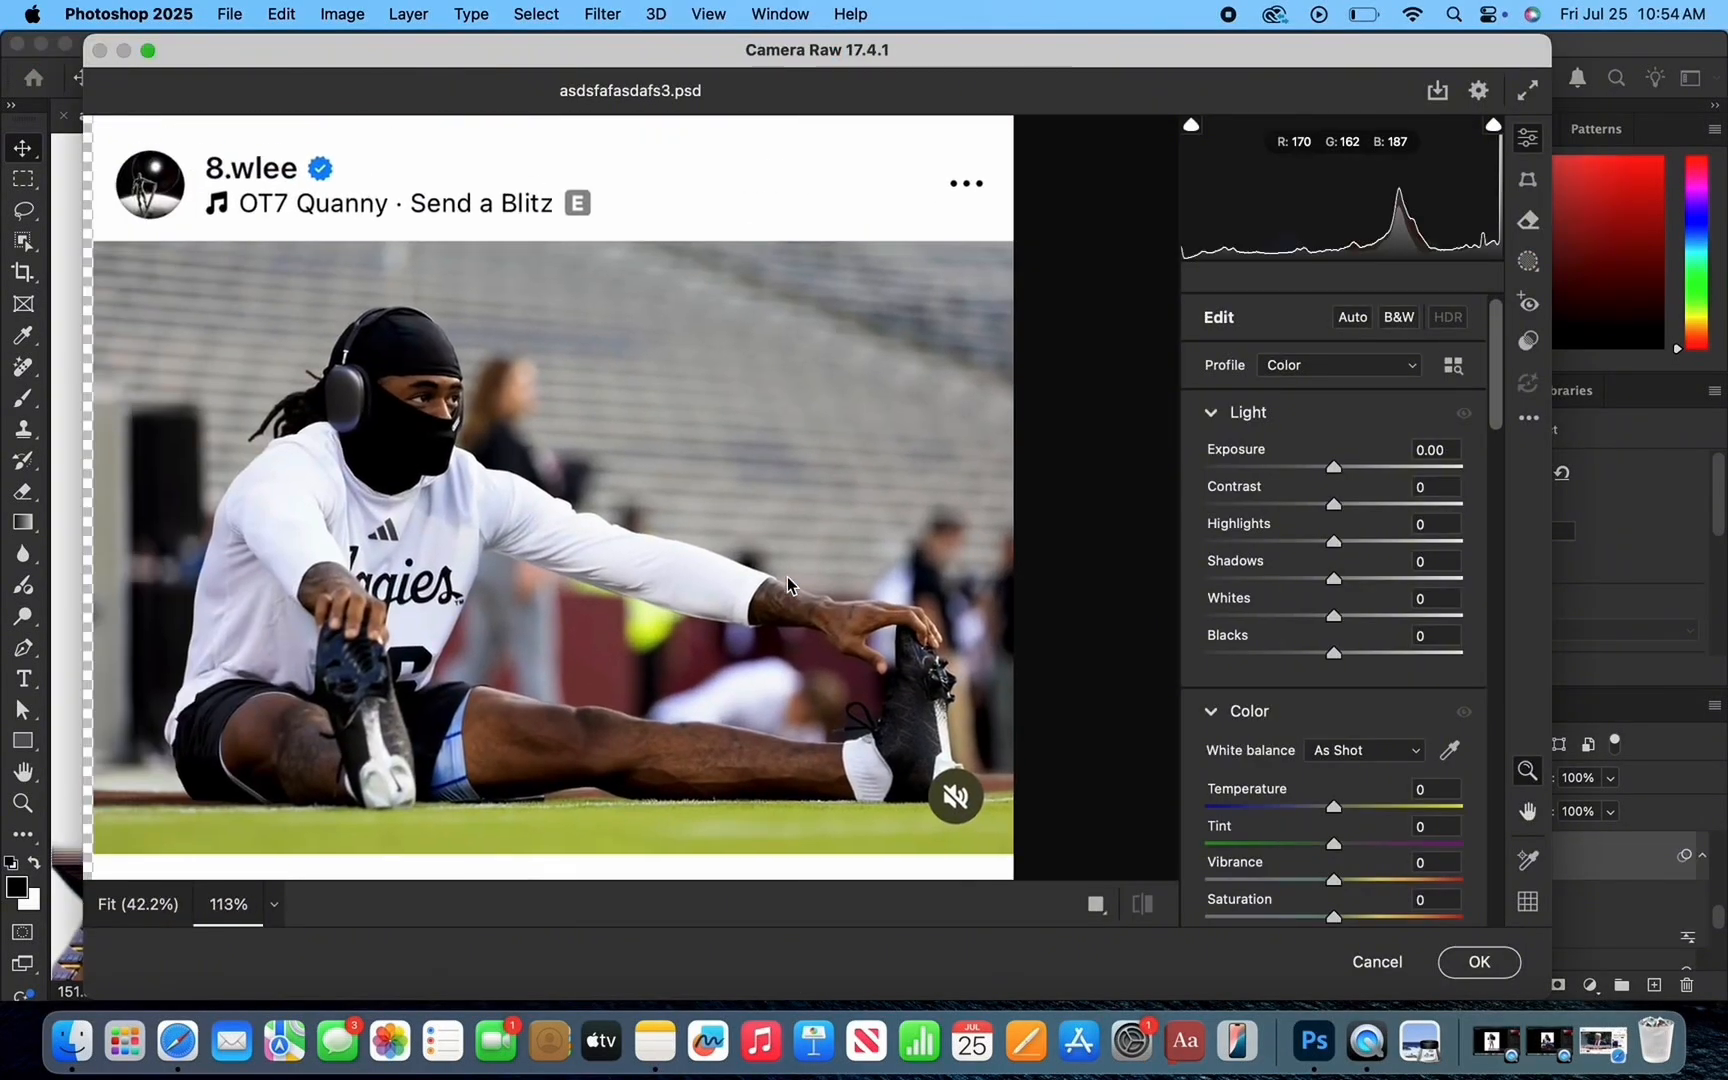
pyautogui.hscroll(-8, 788, 578)
pyautogui.scroll(3, 788, 578)
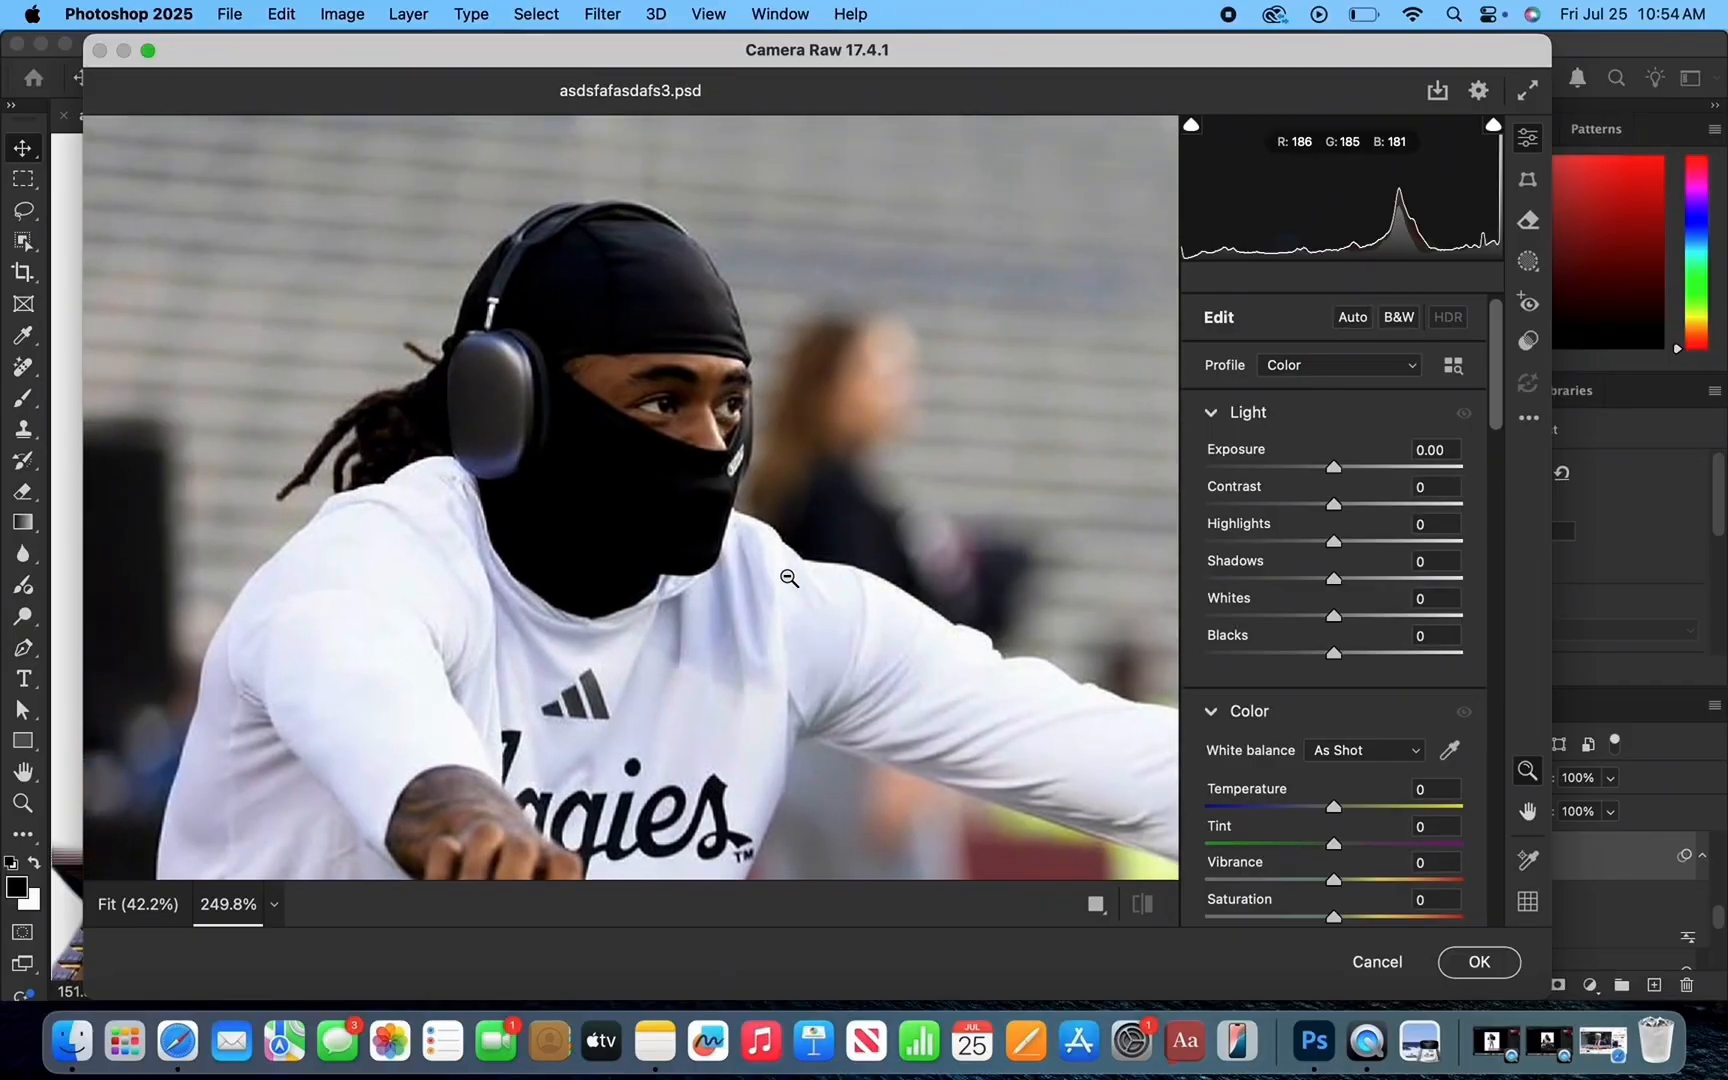
pyautogui.scroll(-2, 1400, 615)
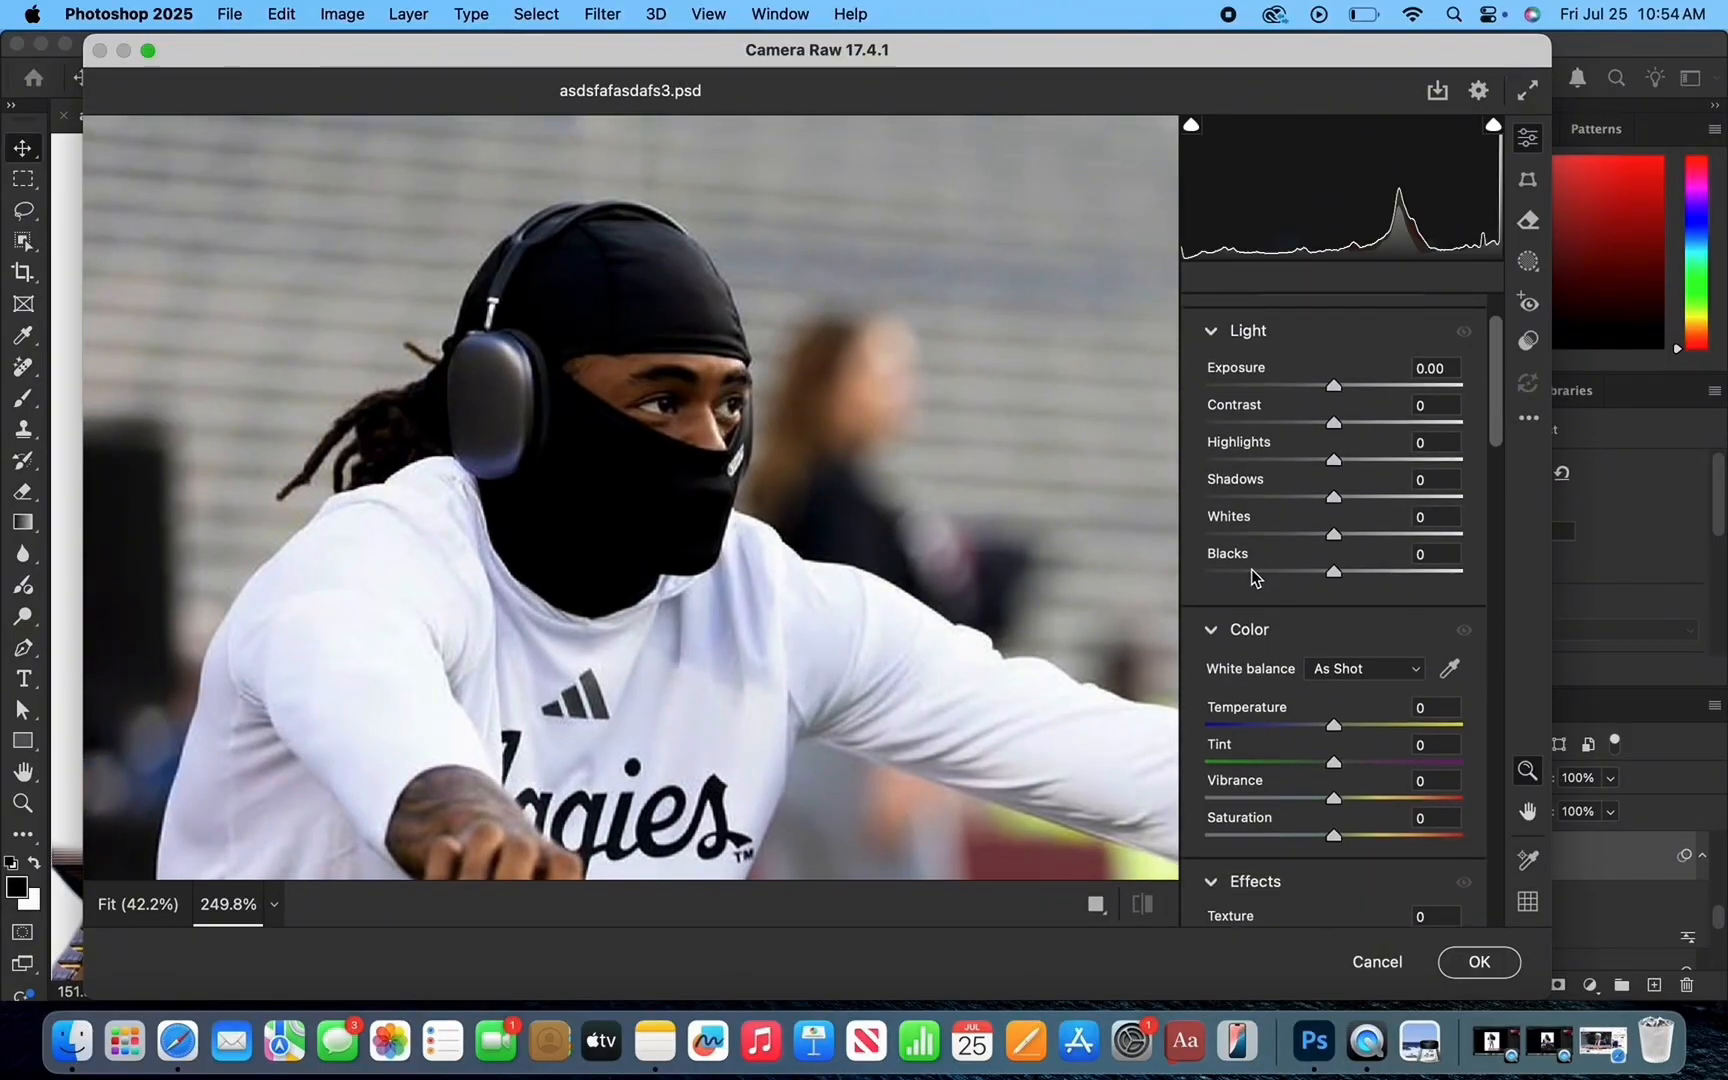
pyautogui.click(1290, 571)
# Set Texture to +83, Clarity to +27 and Sharpening to 39 for IMG_5791, and apply the Camera Raw Filter.
pyautogui.scroll(-6, 1300, 580)
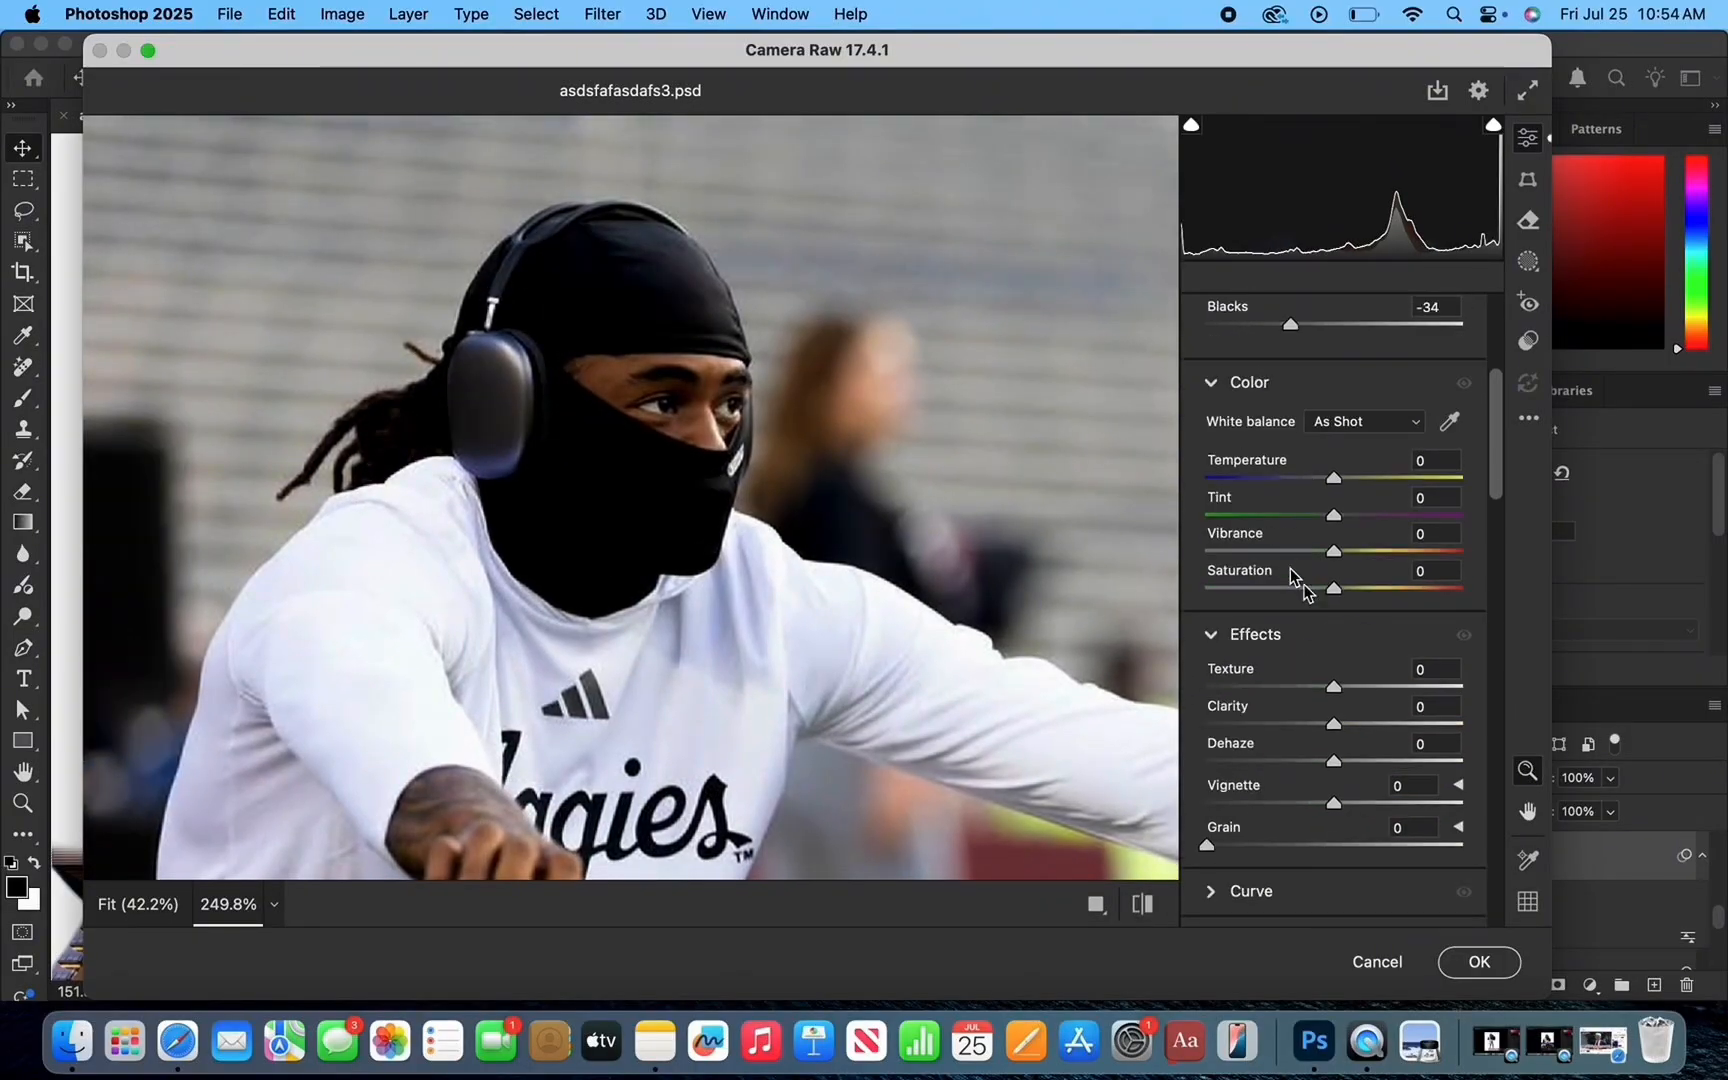
pyautogui.click(1440, 687)
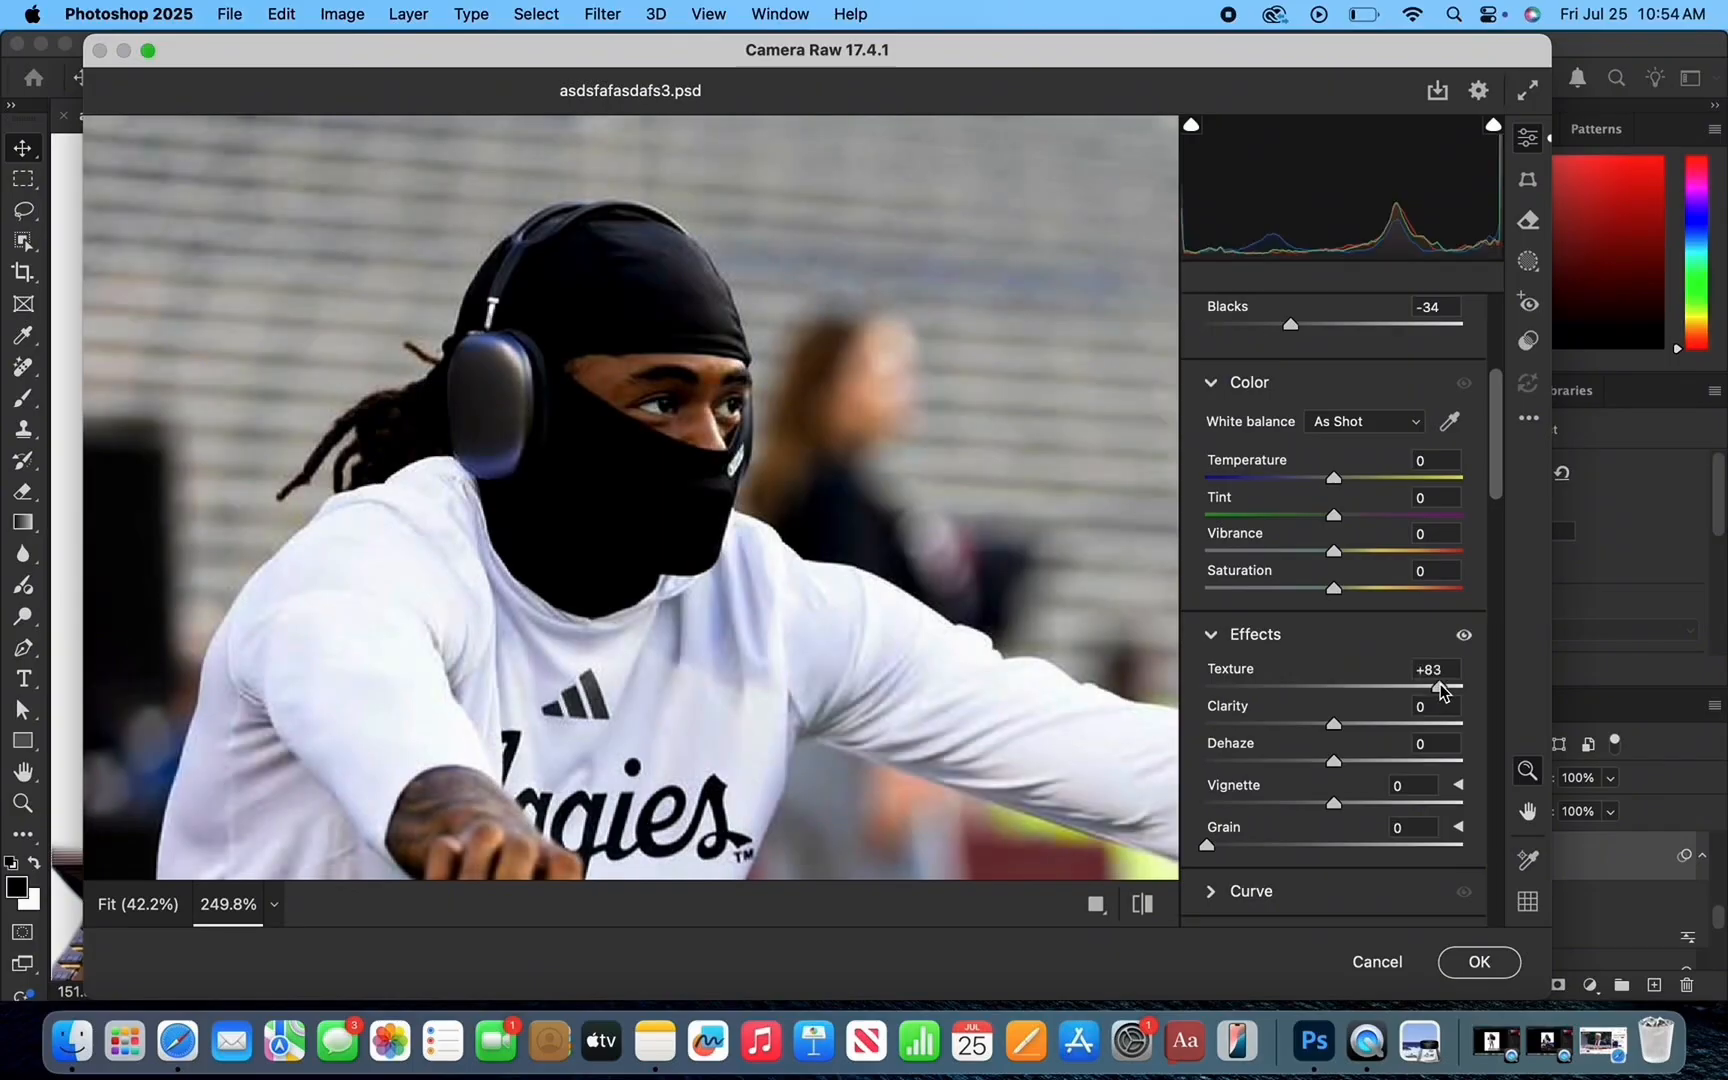
pyautogui.click(1368, 724)
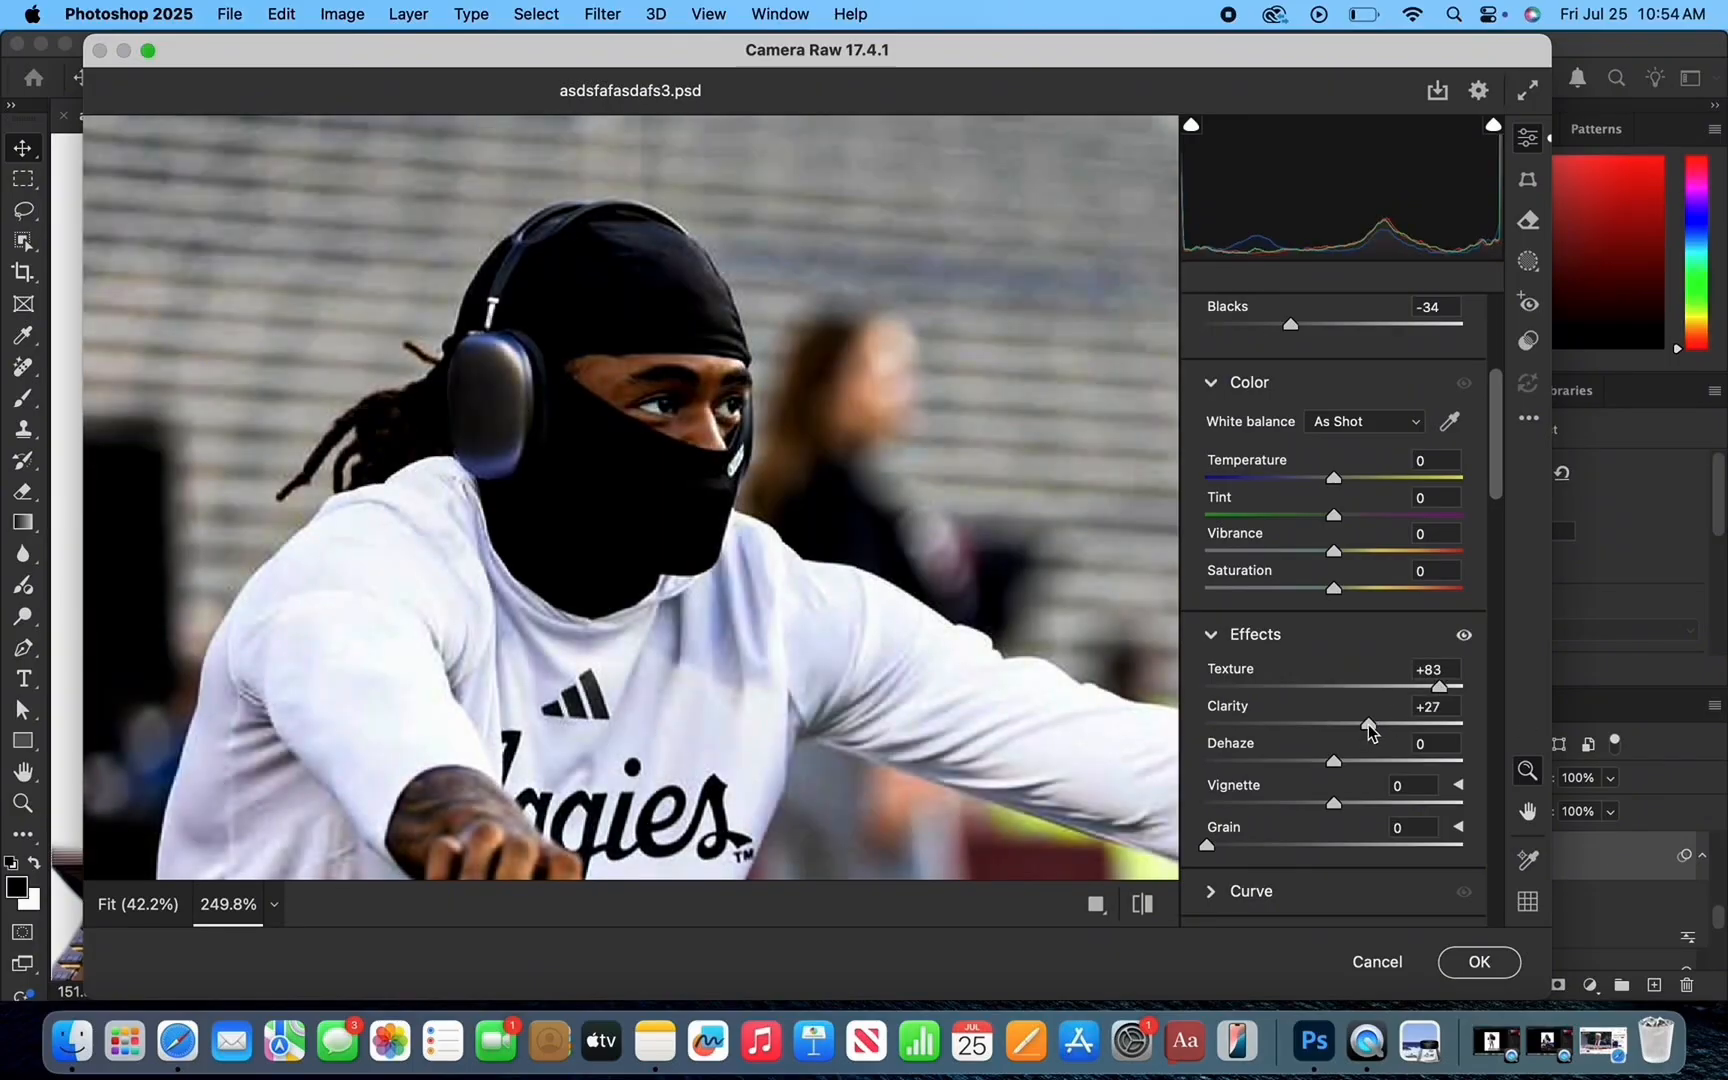
pyautogui.scroll(-10, 1360, 732)
pyautogui.scroll(-14, 1355, 740)
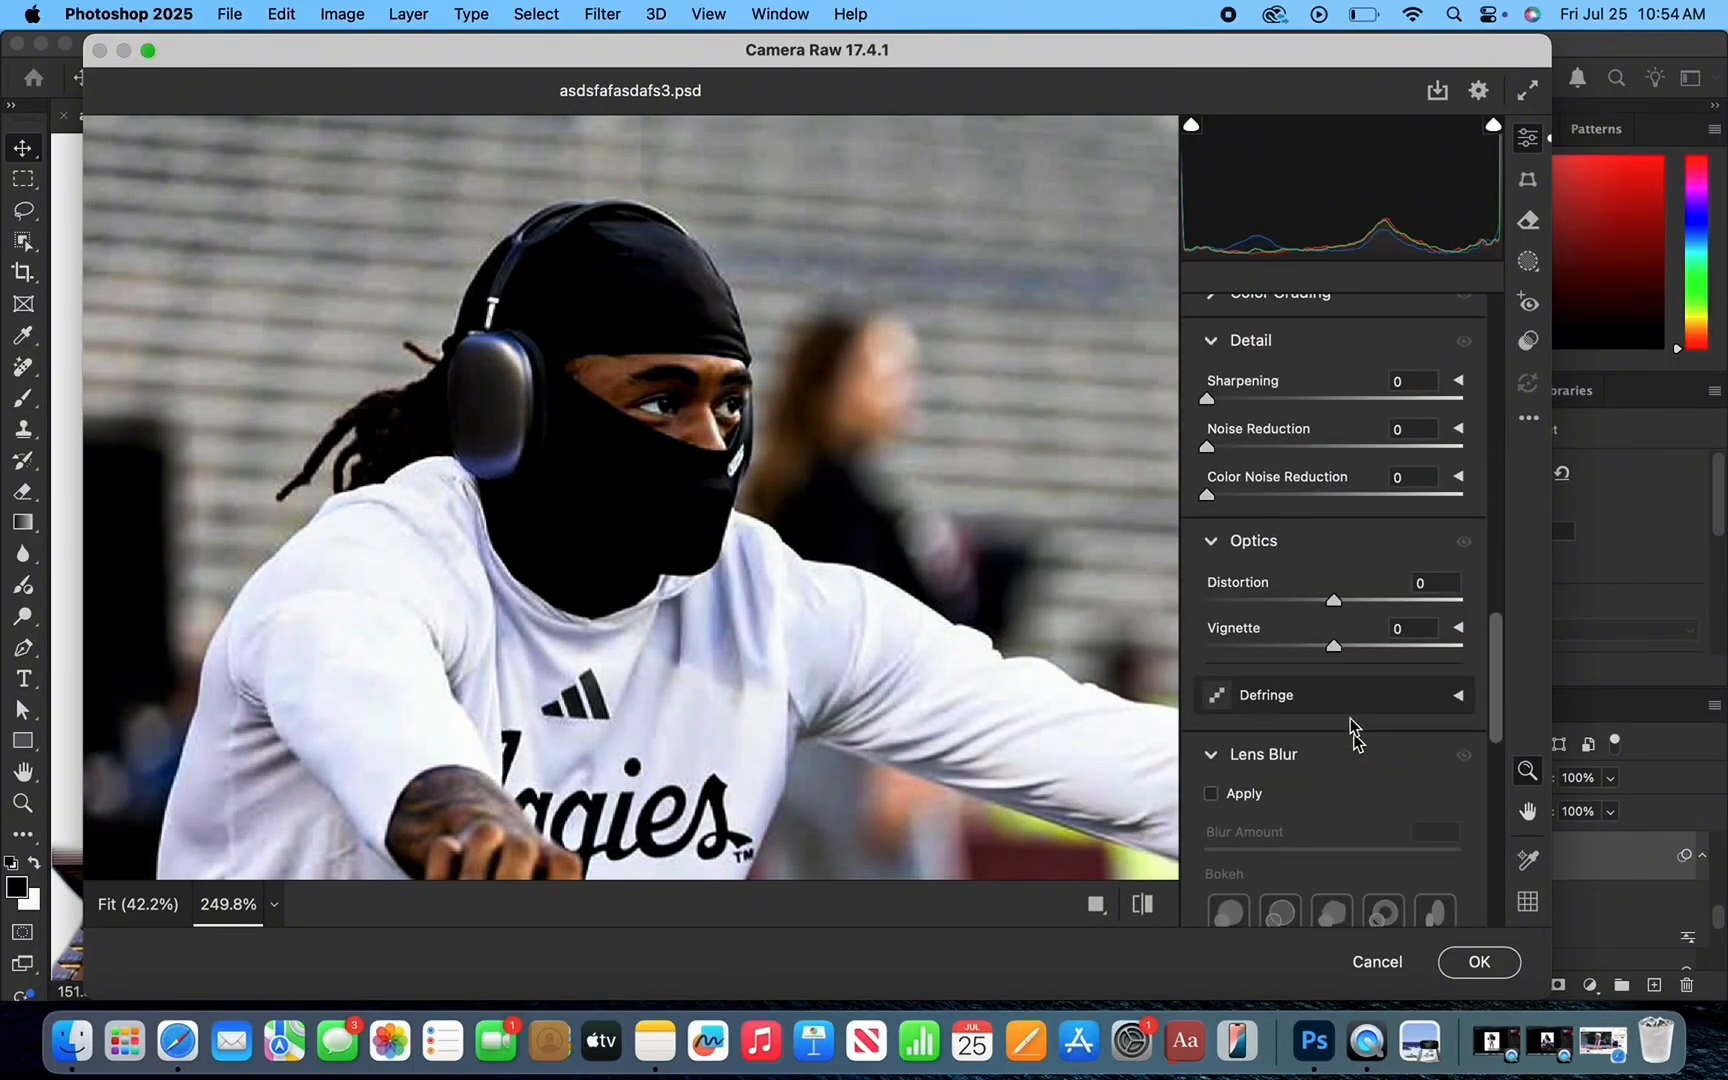
pyautogui.click(1273, 399)
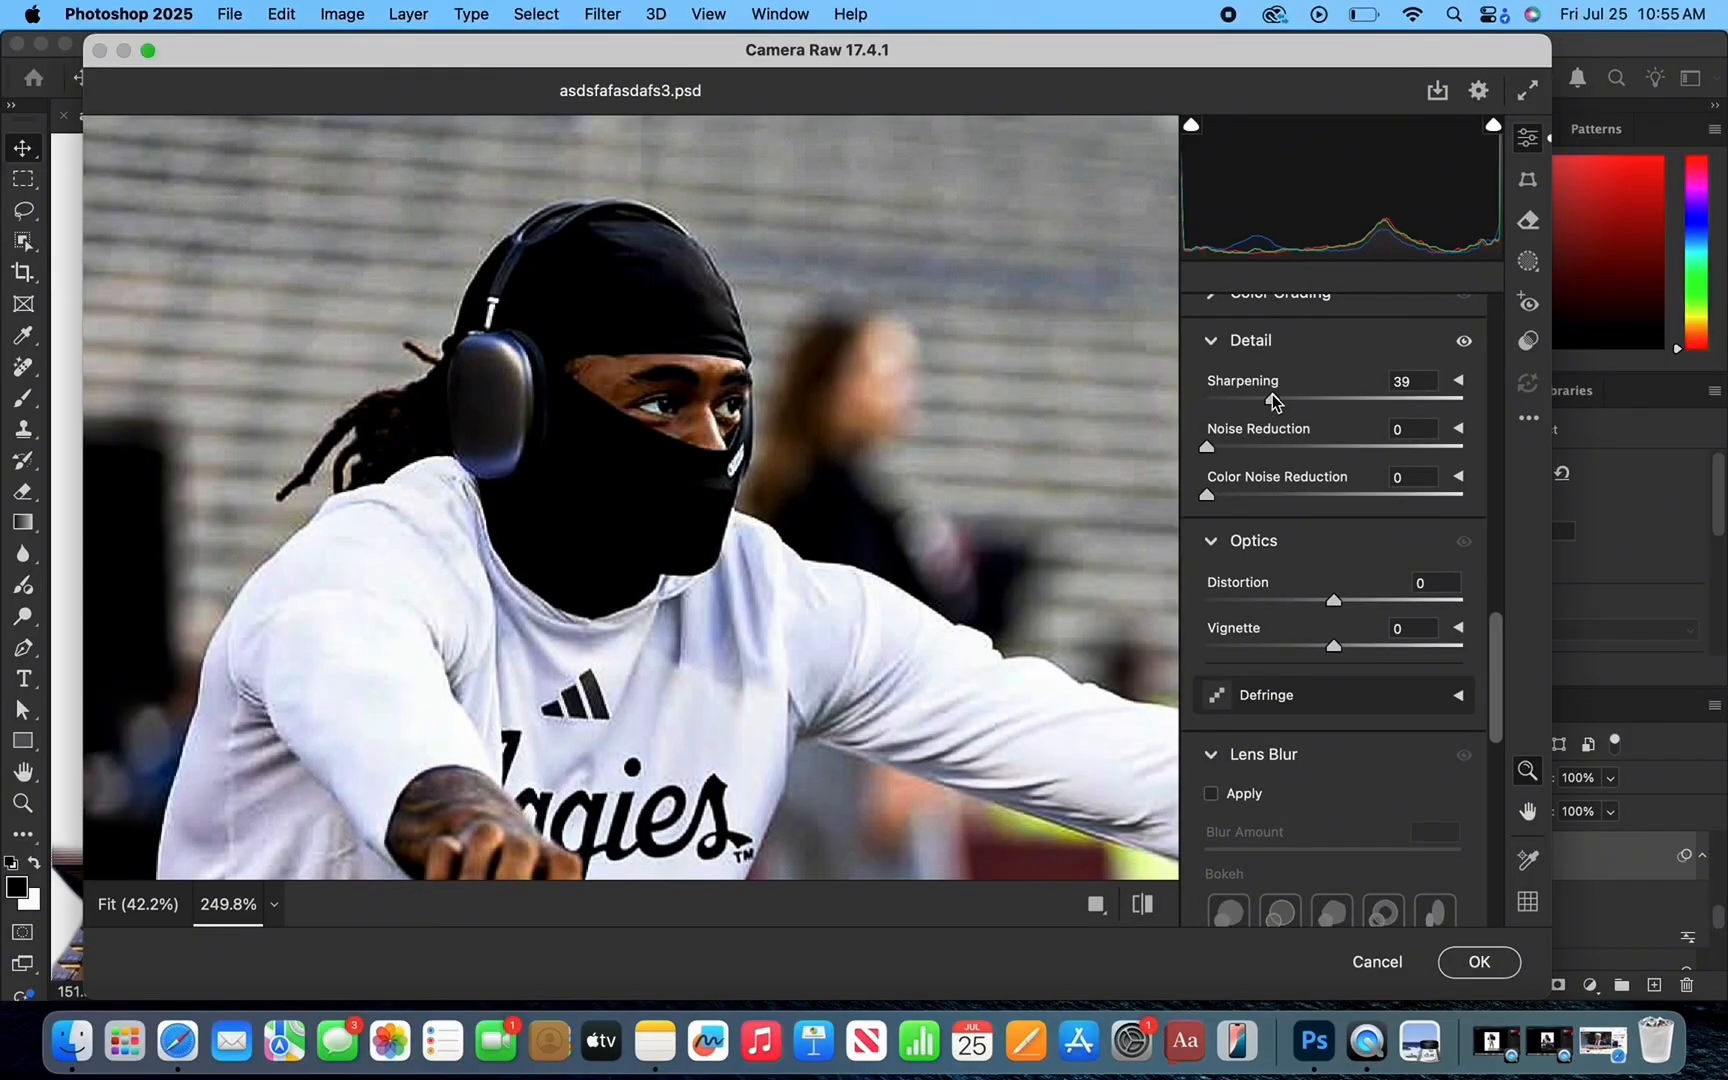
pyautogui.click(1478, 962)
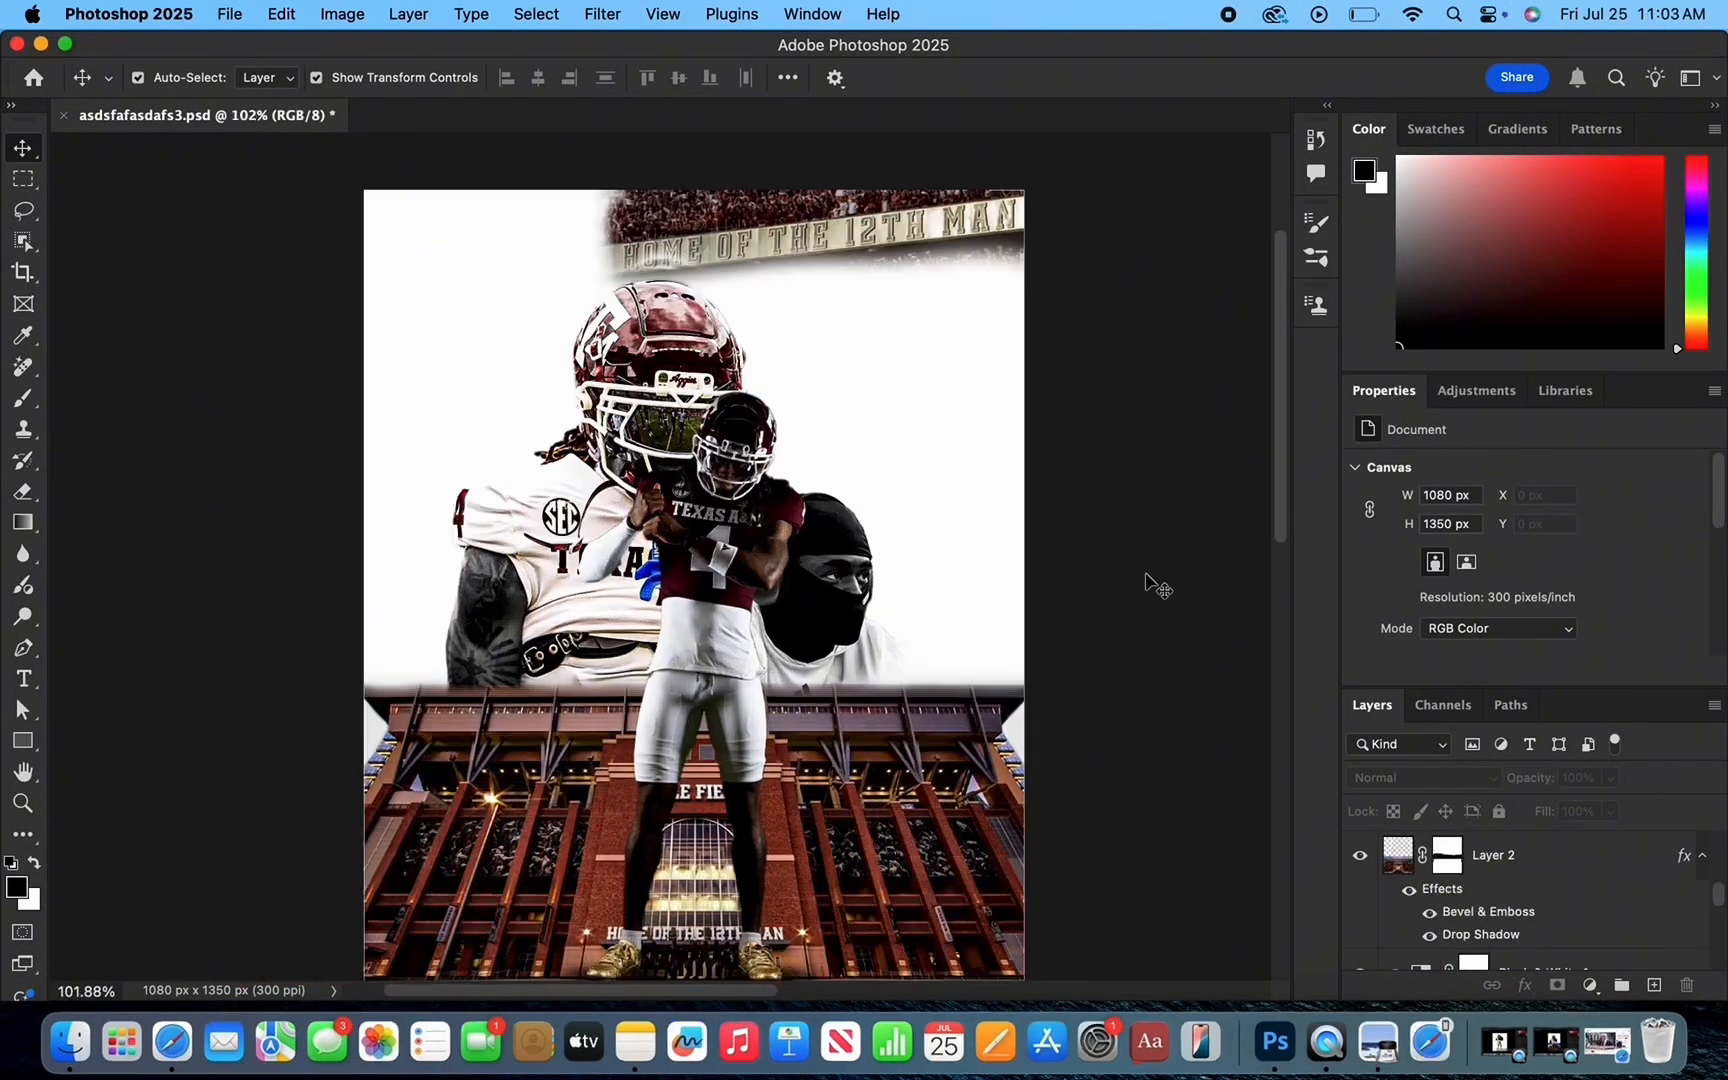
# Add the black DIN Alternate Bold text "WILL" beside the large helmet and enlarge it to about 181%.
pyautogui.click(28, 685)
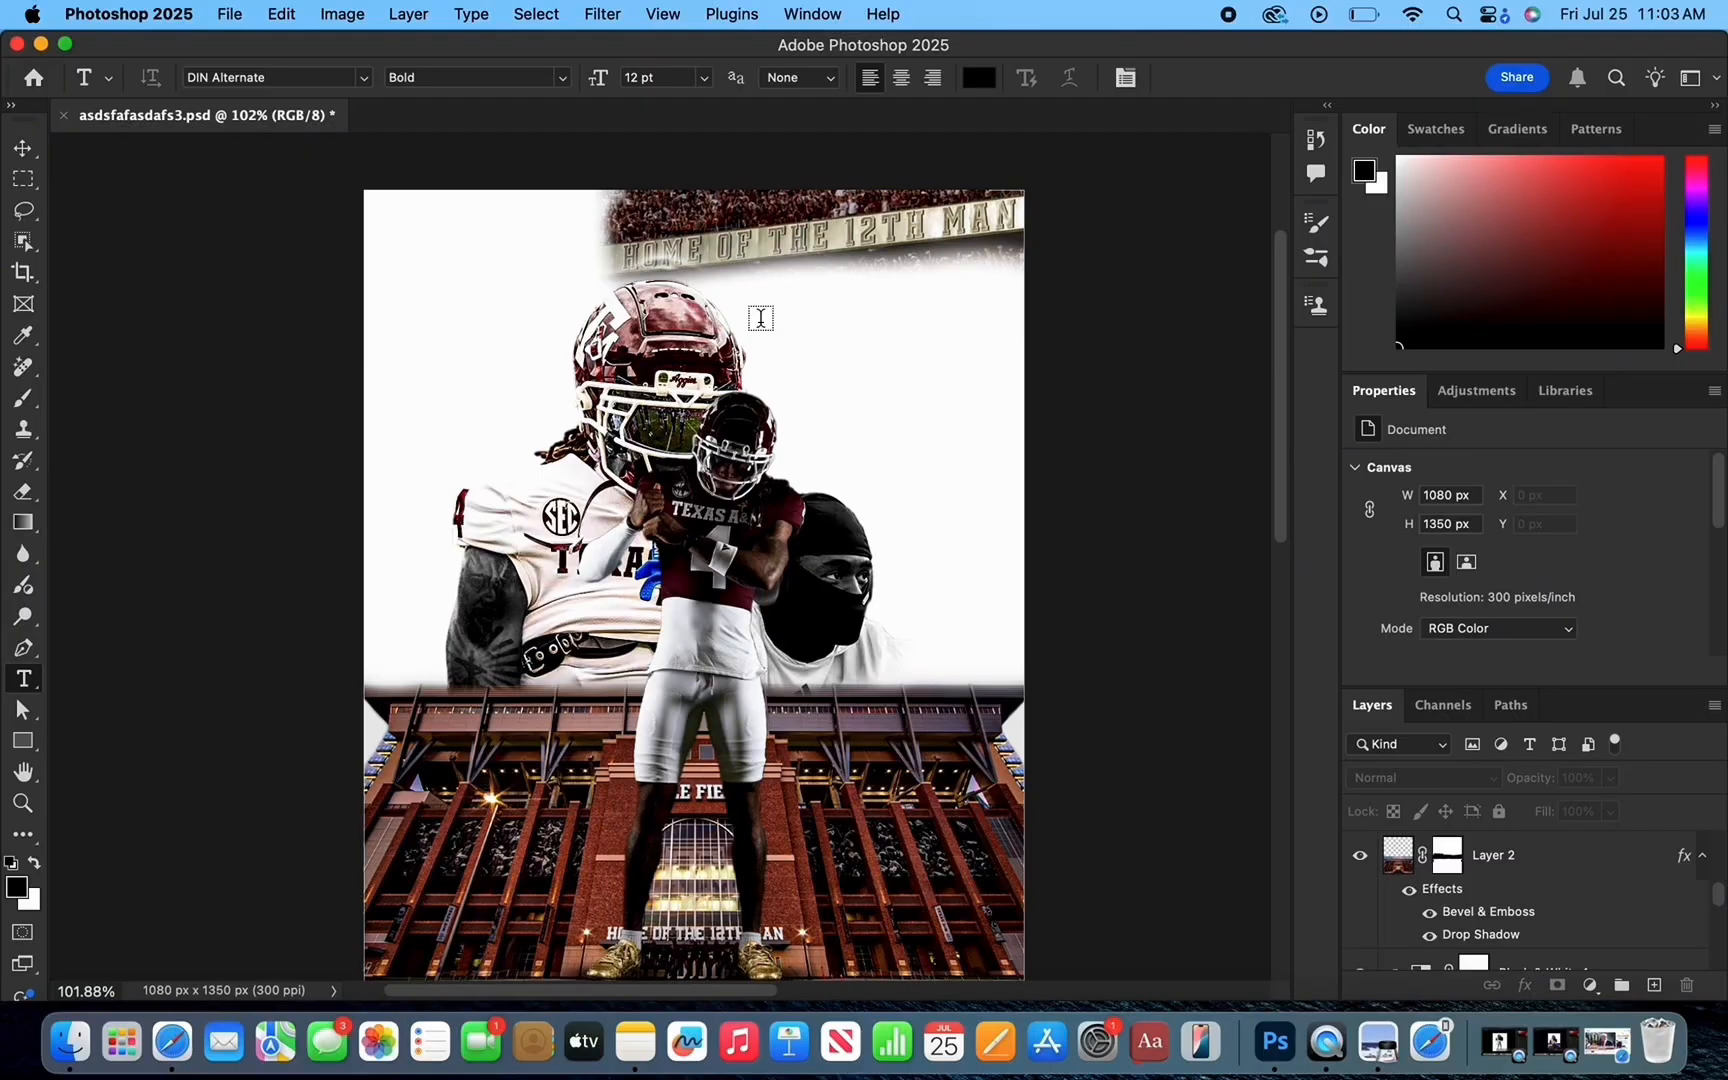
pyautogui.click(765, 324)
pyautogui.write('WILL')
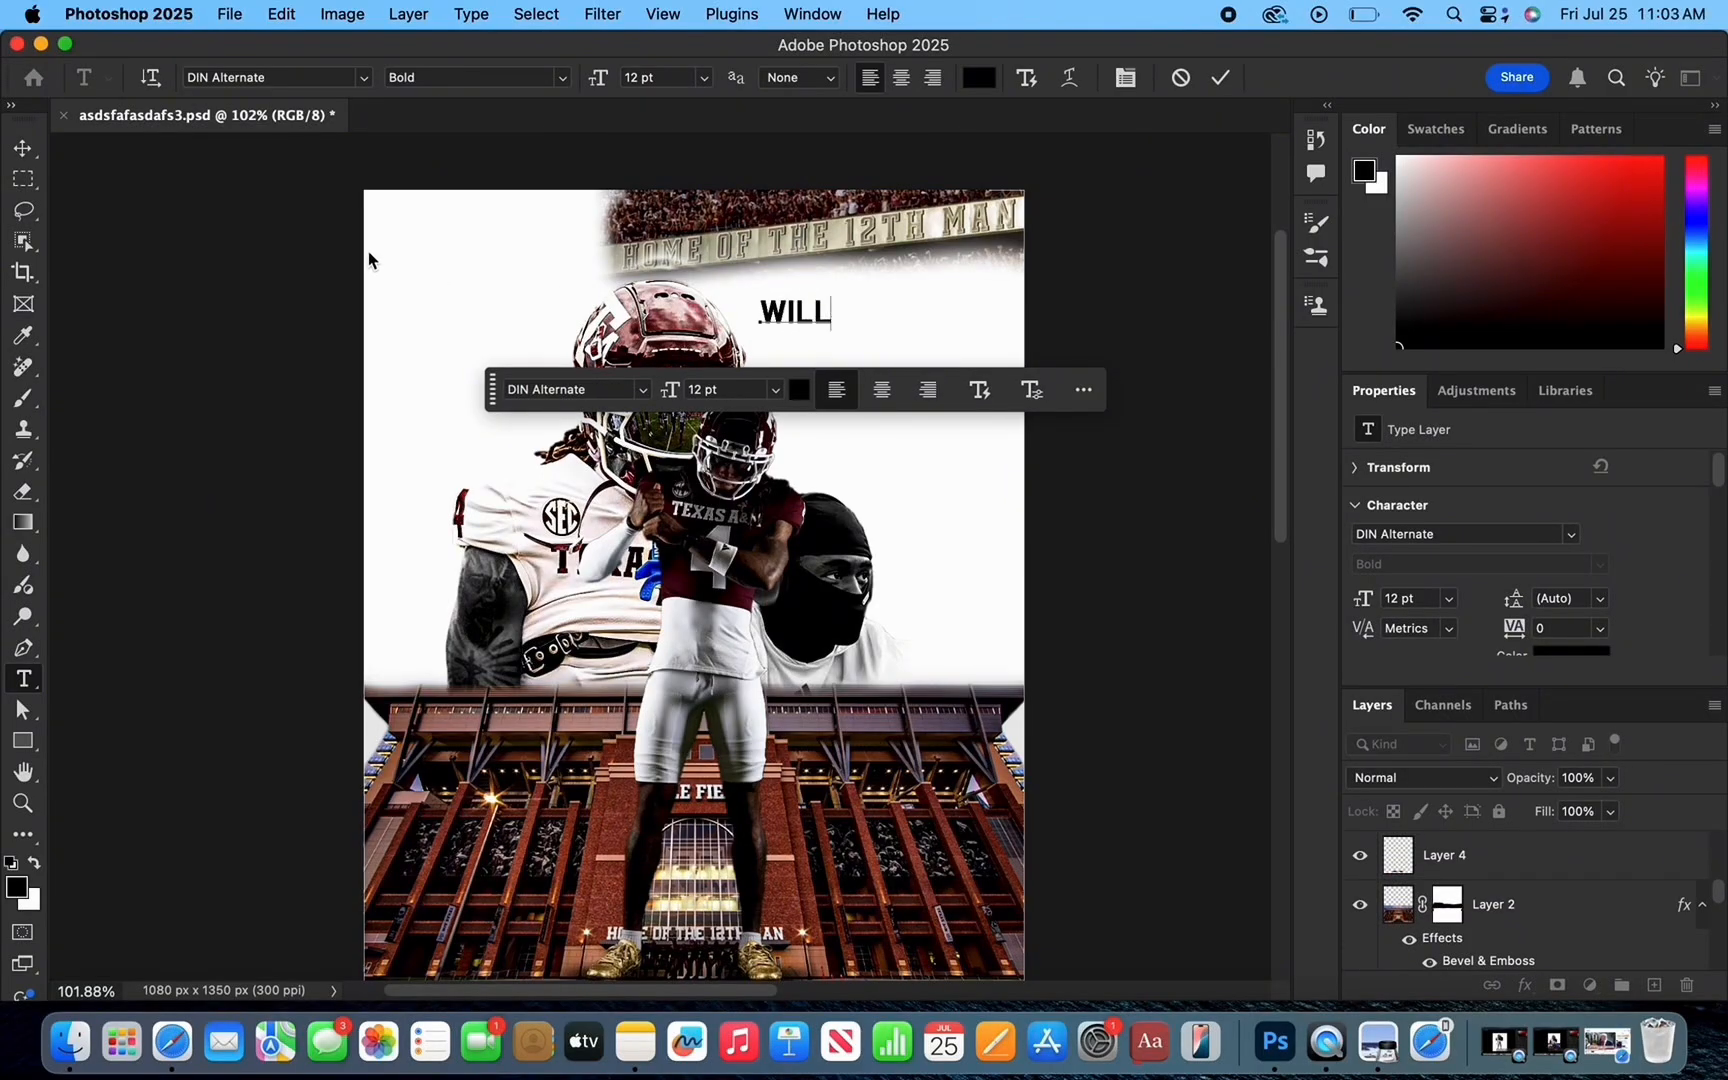
pyautogui.click(28, 153)
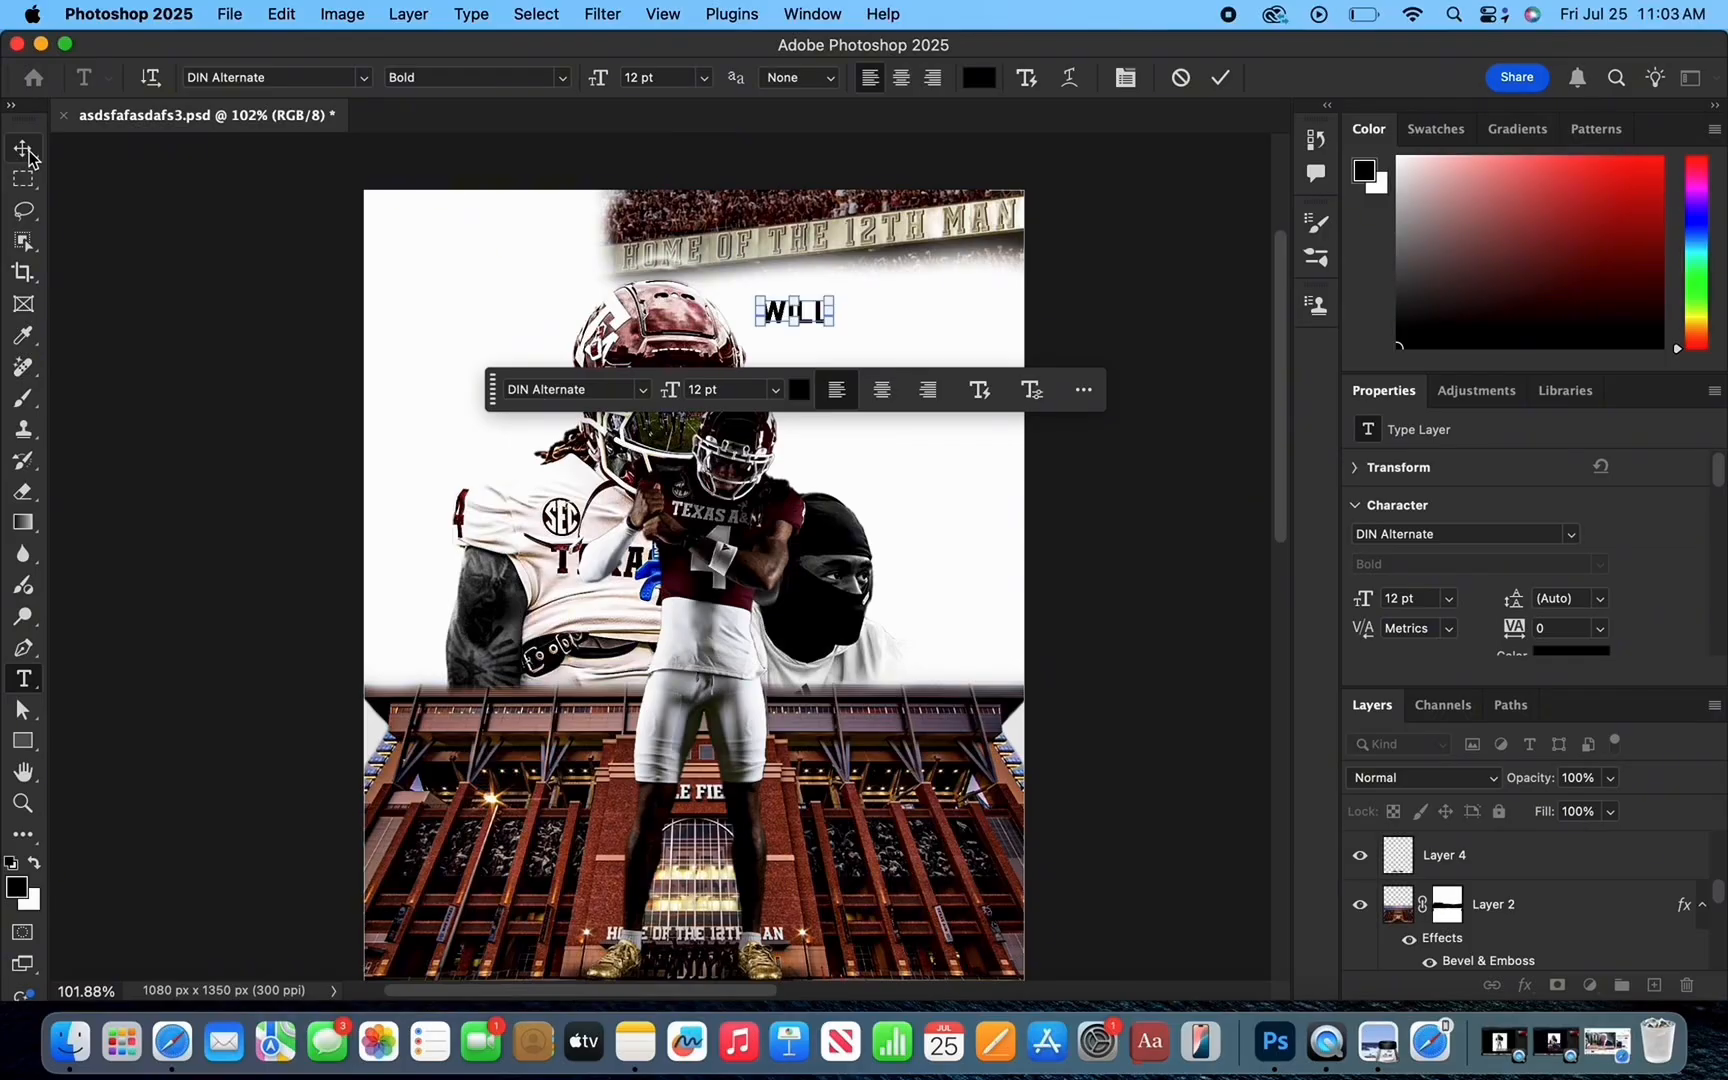
pyautogui.moveTo(835, 311); pyautogui.dragTo(892, 326)
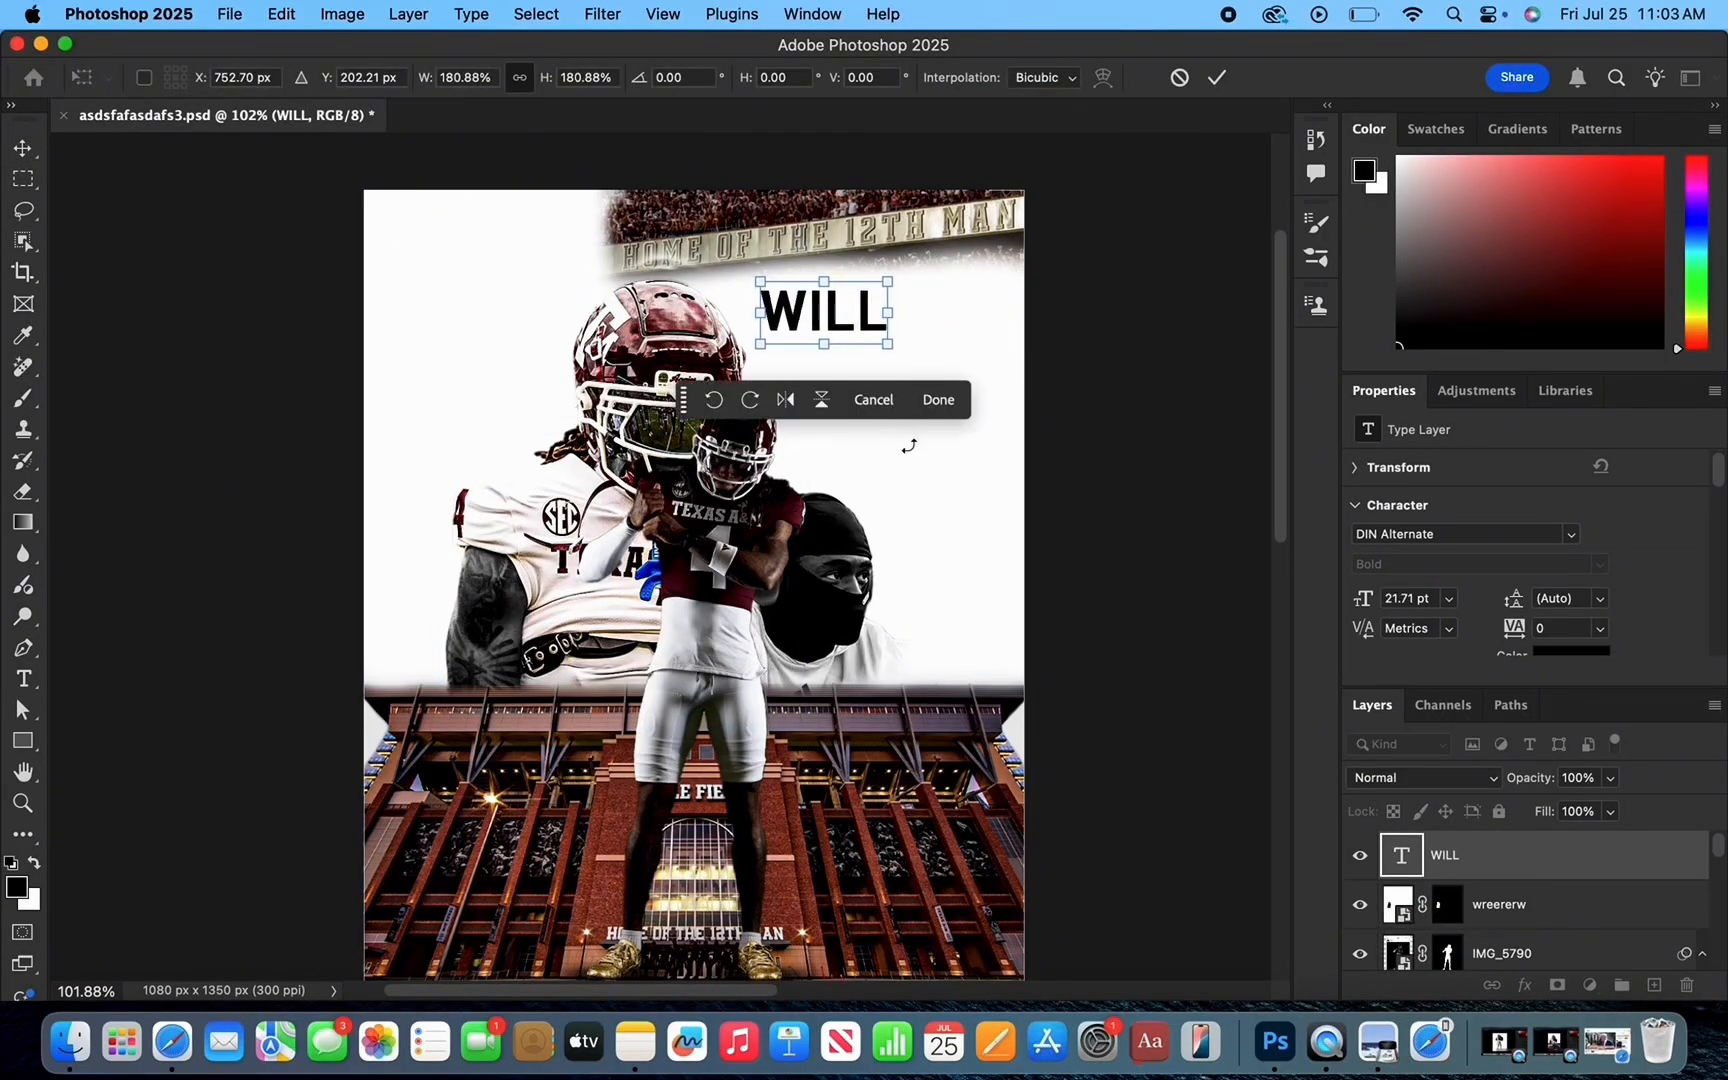
pyautogui.click(940, 400)
pyautogui.click(170, 440)
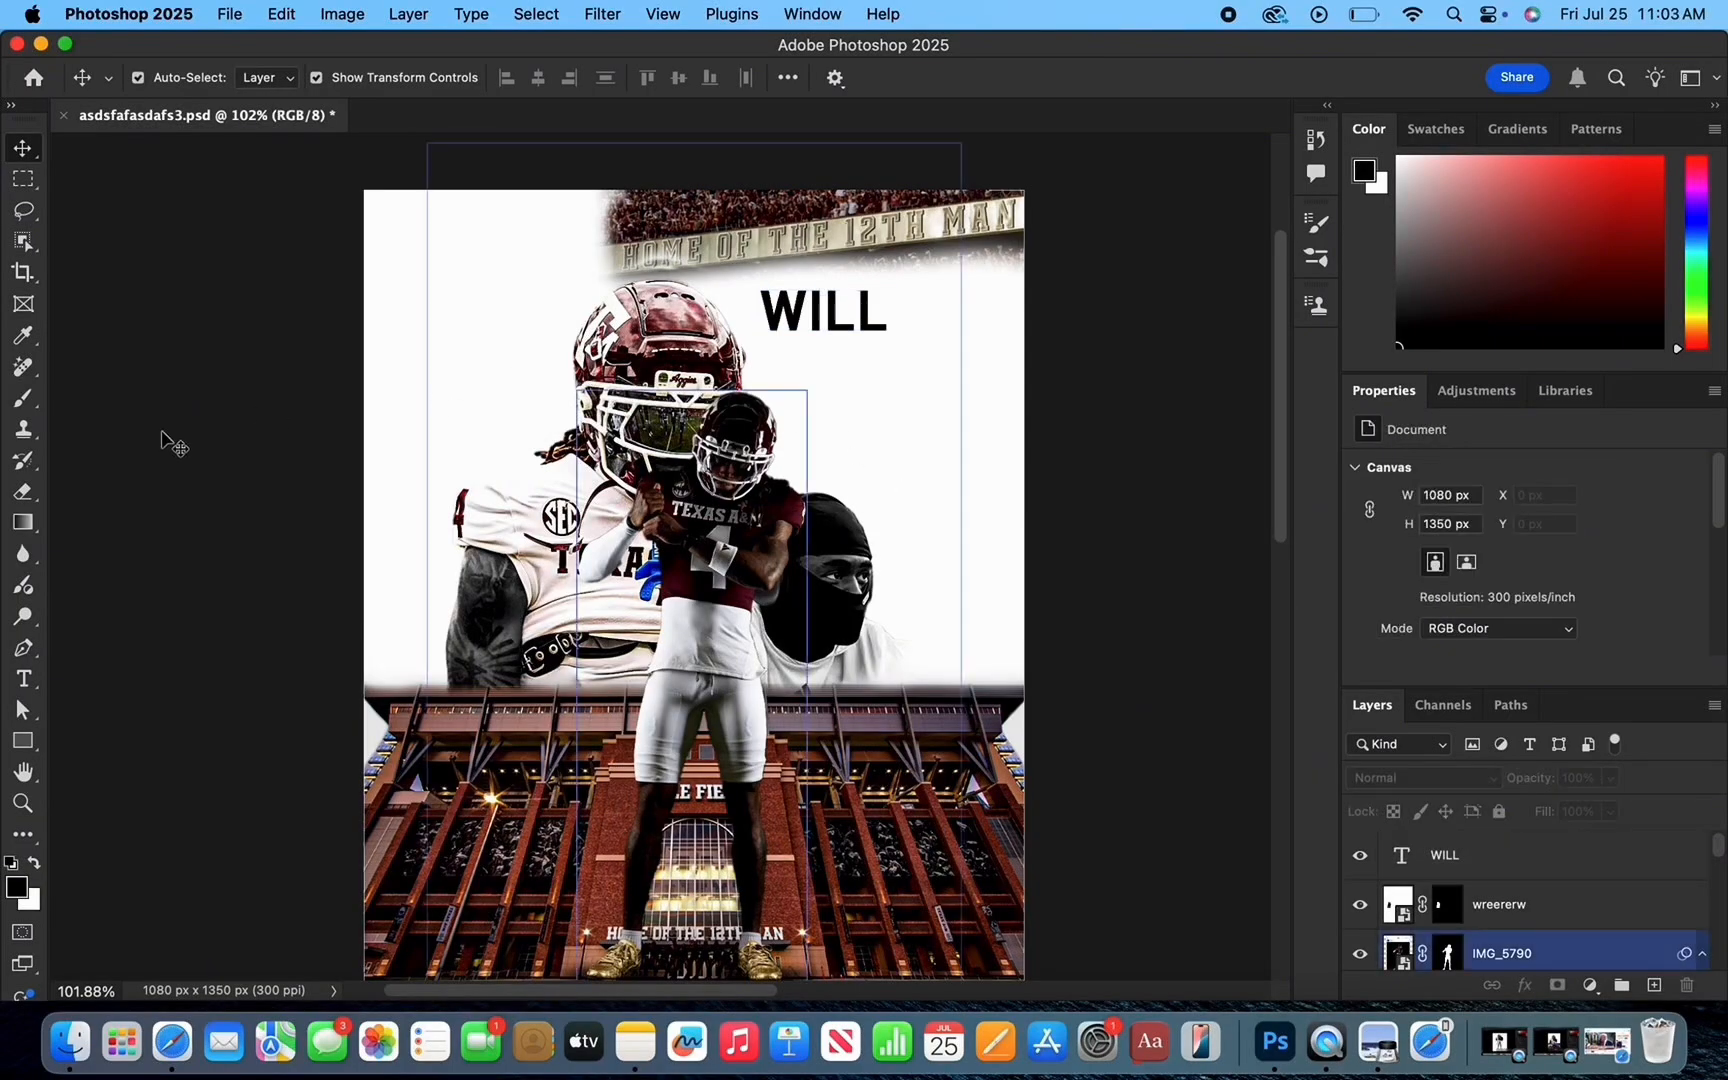
# Add a separate 12 pt text layer reading “THE BLANKET” in quotation marks just below the word WILL.
pyautogui.click(24, 679)
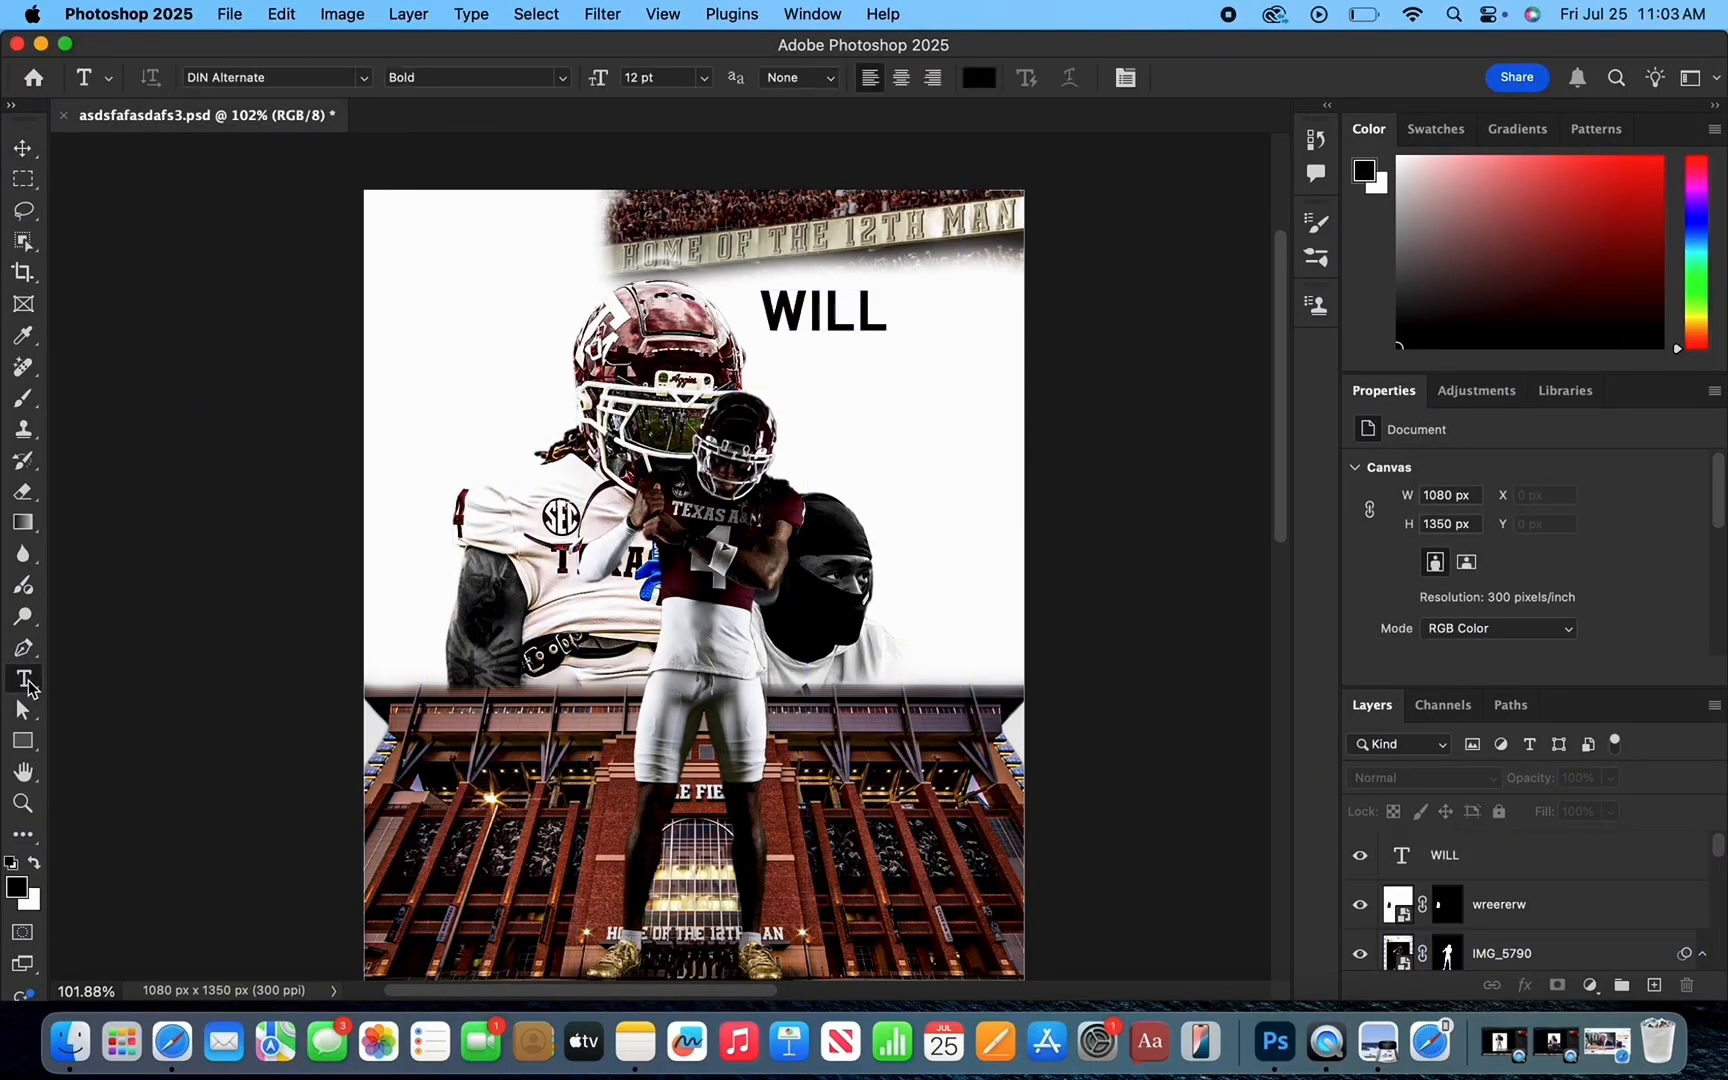
pyautogui.click(781, 380)
pyautogui.press('BackSpace')
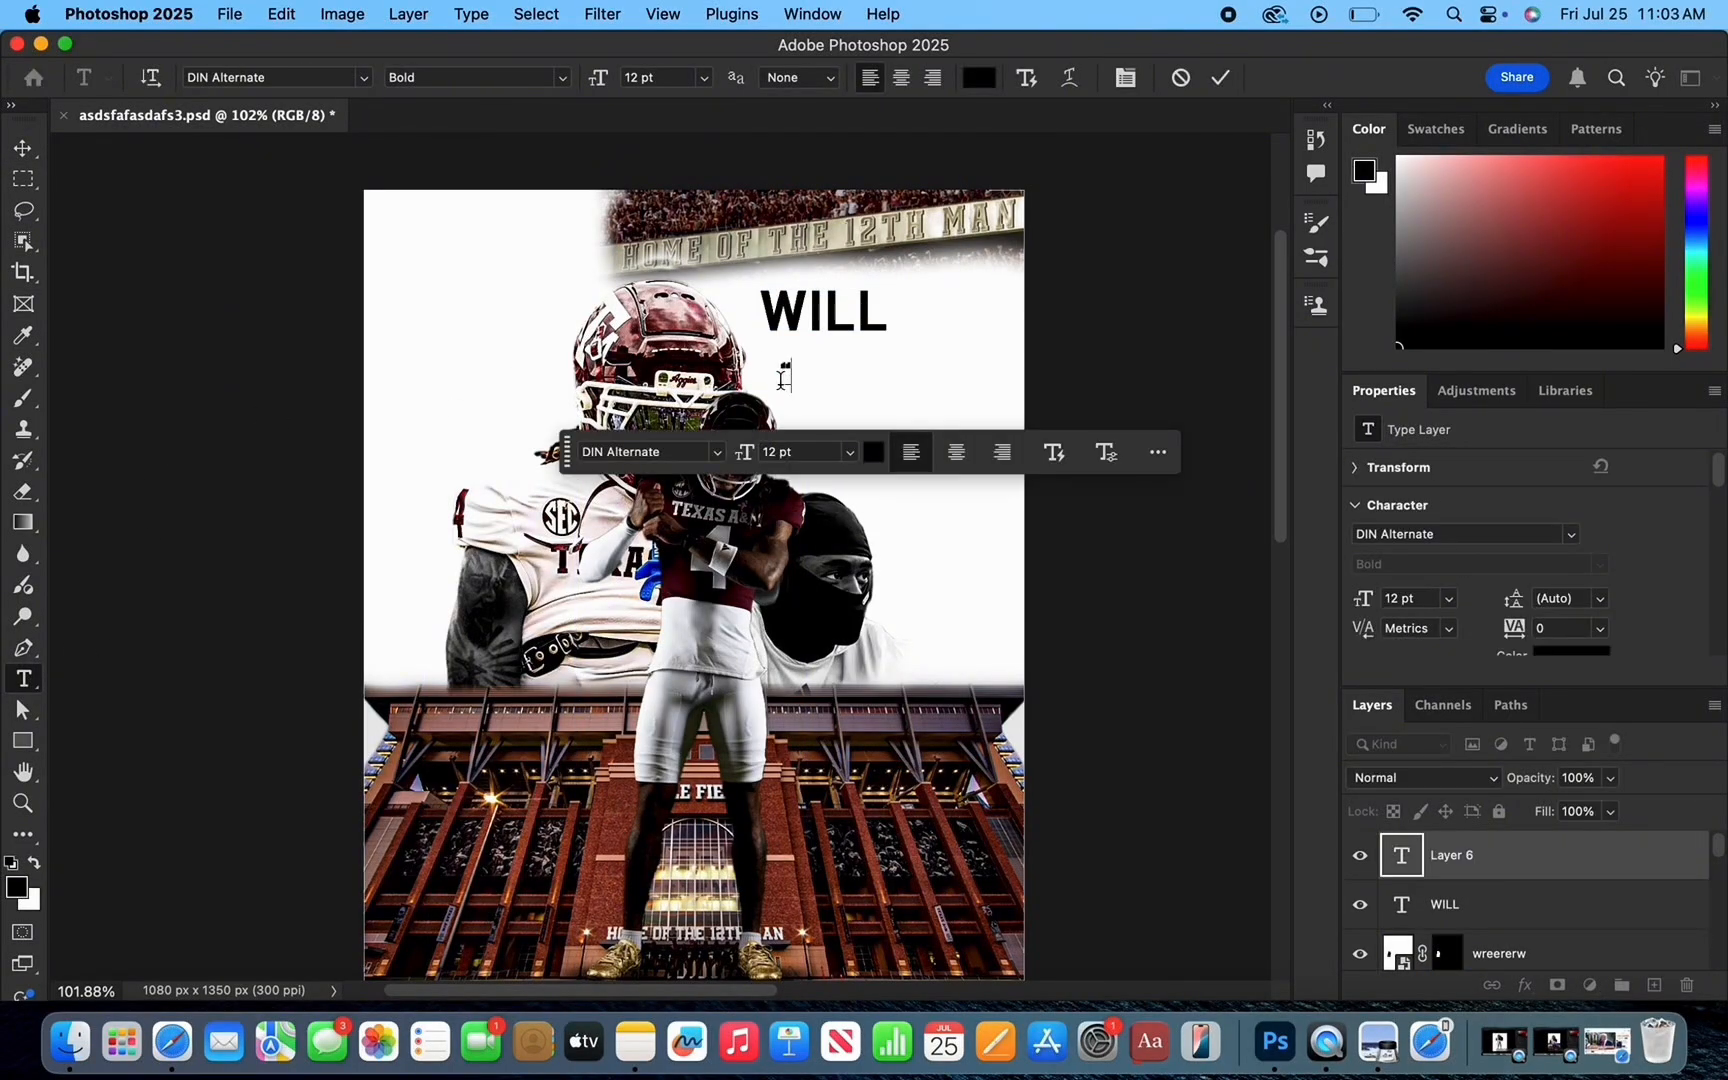
pyautogui.write('THE BLANKET”')
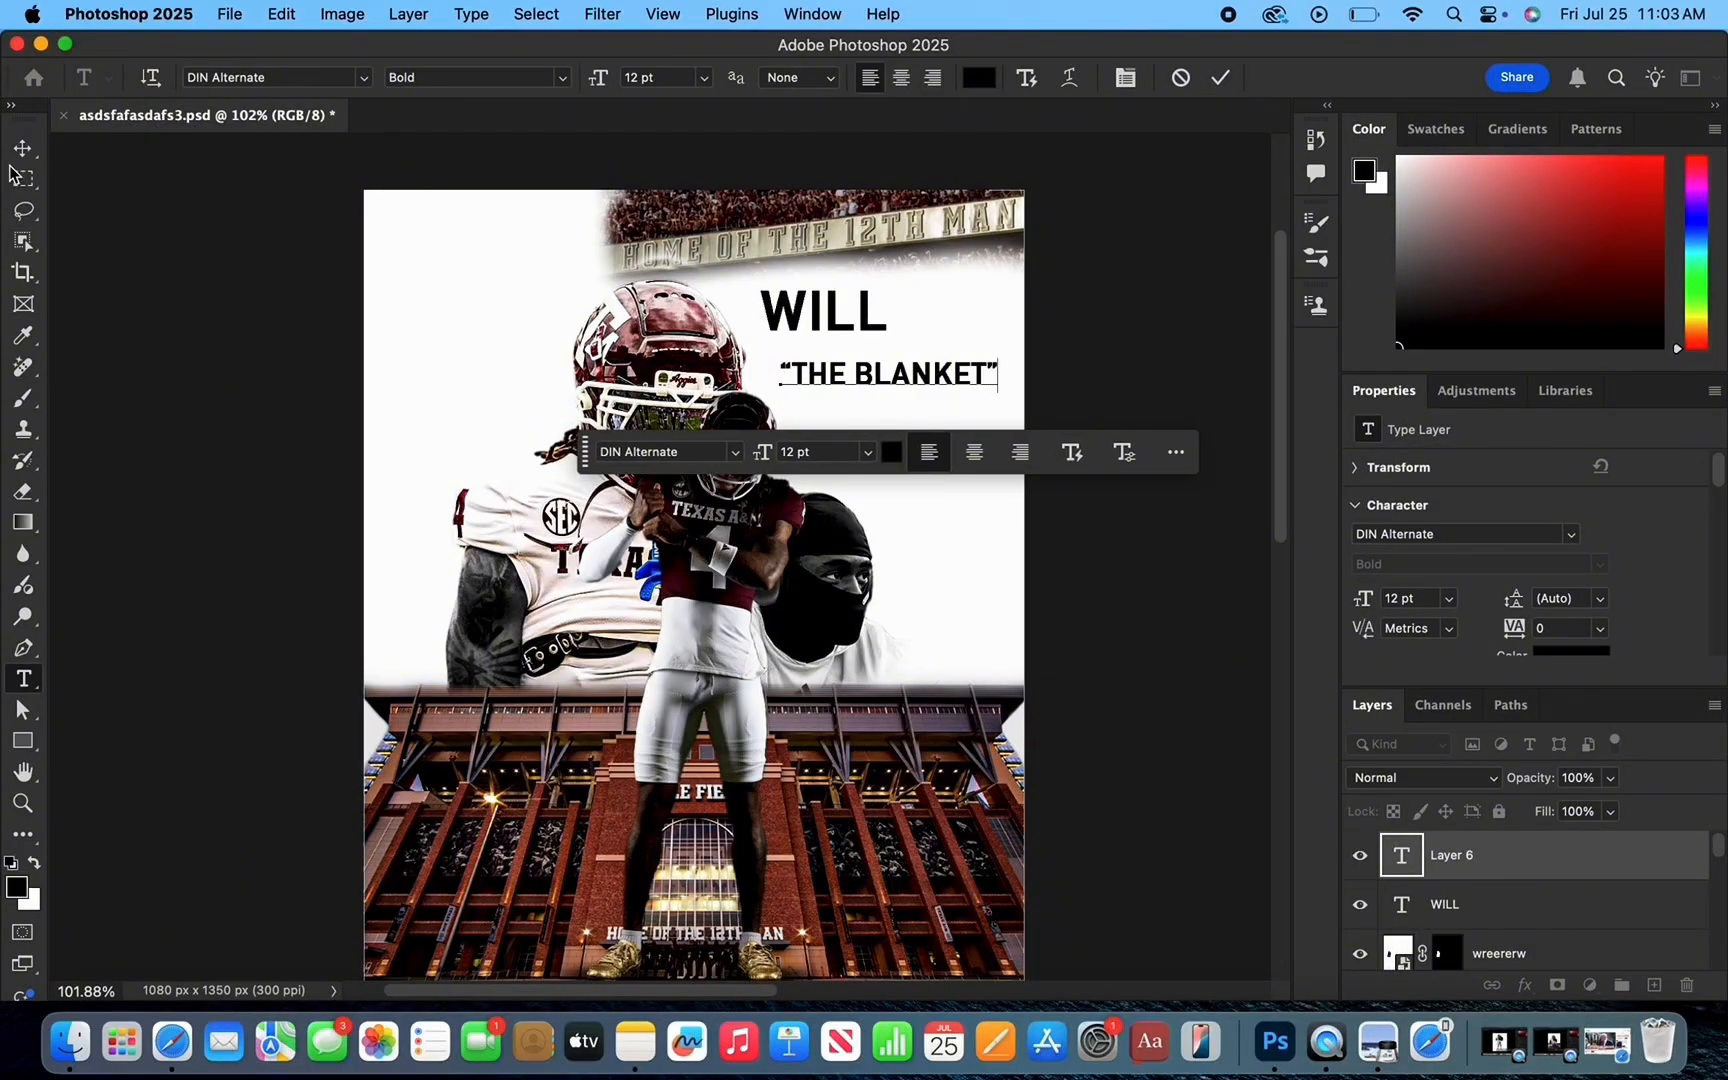
pyautogui.click(23, 148)
pyautogui.click(148, 462)
# Add a separate 12 pt text layer reading "LEE" below the “THE BLANKET” line.
pyautogui.click(23, 679)
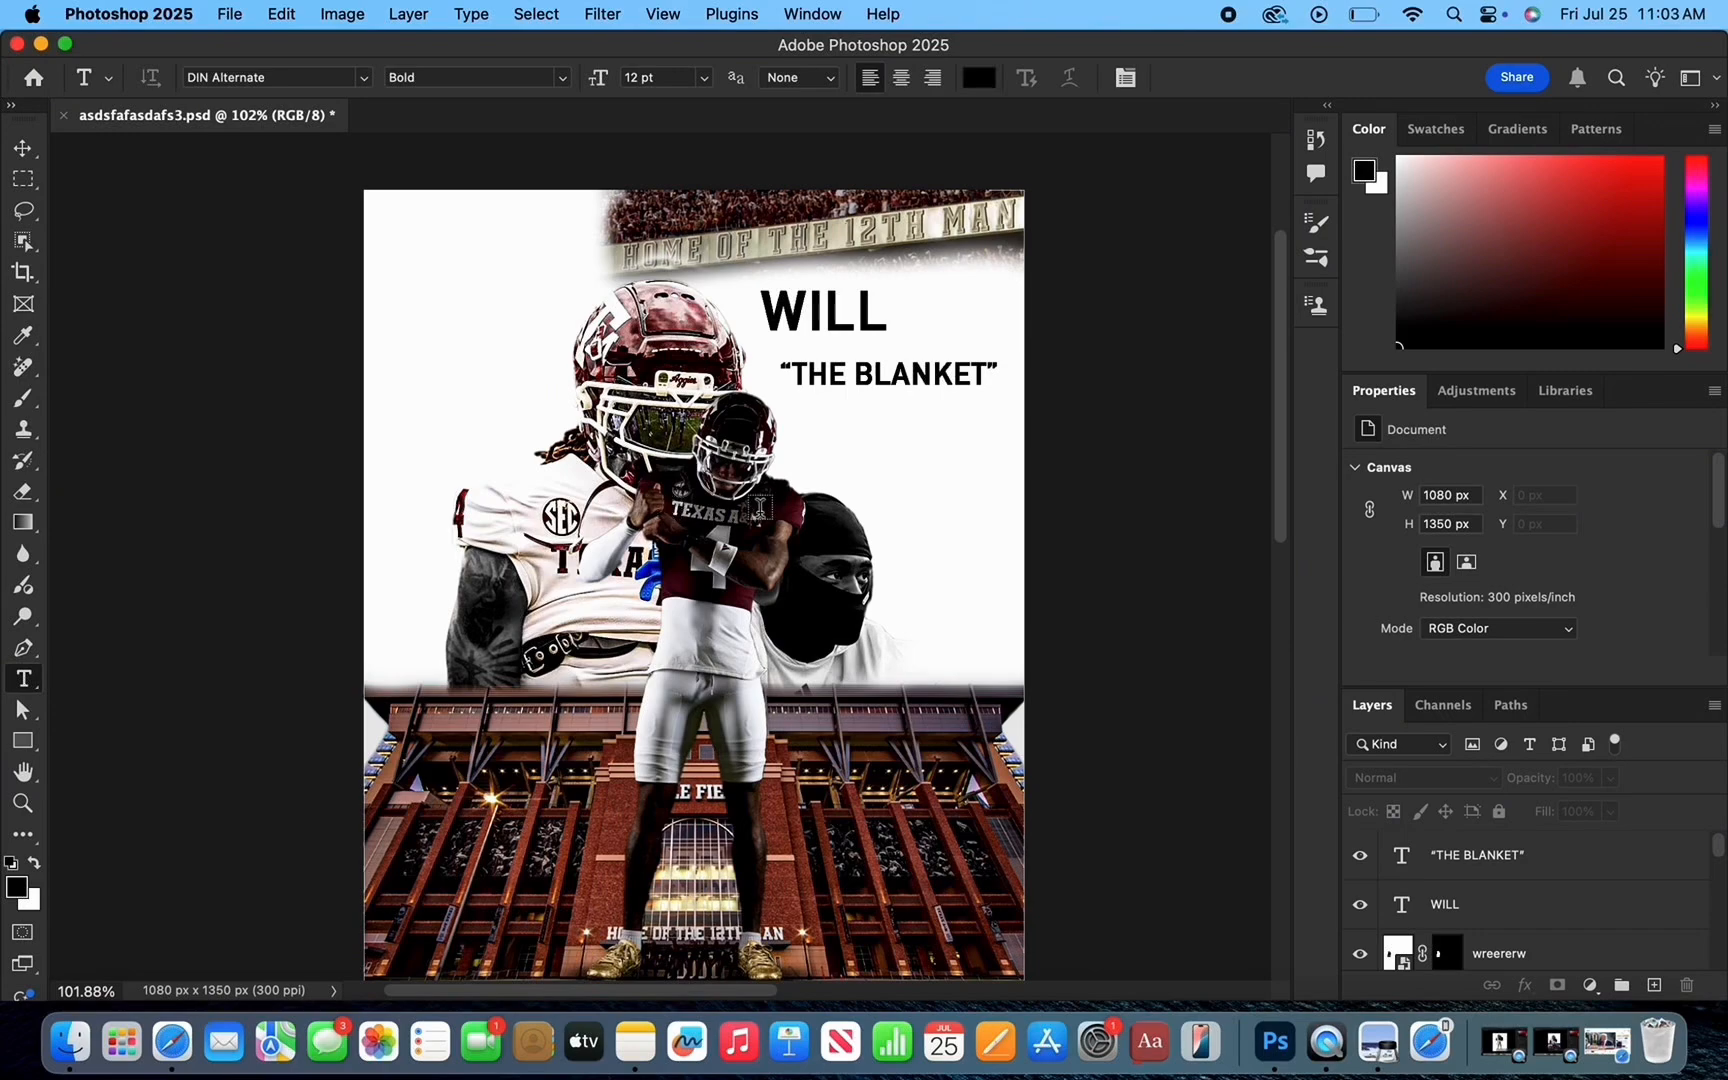
pyautogui.click(830, 459)
pyautogui.write('L')
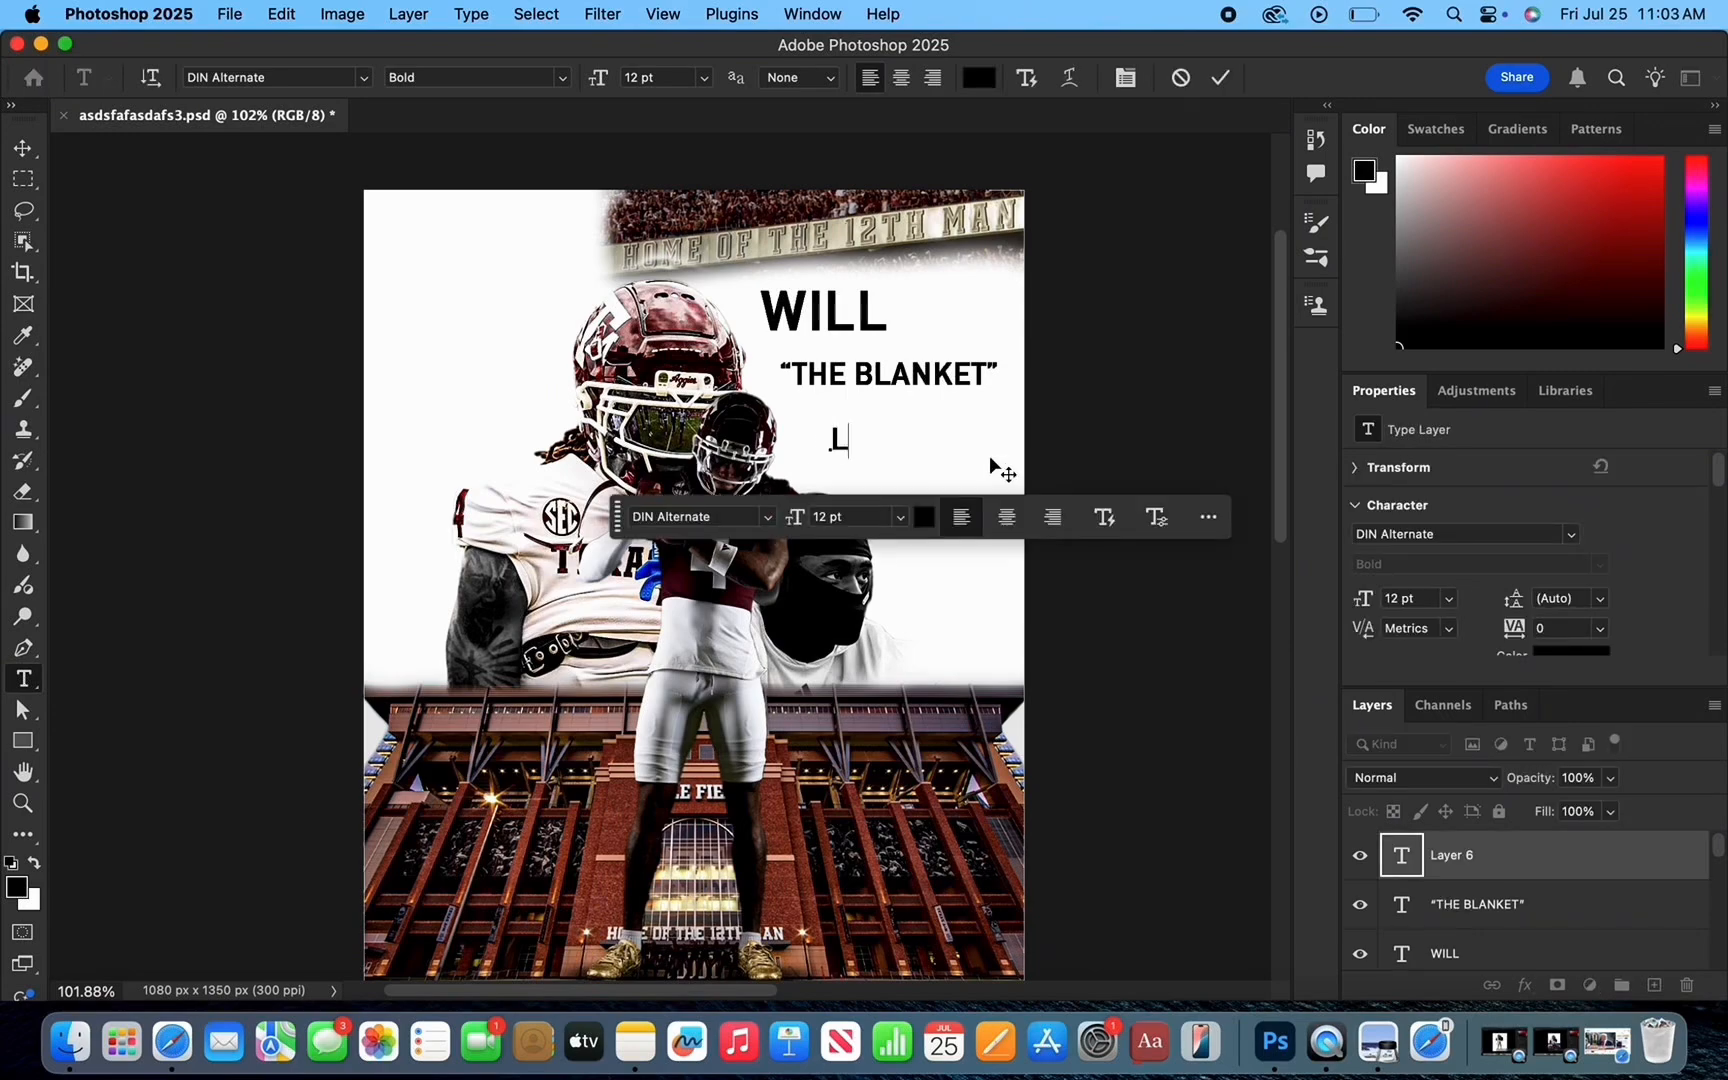
pyautogui.write('EE')
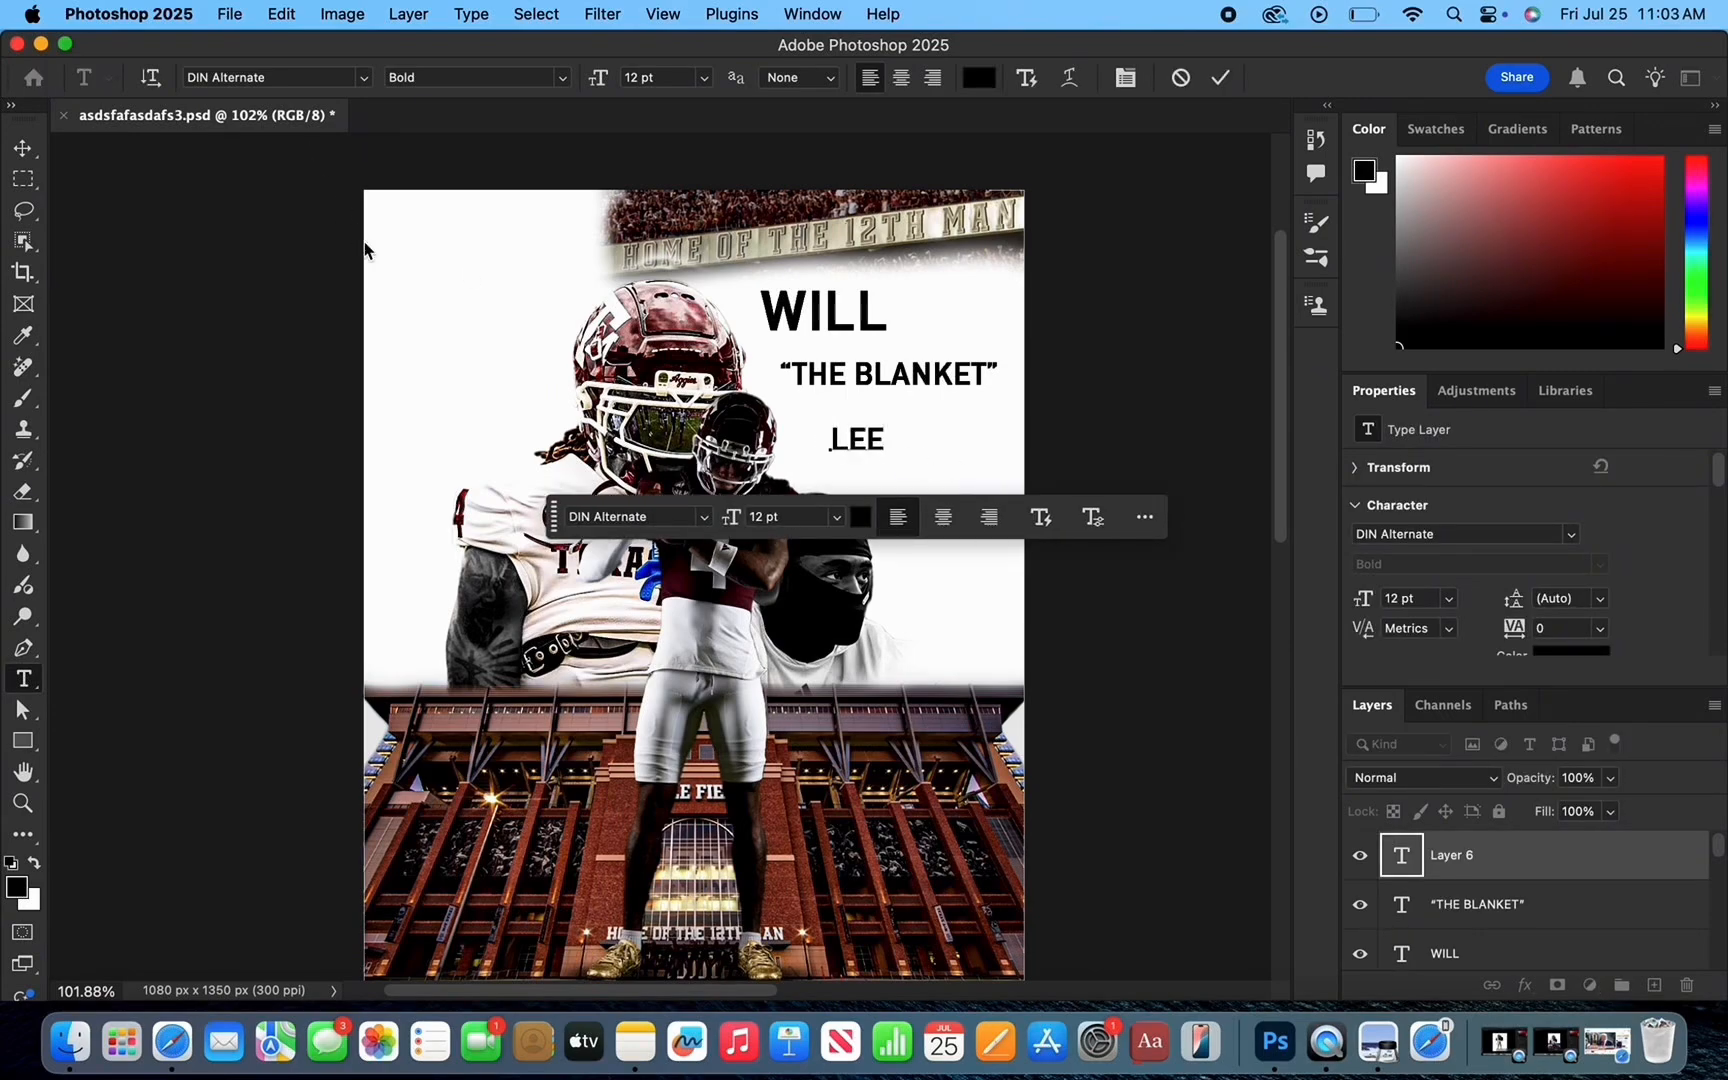
pyautogui.click(23, 148)
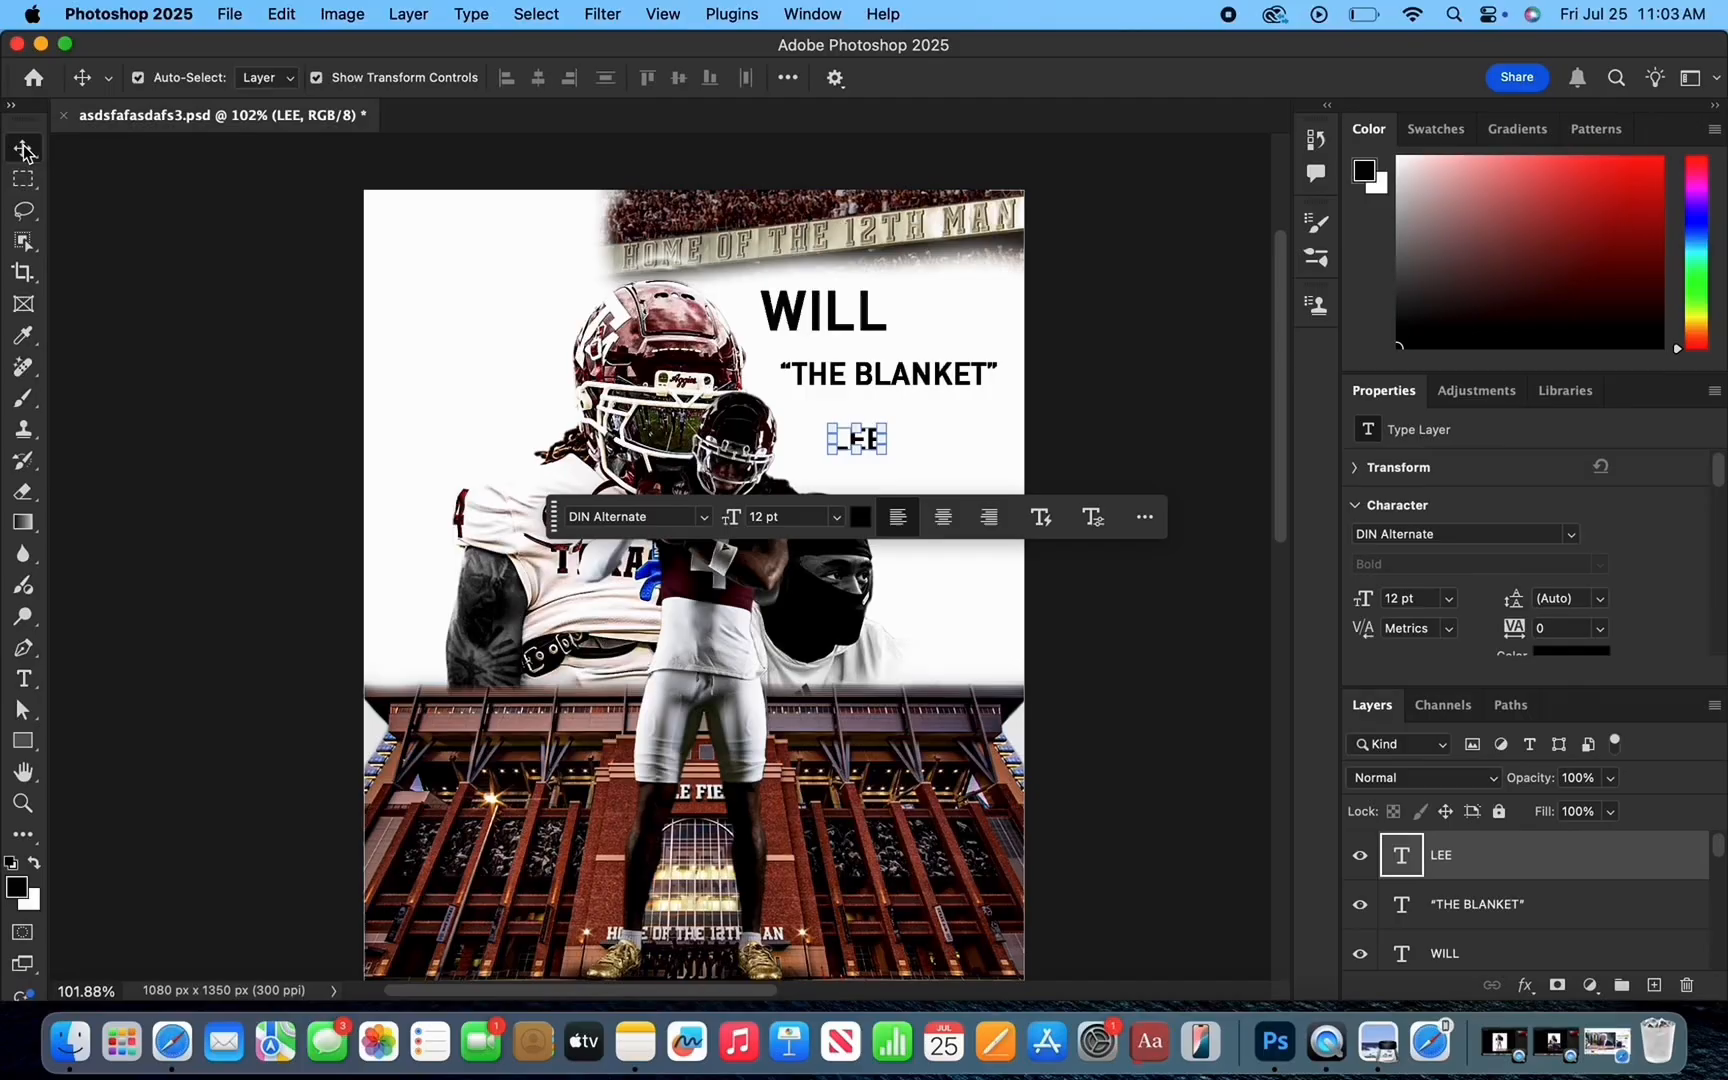
pyautogui.click(71, 411)
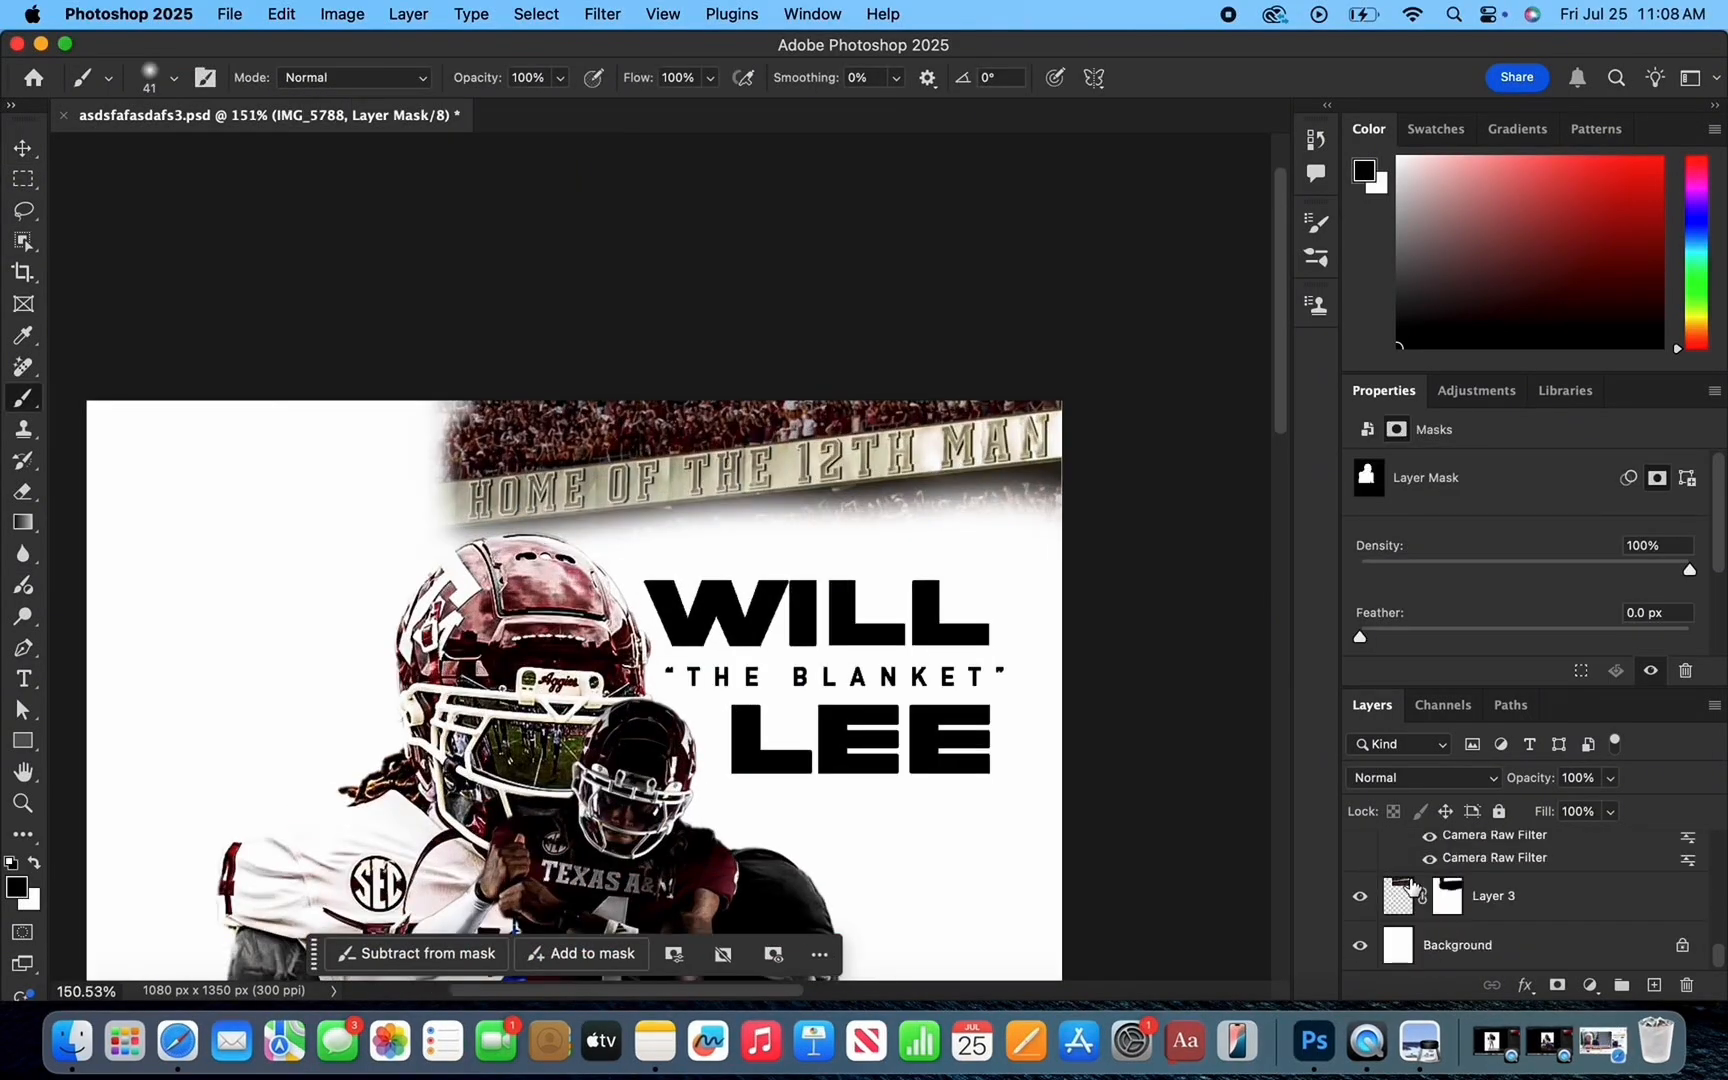
# Paint white on Layer 3's mask with a soft 169 px brush at 11% opacity to faintly reveal the crowd behind the title.
pyautogui.press('x')
pyautogui.click(173, 77)
pyautogui.moveTo(170, 154); pyautogui.dragTo(235, 154)
pyautogui.moveTo(560, 77); pyautogui.dragTo(500, 112)
pyautogui.moveTo(620, 566)
pyautogui.mouseDown()
pyautogui.moveTo(656, 540)
pyautogui.moveTo(1134, 494)
pyautogui.moveTo(1005, 518)
pyautogui.mouseUp()
pyautogui.scroll(-4, 1038, 337)
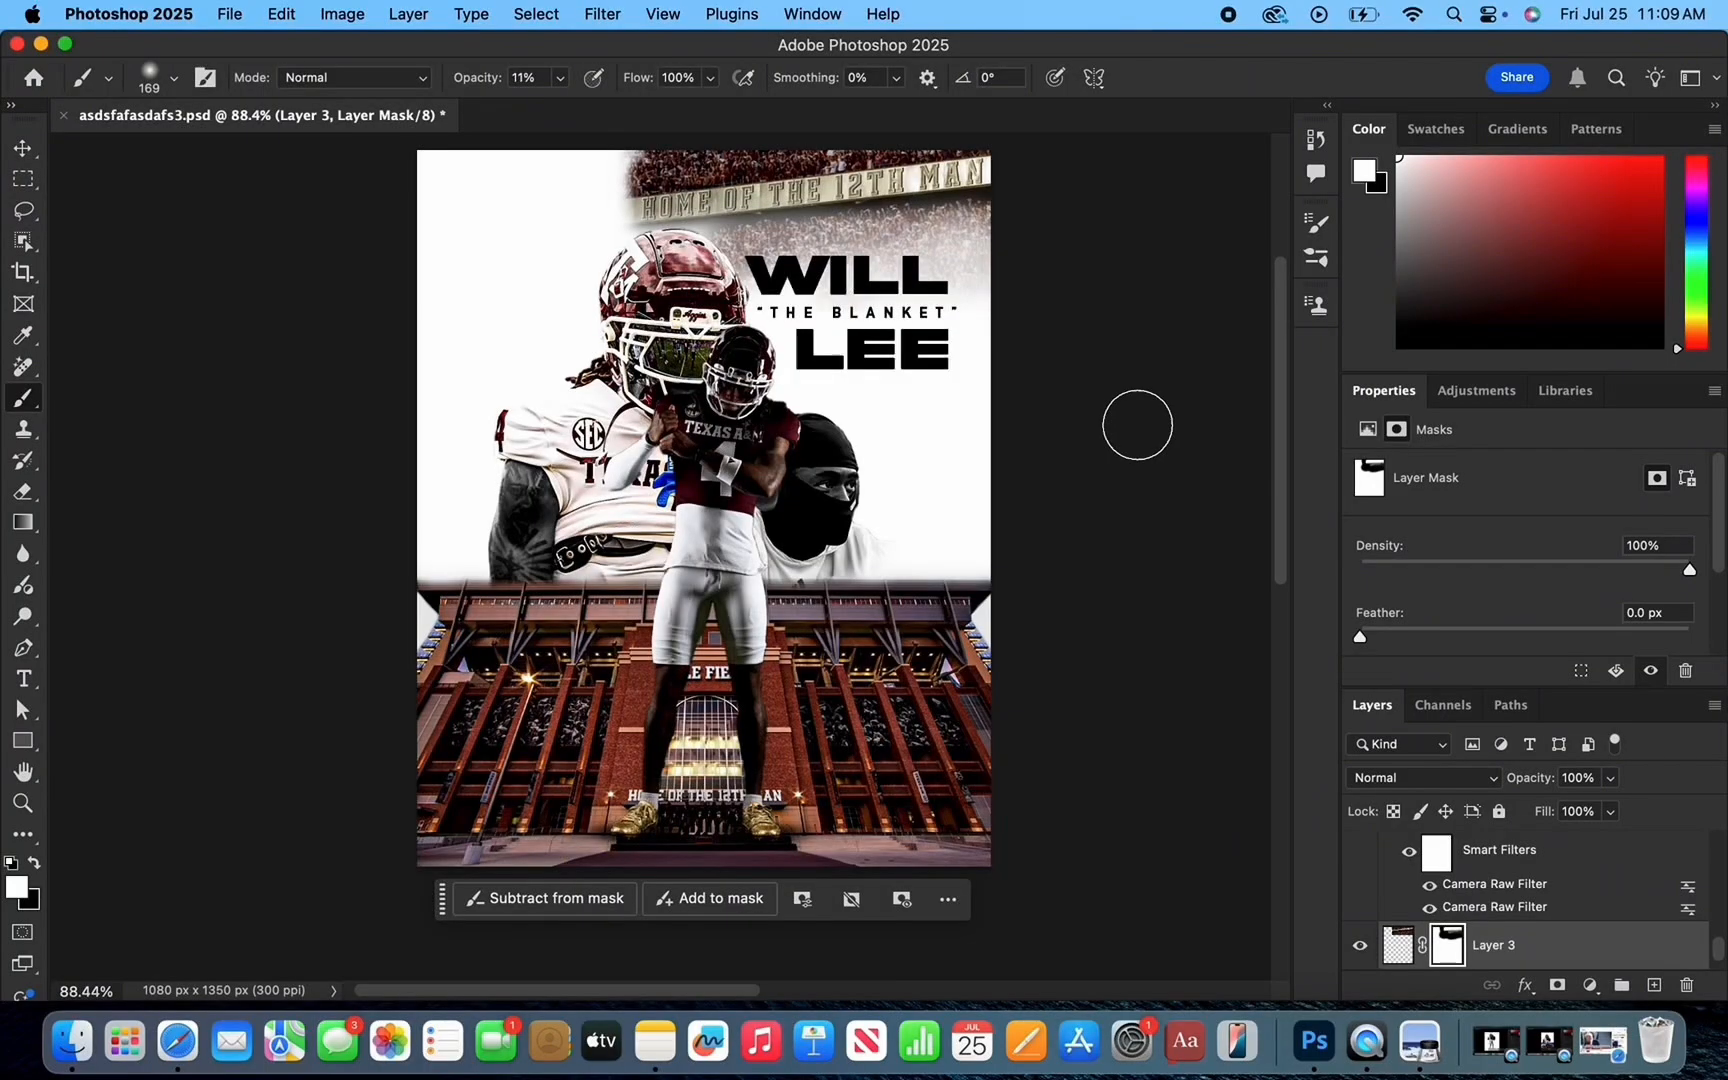
pyautogui.scroll(2, 1137, 425)
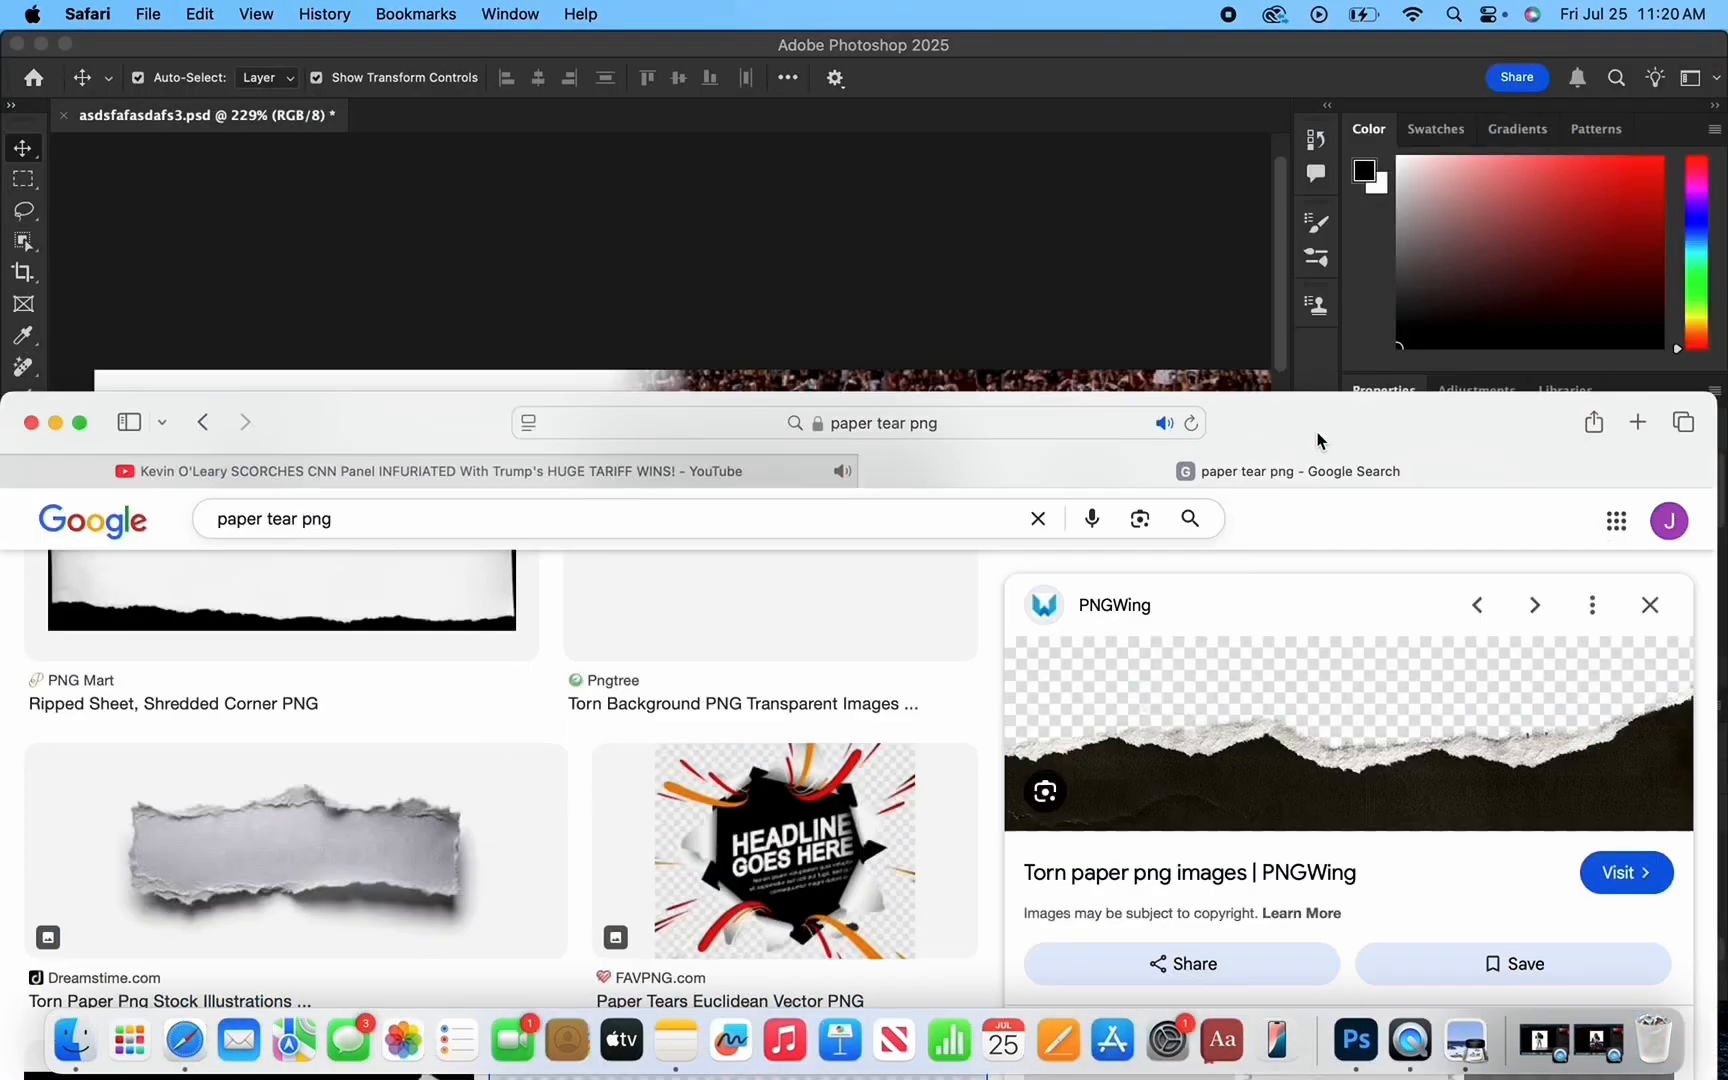
# Bring the torn black paper PNG from the browser's image search into the poster and remove its background.
pyautogui.moveTo(1350, 841); pyautogui.dragTo(829, 300)
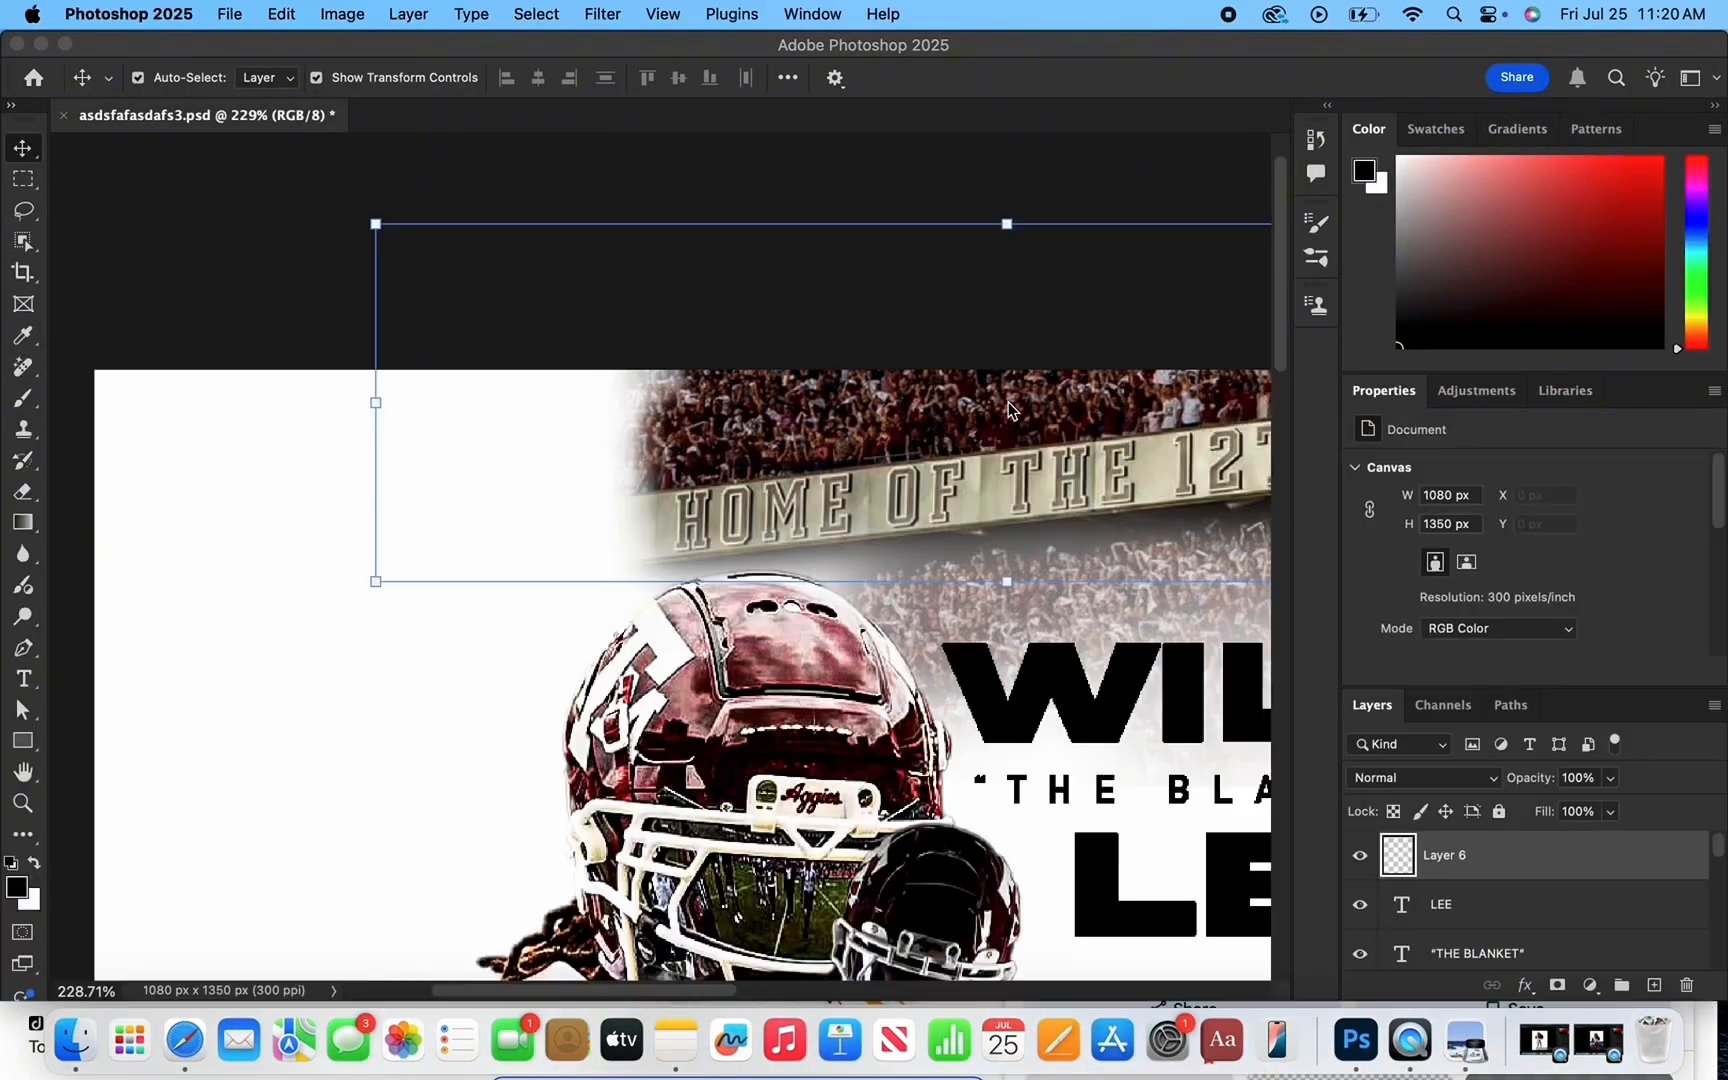
pyautogui.moveTo(993, 519); pyautogui.dragTo(796, 515)
pyautogui.press('Return')
pyautogui.click(674, 954)
pyautogui.press('super+z')
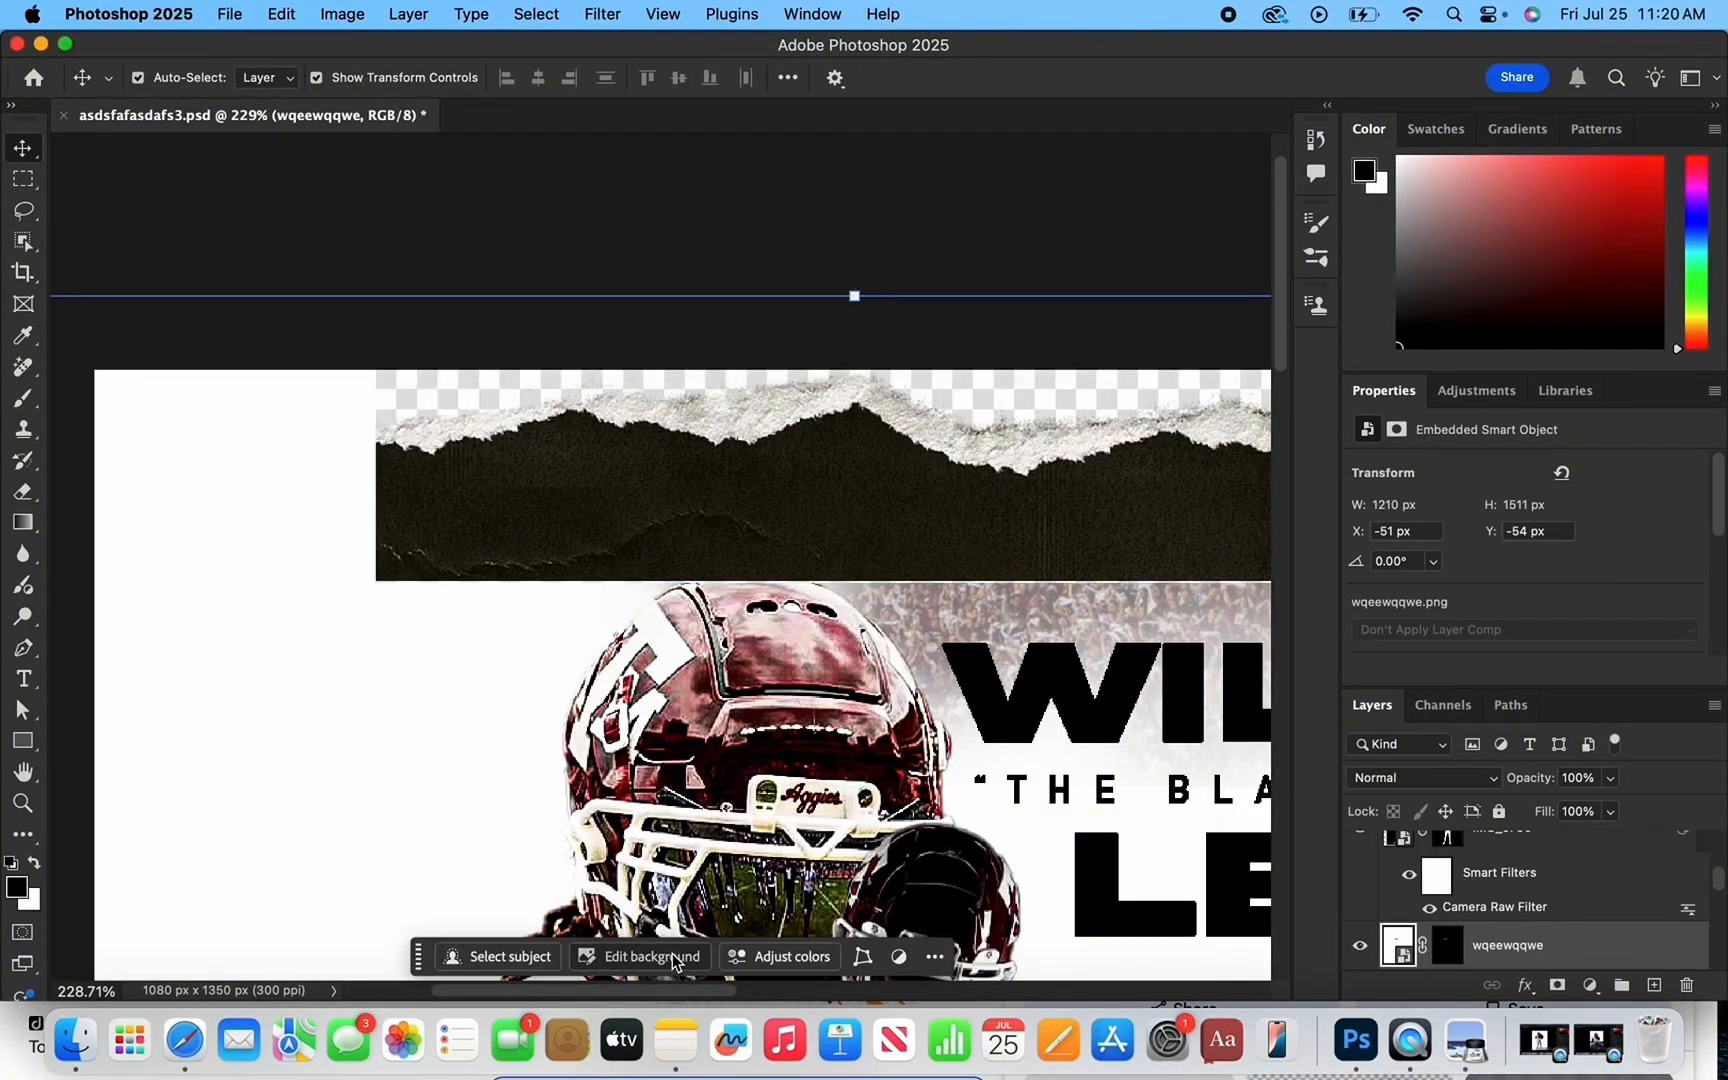
pyautogui.click(620, 955)
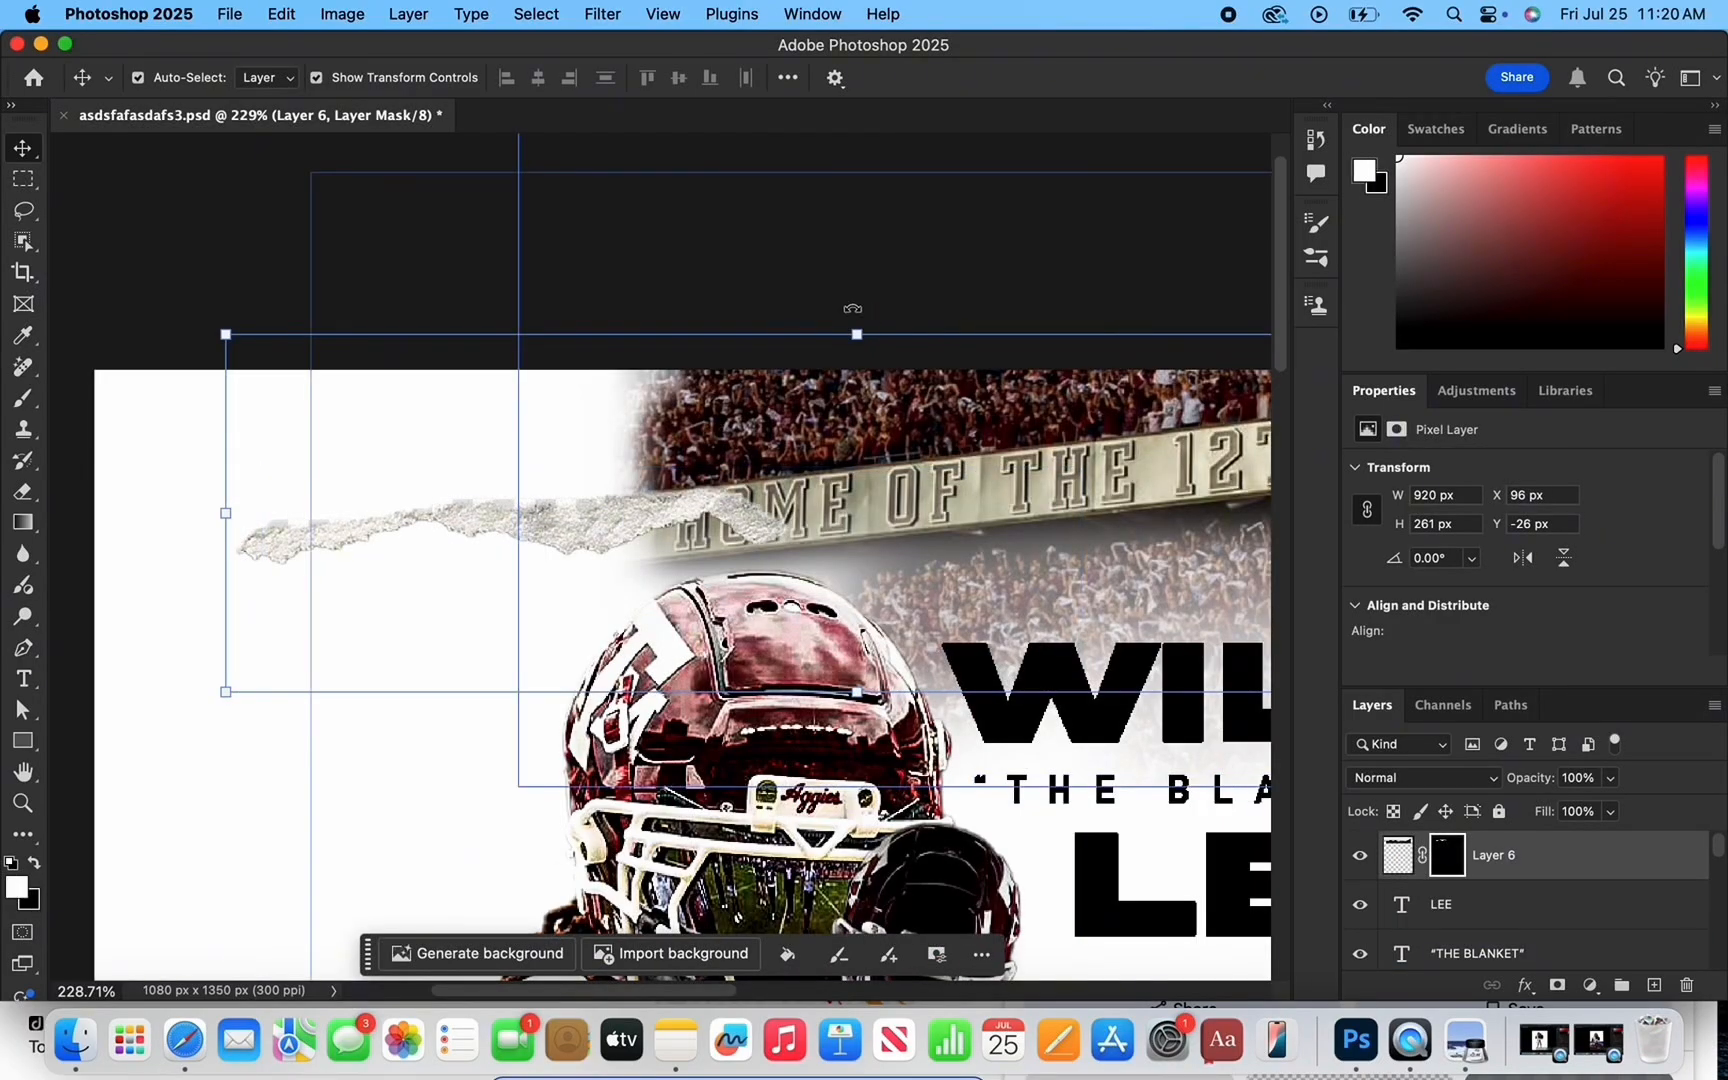
# Rotate the torn paper edge upright, shrink it to about 126 × 410 px and place it along the crowd photo's faded side edge.
pyautogui.moveTo(853, 320); pyautogui.dragTo(585, 498)
pyautogui.moveTo(1035, 514); pyautogui.dragTo(834, 510)
pyautogui.moveTo(781, 640); pyautogui.dragTo(671, 458)
pyautogui.scroll(3, 671, 460)
pyautogui.click(756, 716)
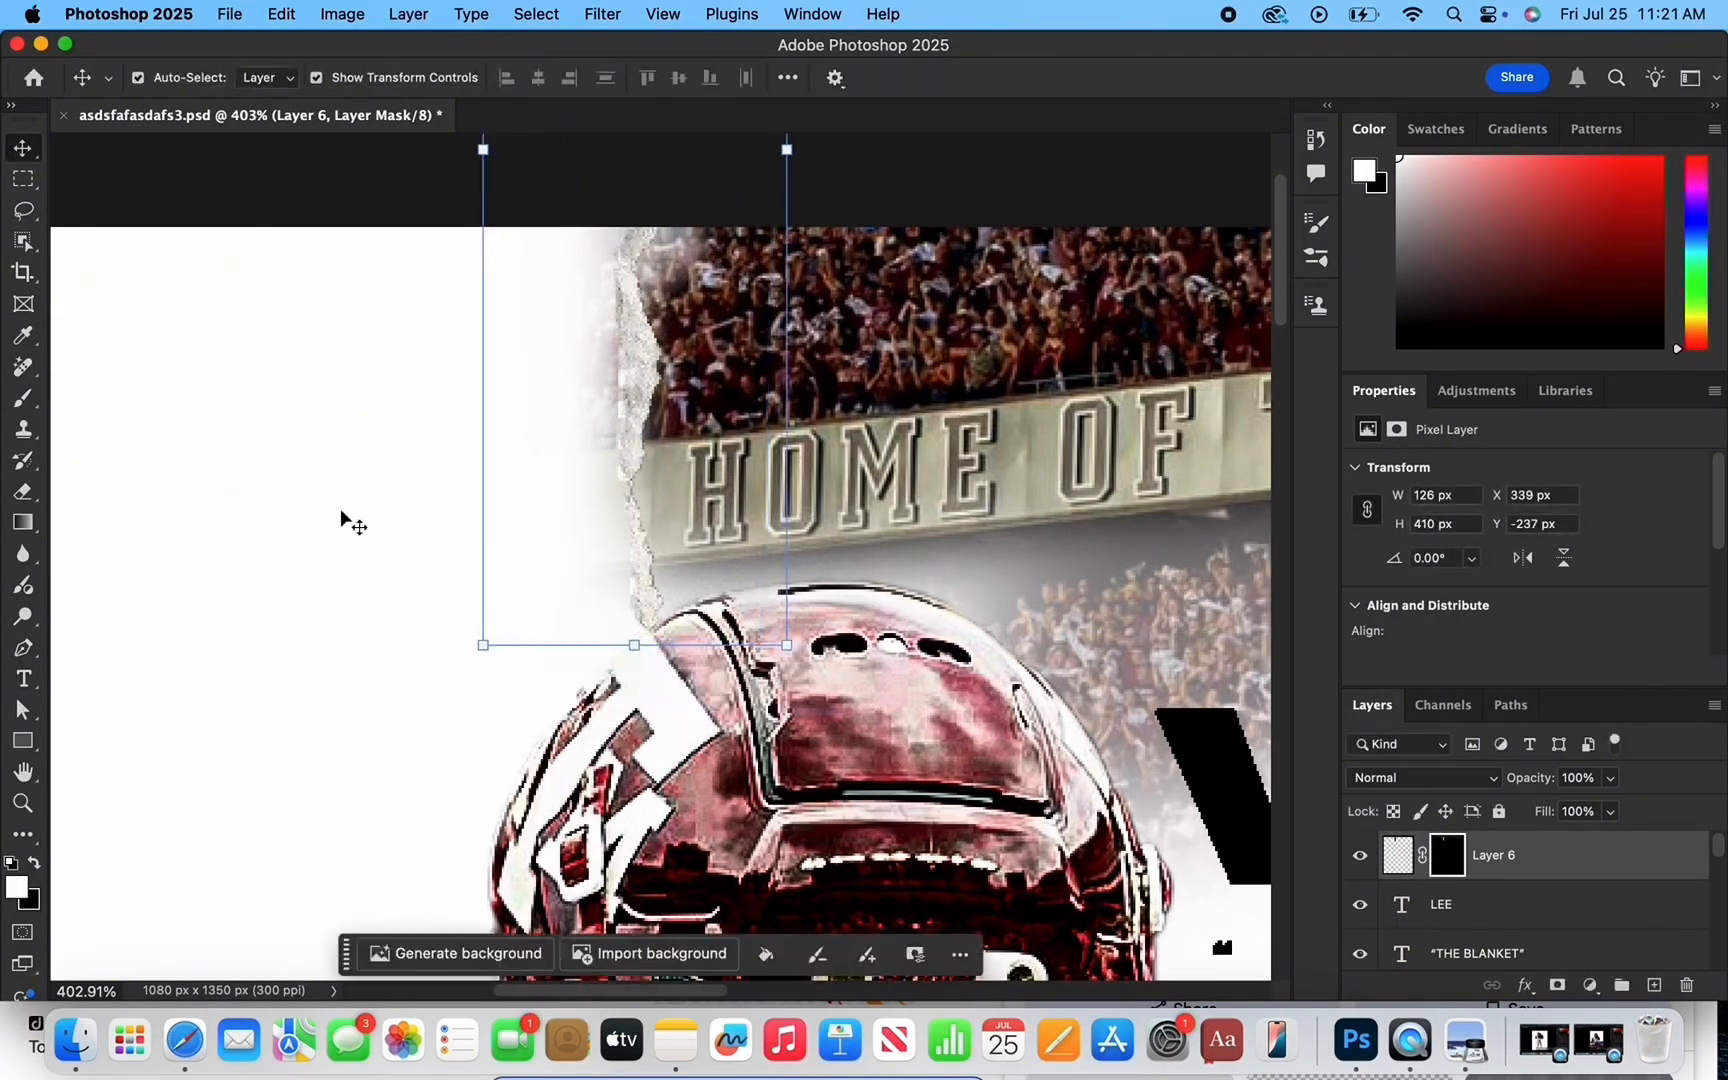
# Paint black on Layer 3's mask with a soft 27 px brush at 100% opacity to hide the crowd fade outside the torn edge.
pyautogui.click(1119, 435)
pyautogui.click(1447, 945)
pyautogui.press('x')
pyautogui.click(24, 398)
pyautogui.click(160, 78)
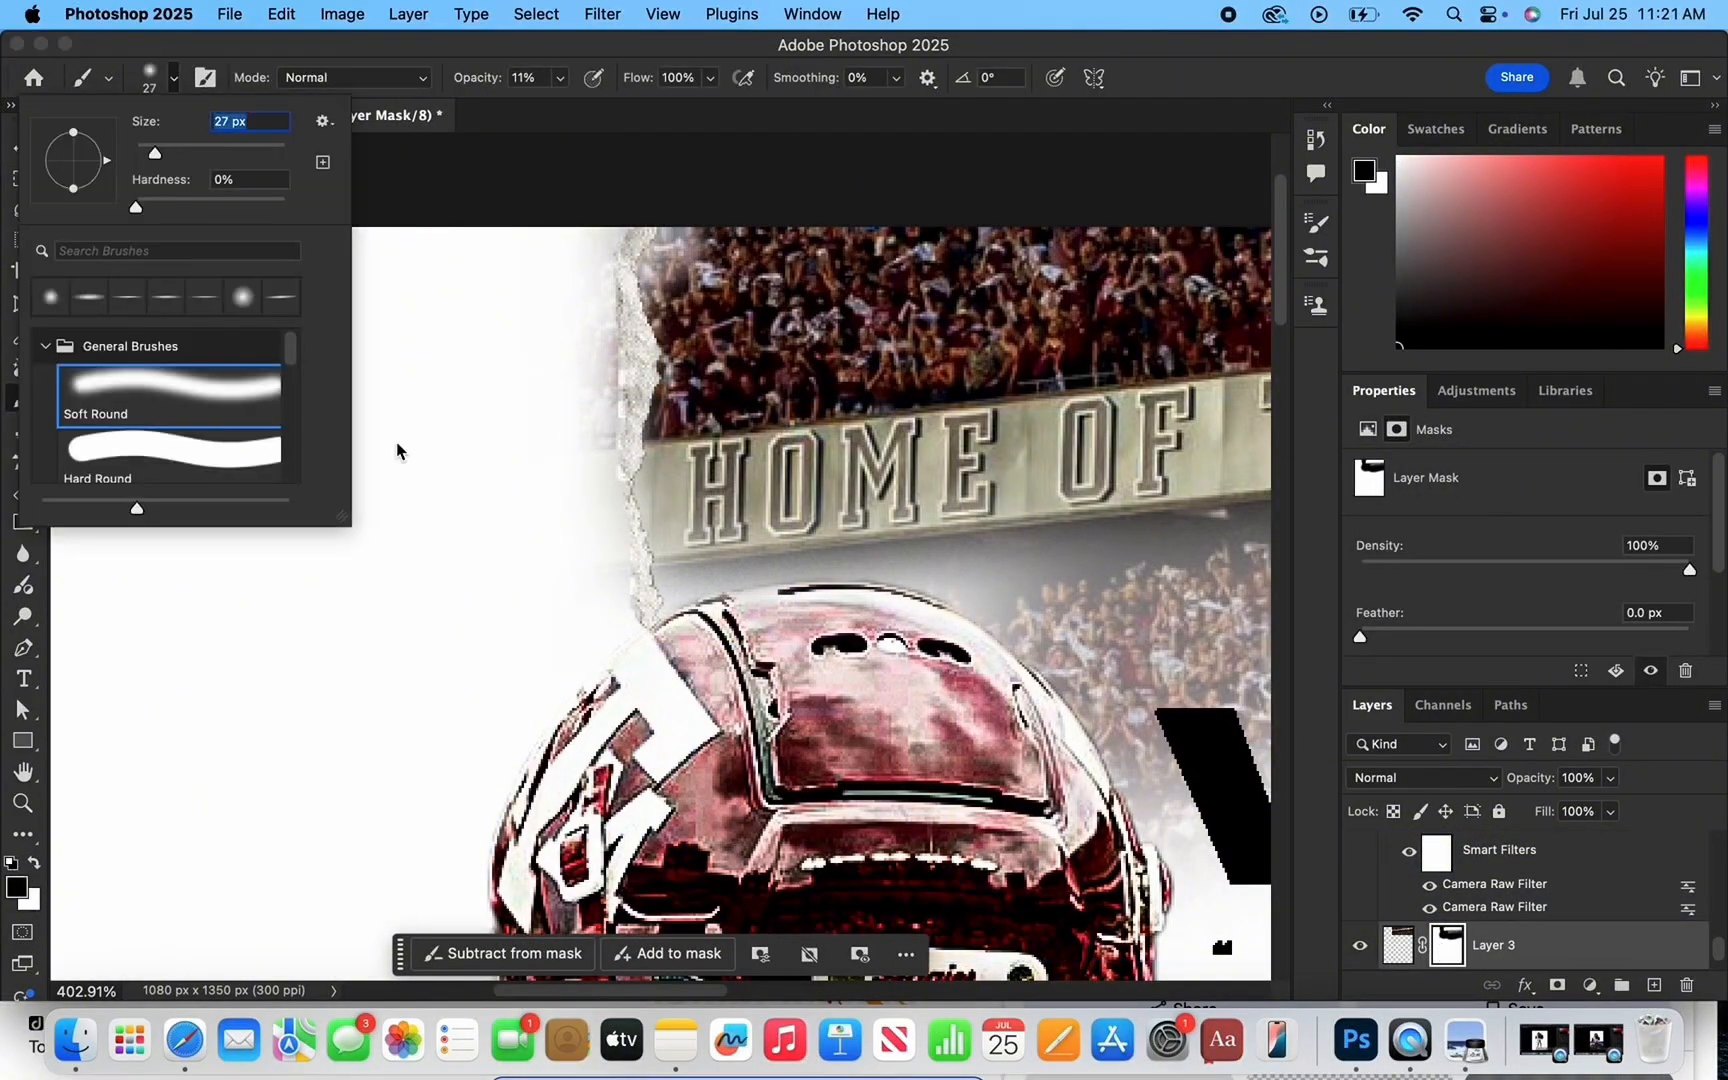
pyautogui.scroll(2, 661, 556)
pyautogui.click(560, 78)
pyautogui.moveTo(560, 105); pyautogui.dragTo(665, 105)
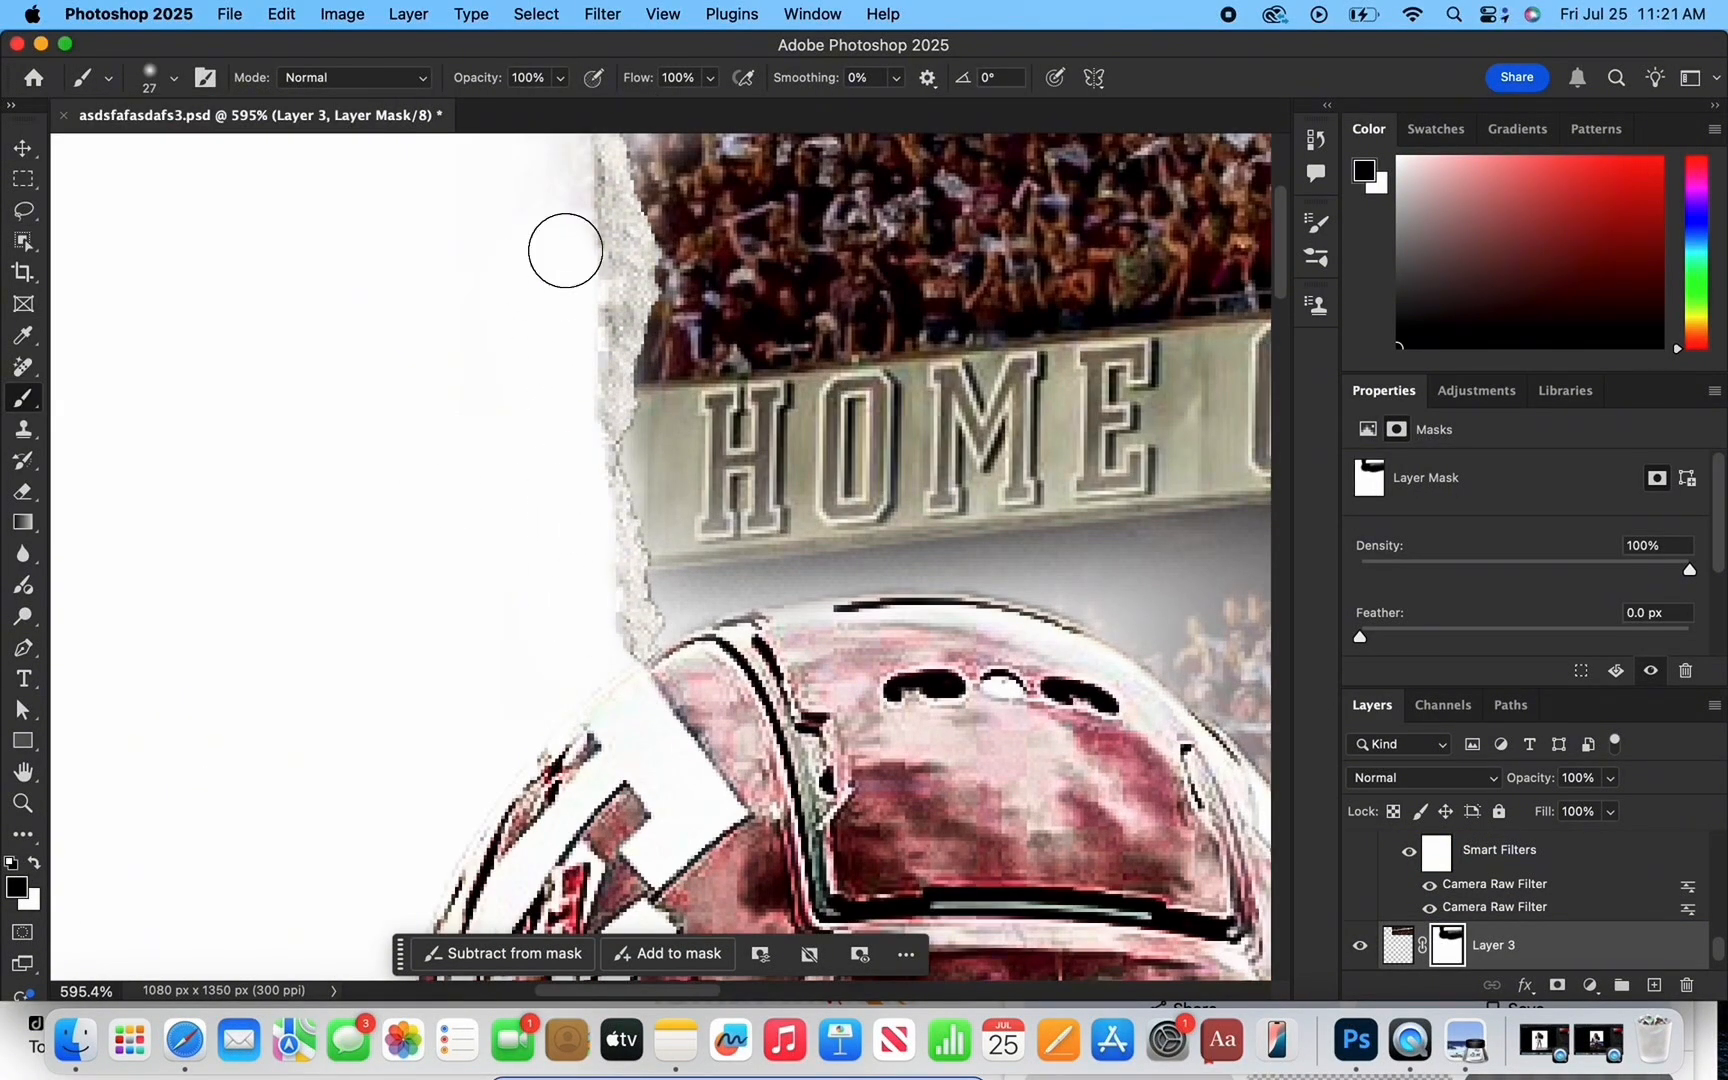
pyautogui.scroll(2, 526, 434)
pyautogui.scroll(-10, 428, 598)
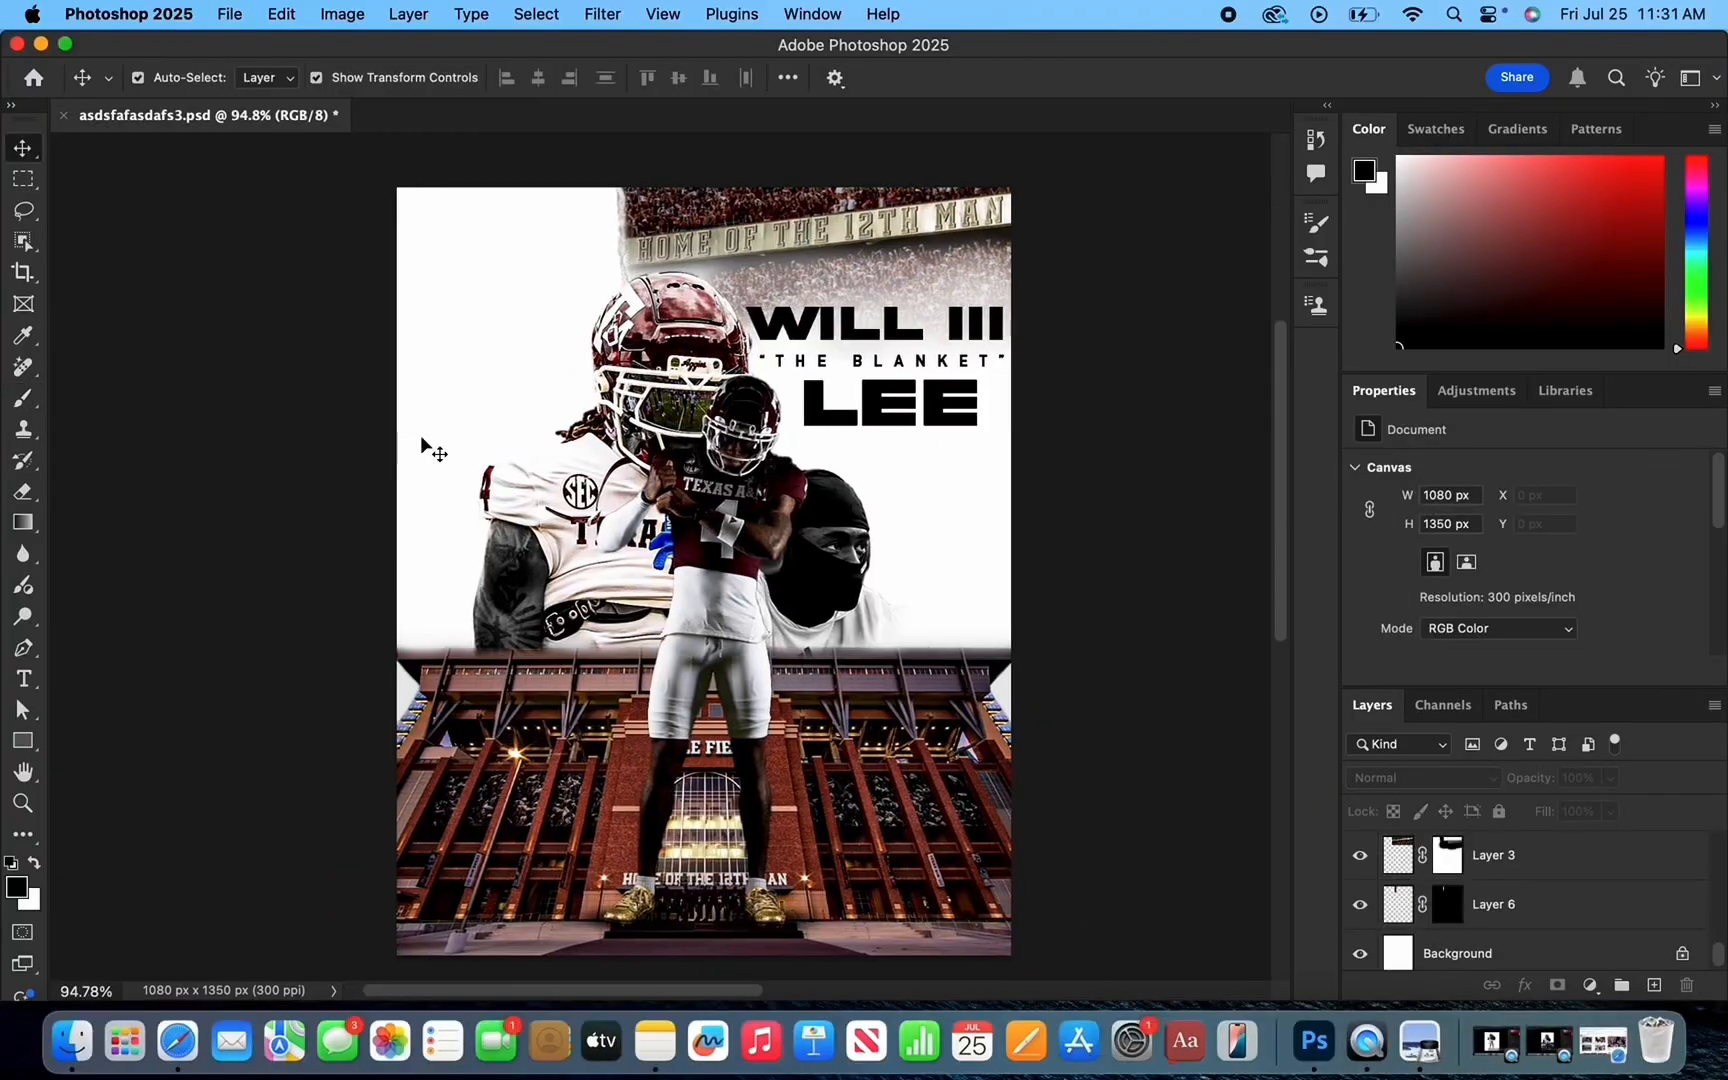
# Sample maroon #772c3c from the large helmet as the foreground colour and copy its hex code.
pyautogui.scroll(10, 420, 445)
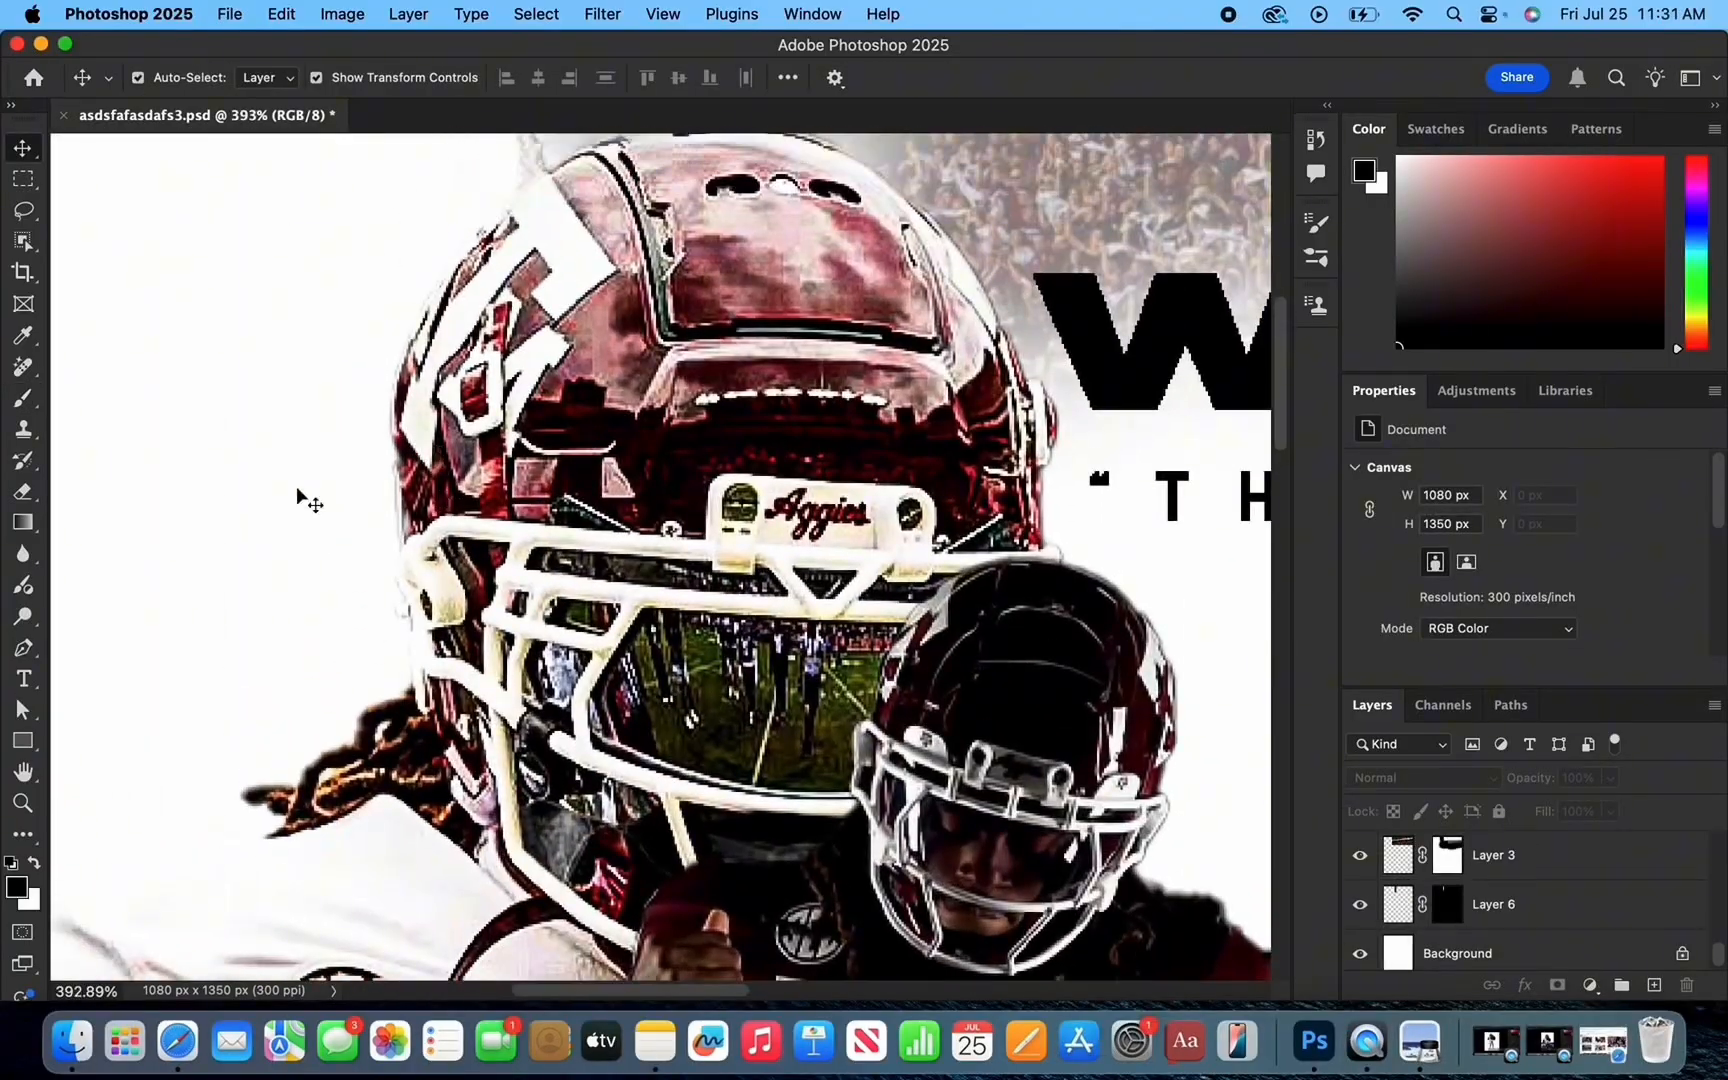
pyautogui.click(23, 337)
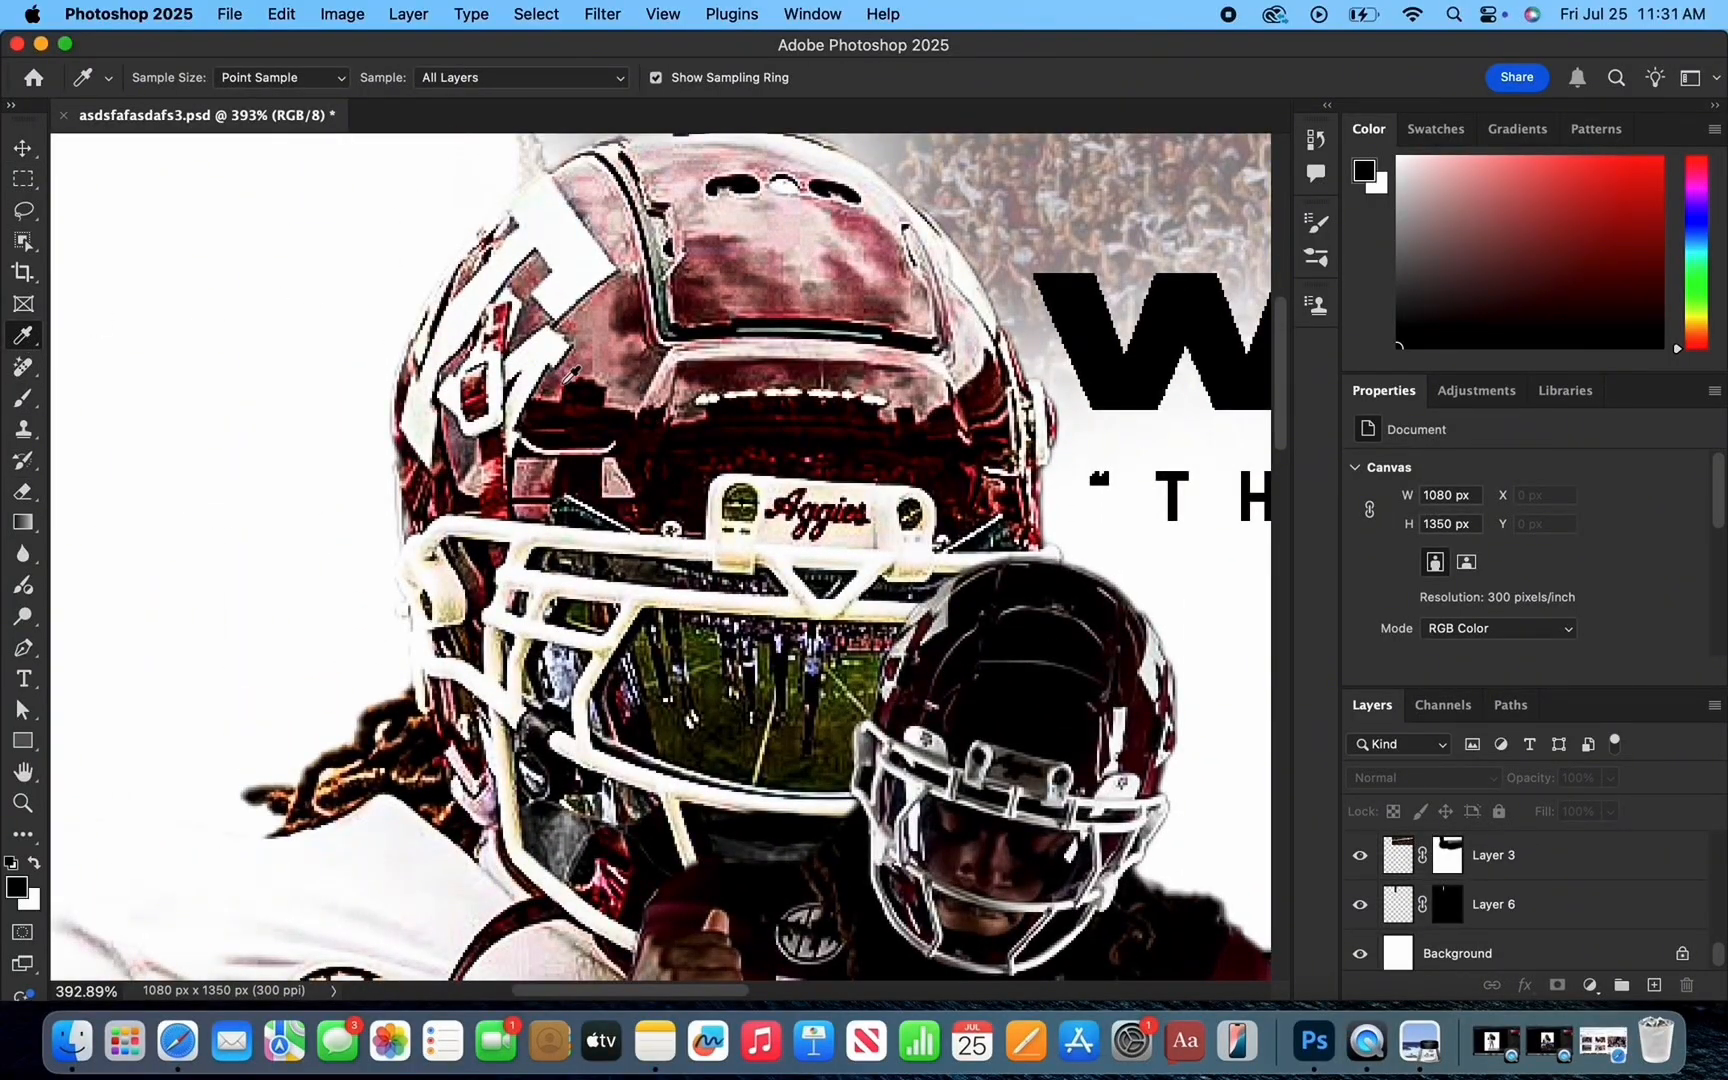
pyautogui.click(613, 339)
pyautogui.click(593, 398)
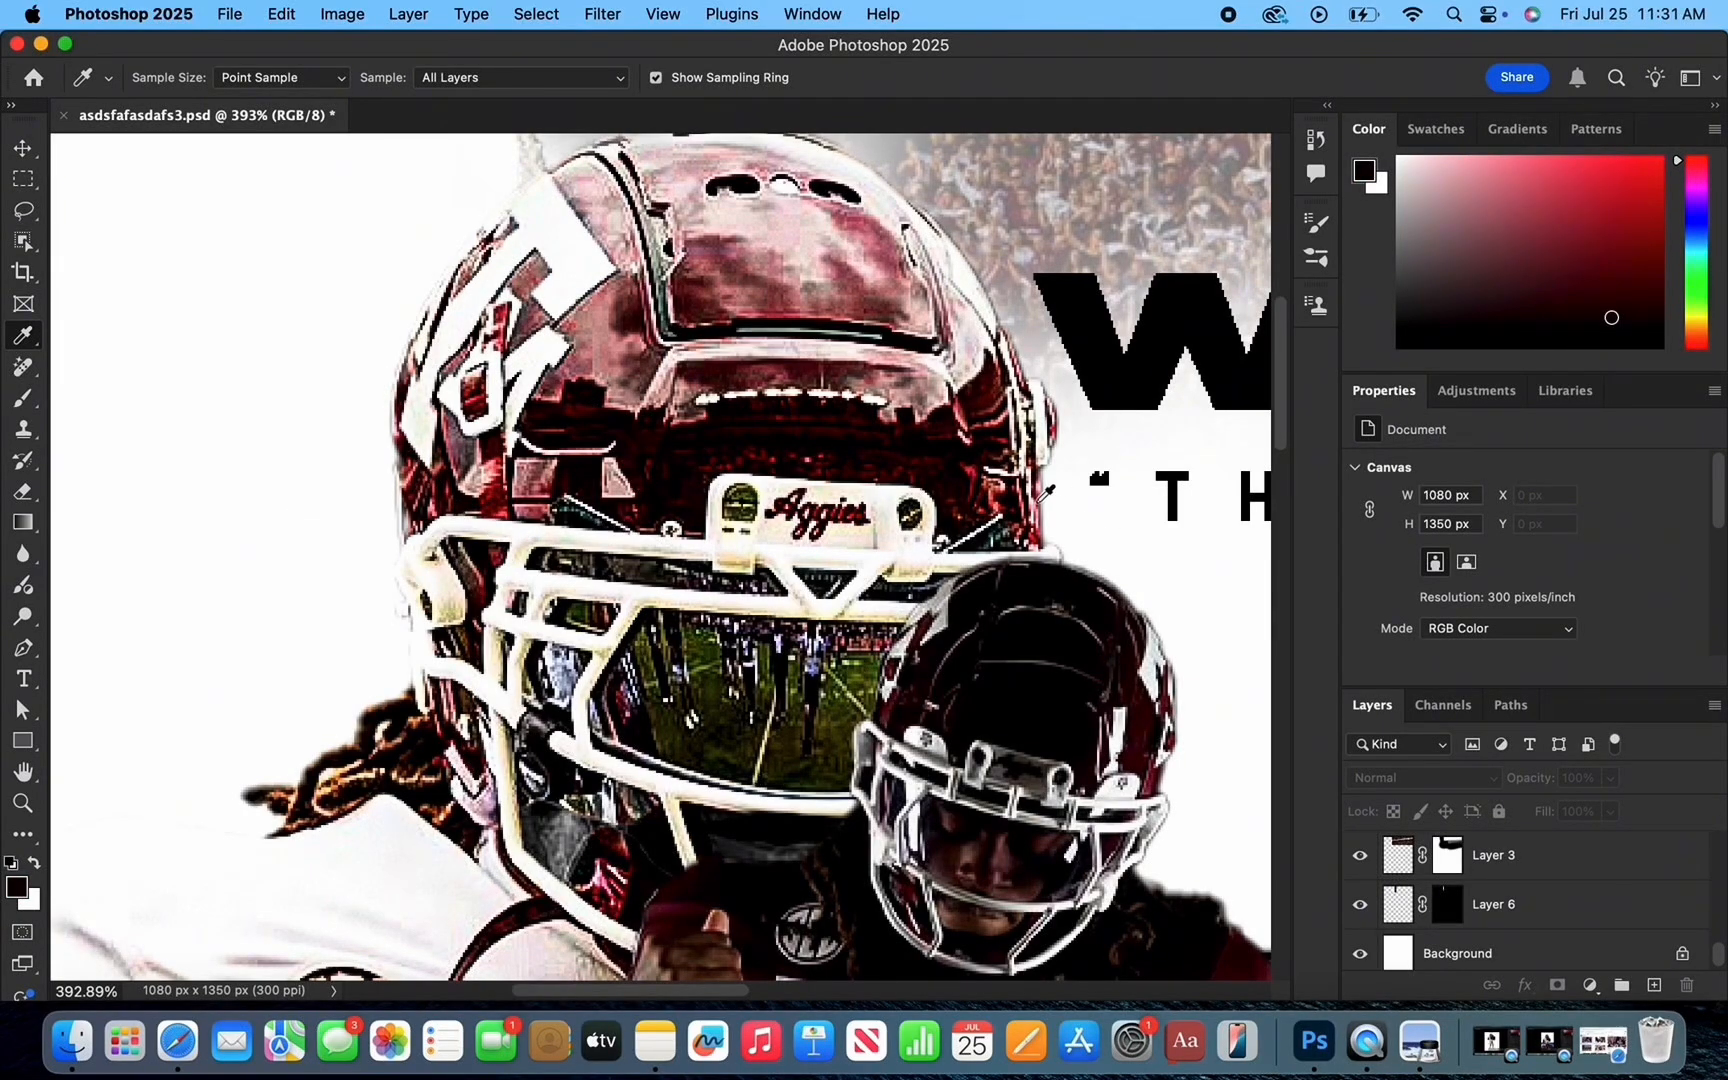
pyautogui.click(1038, 499)
pyautogui.click(1364, 174)
pyautogui.press('super+c')
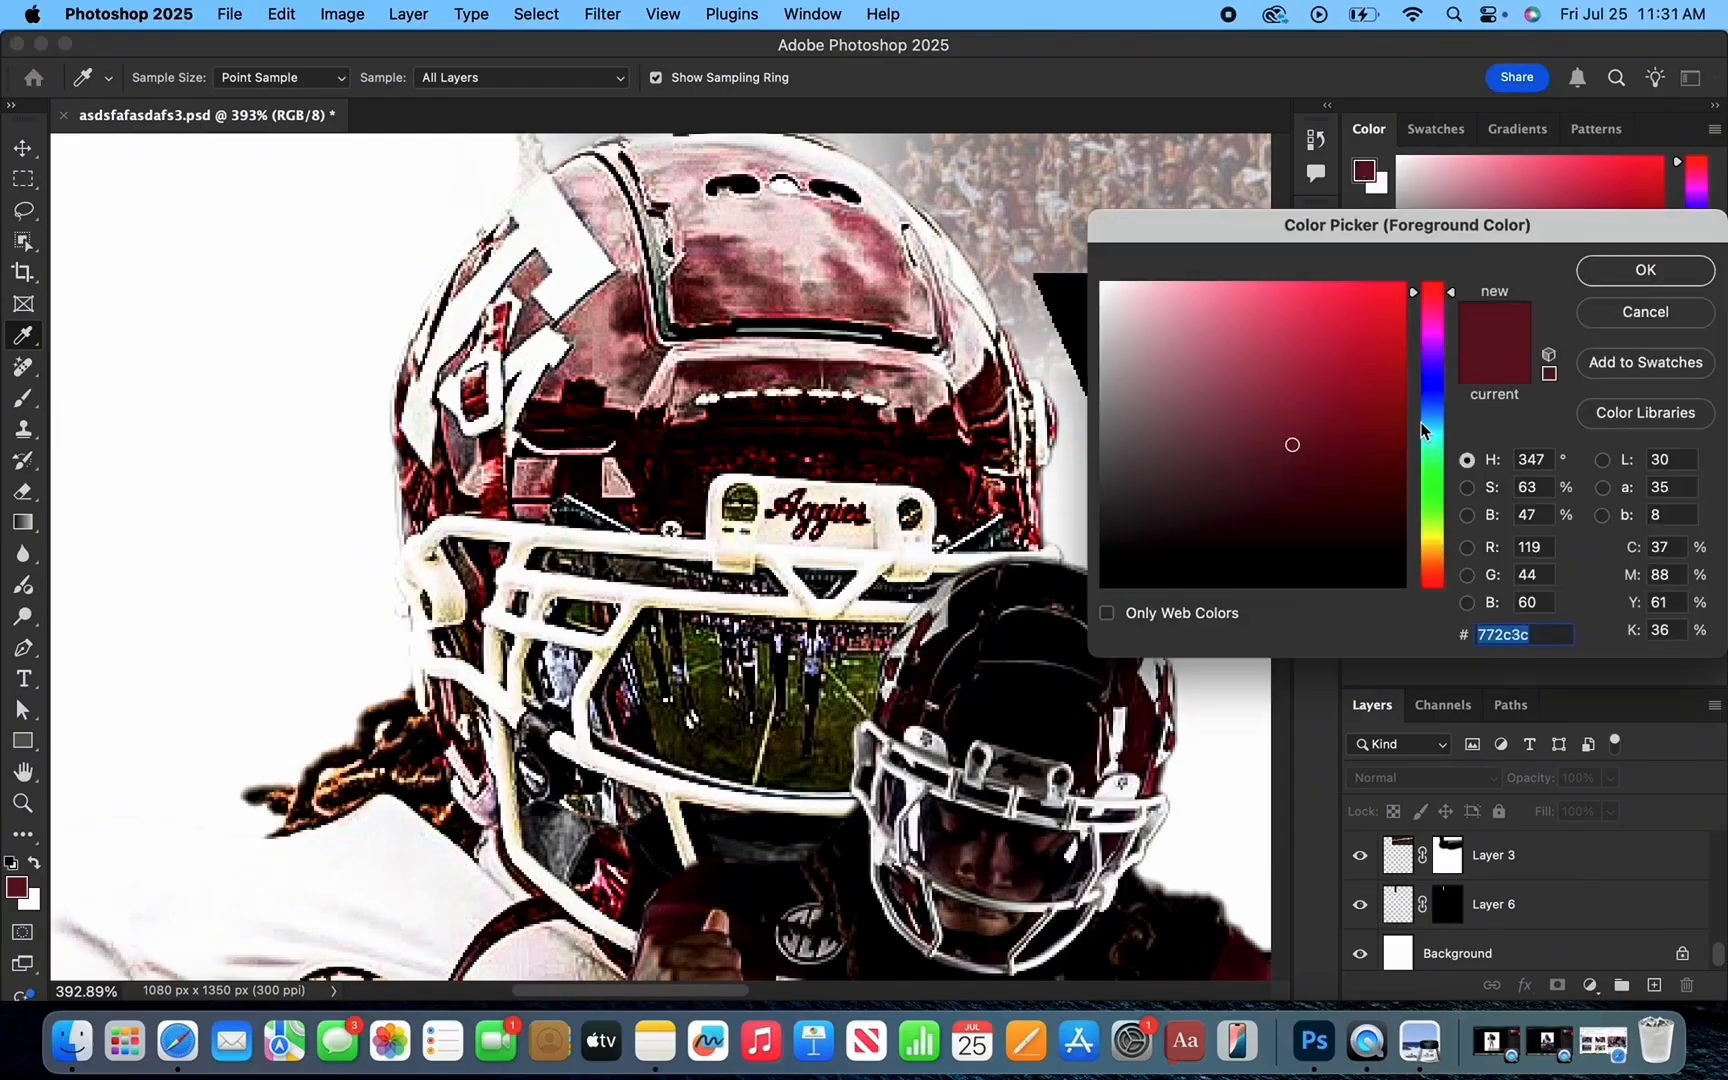
pyautogui.rightClick(1518, 634)
pyautogui.click(1465, 601)
# Add a new layer directly above Background and set up a classic gradient fading from maroon #772c3c to transparent.
pyautogui.scroll(-6, 1236, 435)
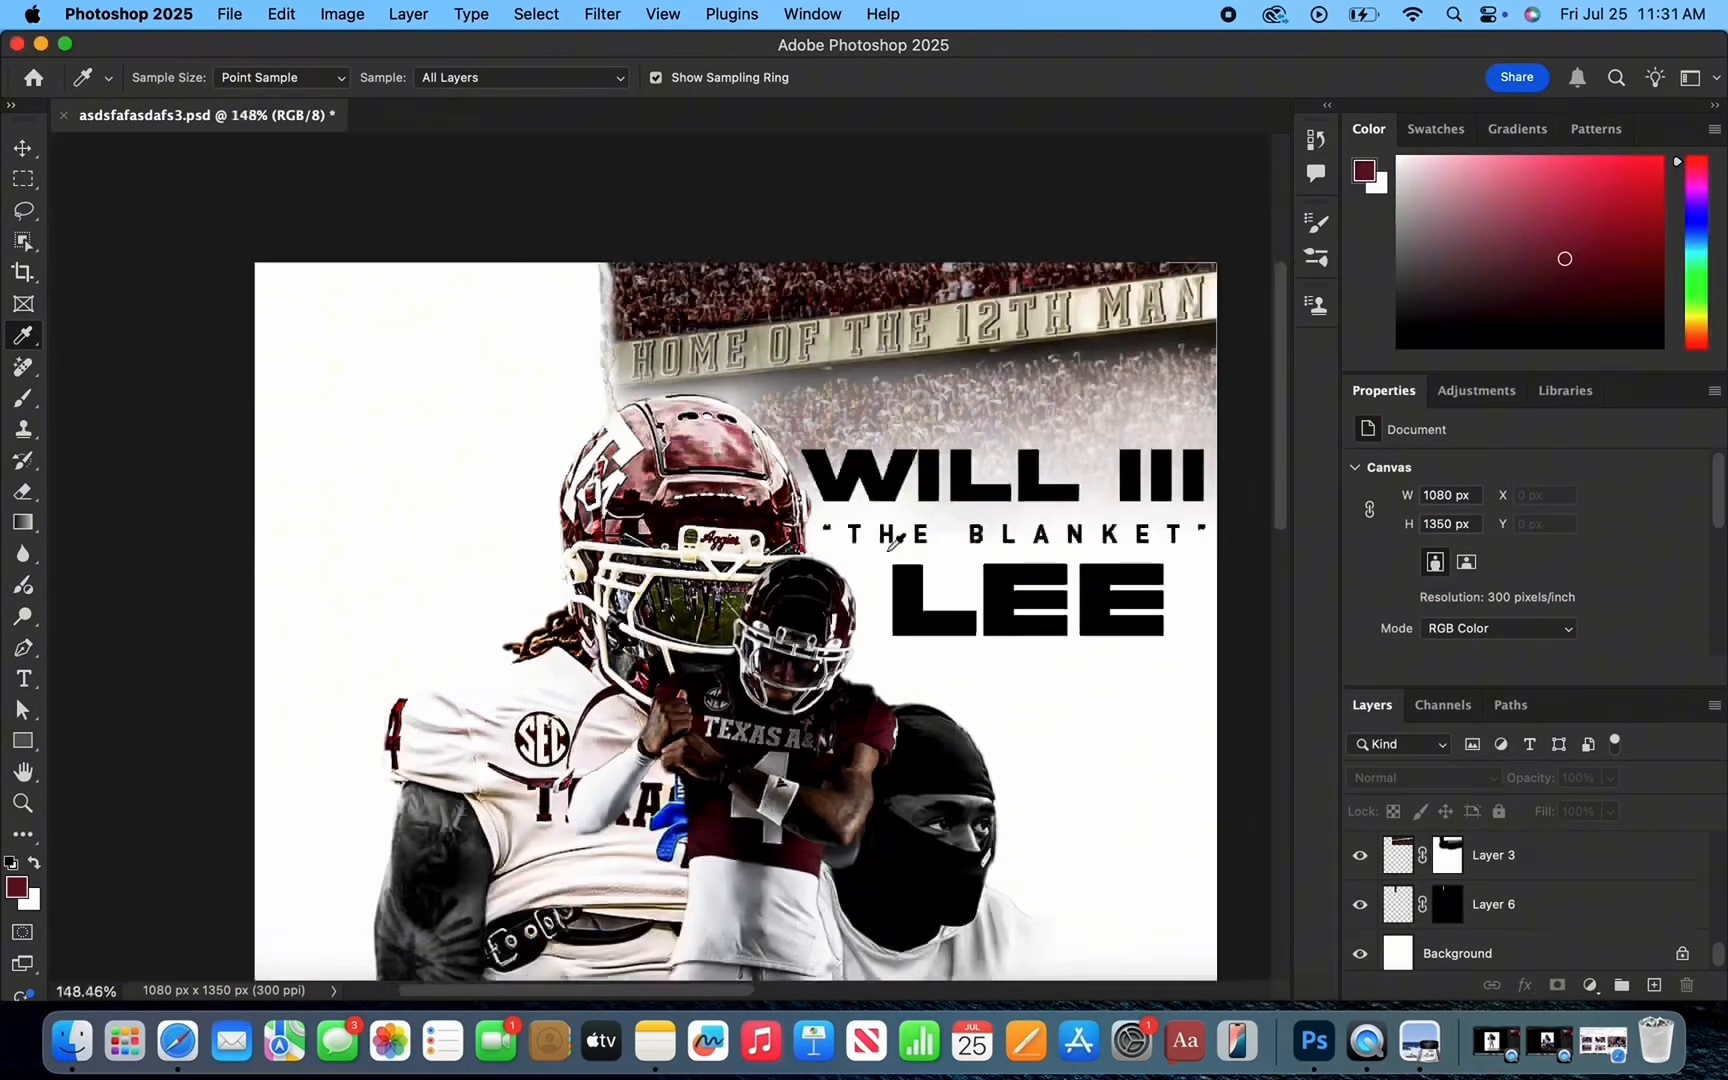
pyautogui.click(1654, 985)
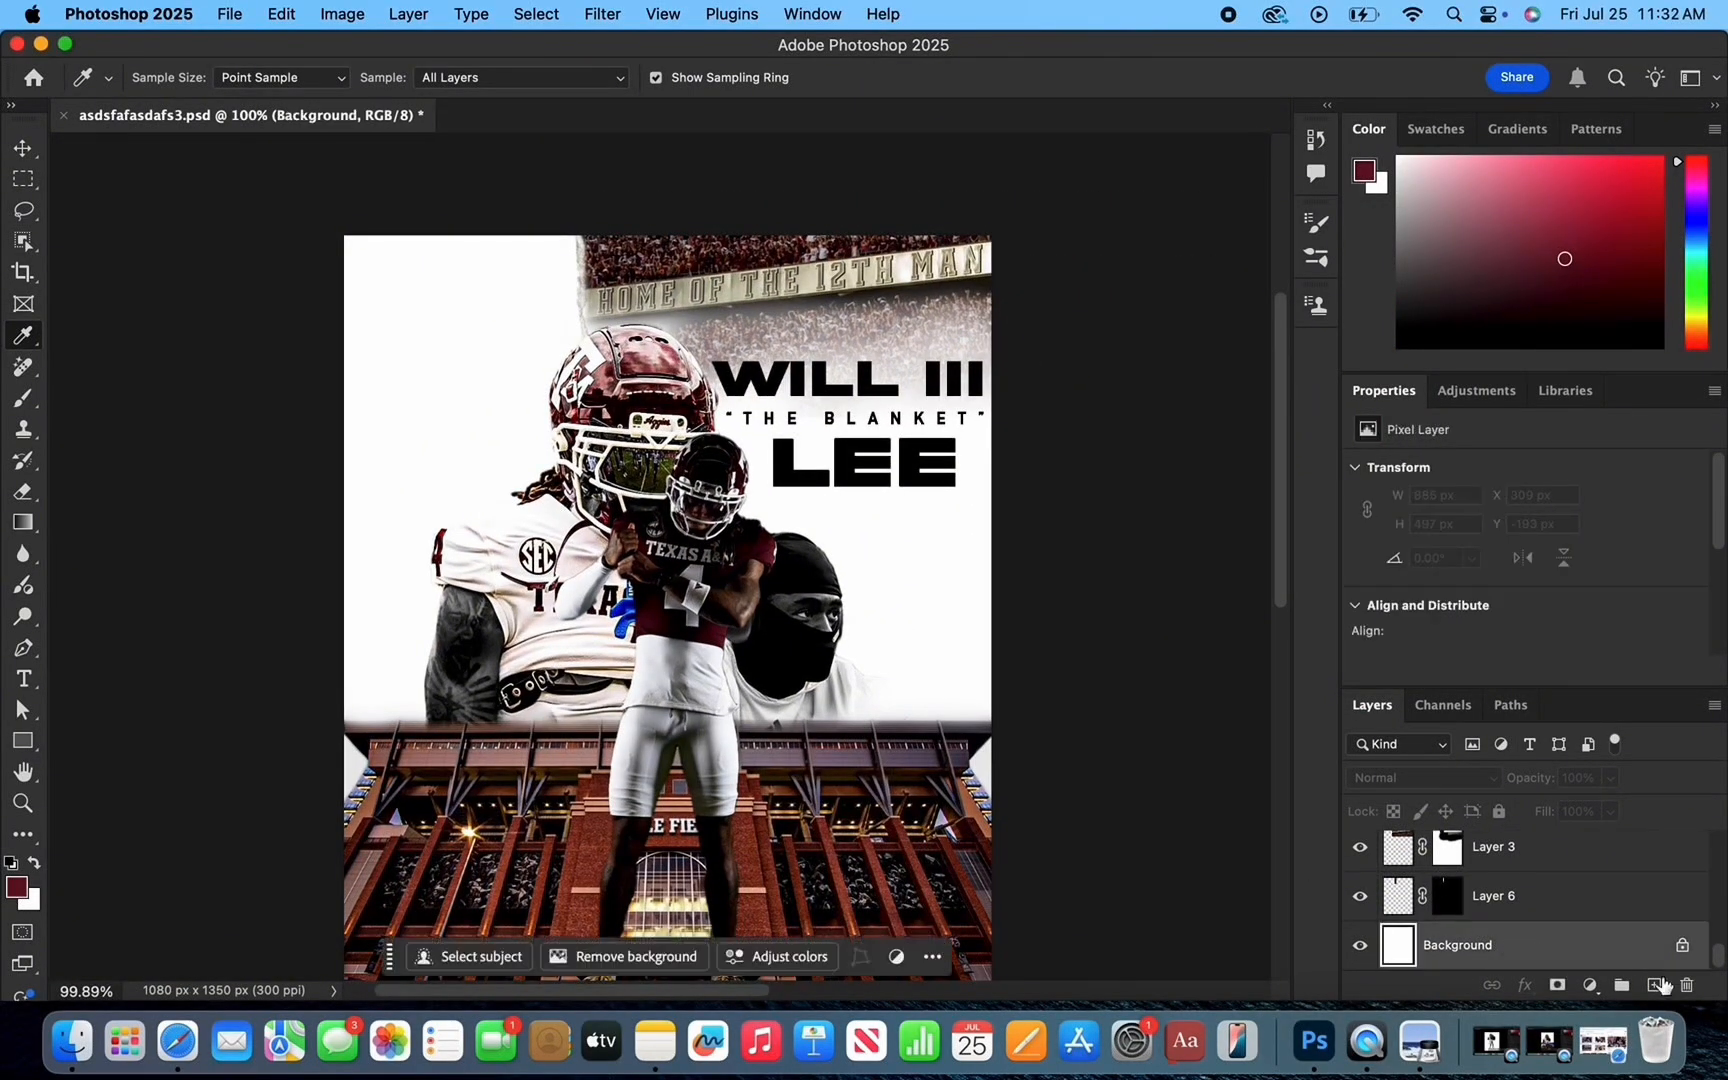
pyautogui.click(23, 523)
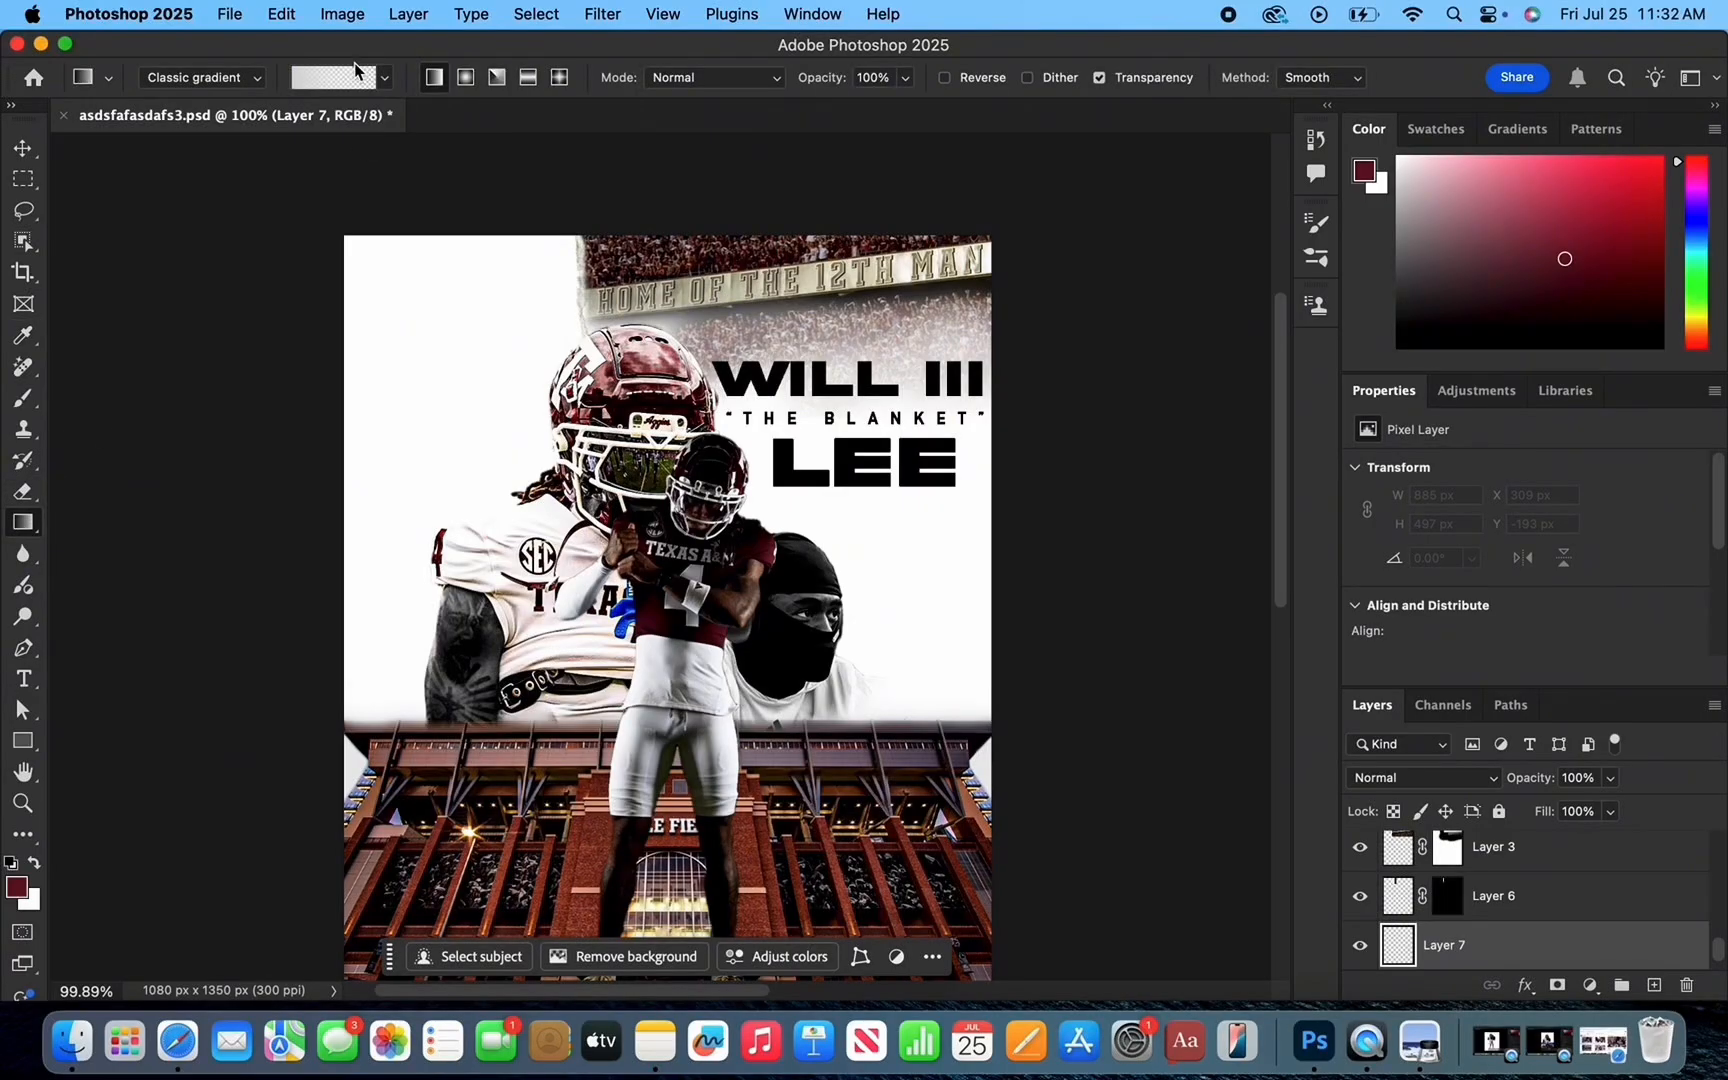
pyautogui.click(345, 77)
pyautogui.doubleClick(629, 627)
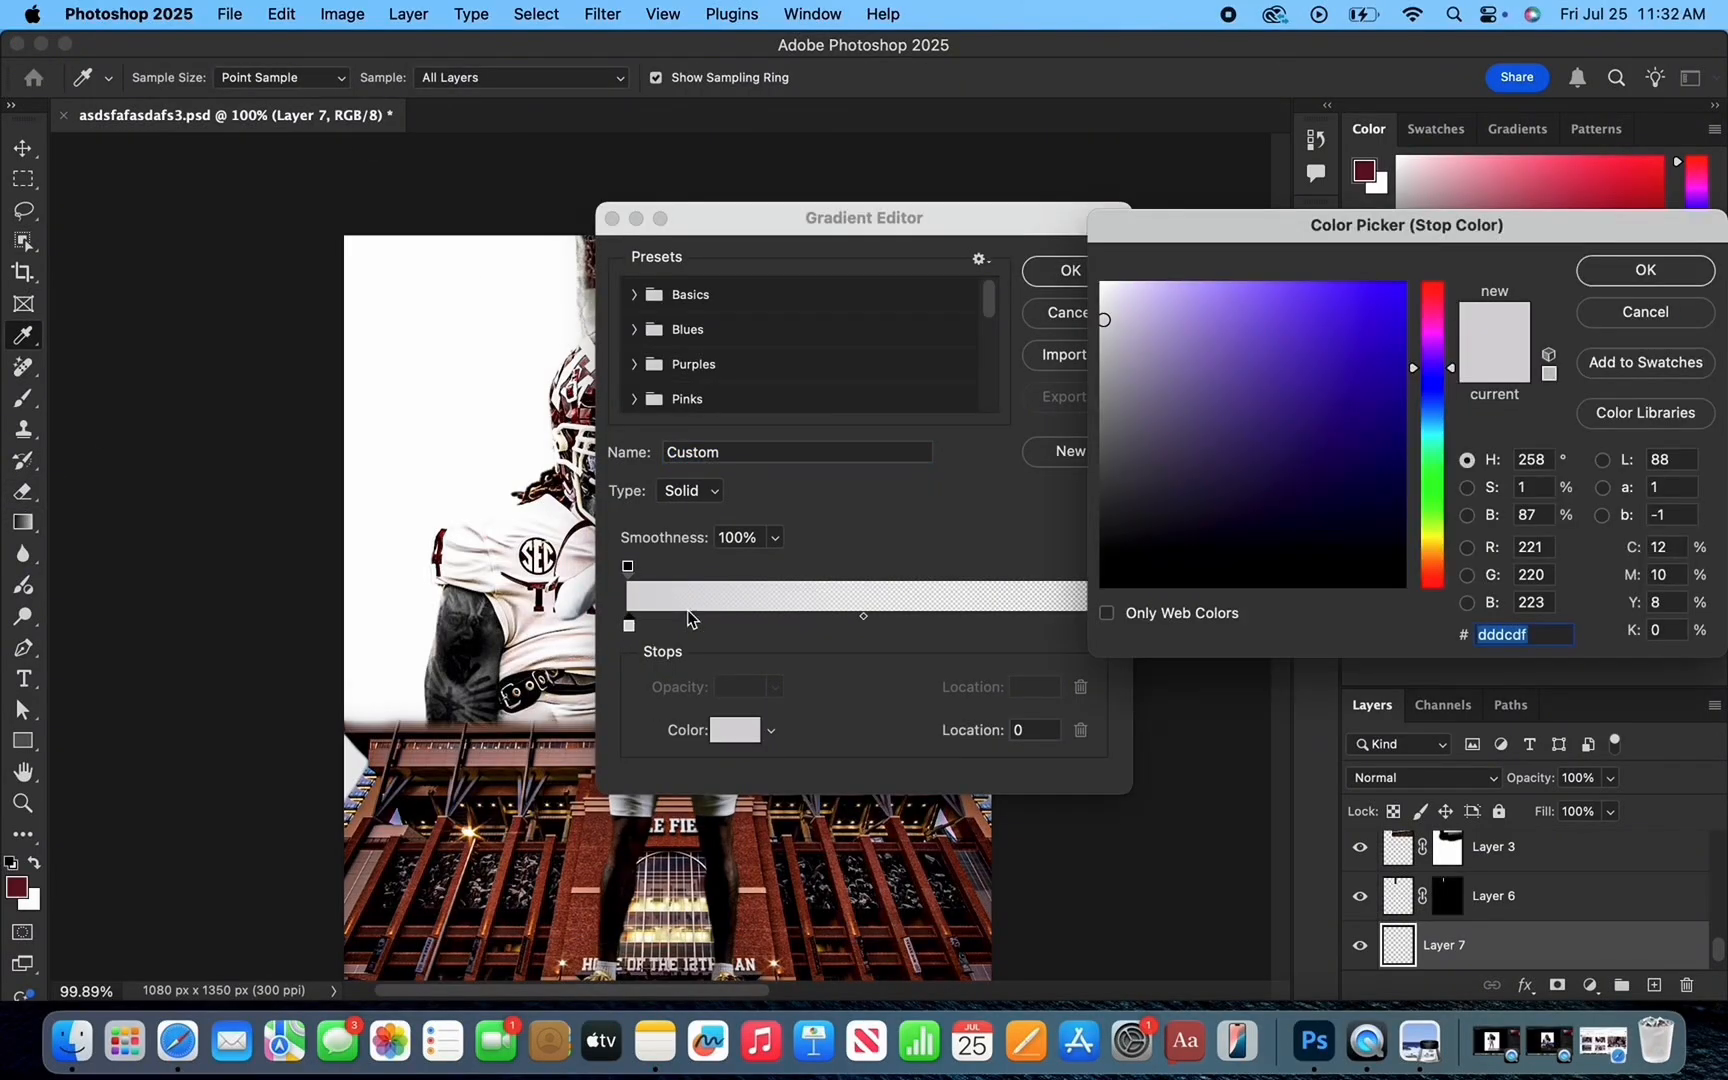
pyautogui.rightClick(1522, 634)
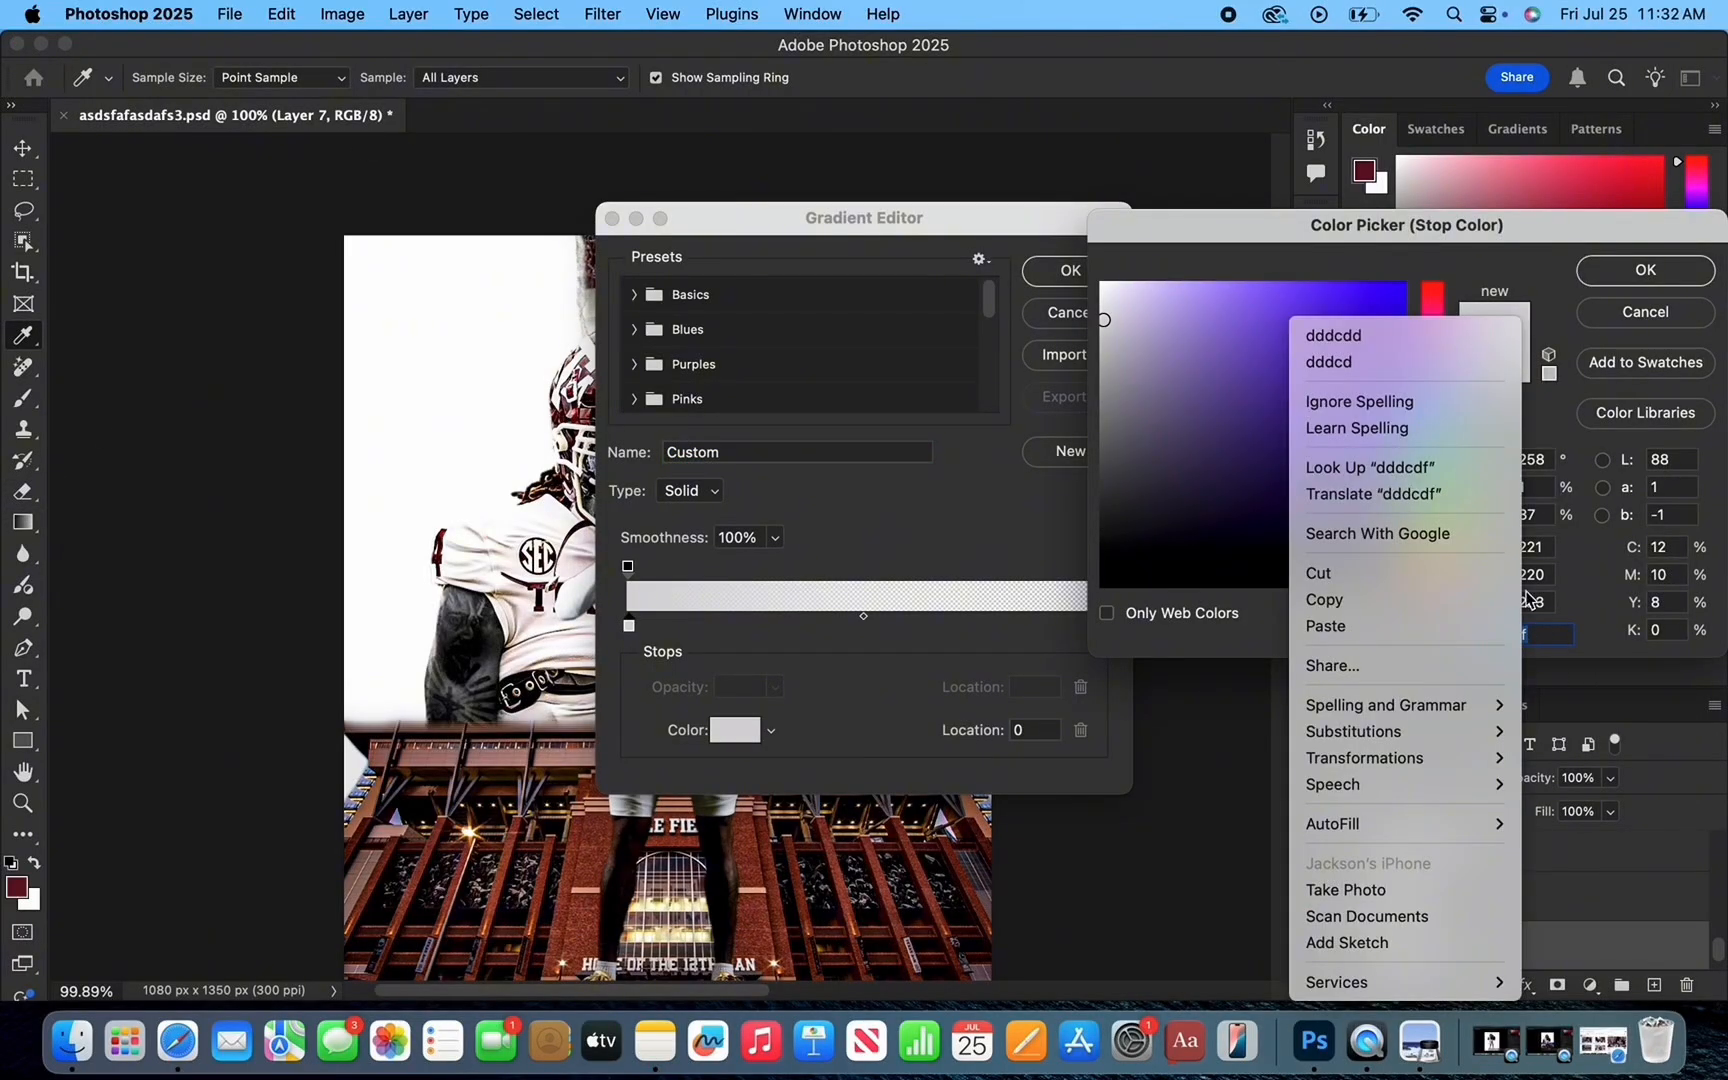
pyautogui.click(1473, 621)
pyautogui.click(1620, 270)
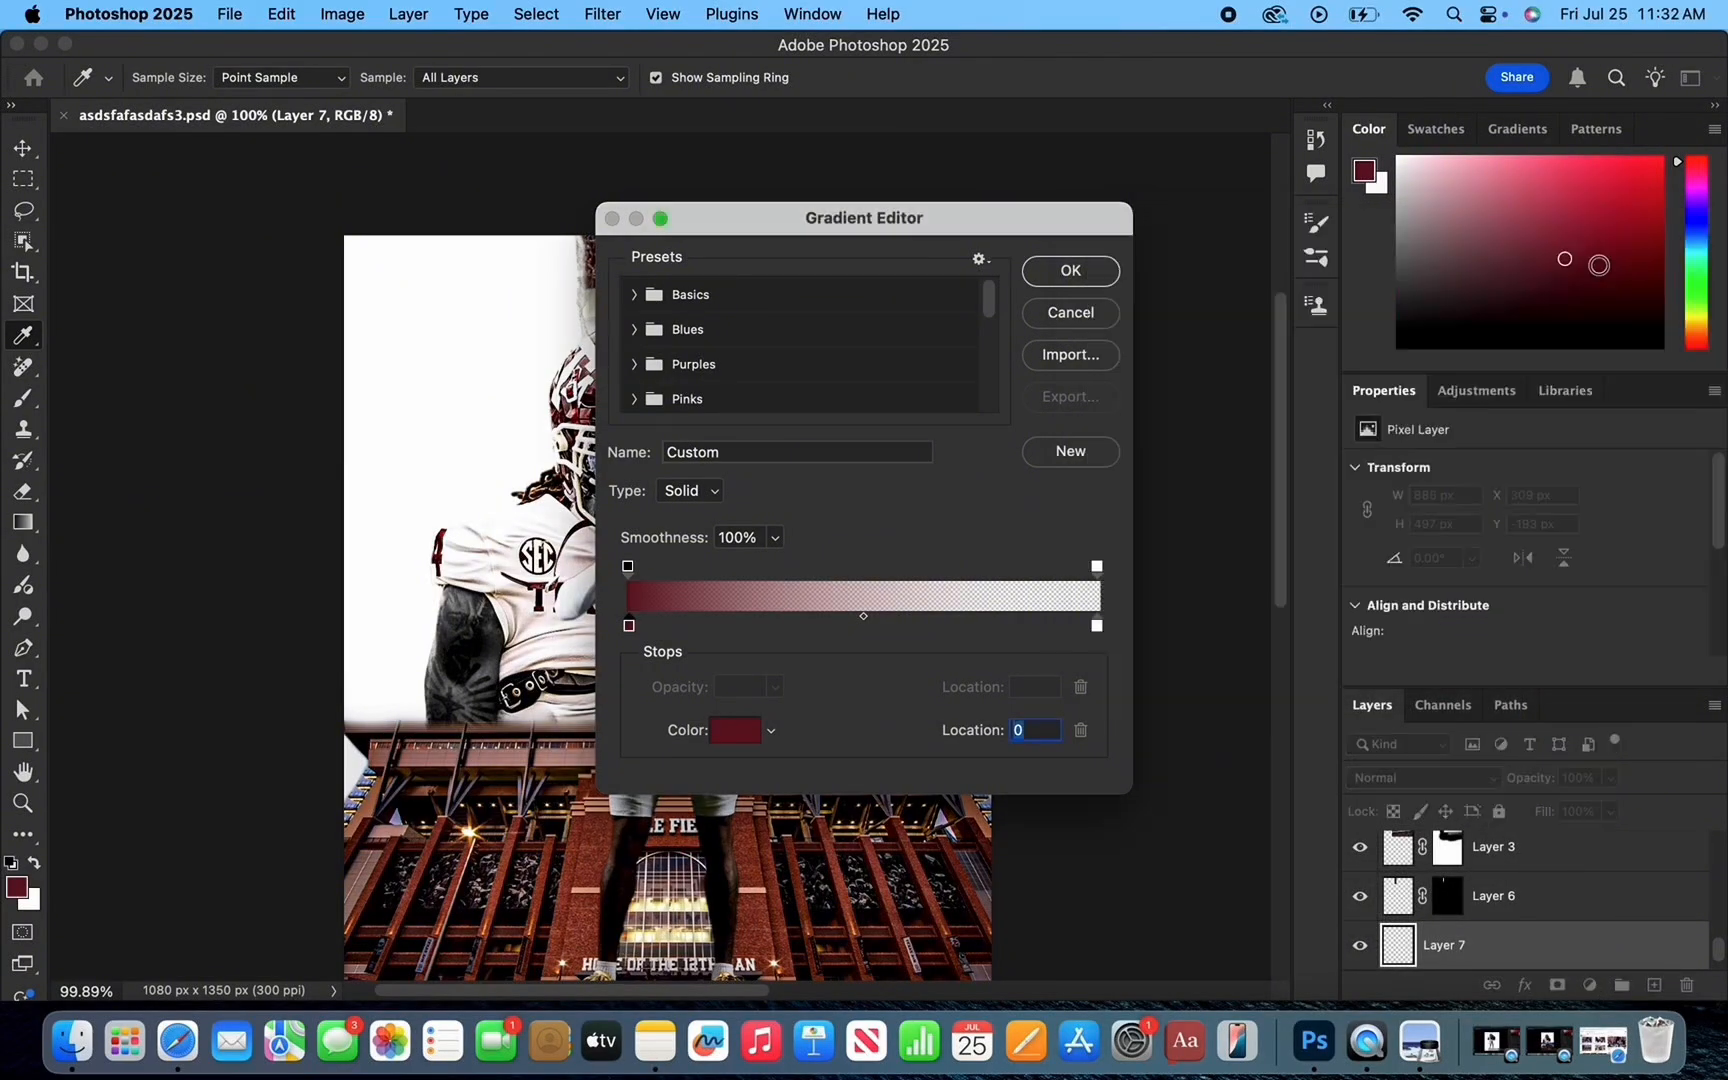
pyautogui.click(1105, 275)
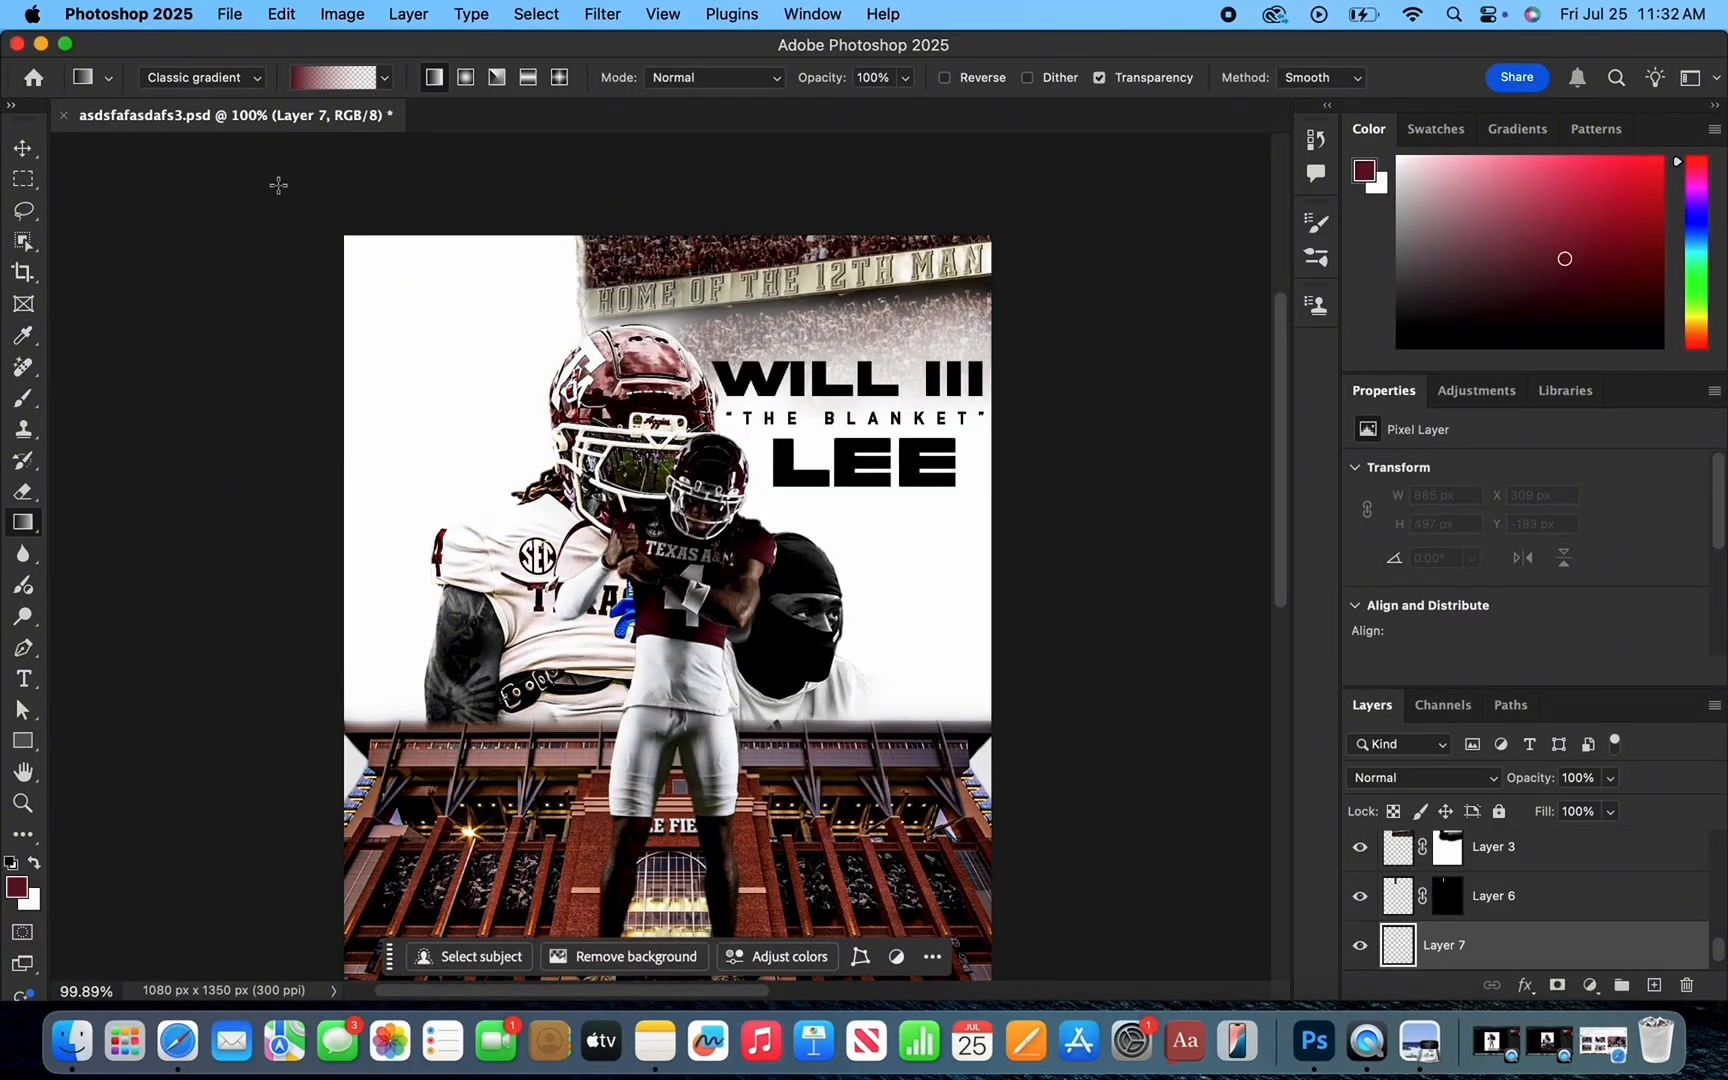
# Apply the maroon gradient three times on Layer 7, diagonally inward from outside the poster's upper-left corner.
pyautogui.moveTo(278, 185); pyautogui.dragTo(651, 532)
pyautogui.scroll(-3, 838, 622)
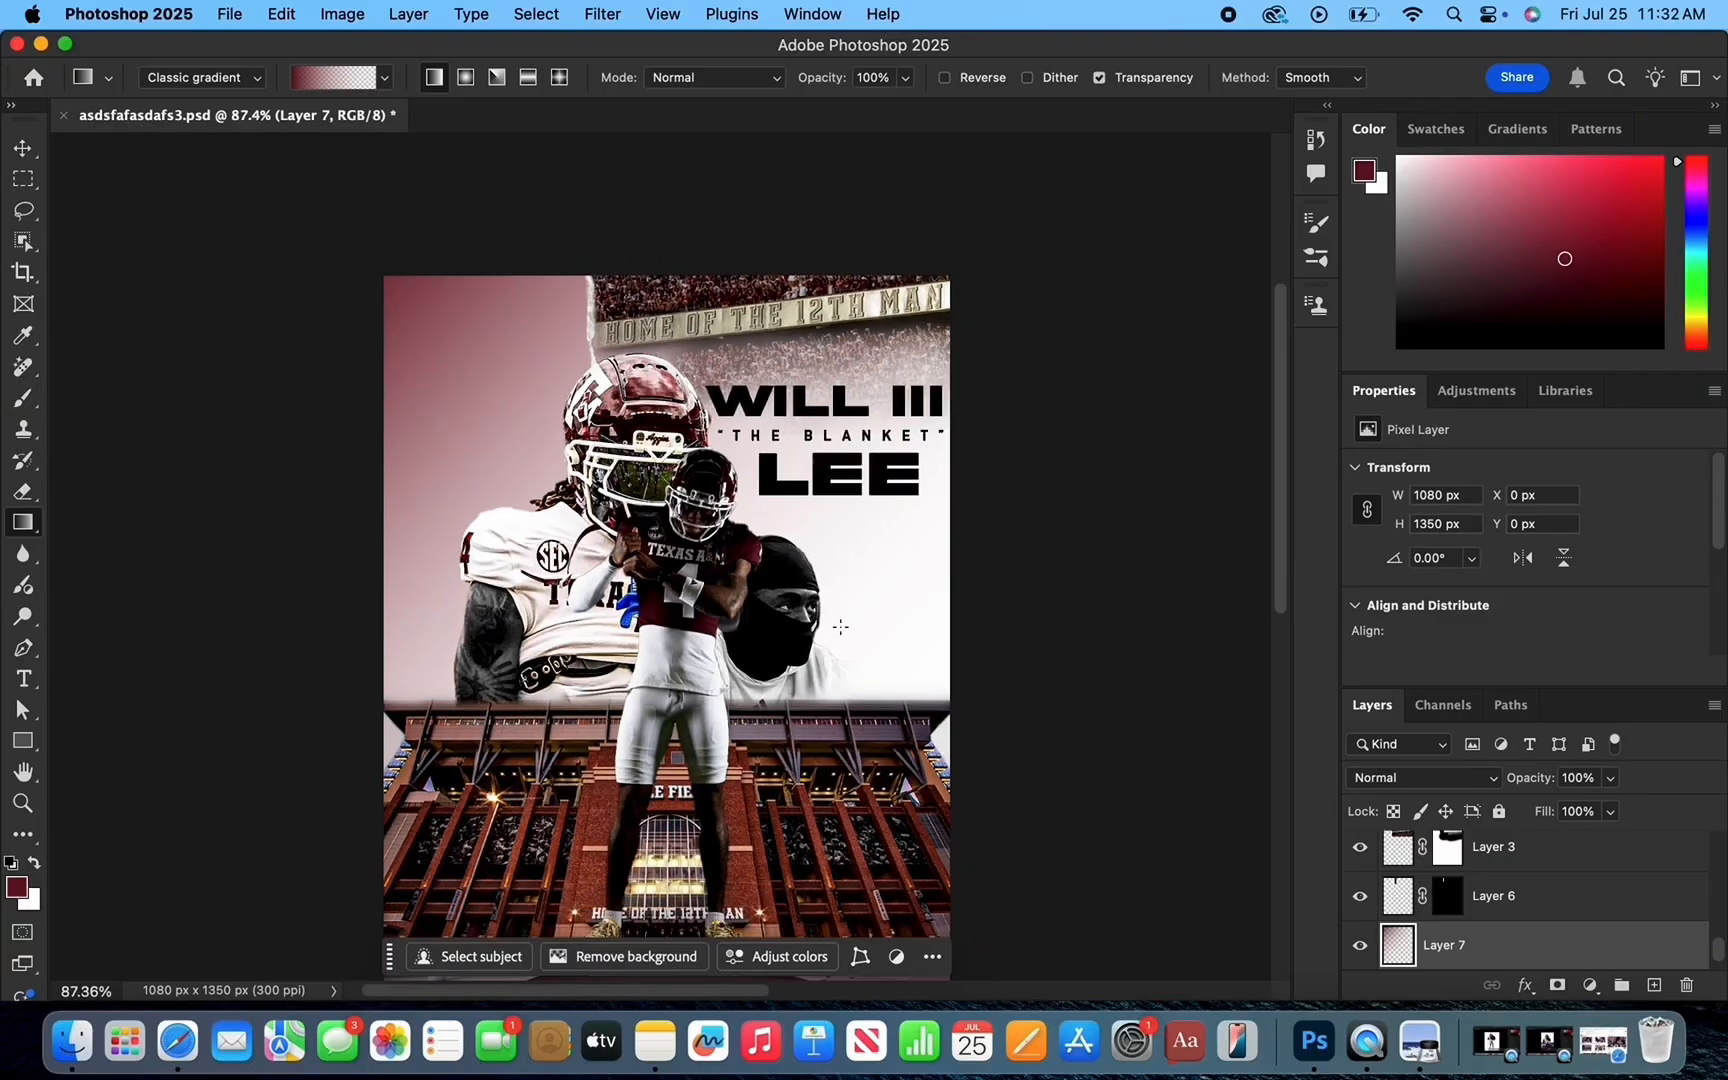
pyautogui.moveTo(287, 239); pyautogui.dragTo(418, 382)
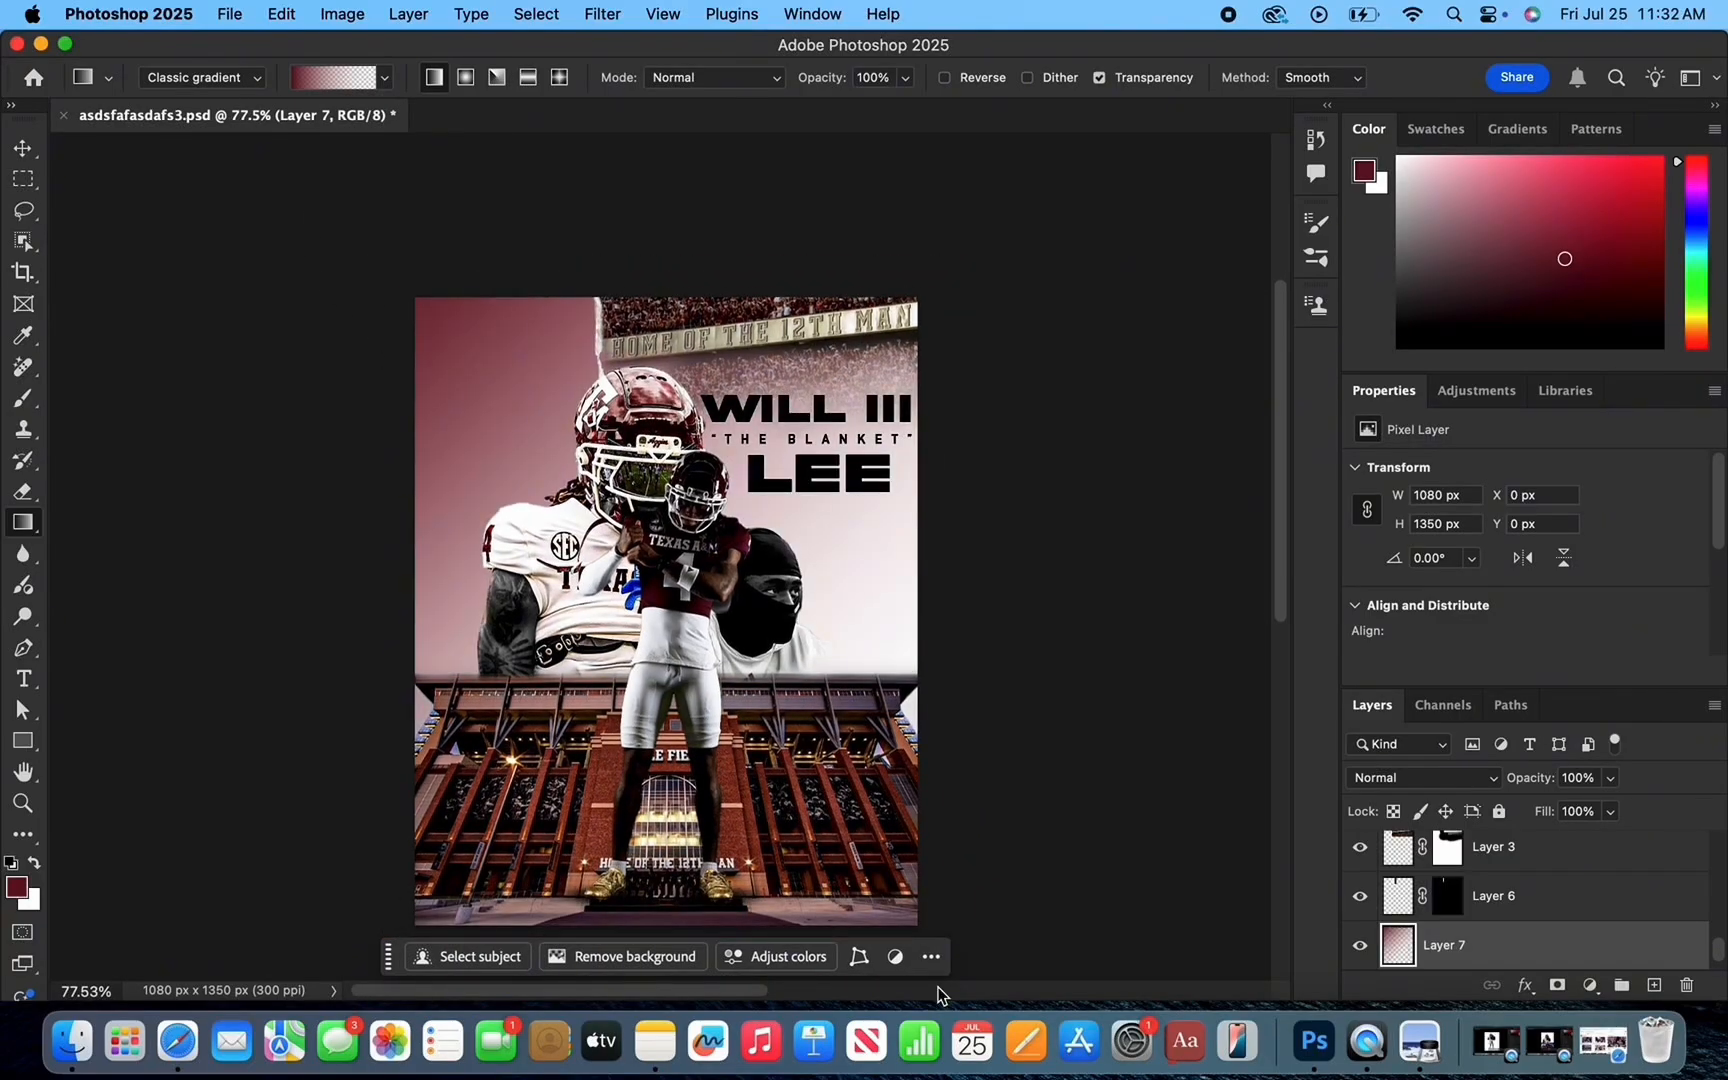
pyautogui.moveTo(286, 246); pyautogui.dragTo(462, 434)
pyautogui.scroll(3, 600, 630)
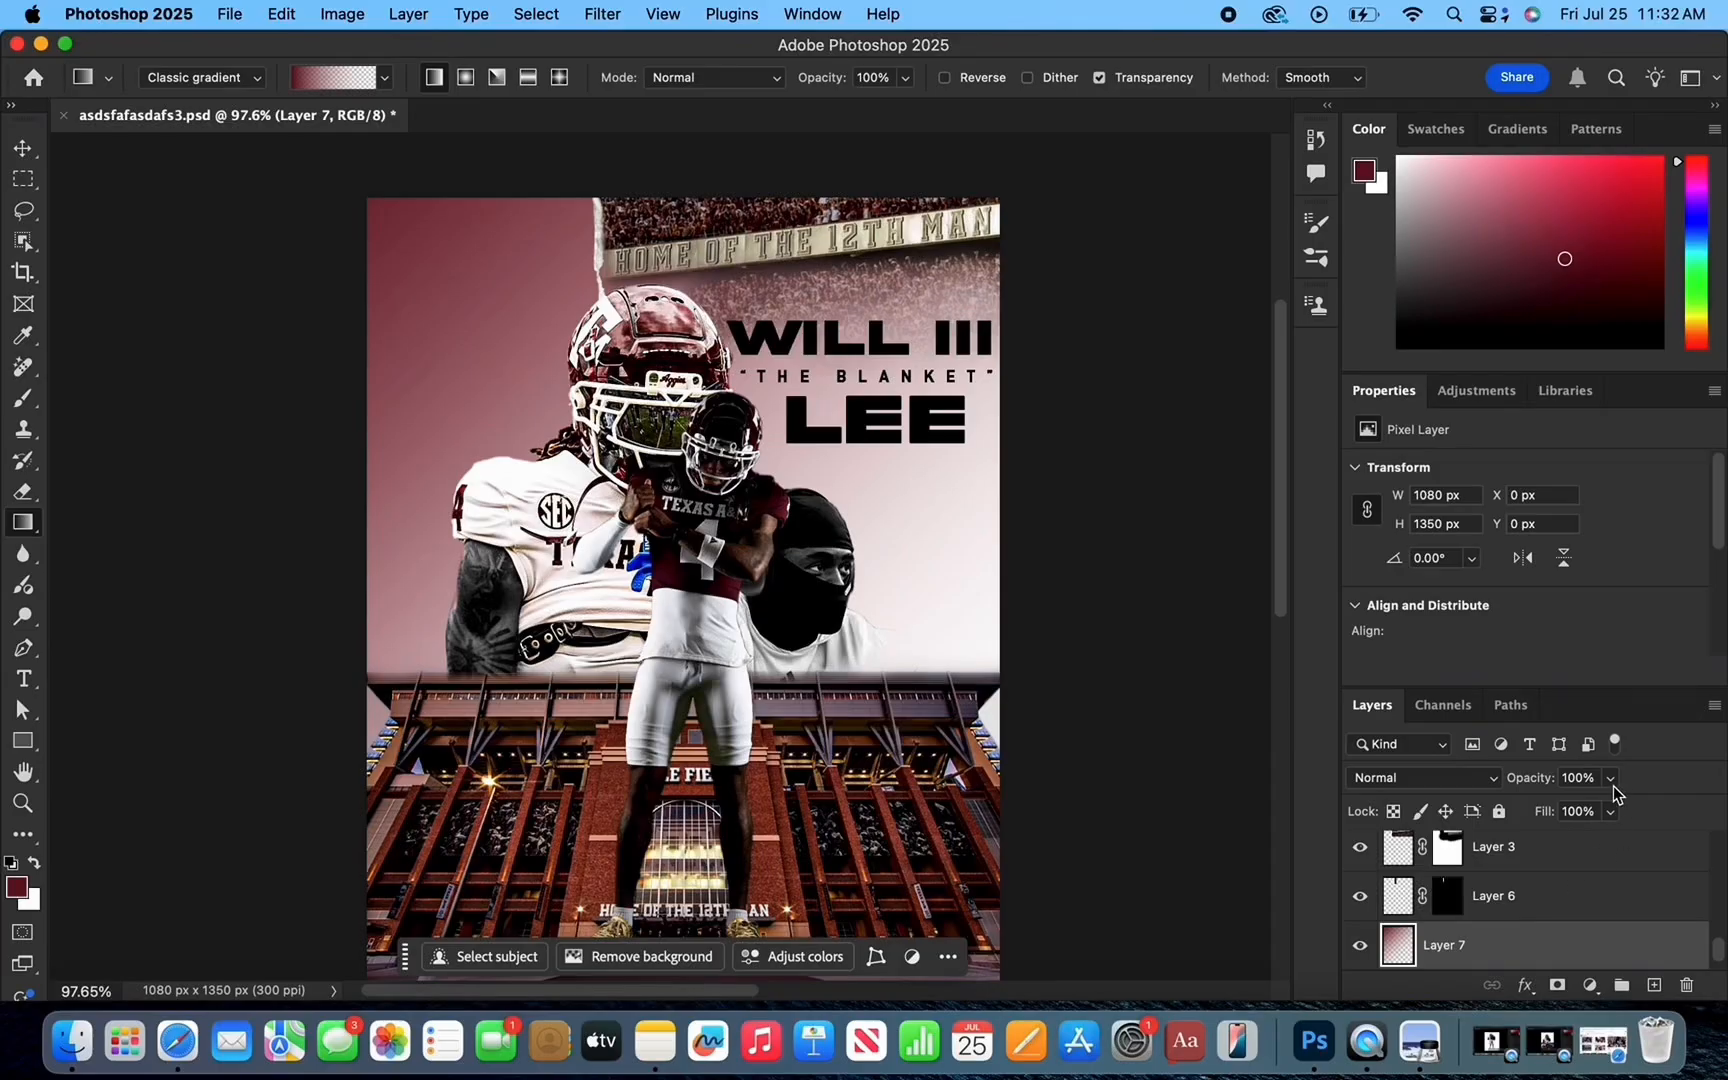
# Lower the maroon gradient layer's opacity to 48% and compare the poster with the layer hidden and shown.
pyautogui.moveTo(1583, 811); pyautogui.dragTo(1575, 810)
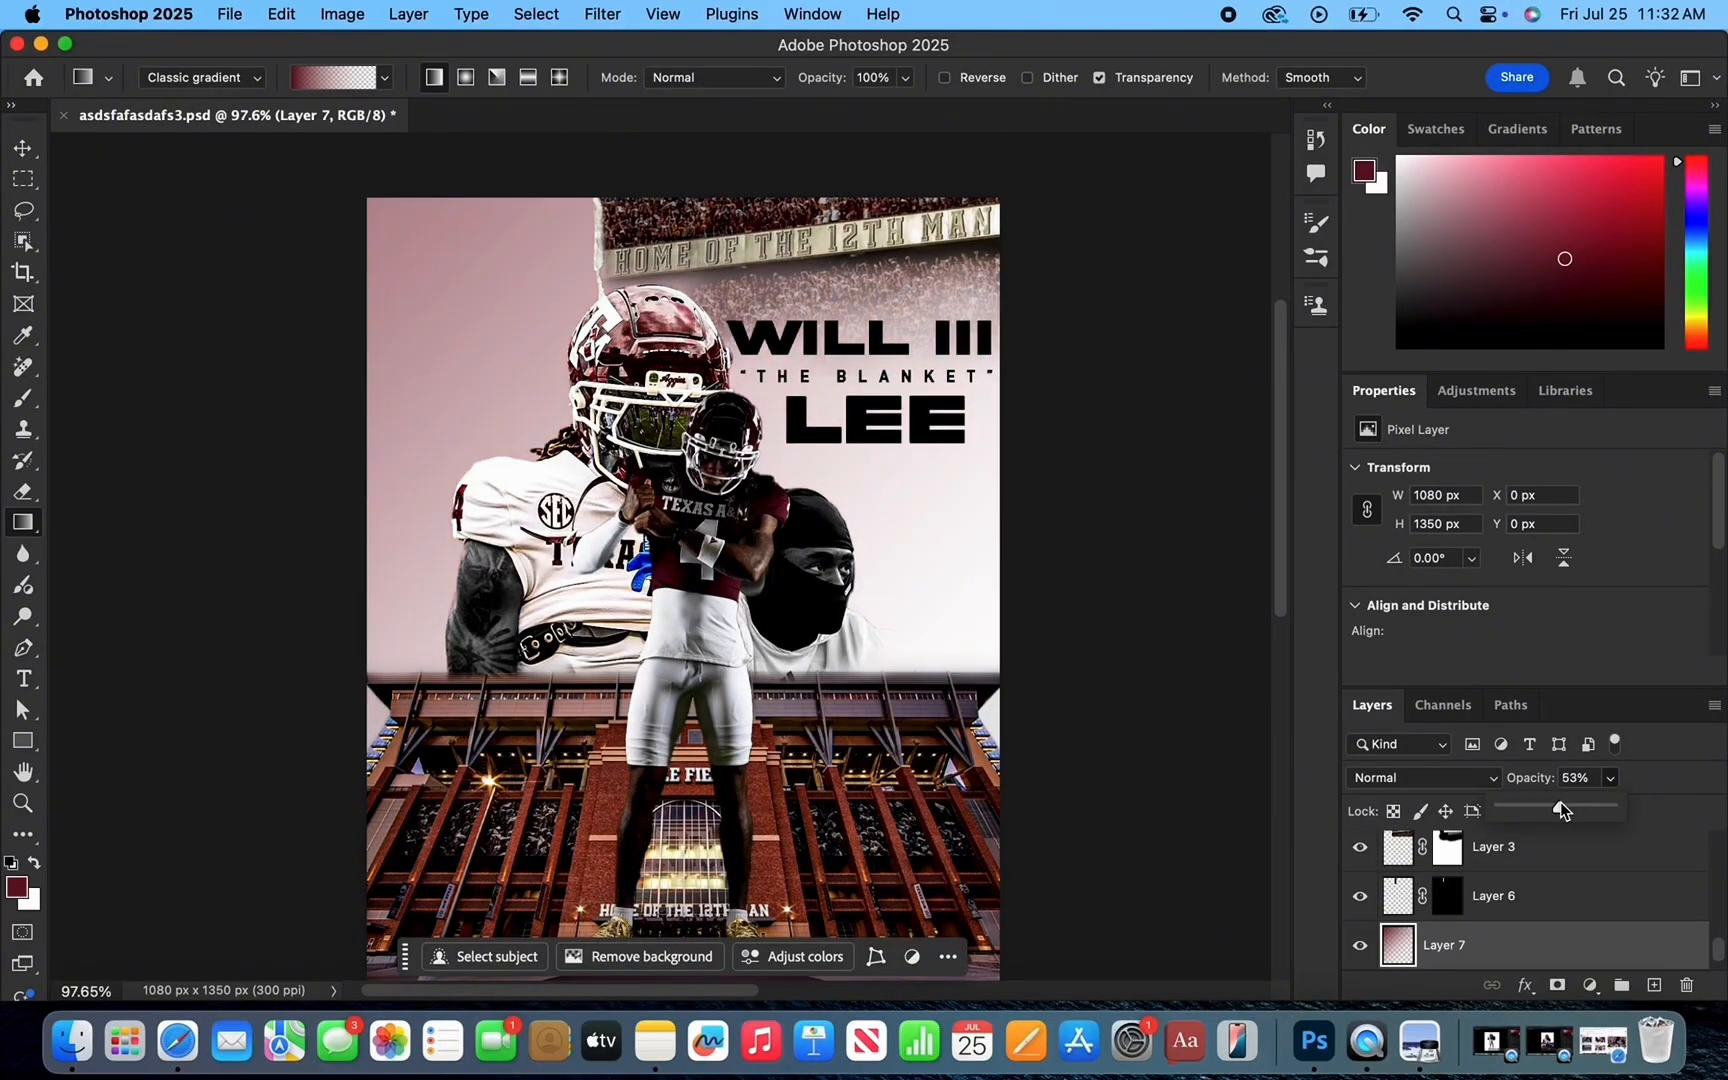
pyautogui.click(1360, 946)
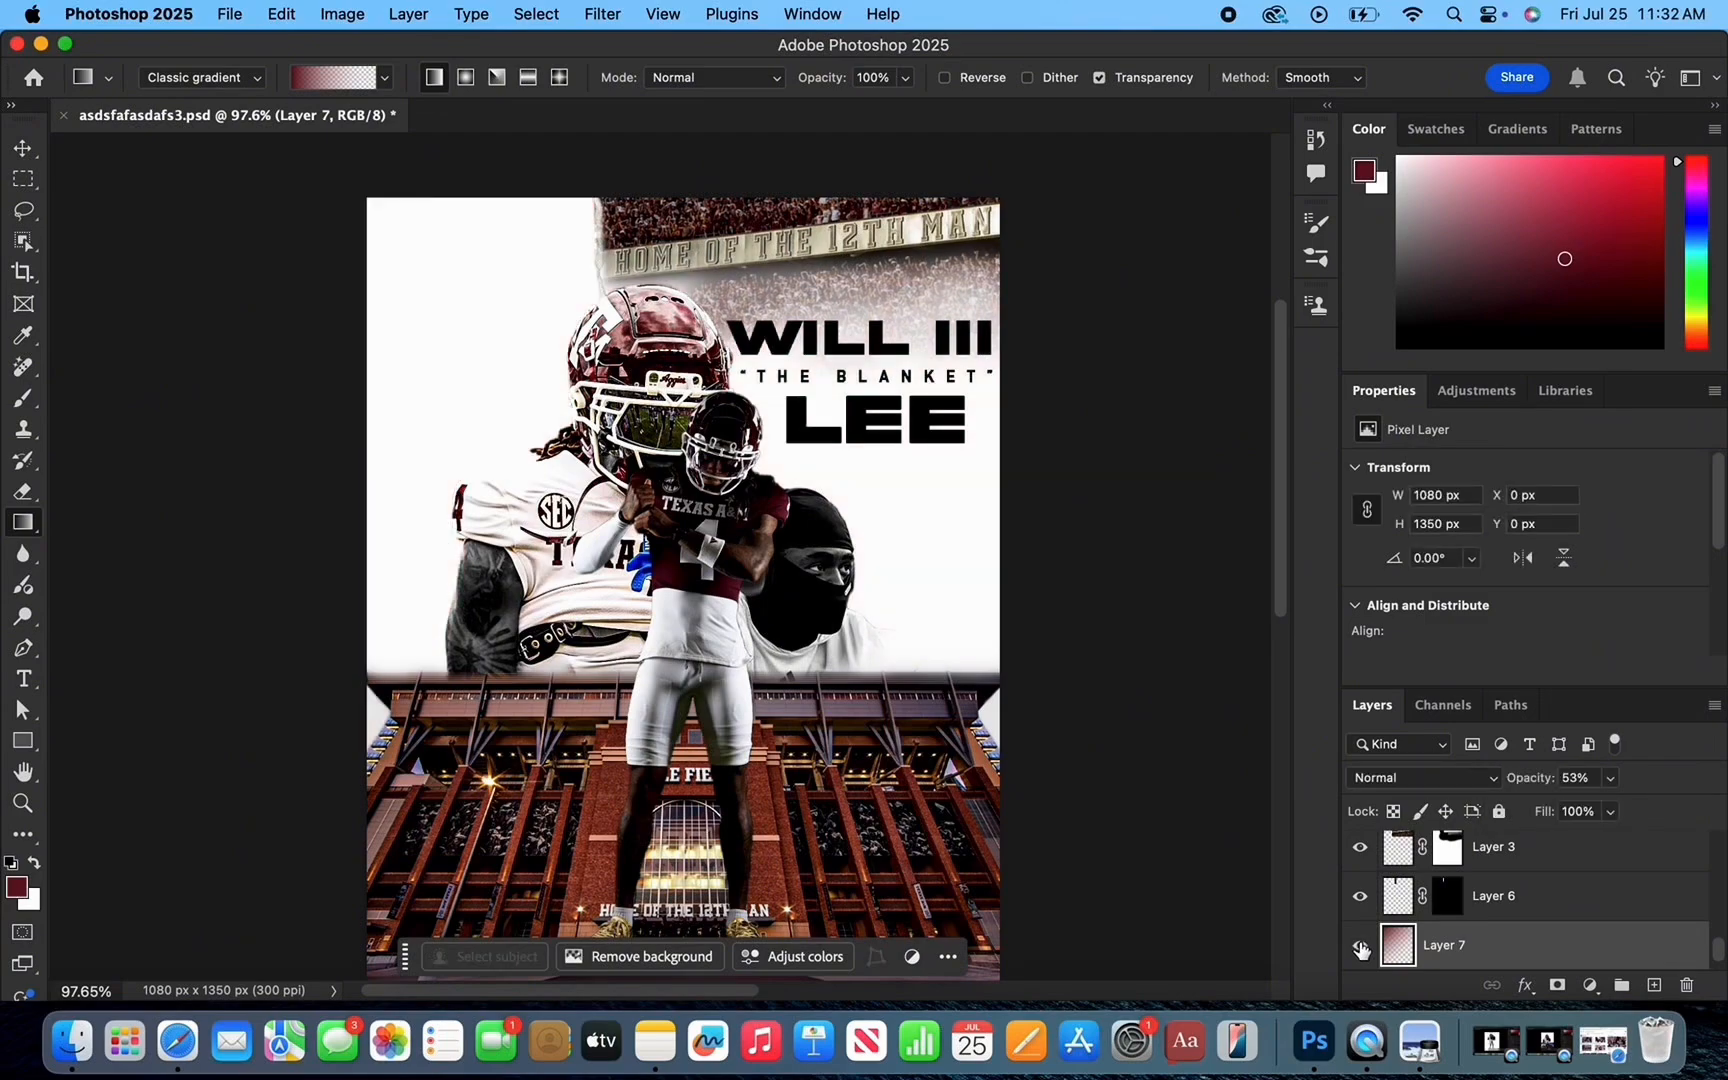
pyautogui.click(1360, 946)
pyautogui.scroll(-3, 1145, 641)
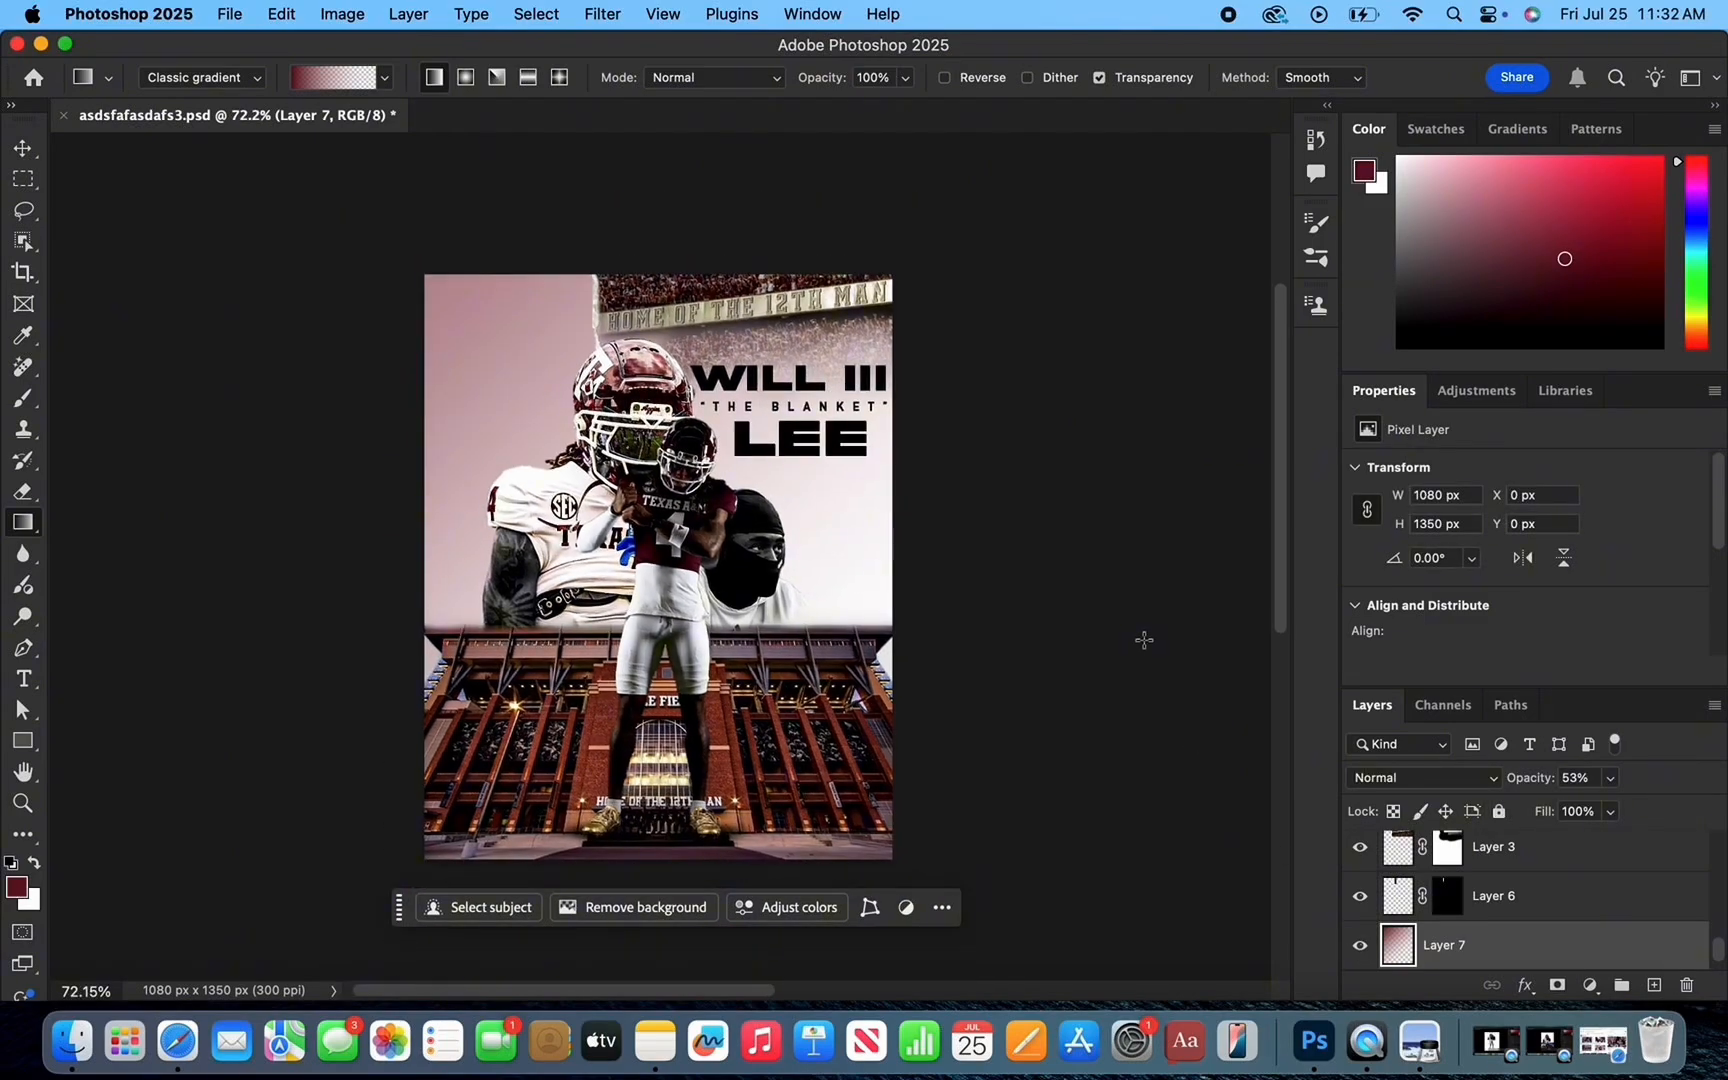
pyautogui.scroll(5, 1143, 637)
# Add 9% Gaussian noise to the maroon gradient on Layer 7.
pyautogui.click(603, 12)
pyautogui.moveTo(686, 370)
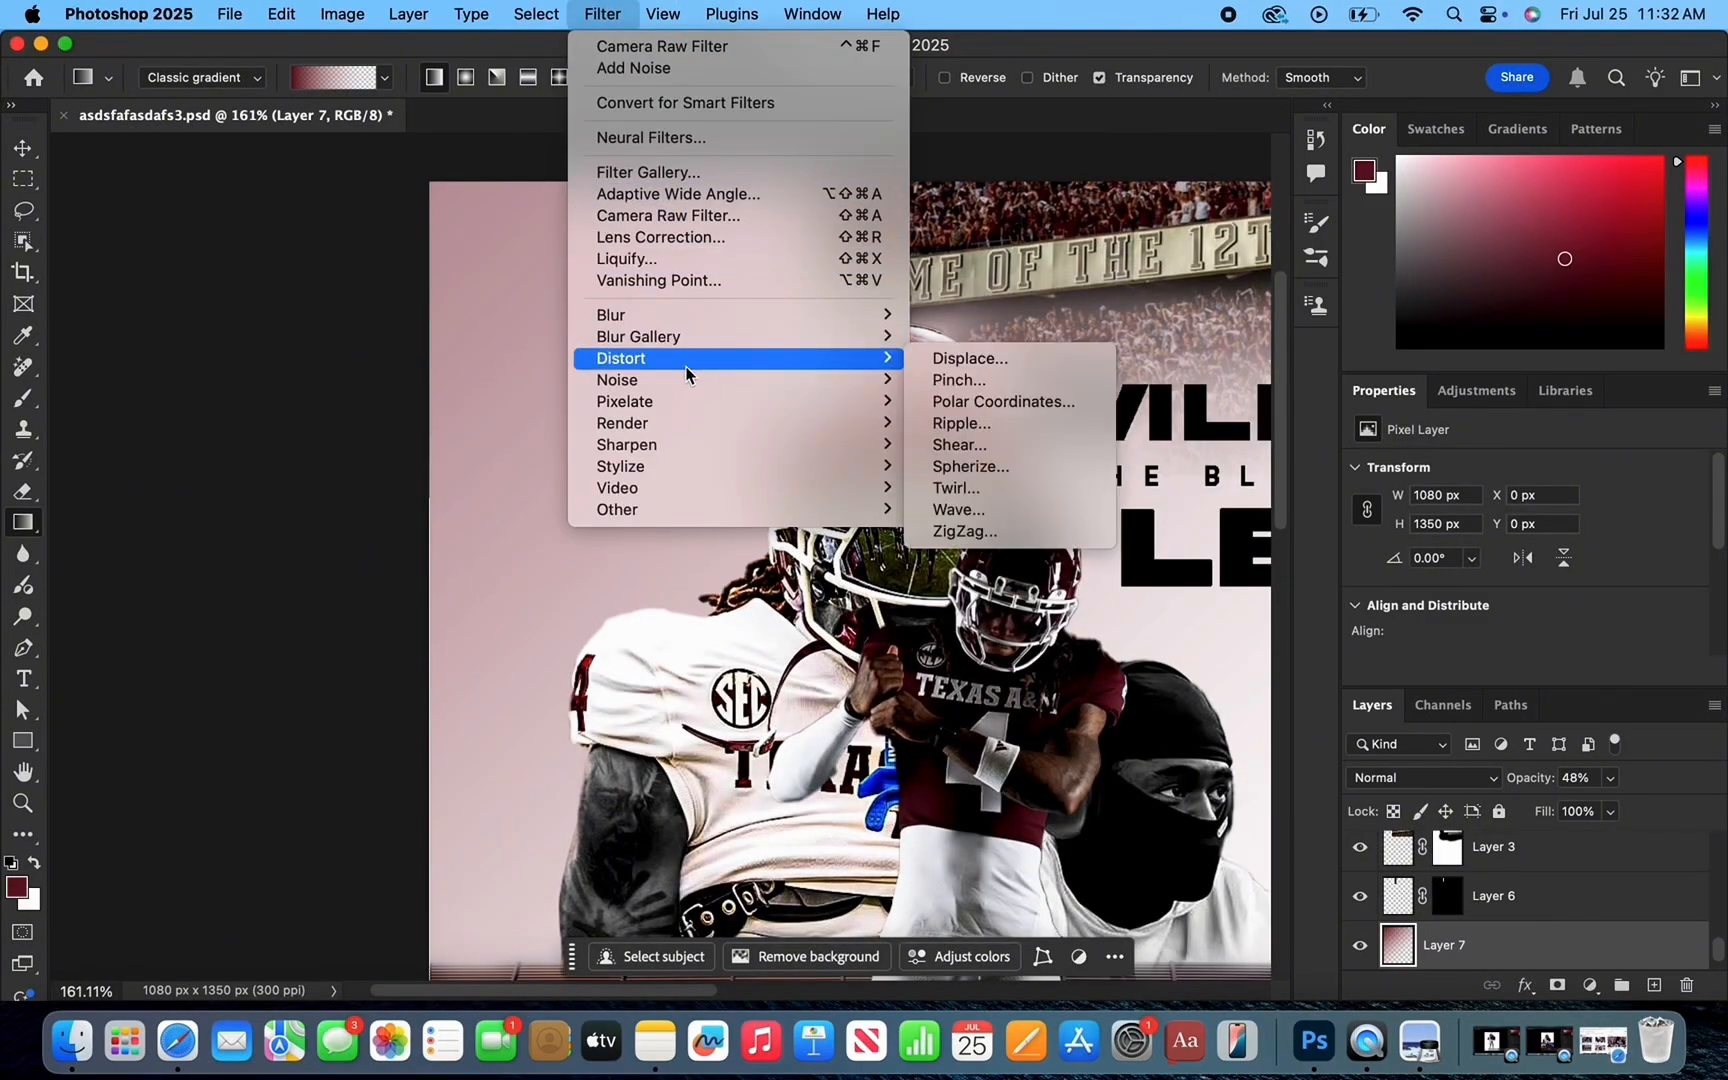
pyautogui.moveTo(740, 381)
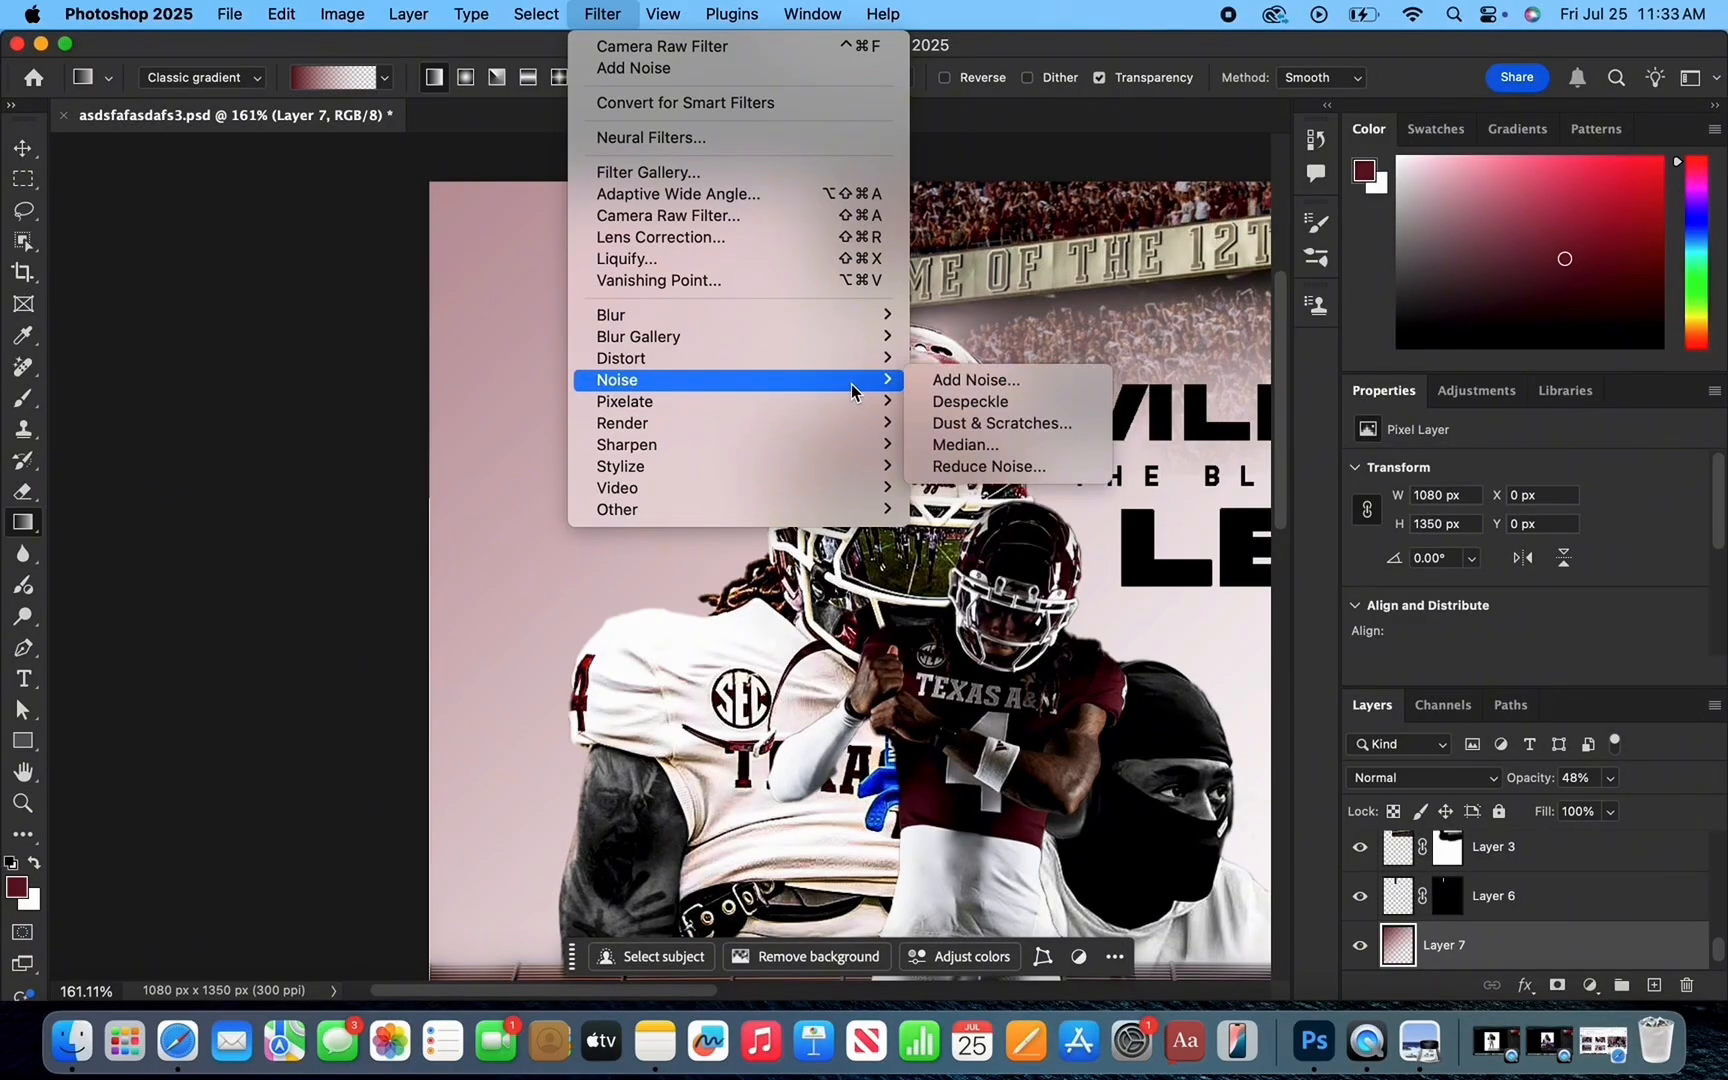
pyautogui.click(957, 390)
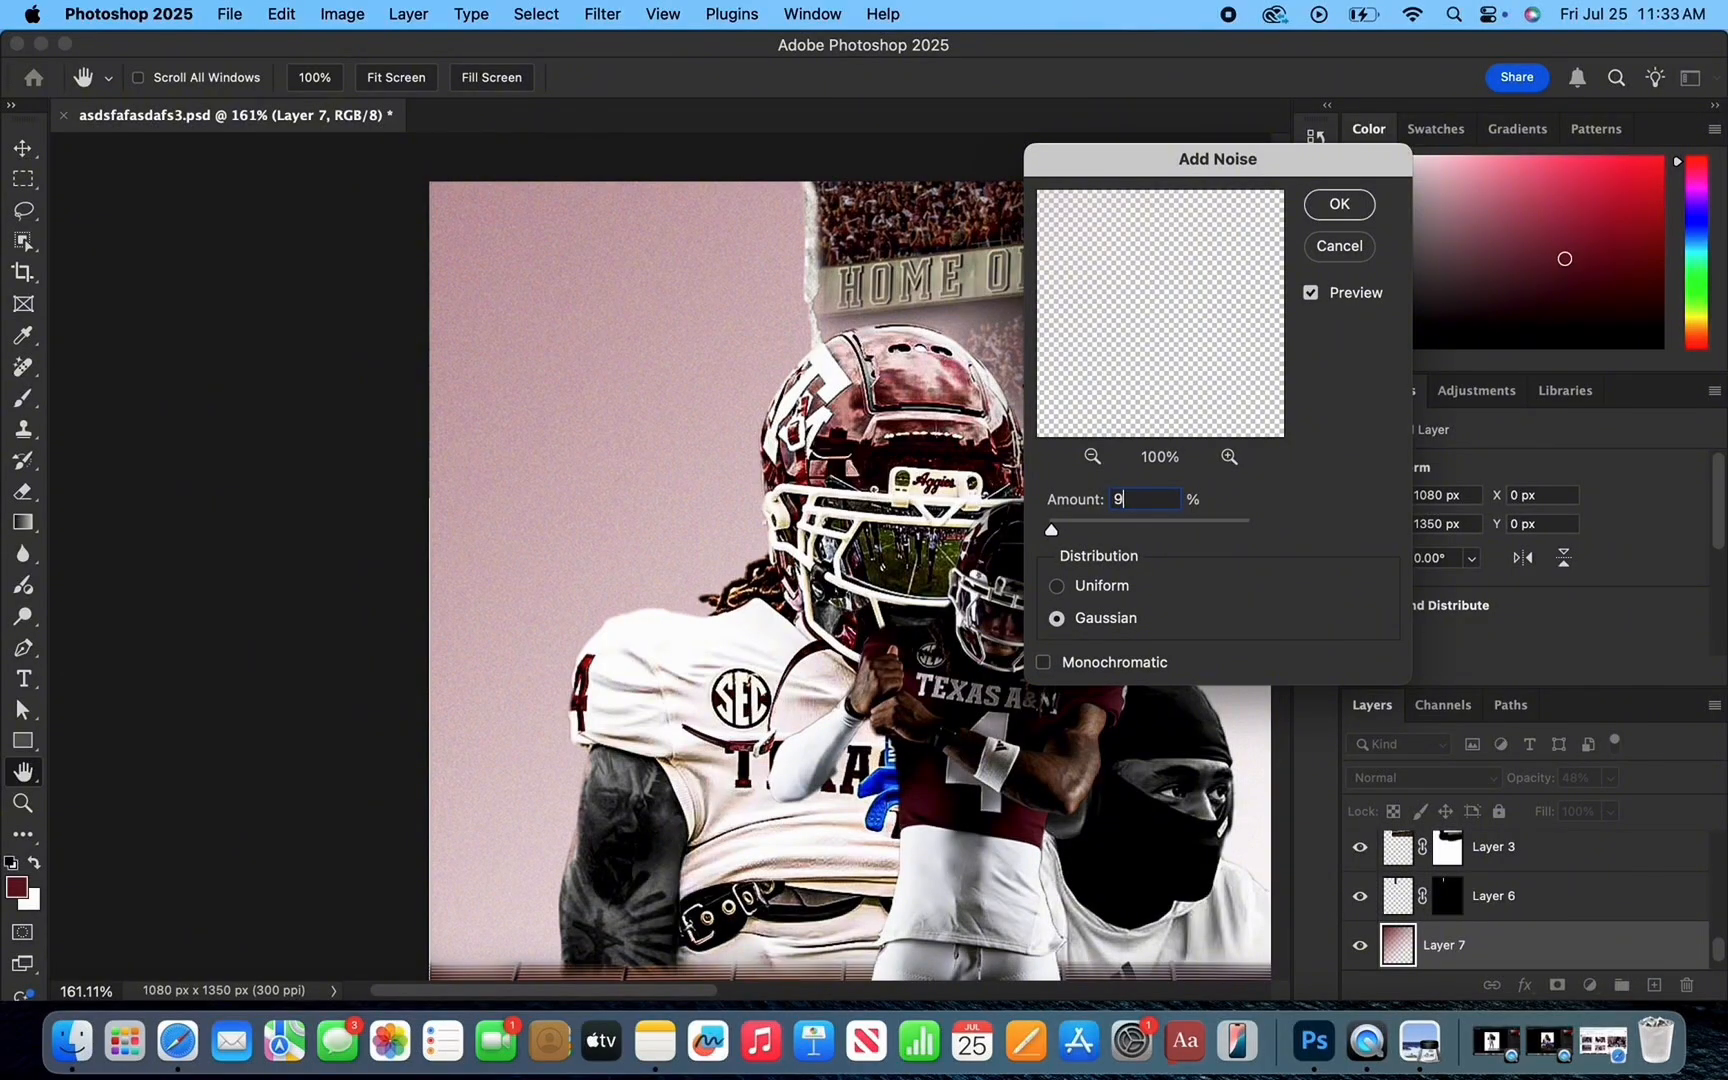
pyautogui.click(1338, 205)
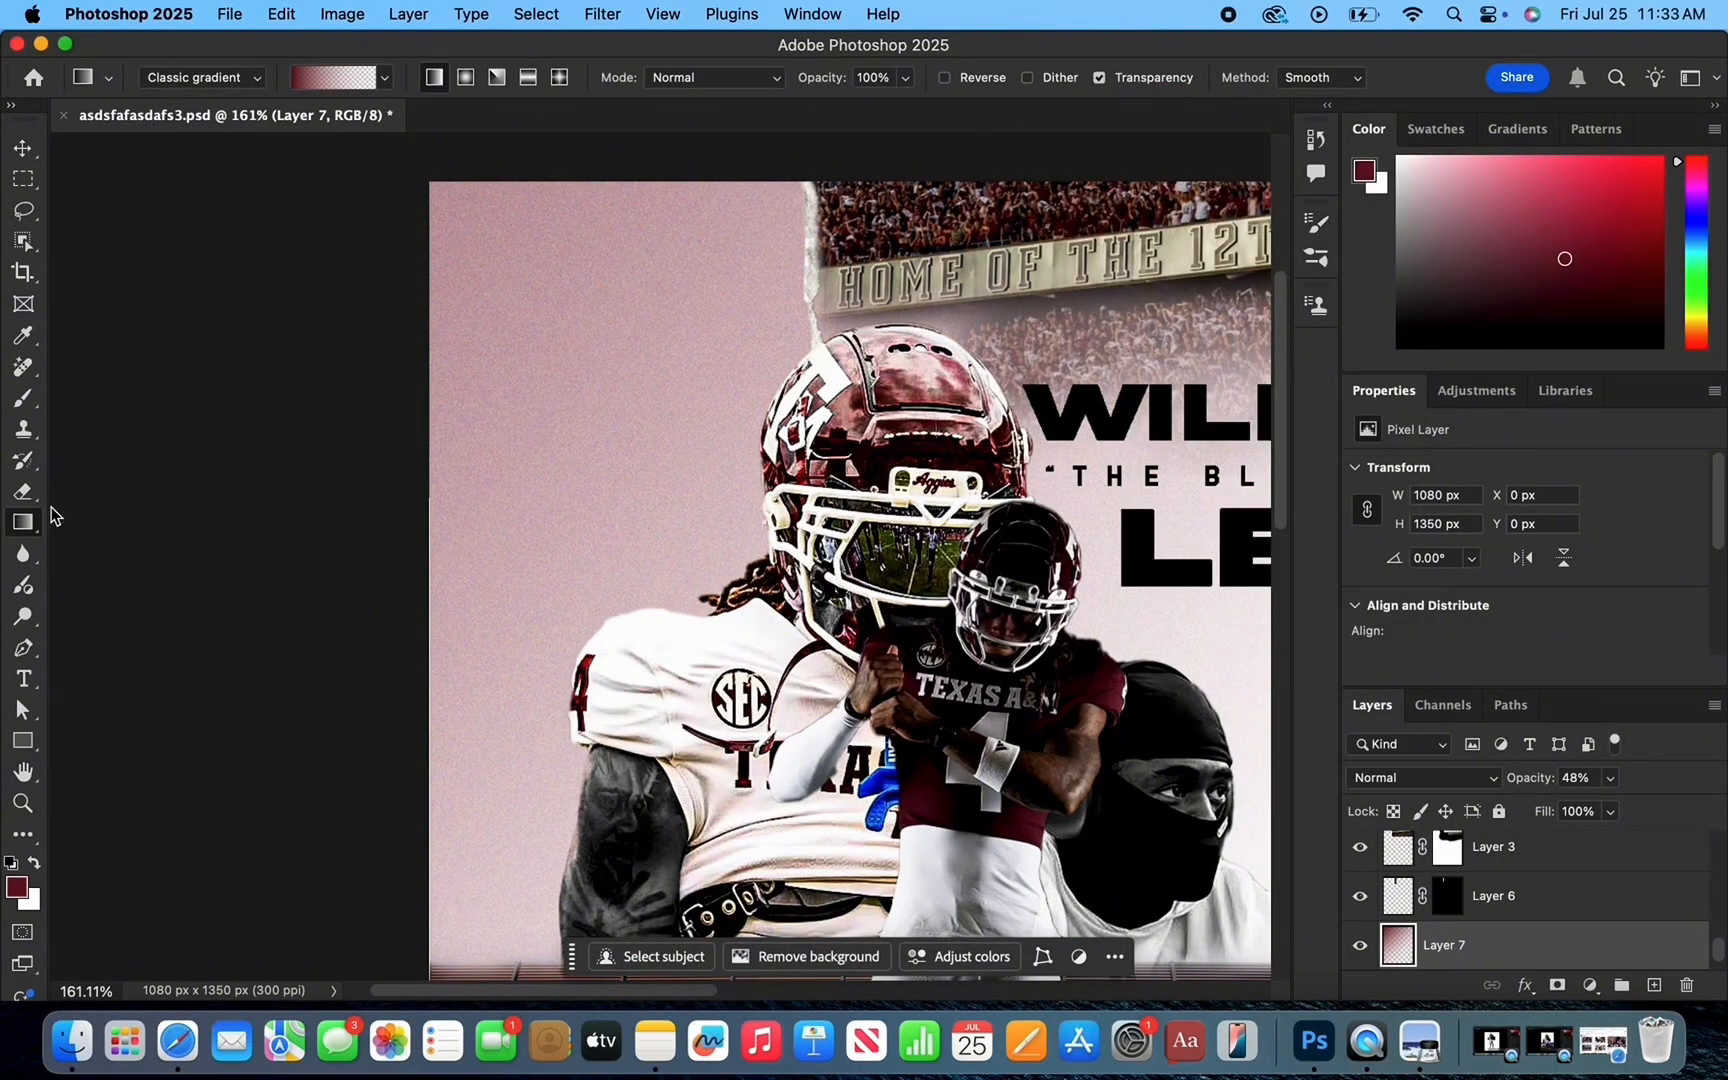
pyautogui.press('super+0')
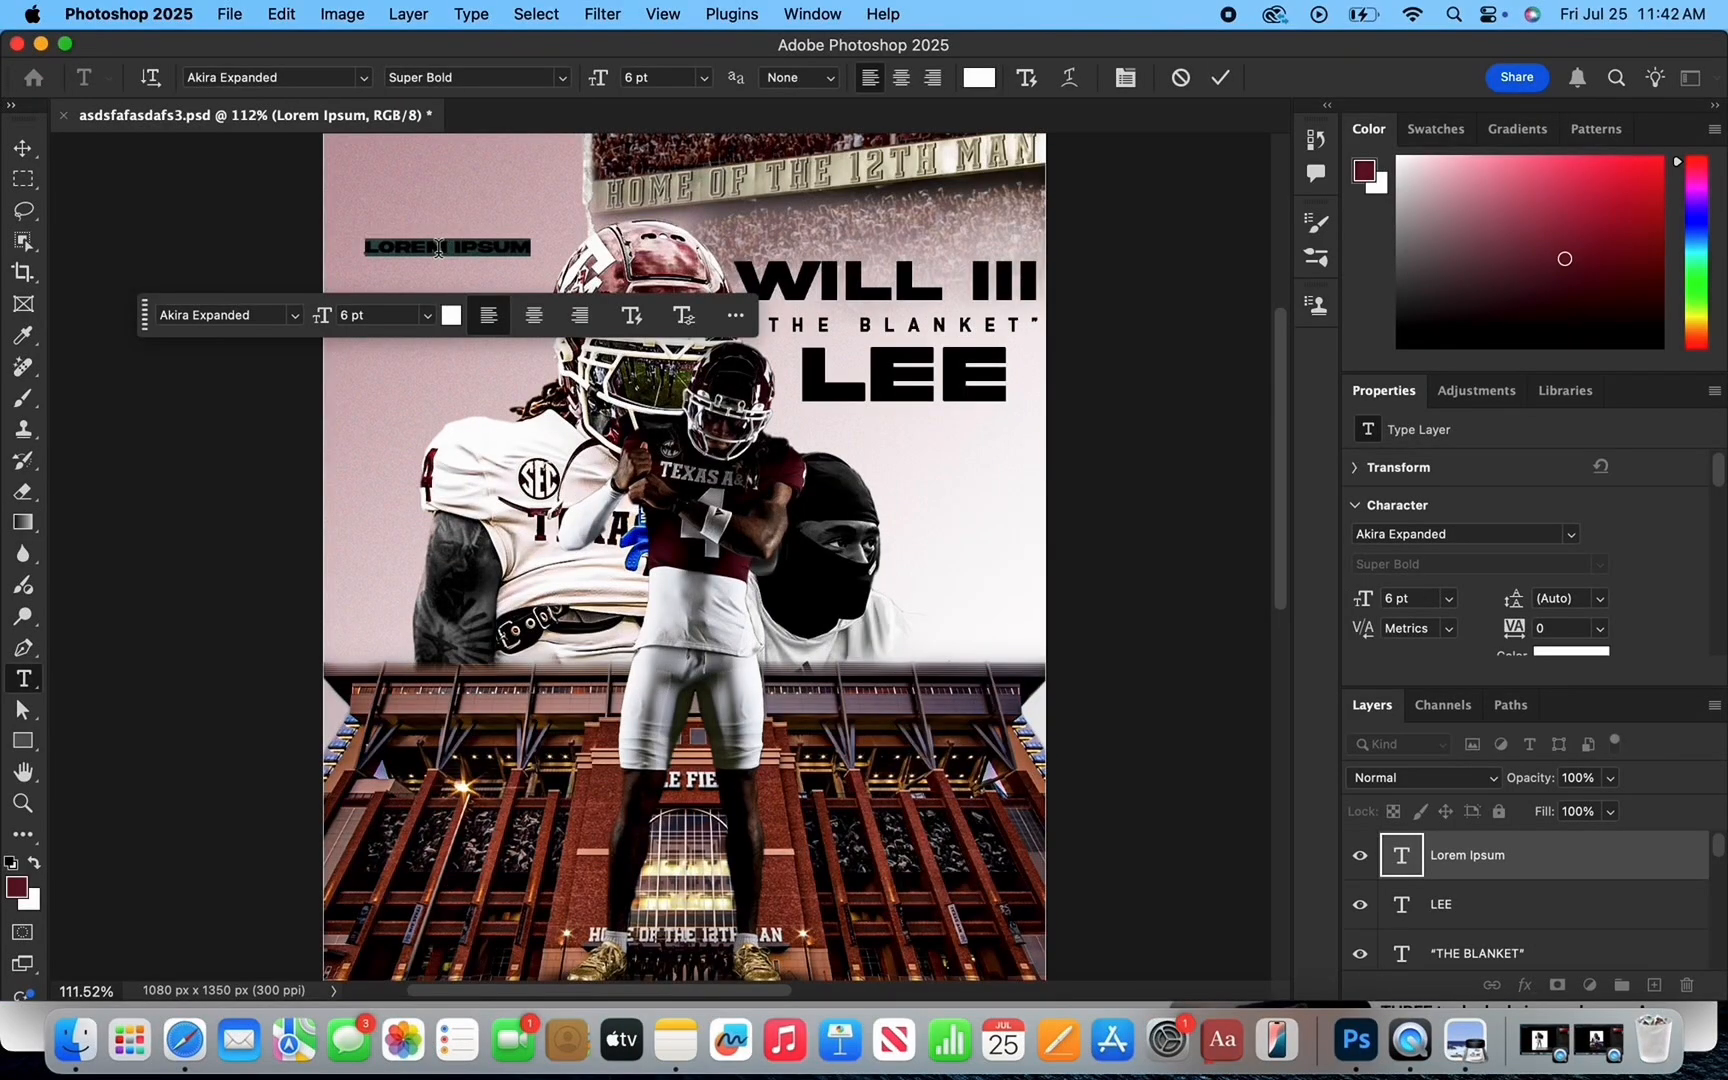
pyautogui.write('@THEBLANKET8')
pyautogui.press('super+Return')
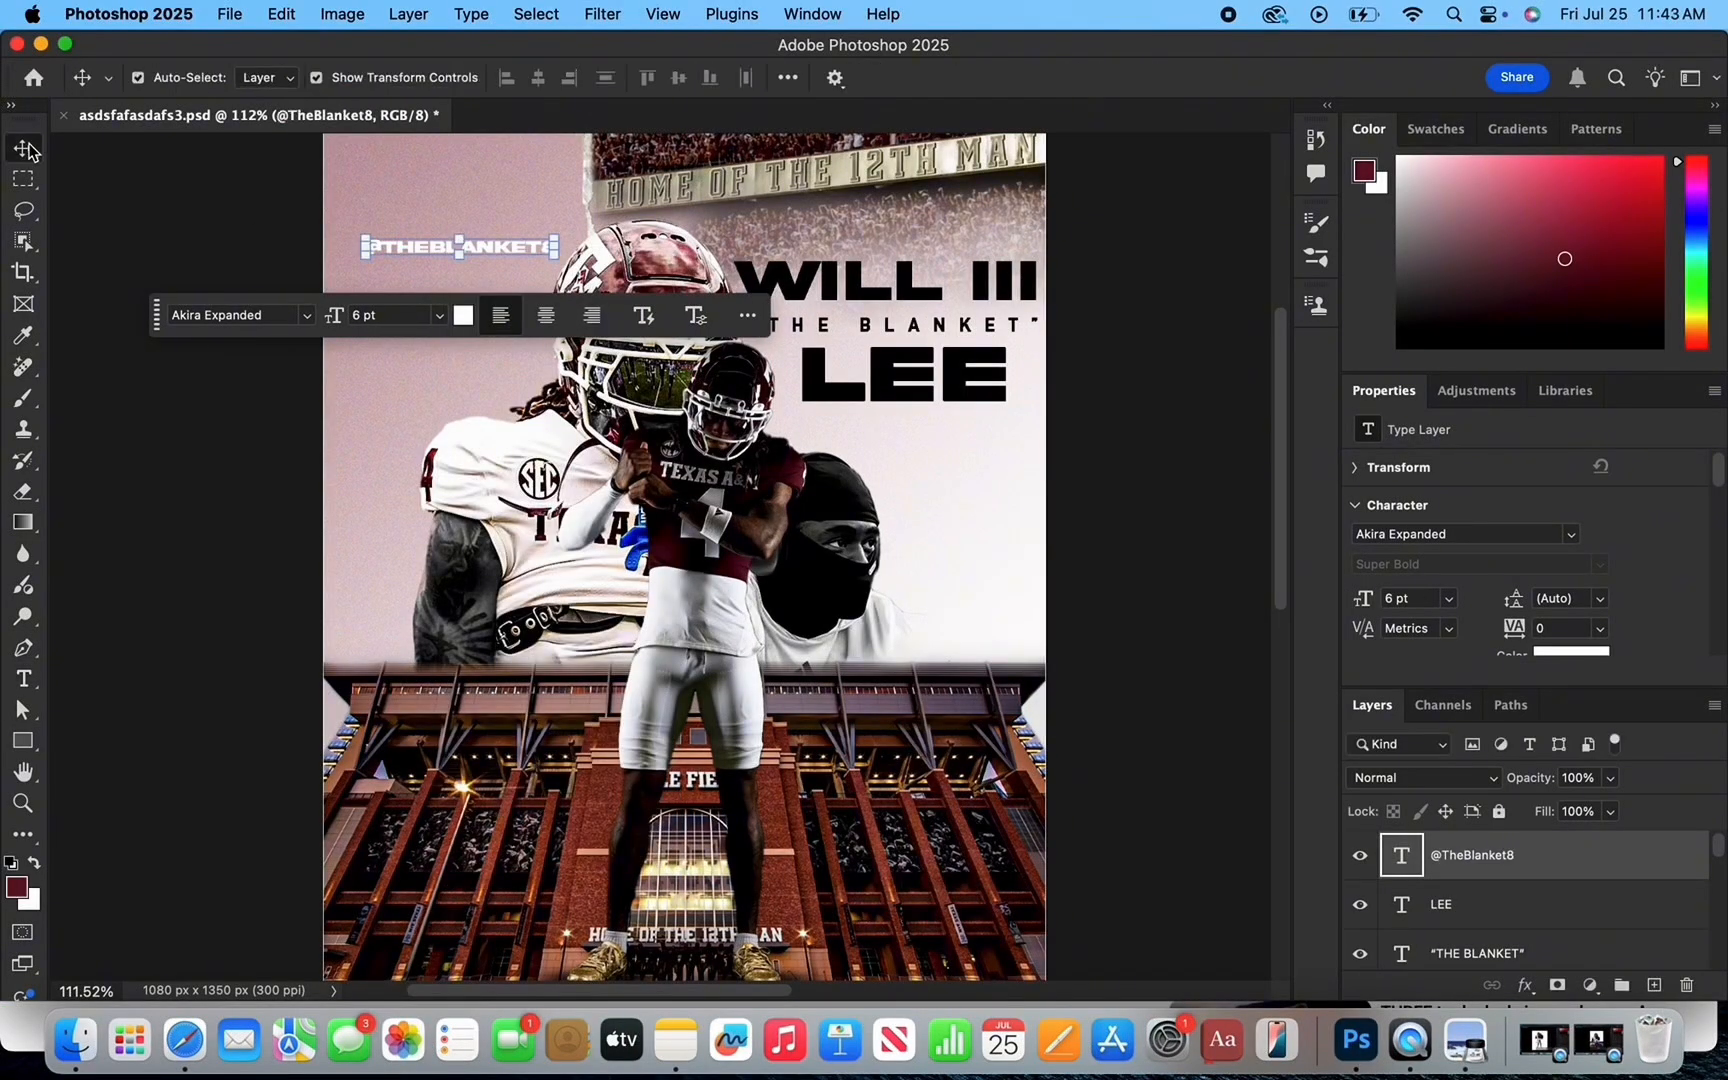
pyautogui.click(1570, 534)
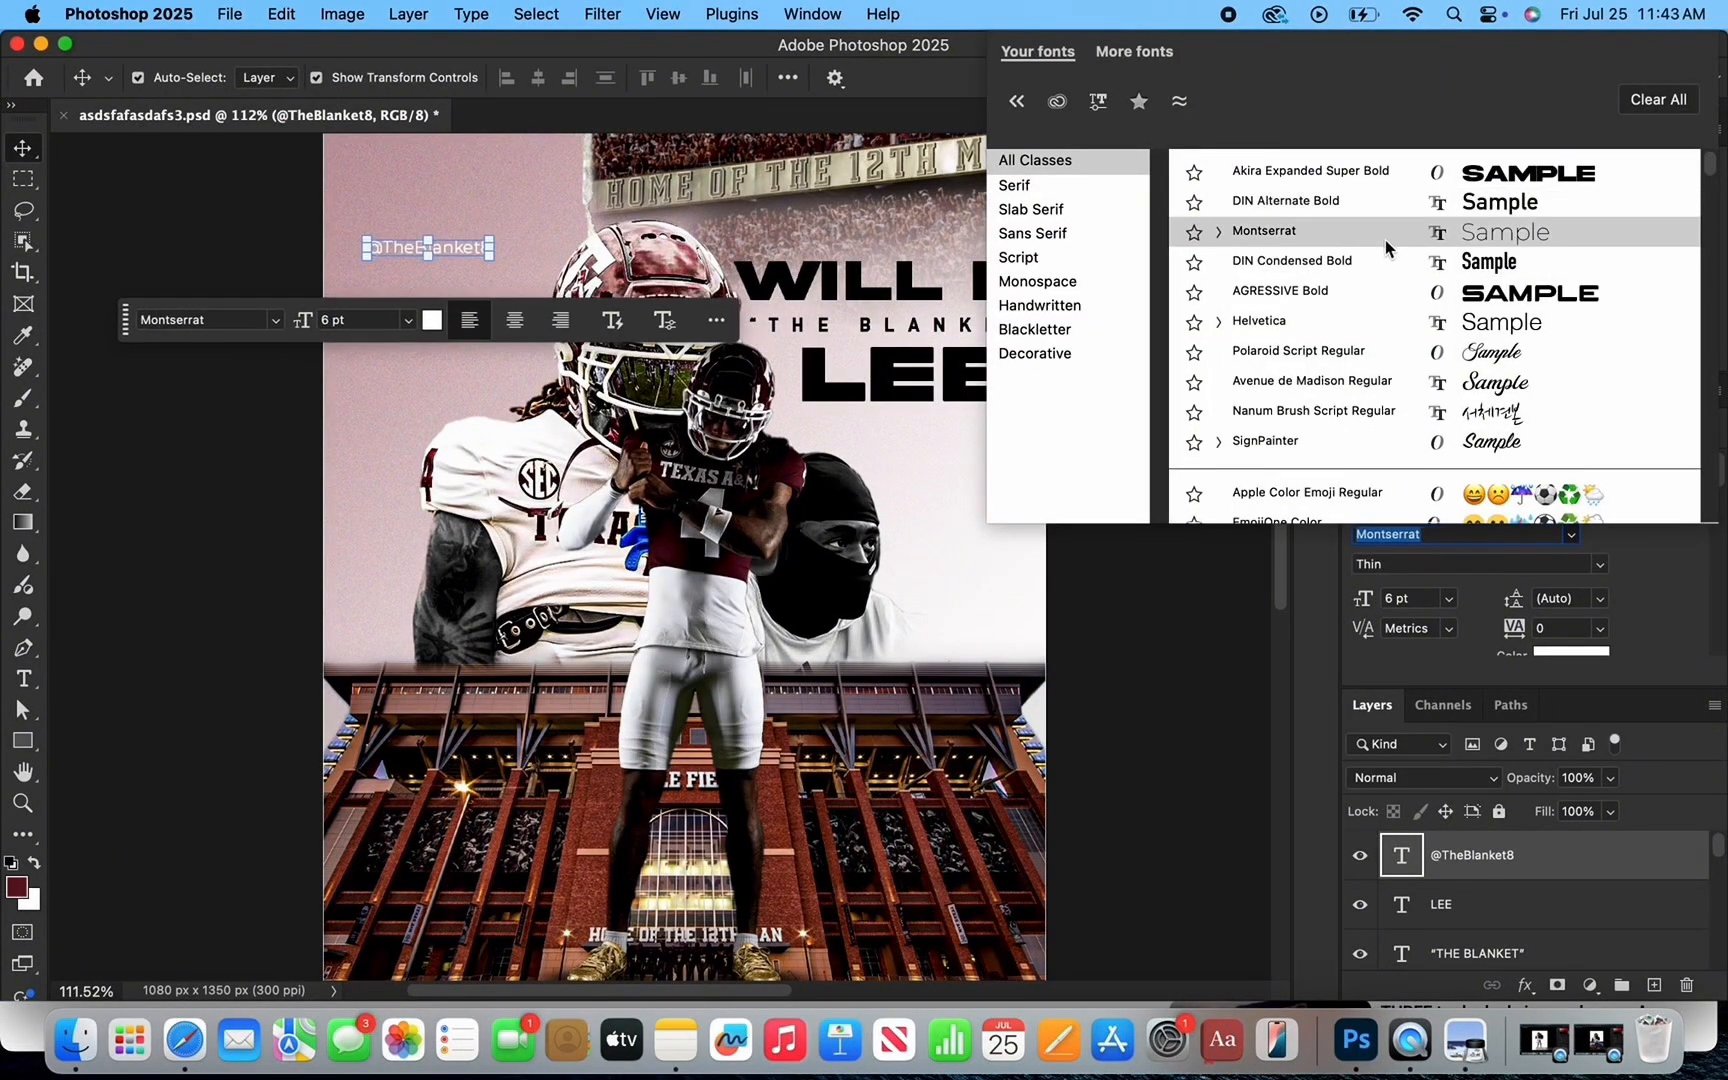
pyautogui.click(1383, 231)
pyautogui.click(1599, 564)
pyautogui.click(1536, 598)
pyautogui.click(1599, 564)
pyautogui.click(1547, 573)
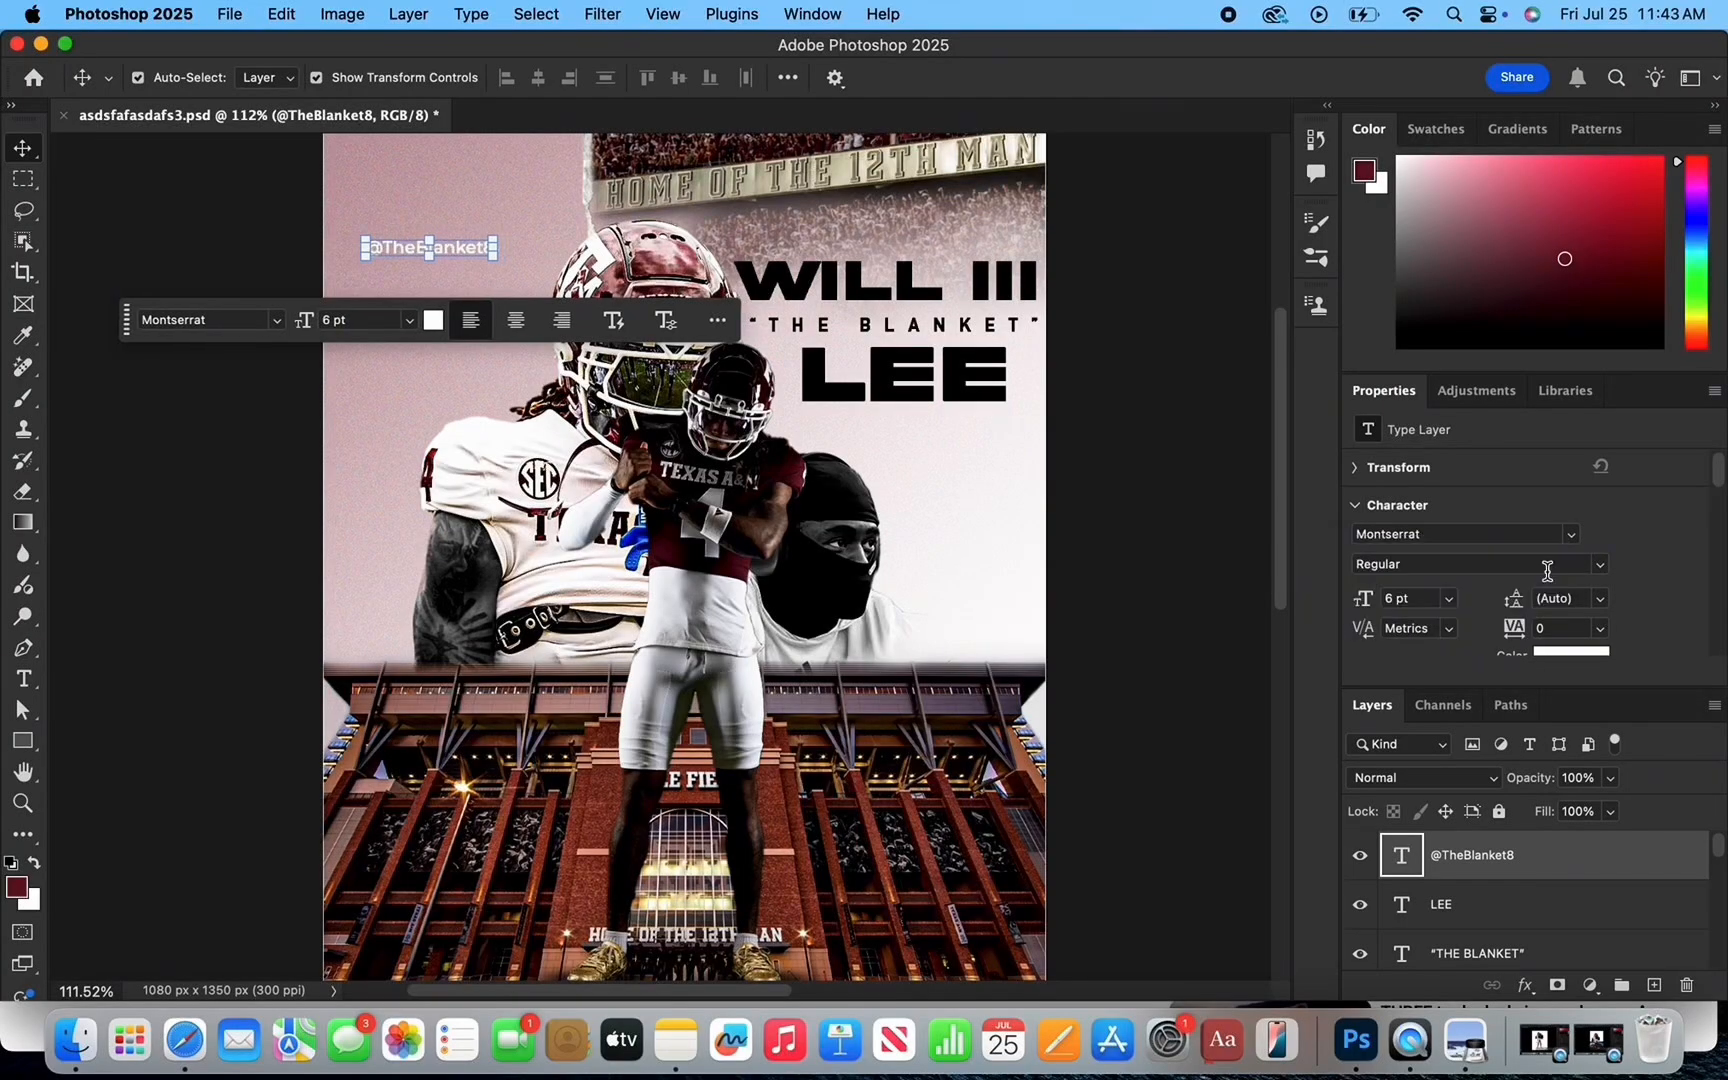
pyautogui.write('44')
pyautogui.press('Return')
pyautogui.click(300, 294)
pyautogui.scroll(3, 339, 306)
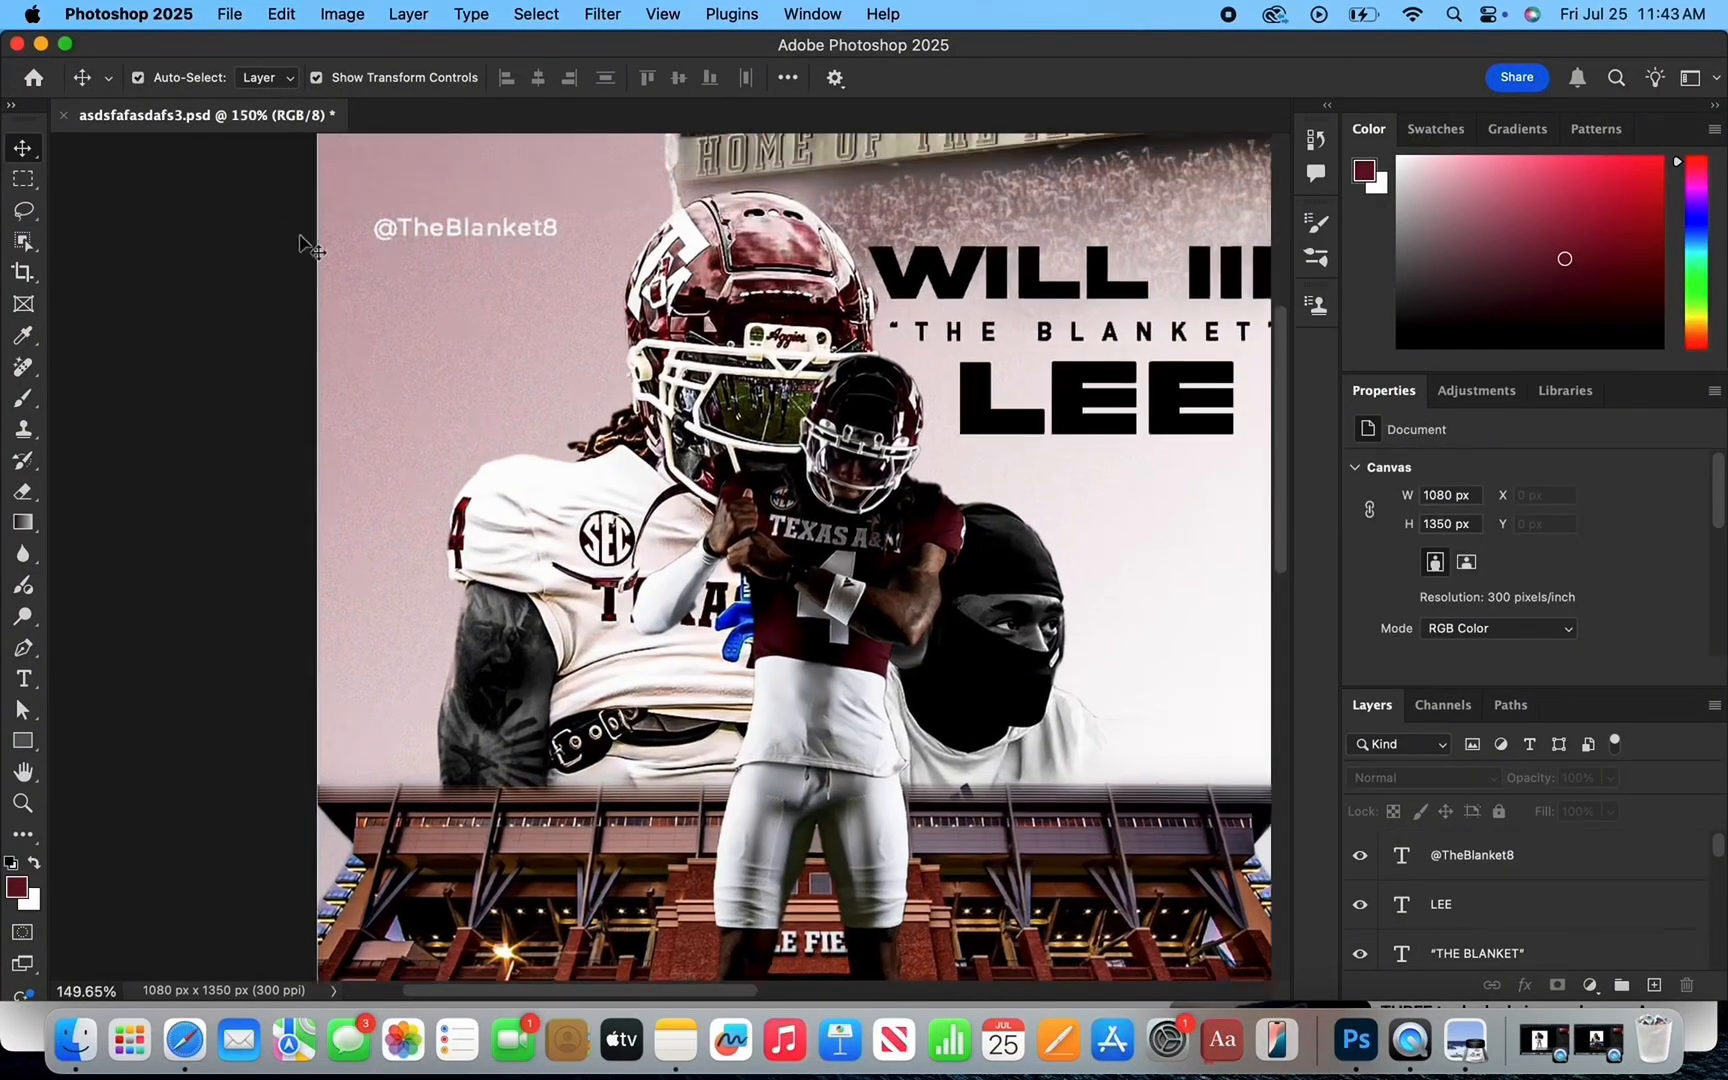
pyautogui.click(500, 225)
pyautogui.moveTo(562, 210); pyautogui.dragTo(609, 200)
pyautogui.press('Return')
pyautogui.click(495, 306)
pyautogui.click(1105, 584)
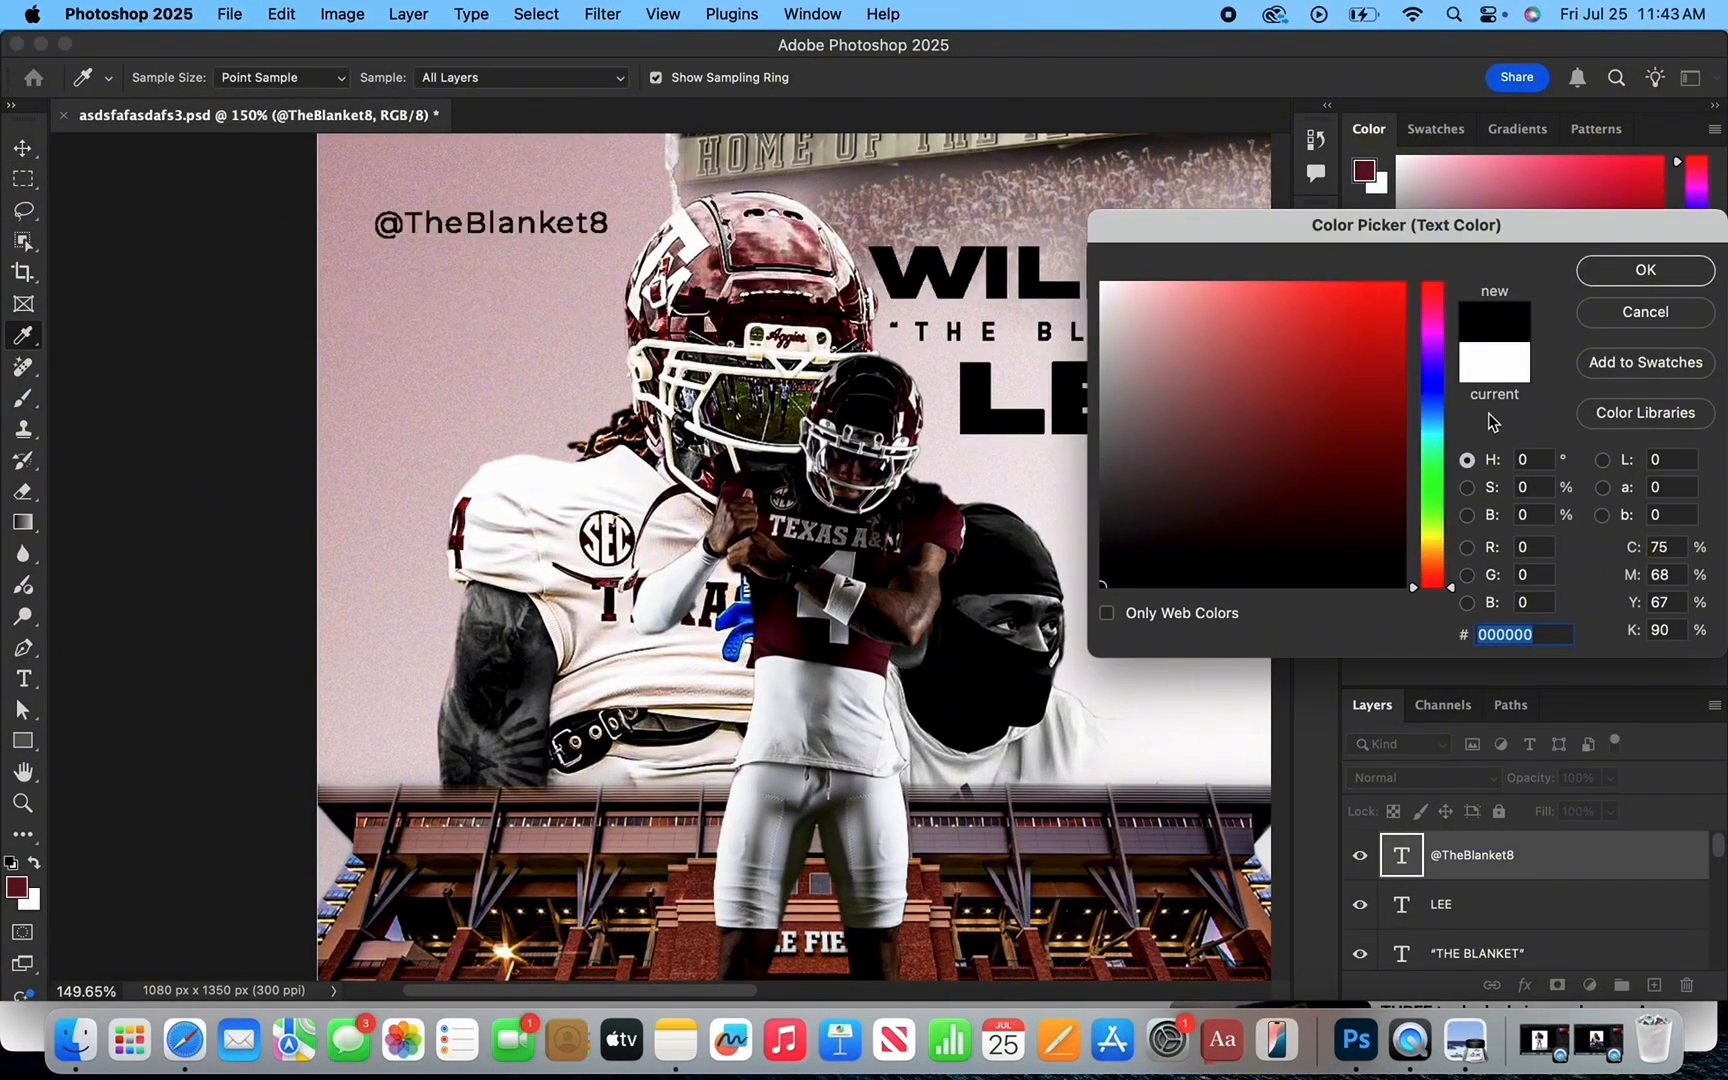
pyautogui.click(1643, 270)
pyautogui.click(397, 360)
pyautogui.scroll(-2, 397, 377)
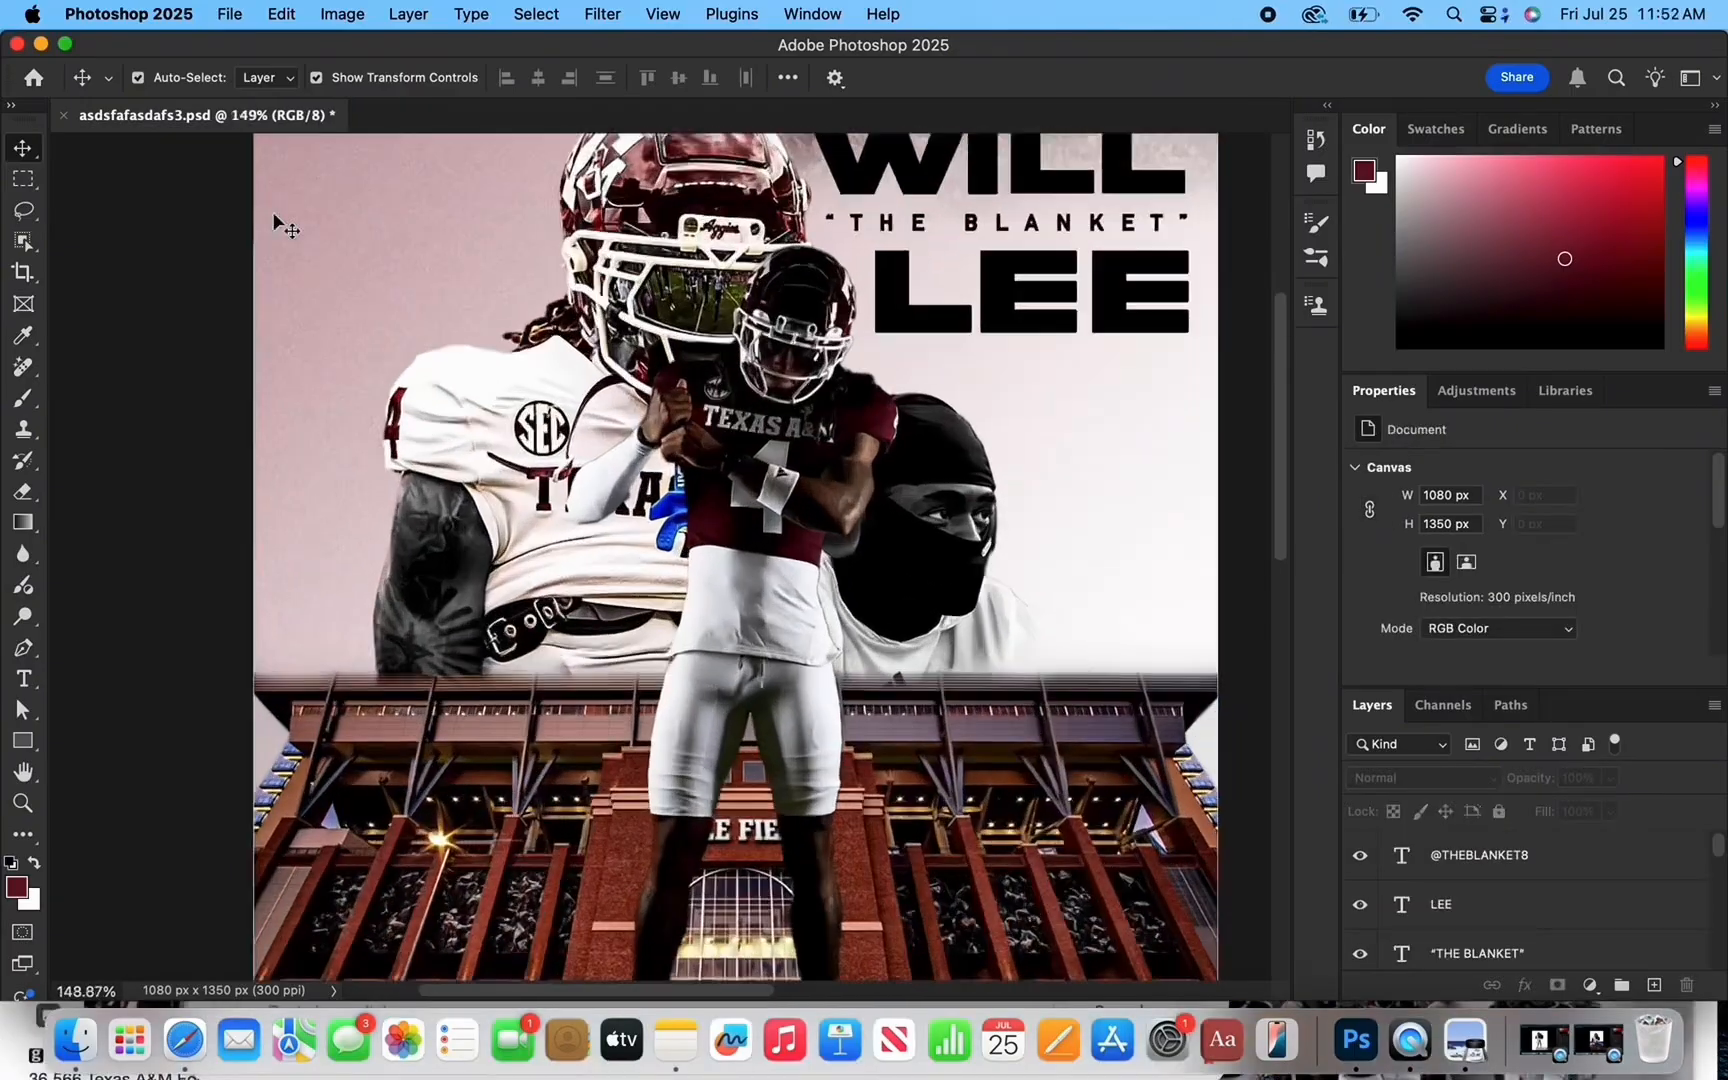
# Create a Montserrat Regular 6 pt placeholder text line, rotate it 90° counter-clockwise and place it along the poster's left edge.
pyautogui.press('t')
pyautogui.scroll(1, 395, 408)
pyautogui.click(395, 408)
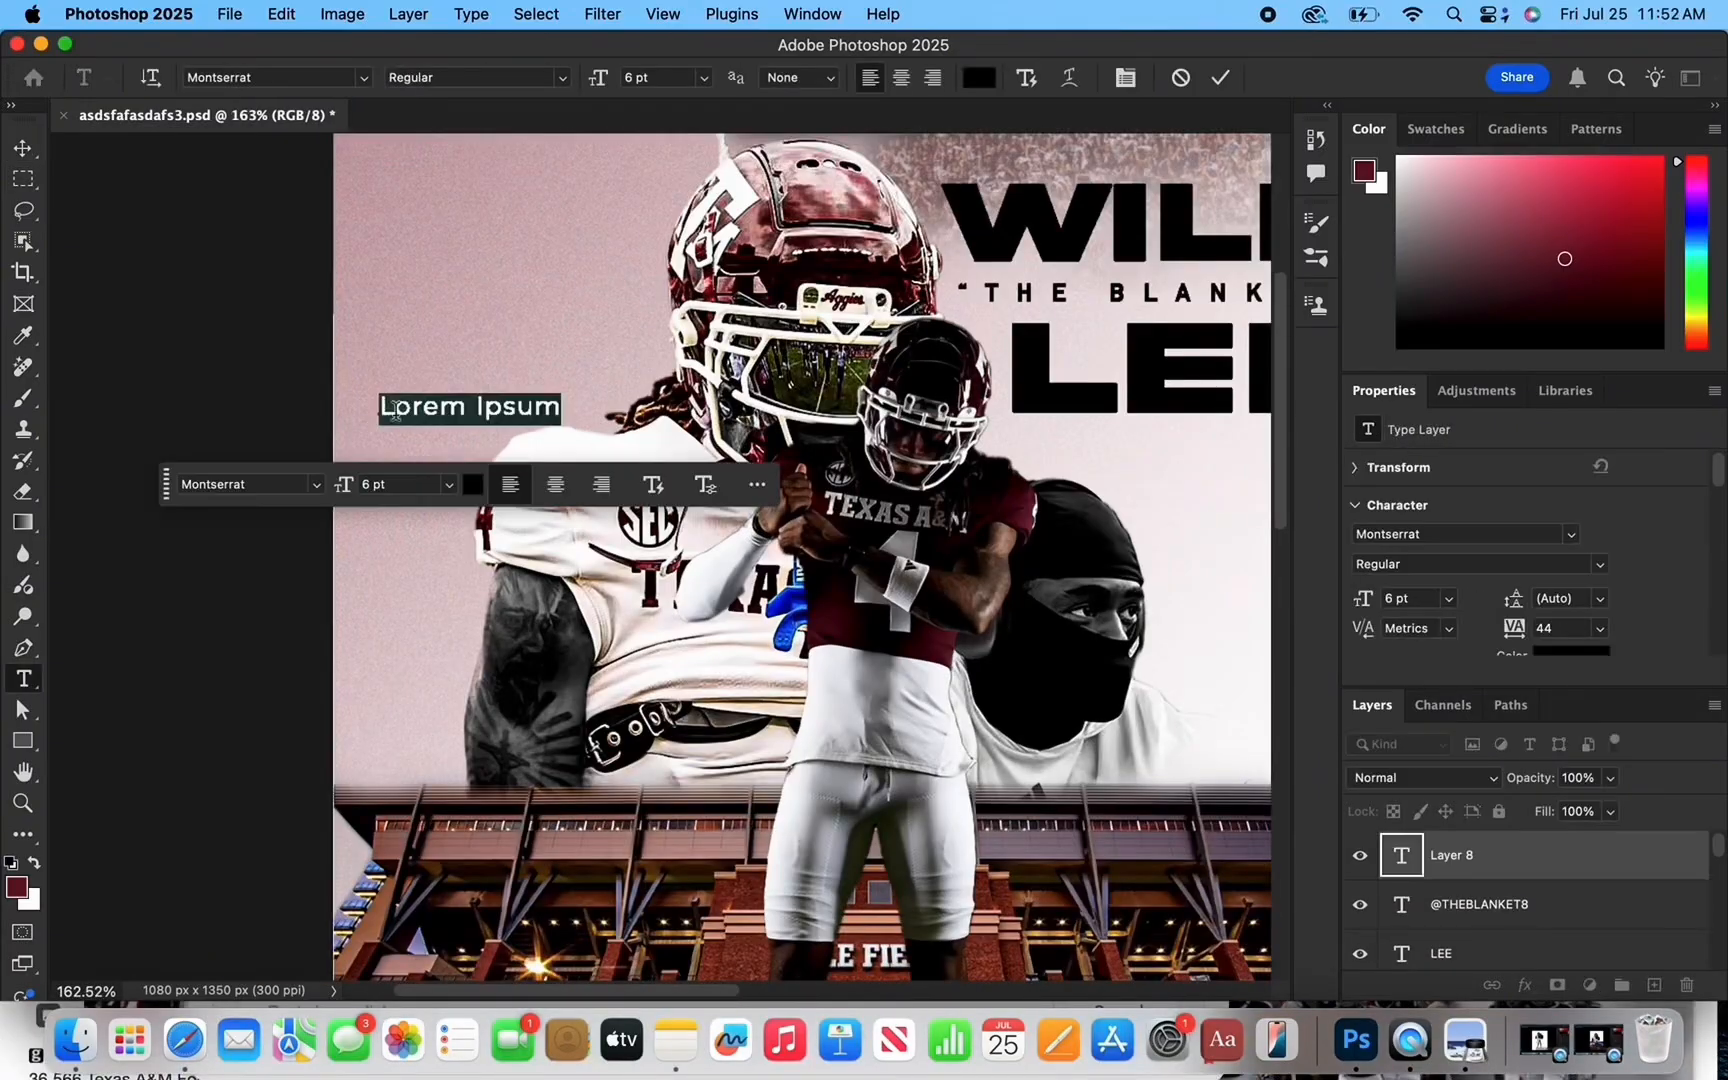
pyautogui.click(723, 489)
pyautogui.press('super+Return')
pyautogui.press('super+t')
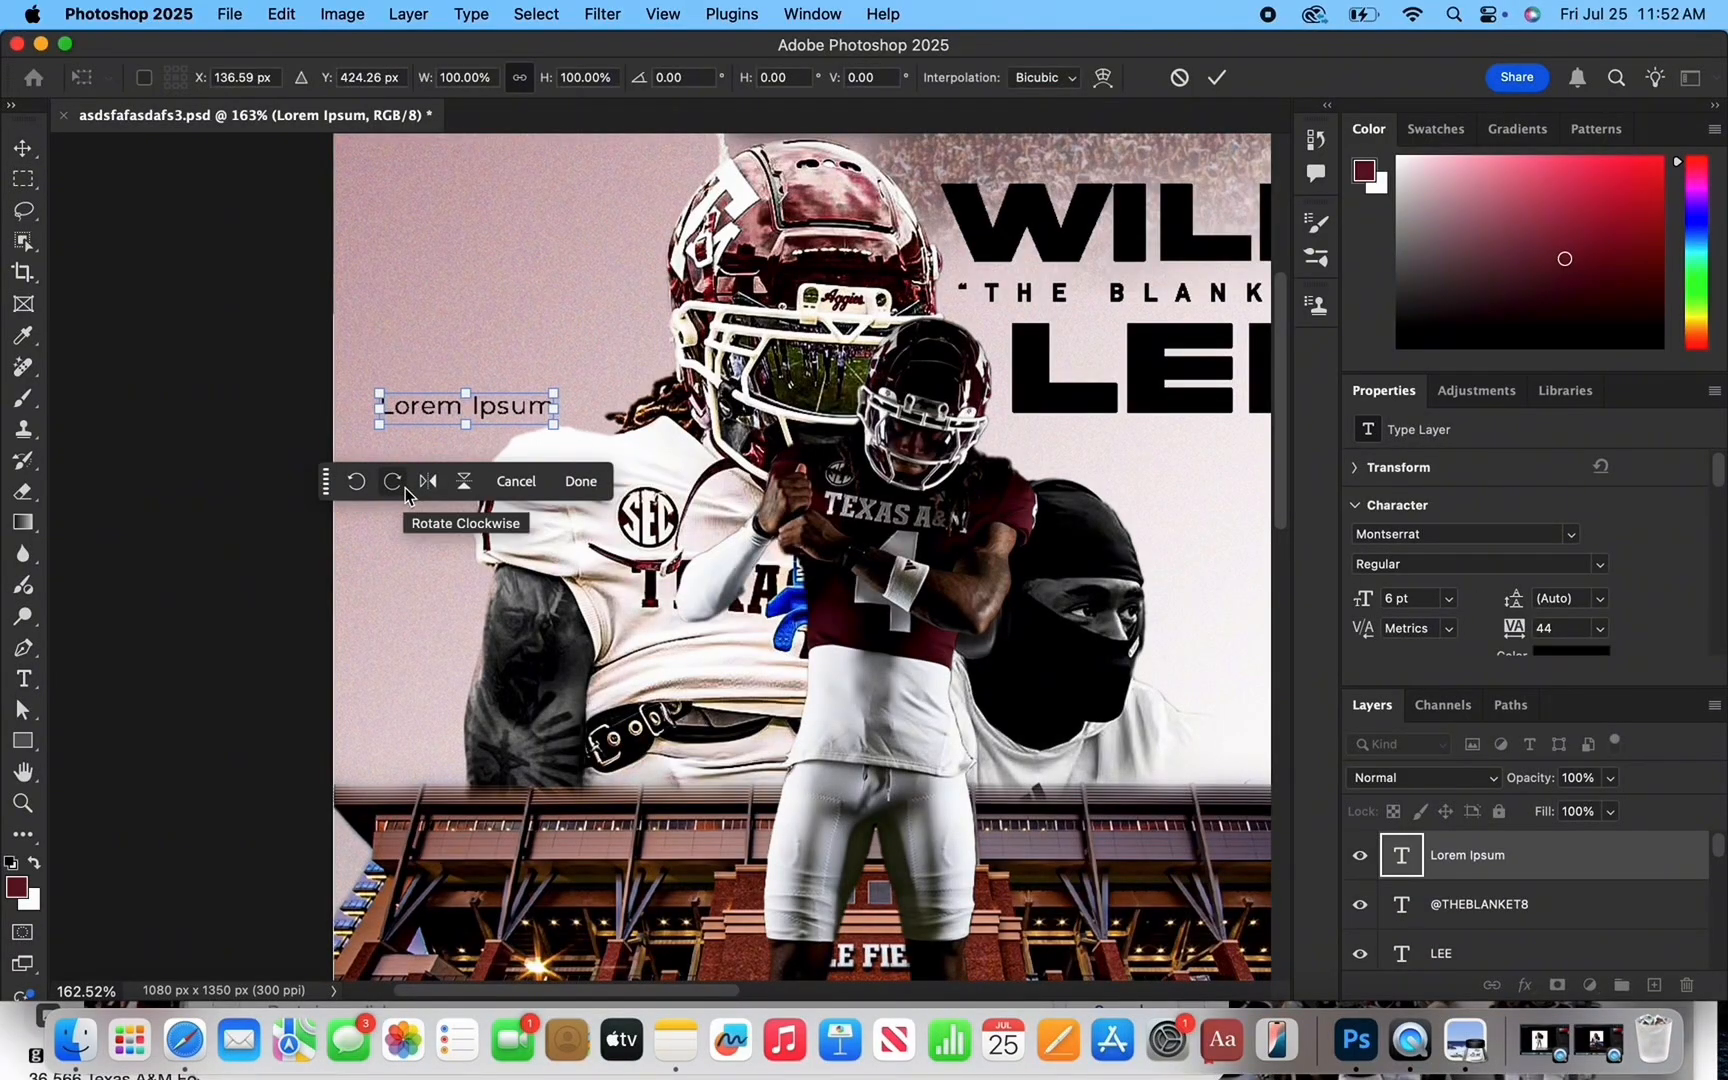
pyautogui.click(403, 485)
pyautogui.click(356, 552)
pyautogui.click(359, 486)
pyautogui.moveTo(467, 442); pyautogui.dragTo(370, 530)
pyautogui.press('Return')
# Replace the vertical placeholder text with "KYLE FIELD | VOTED THE BEST STADIUM IN COLLEGE FOOTBALL".
pyautogui.tripleClick(369, 543)
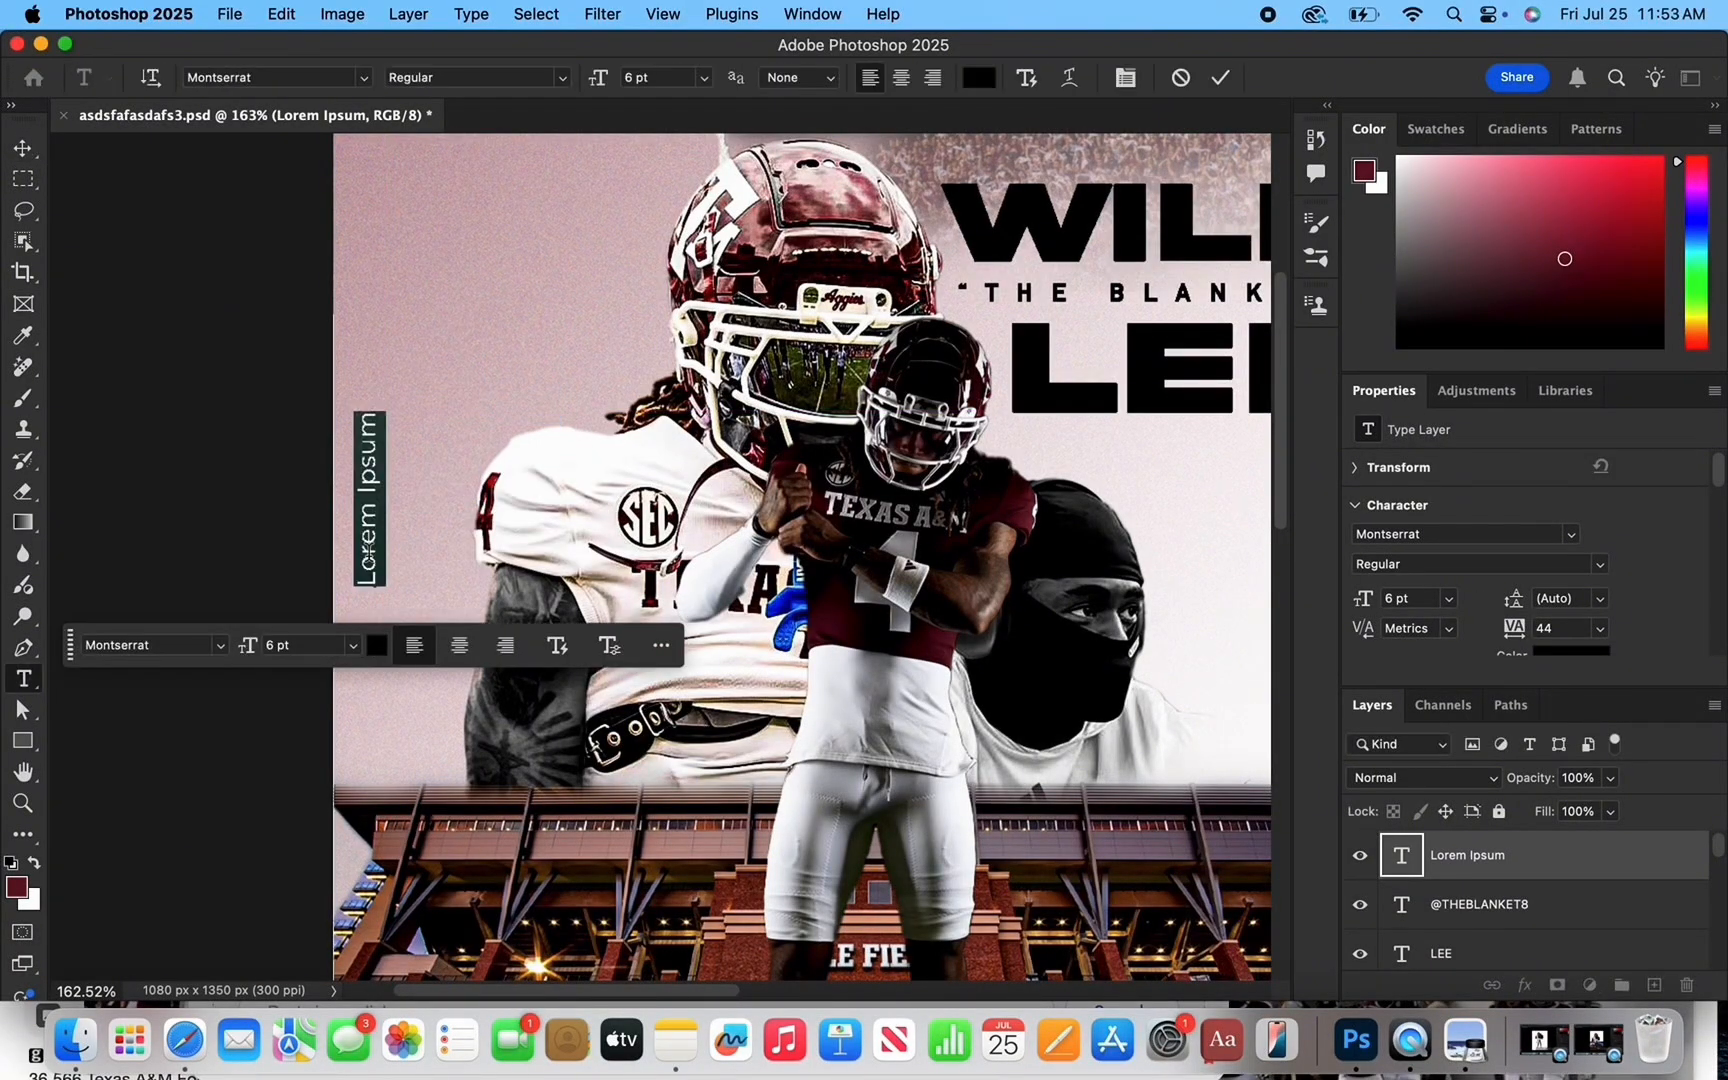
pyautogui.write('KYLE FIELD | VOTED THE BEST STA')
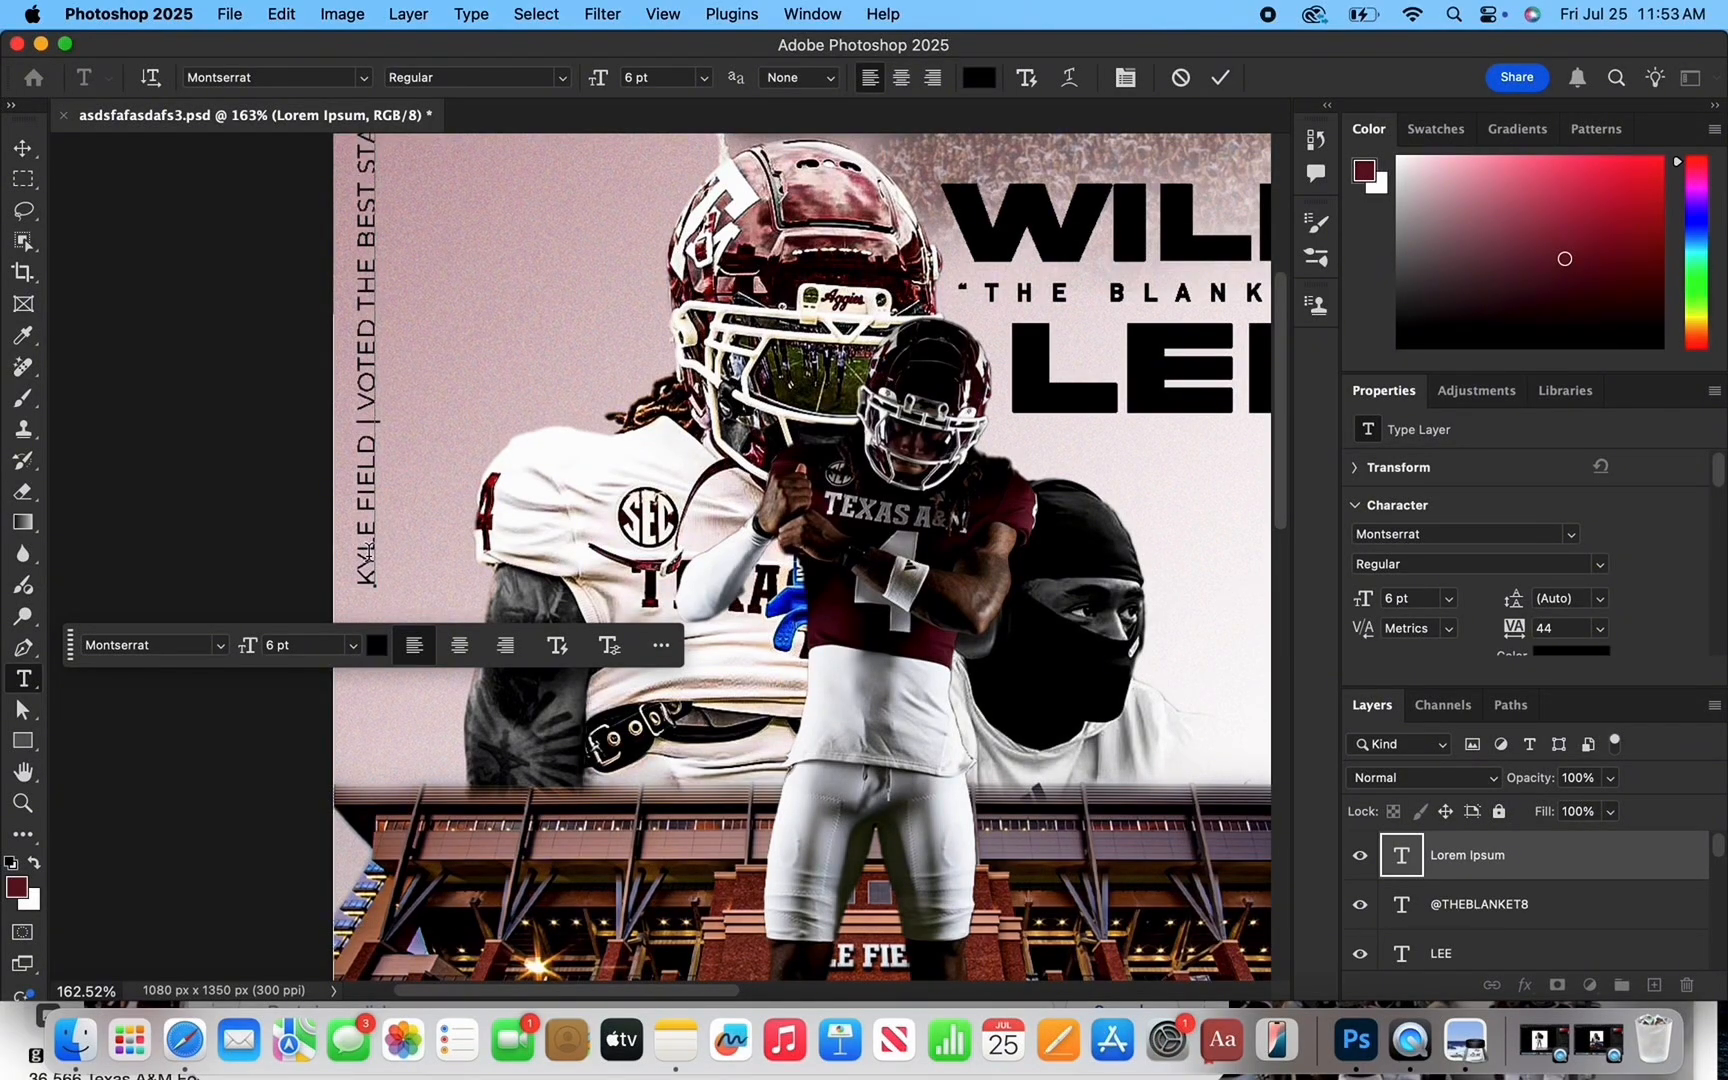
pyautogui.scroll(-5, 260, 611)
pyautogui.scroll(2, 120, 346)
pyautogui.click(120, 346)
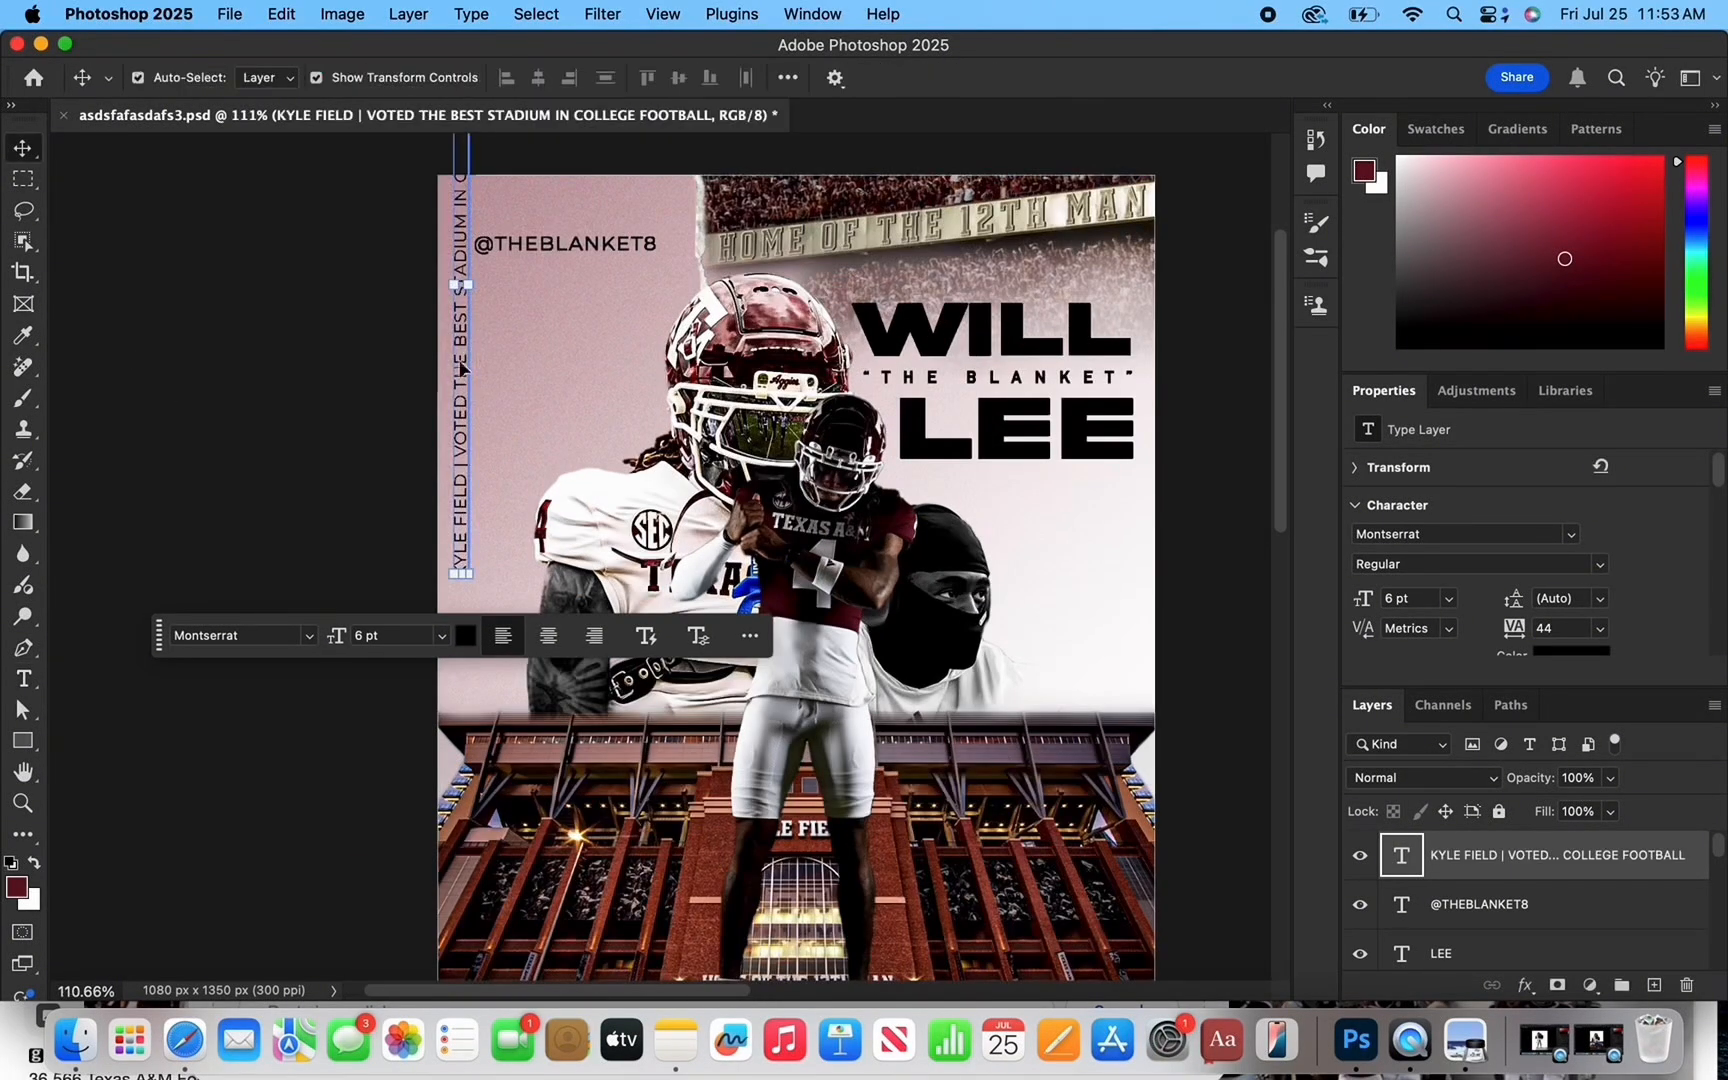
# Set the vertical Kyle Field text's font size to 3 pt.
pyautogui.click(411, 627)
pyautogui.write('3')
pyautogui.press('Return')
# Try a 3.7 pt font size on the vertical Kyle Field text.
pyautogui.click(368, 636)
pyautogui.write('3.7')
pyautogui.press('Return')
pyautogui.press('super+z')
pyautogui.click(262, 474)
# Set the vertical Kyle Field text's tracking to 122 and move it about 18 px towards the poster's edge and 141 px down.
pyautogui.scroll(3, 262, 474)
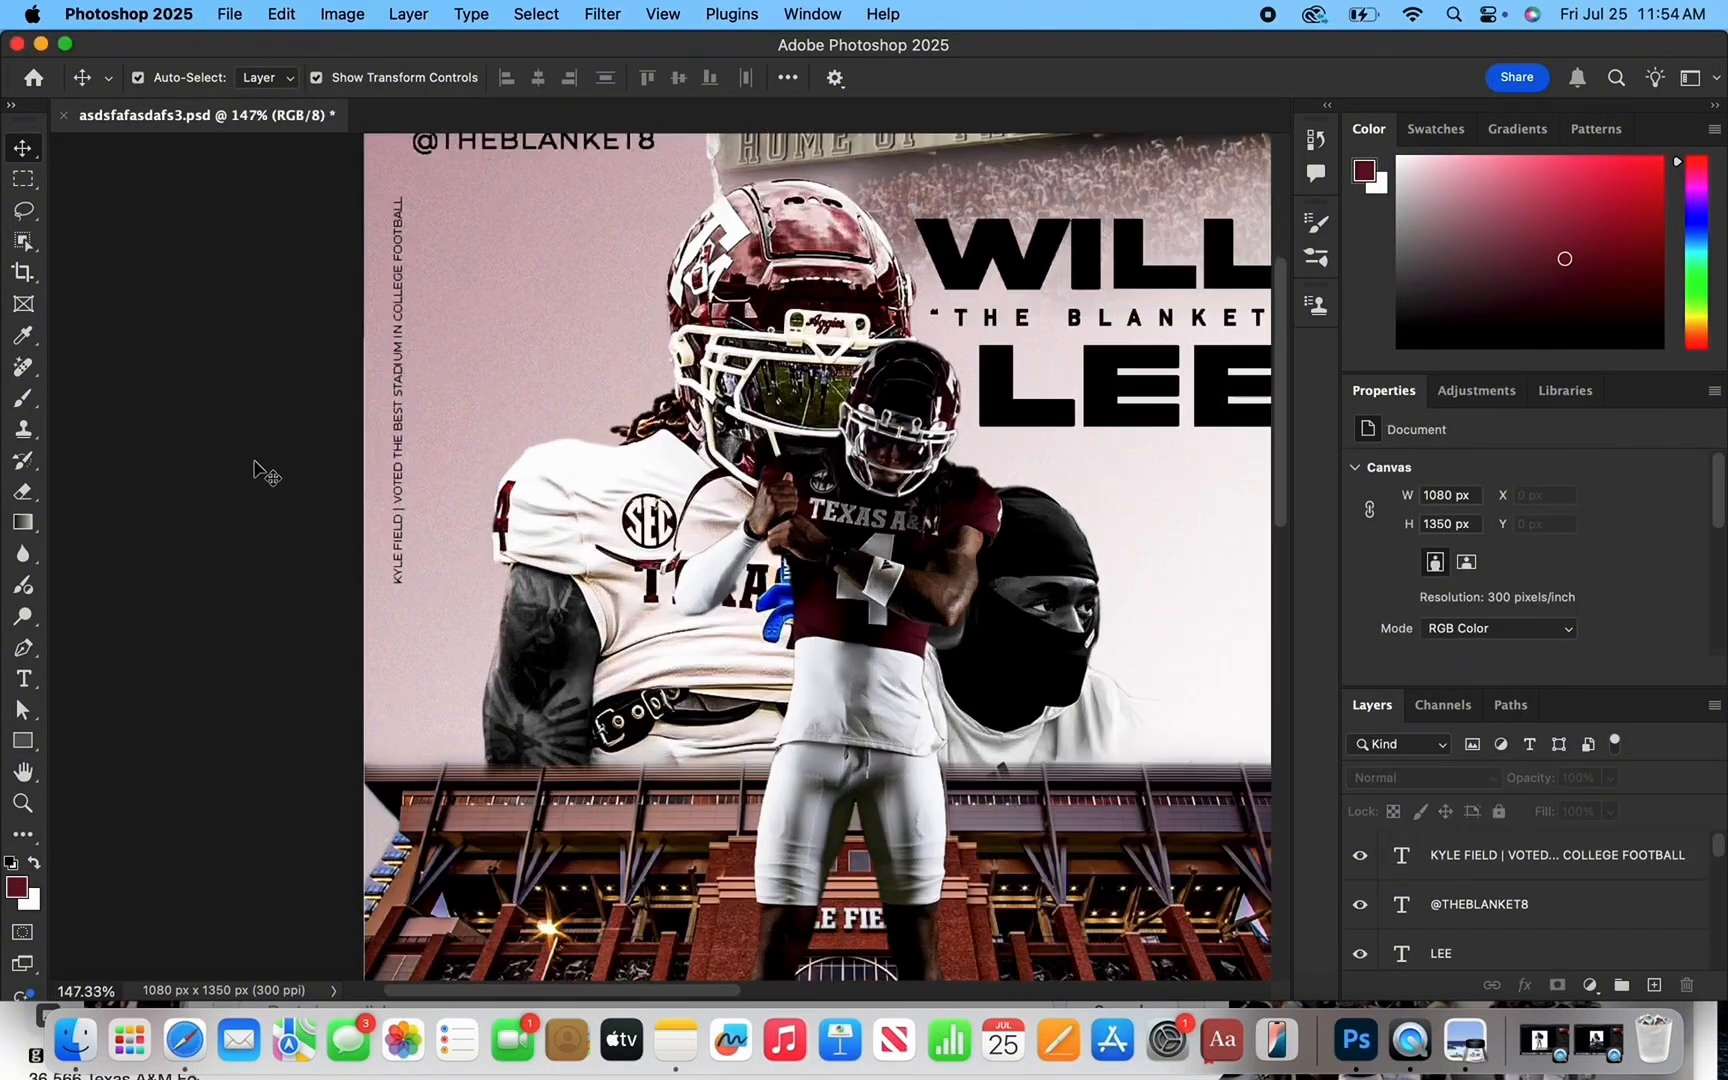
pyautogui.click(394, 357)
pyautogui.moveTo(1514, 628); pyautogui.dragTo(1550, 628)
pyautogui.click(405, 335)
pyautogui.moveTo(396, 331); pyautogui.dragTo(379, 457)
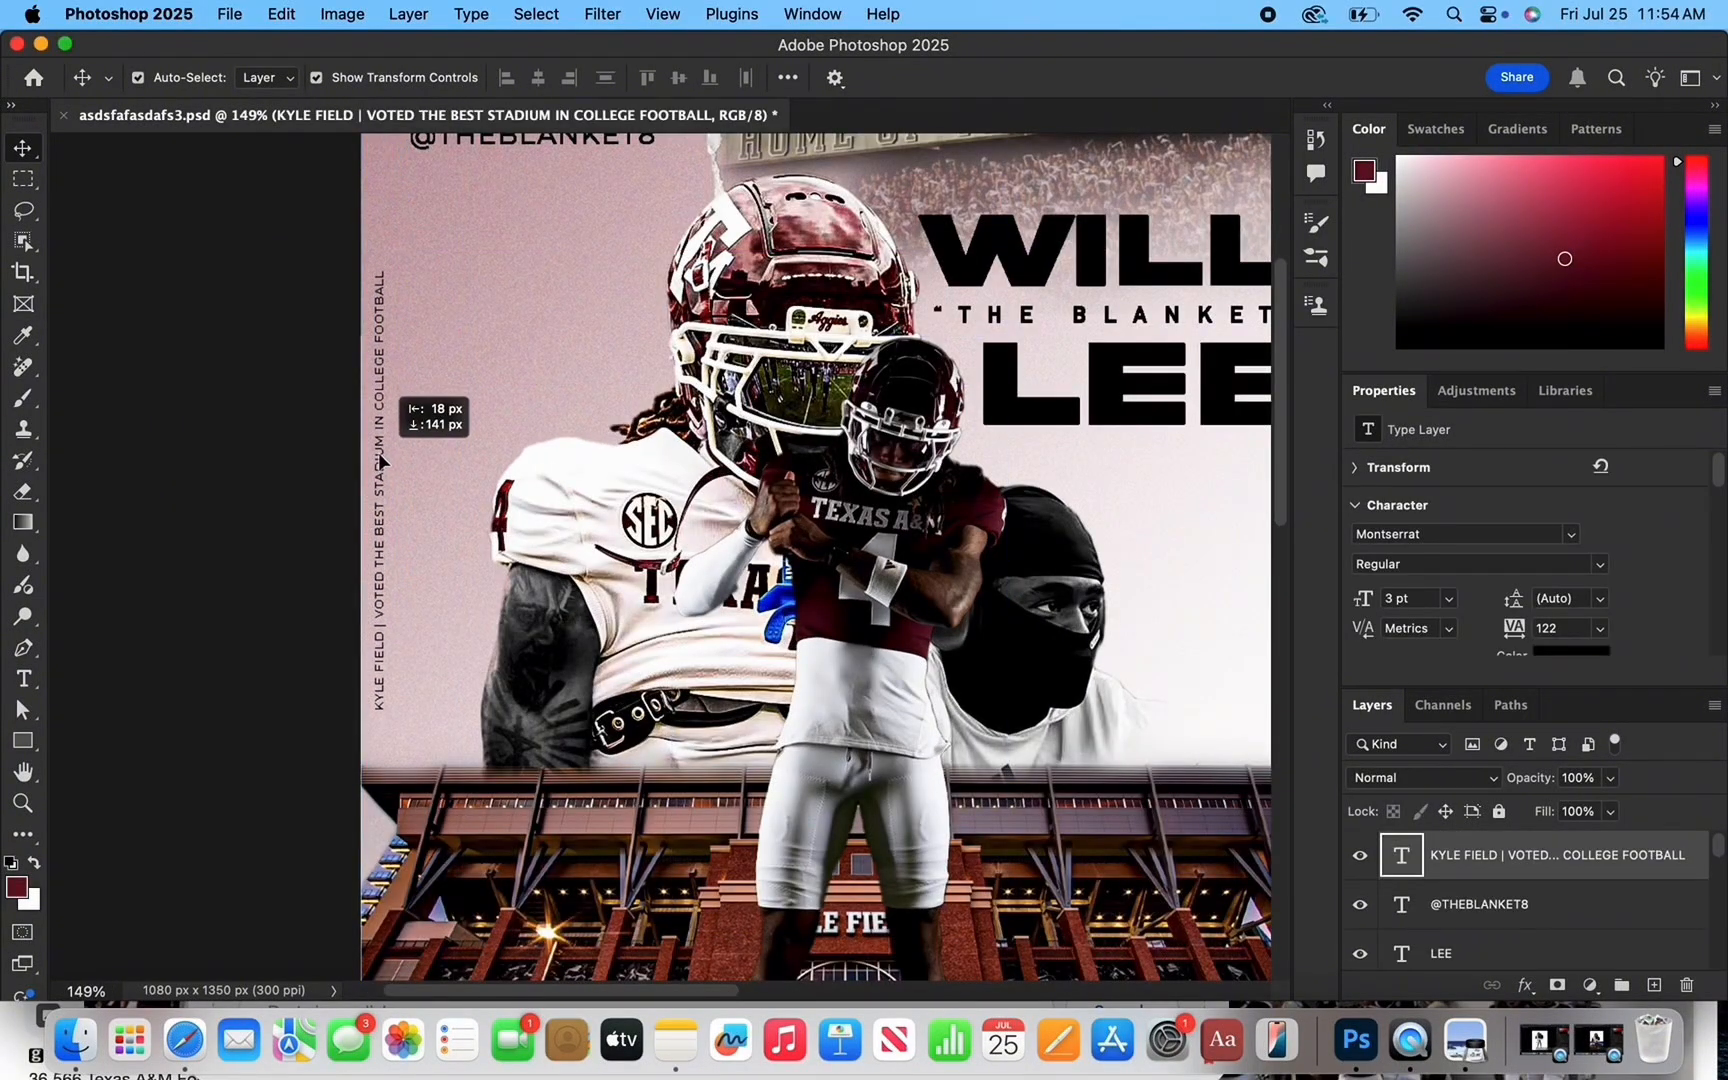
# Enlarge the X handle text slightly and nudge it vertically into line with the X icon.
pyautogui.click(243, 386)
pyautogui.scroll(-4, 243, 386)
pyautogui.scroll(1, 243, 386)
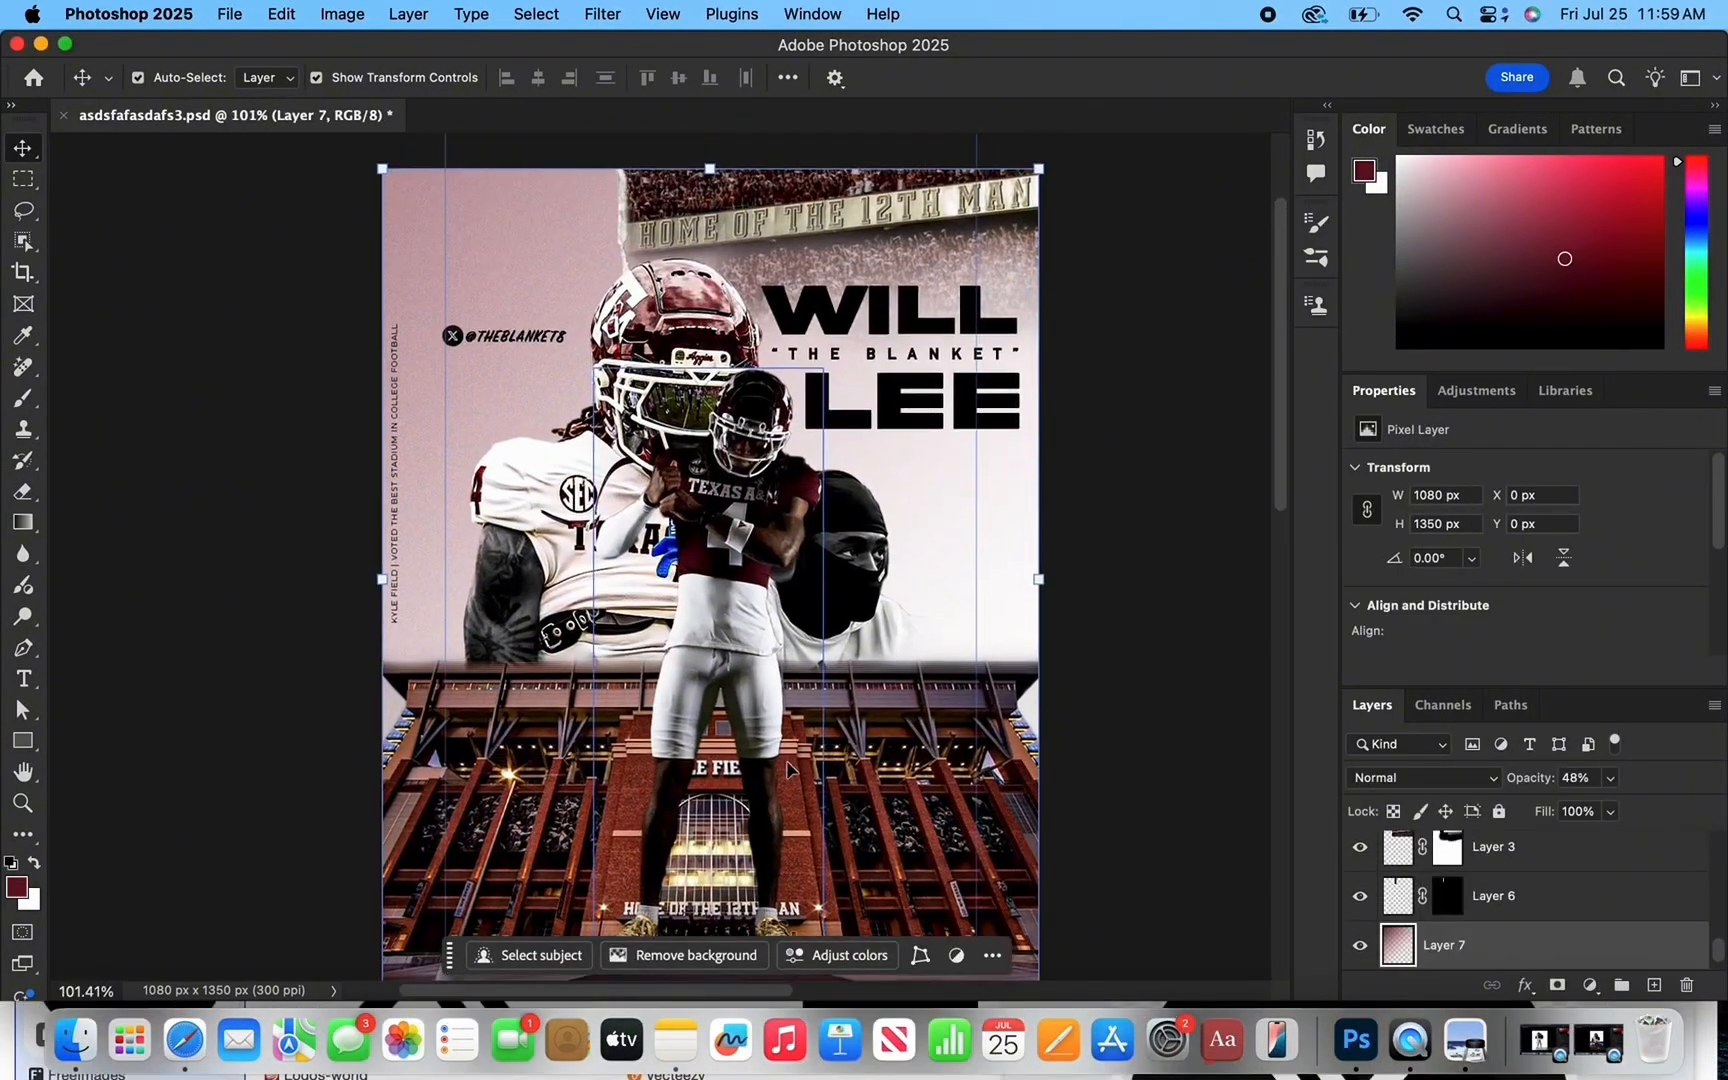
pyautogui.scroll(6, 786, 760)
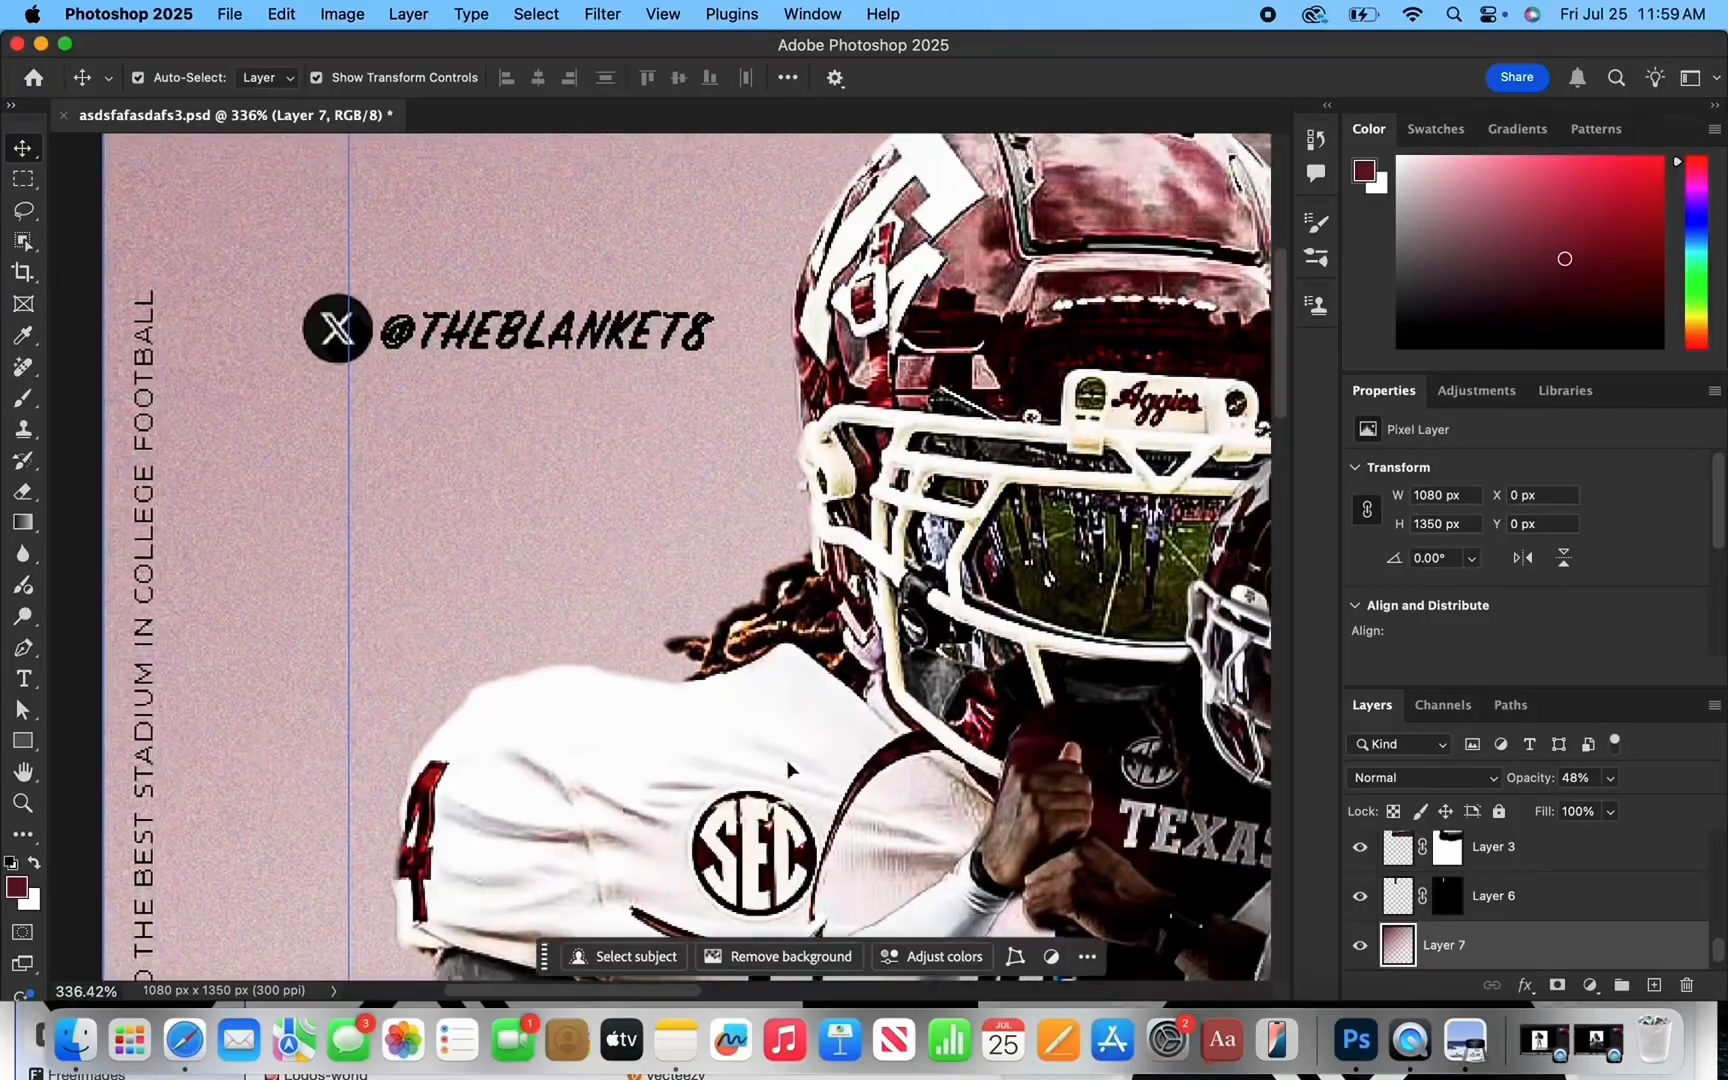
pyautogui.click(710, 338)
pyautogui.moveTo(710, 312); pyautogui.dragTo(735, 292)
pyautogui.click(652, 426)
pyautogui.click(524, 157)
pyautogui.scroll(4, 524, 157)
pyautogui.moveTo(672, 406); pyautogui.dragTo(672, 423)
pyautogui.click(618, 716)
pyautogui.scroll(-8, 618, 716)
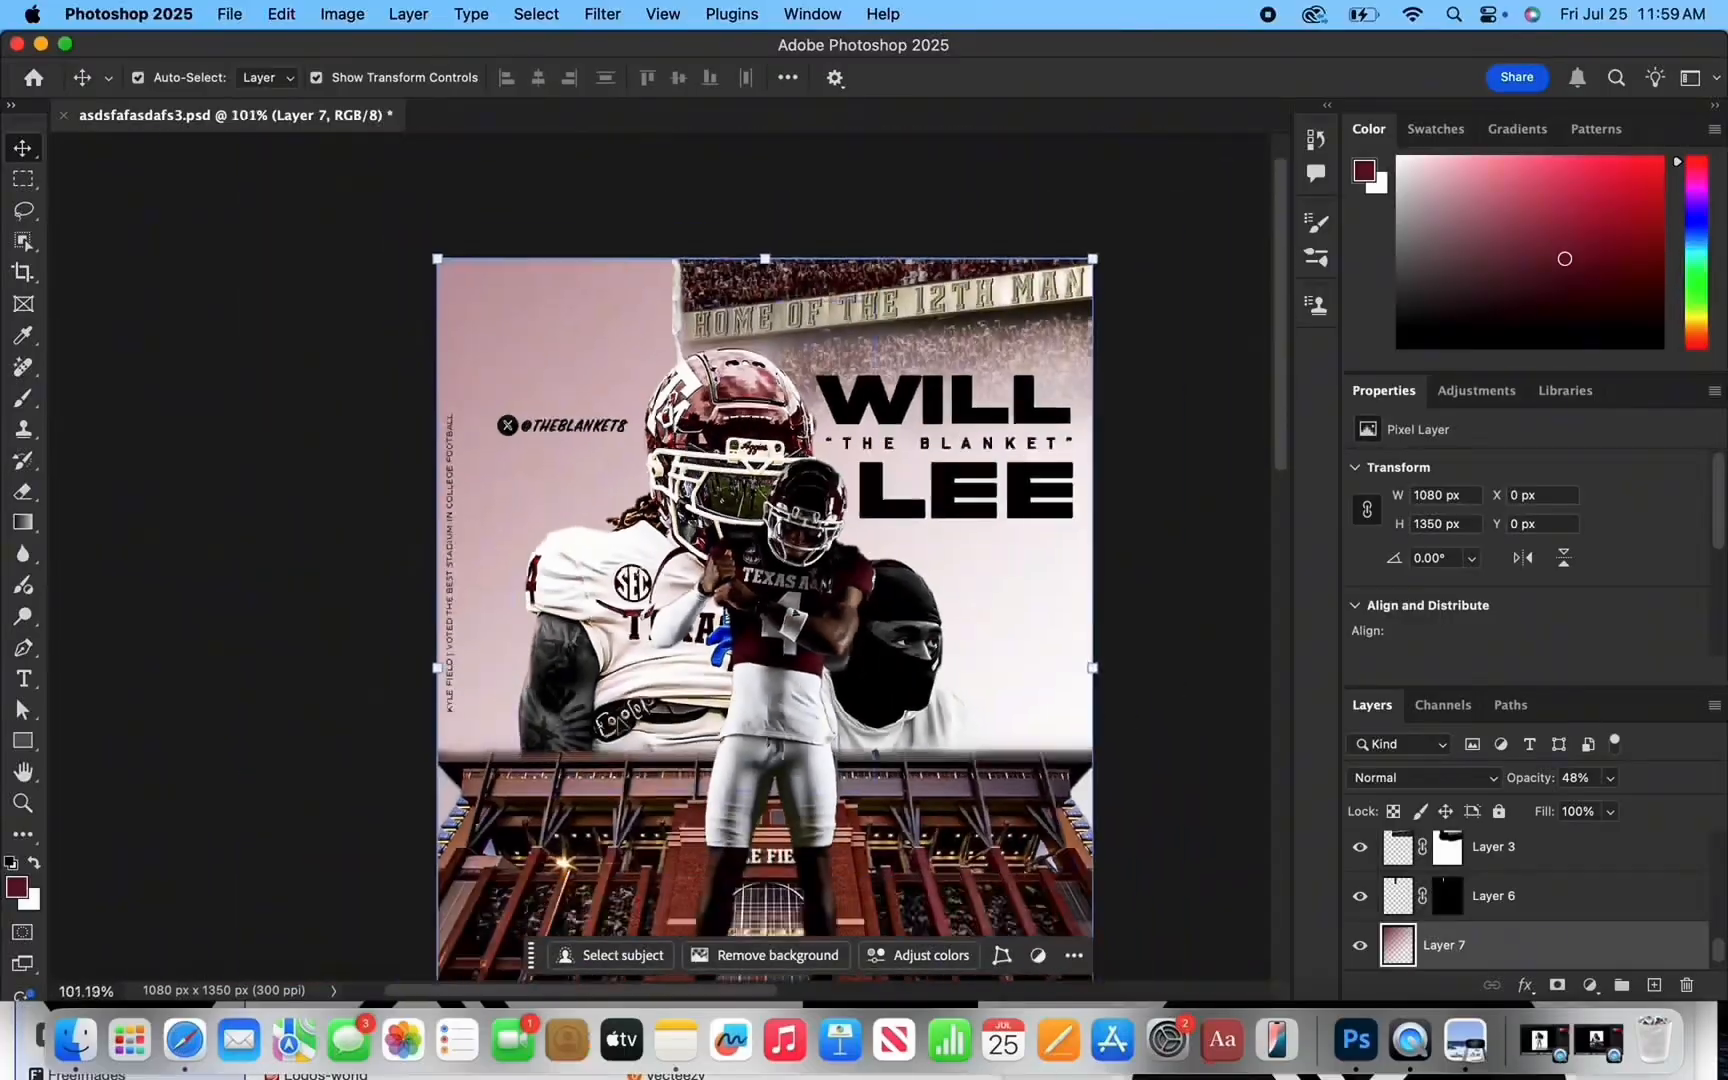
# Draw a thin horizontal rectangle about 107 px wide and 1 px high between the X handle and the large helmet.
pyautogui.scroll(4, 618, 726)
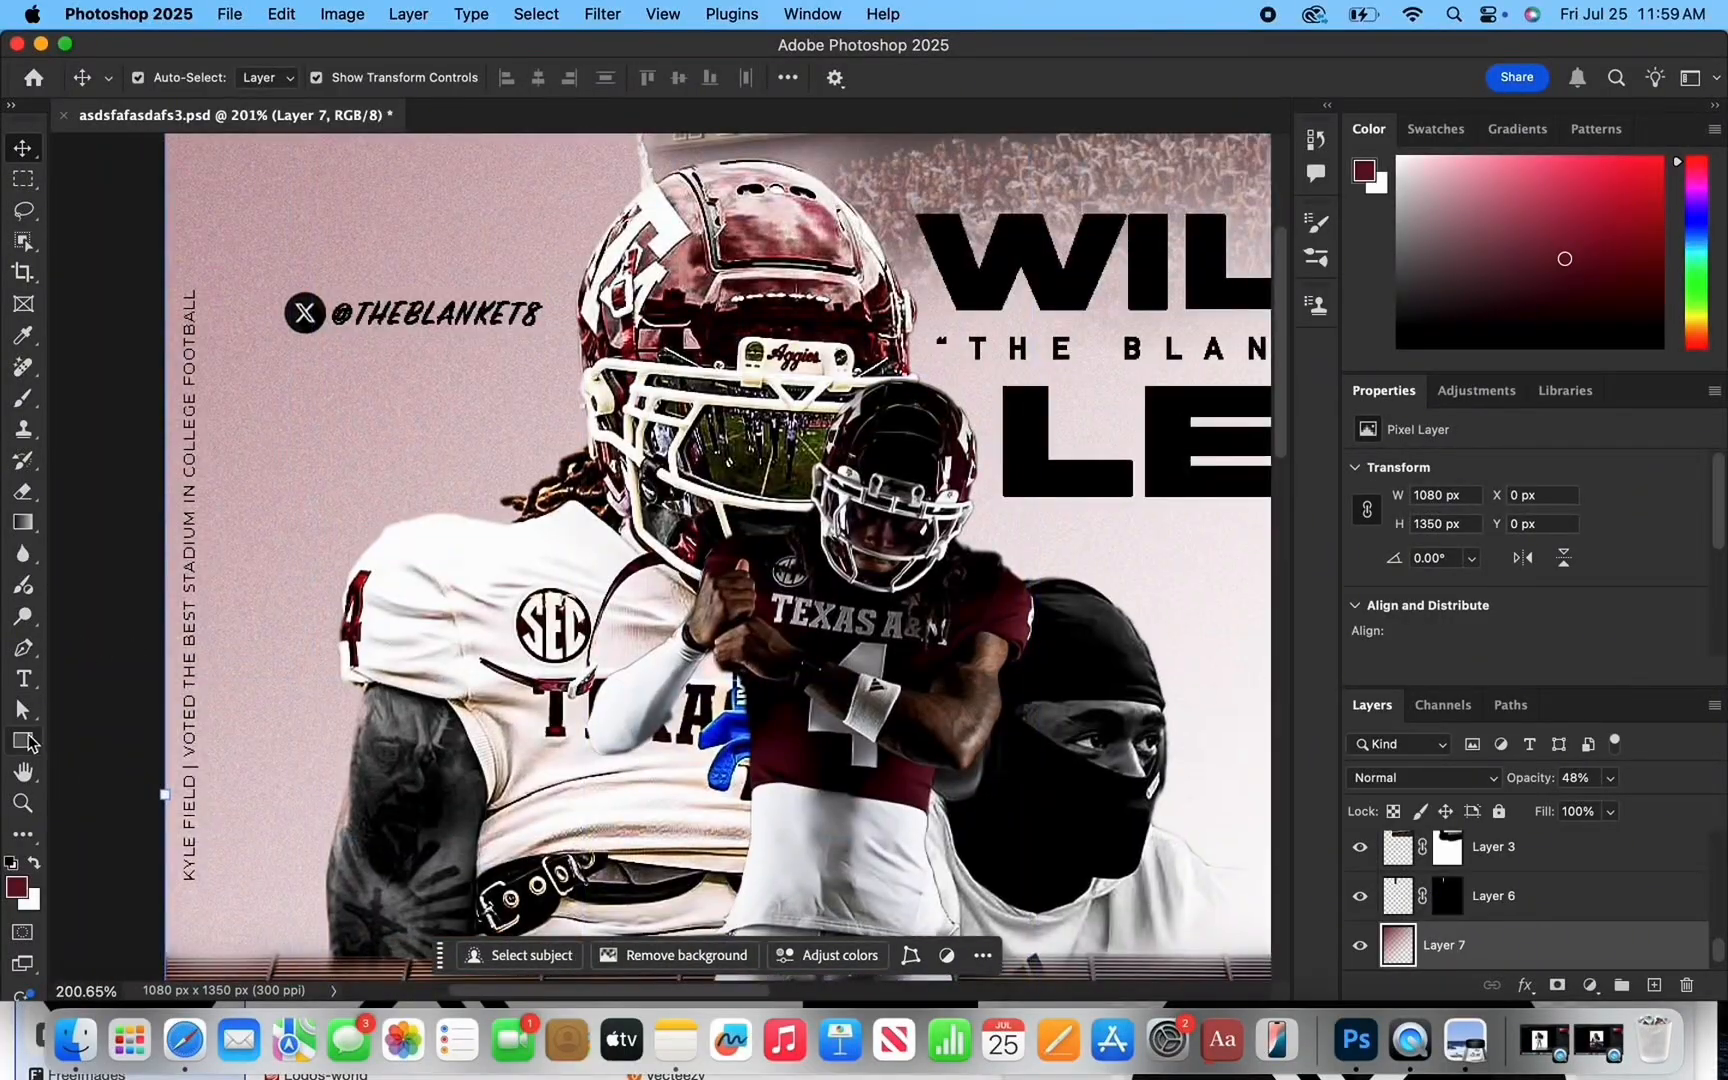
pyautogui.click(23, 740)
pyautogui.moveTo(590, 388)
pyautogui.mouseDown()
pyautogui.moveTo(480, 330)
pyautogui.moveTo(468, 386)
pyautogui.mouseUp()
# Try a white stroke and a white fill on the thin rectangle.
pyautogui.scroll(3, 661, 557)
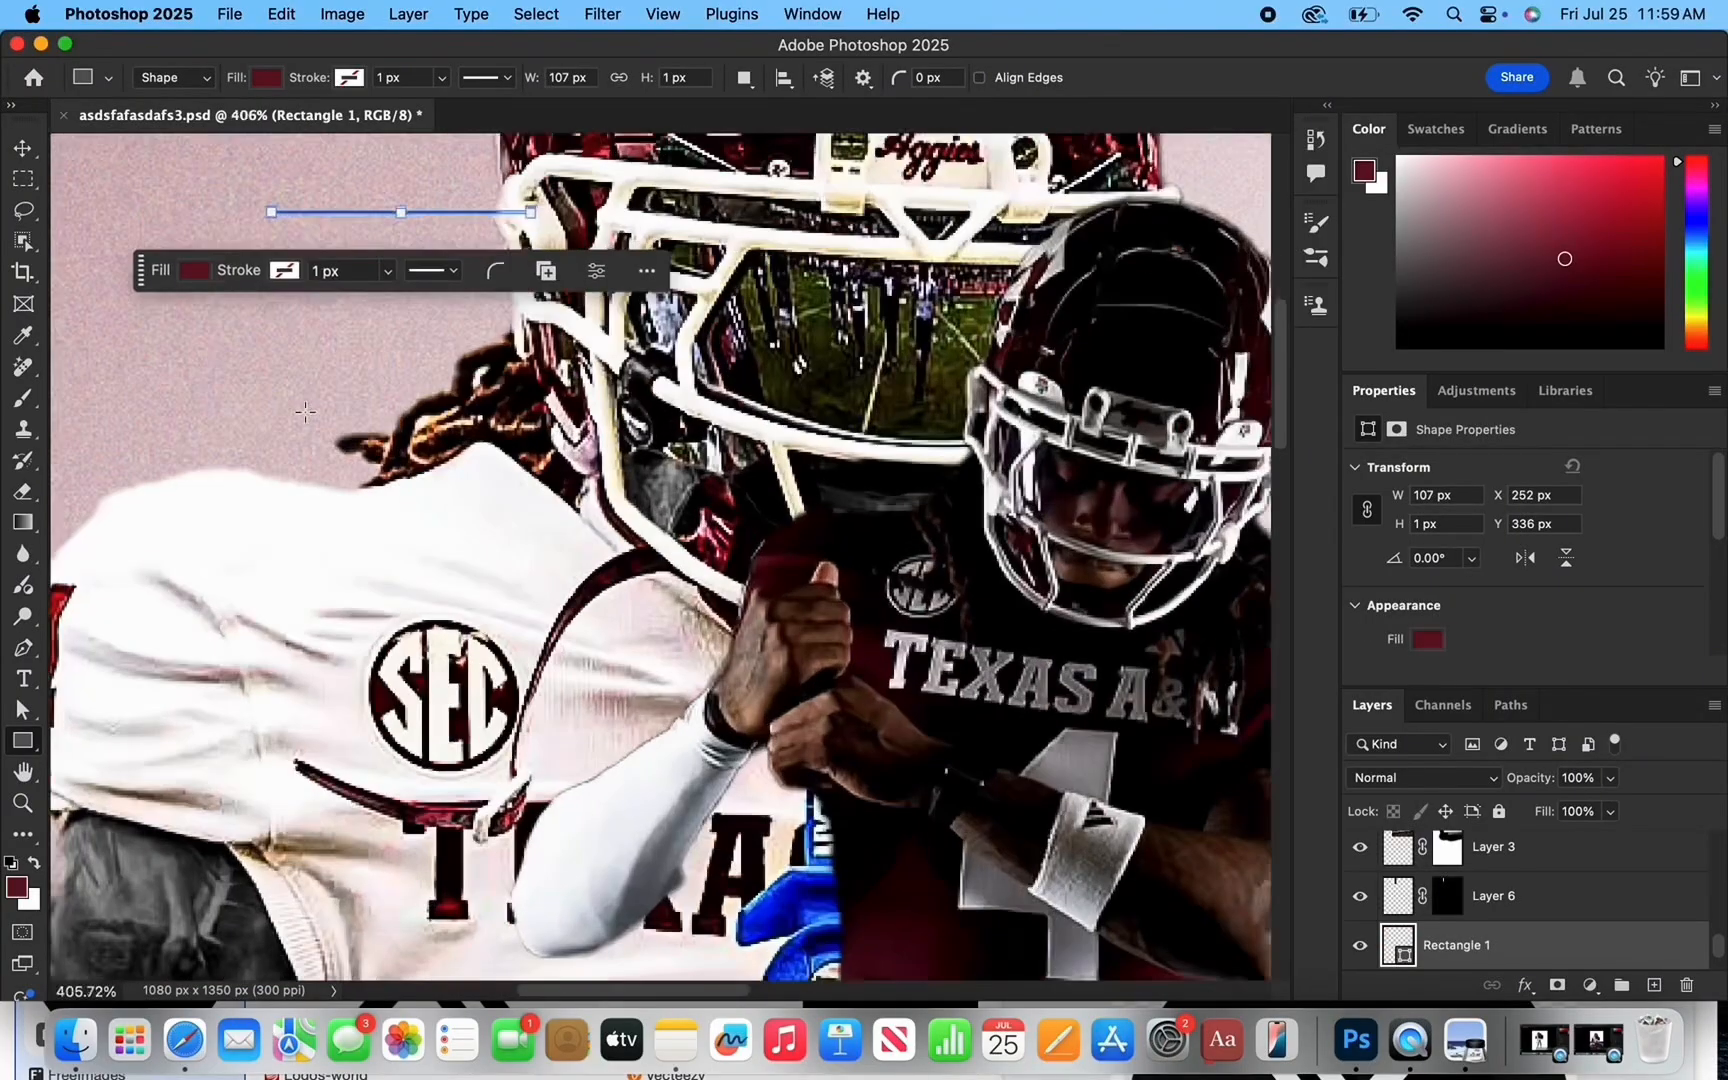
pyautogui.click(285, 271)
pyautogui.click(181, 398)
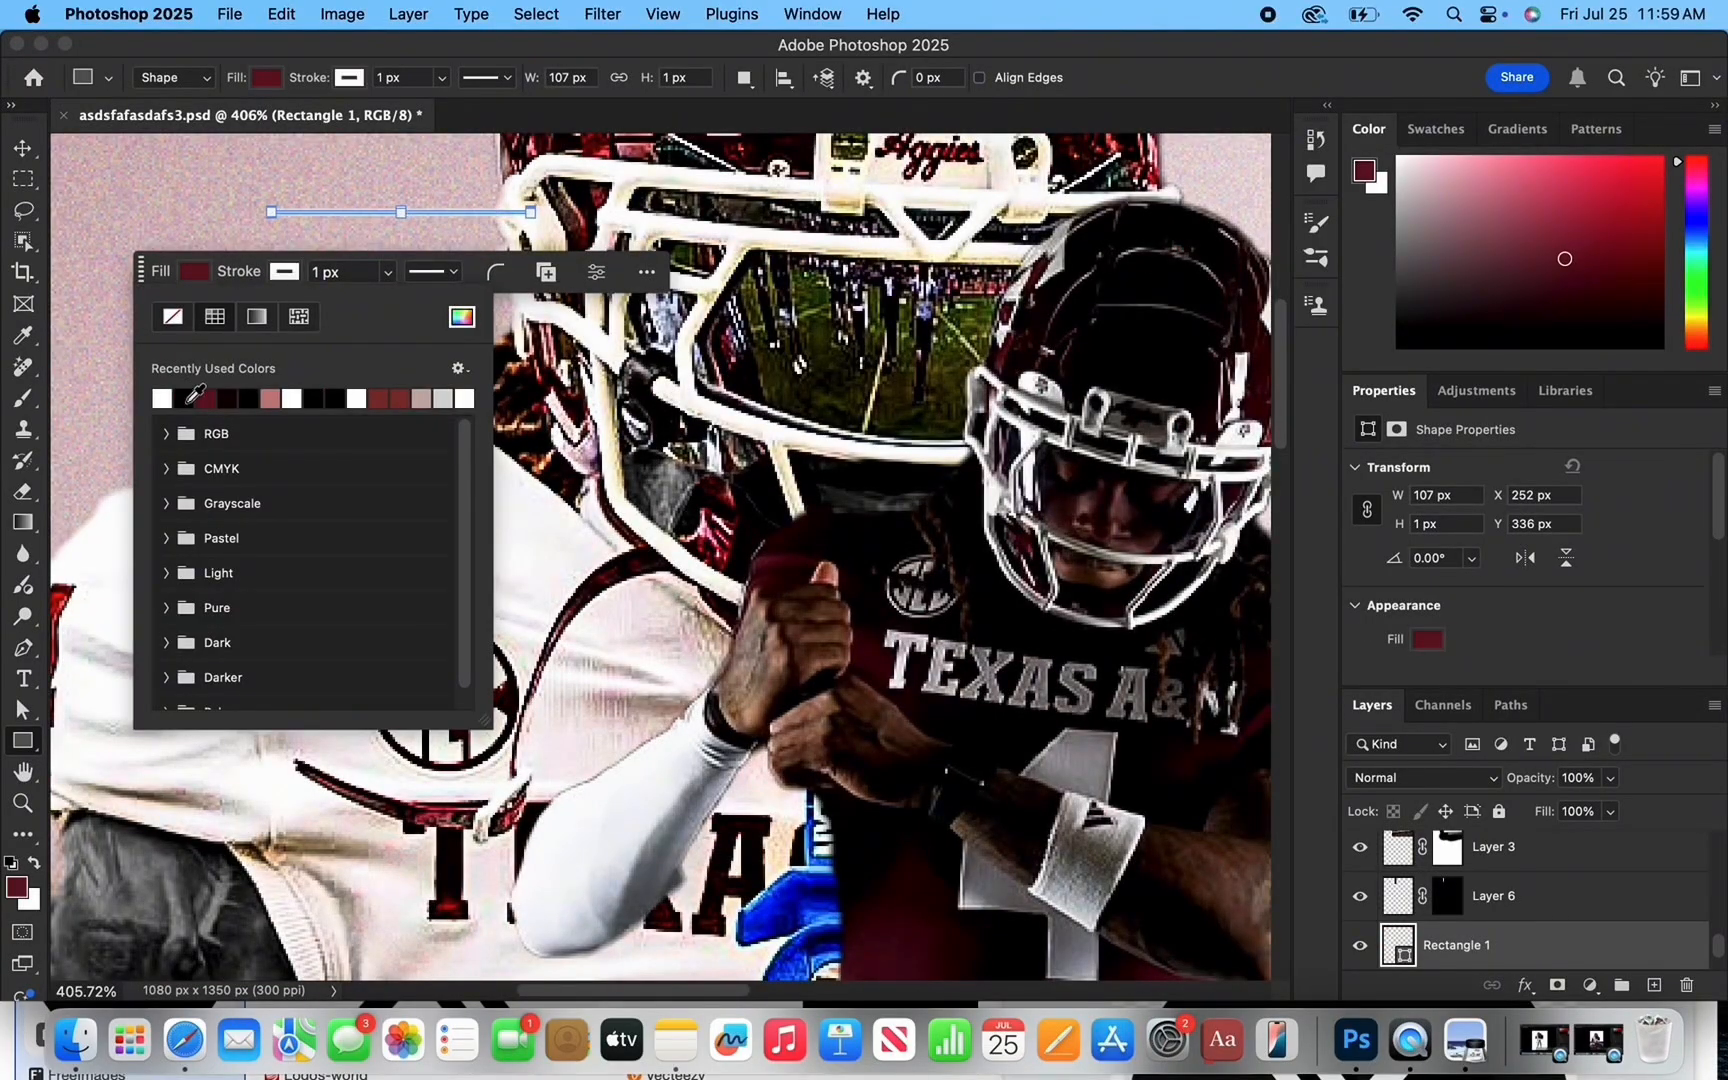
pyautogui.click(190, 275)
pyautogui.click(164, 396)
pyautogui.click(20, 147)
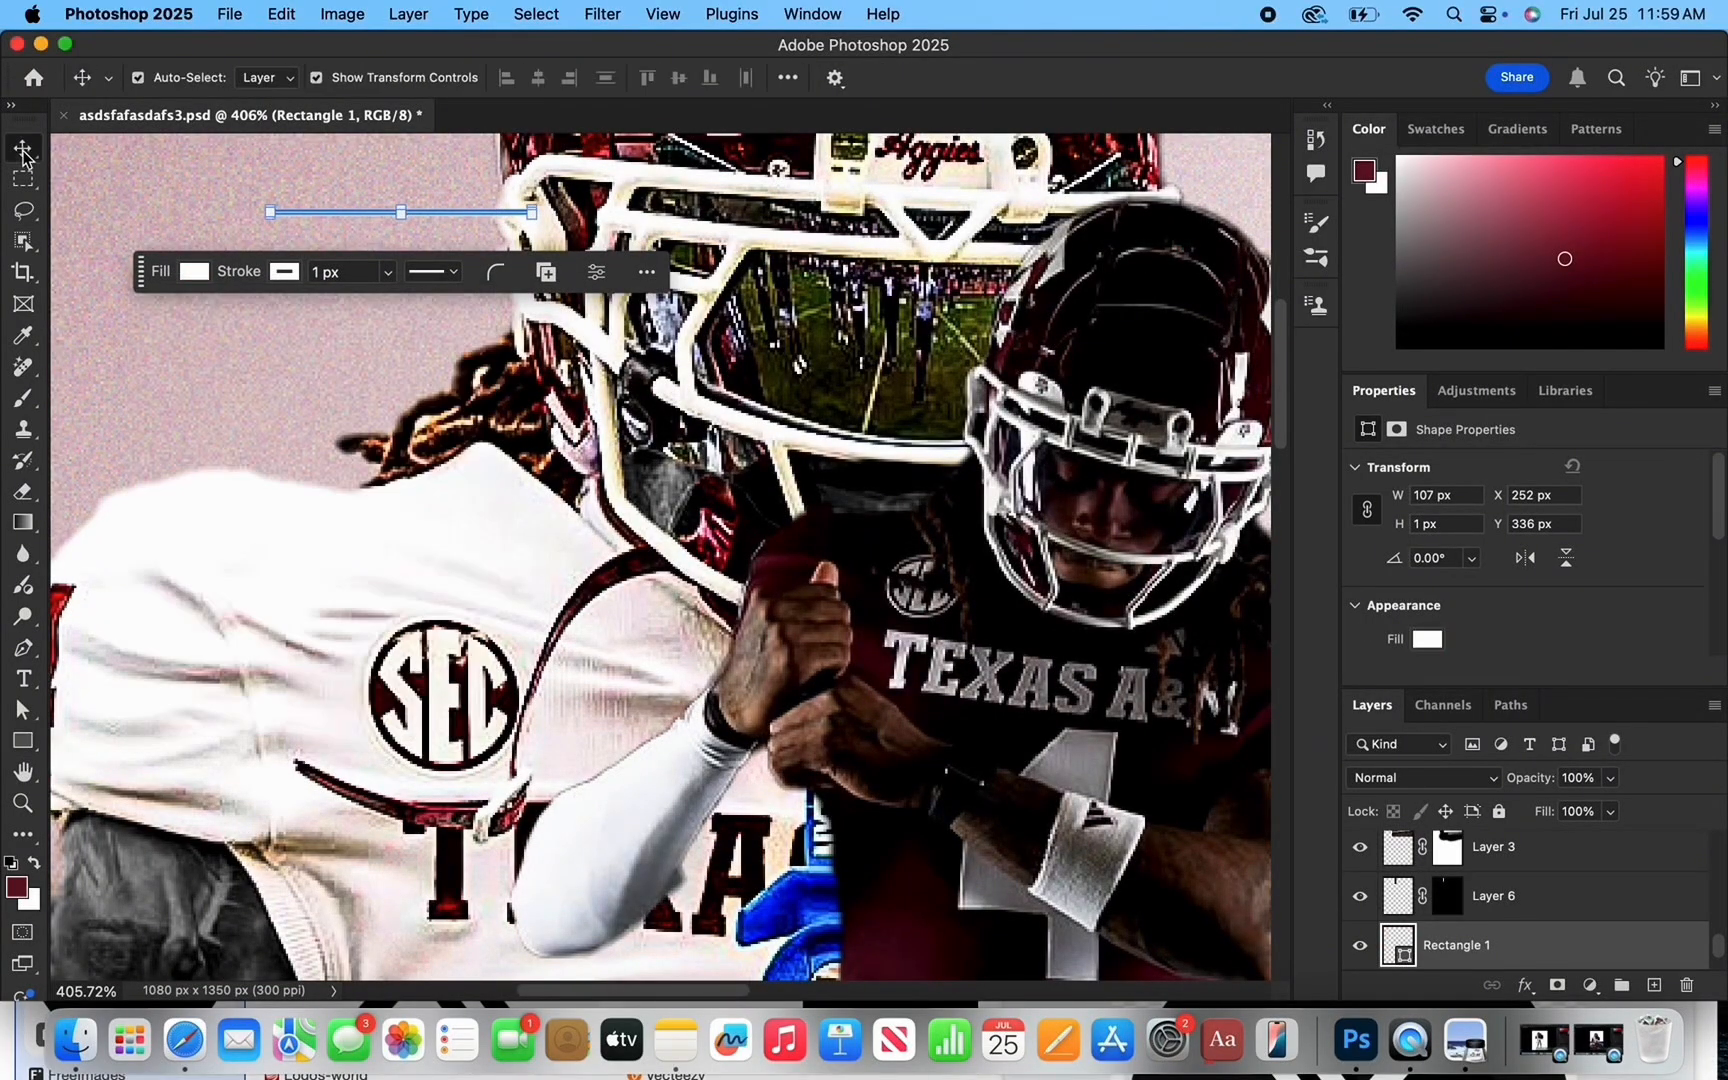
pyautogui.click(141, 181)
# Change both the fill and the stroke of the thin rectangle to black.
pyautogui.scroll(-3, 141, 181)
pyautogui.click(579, 611)
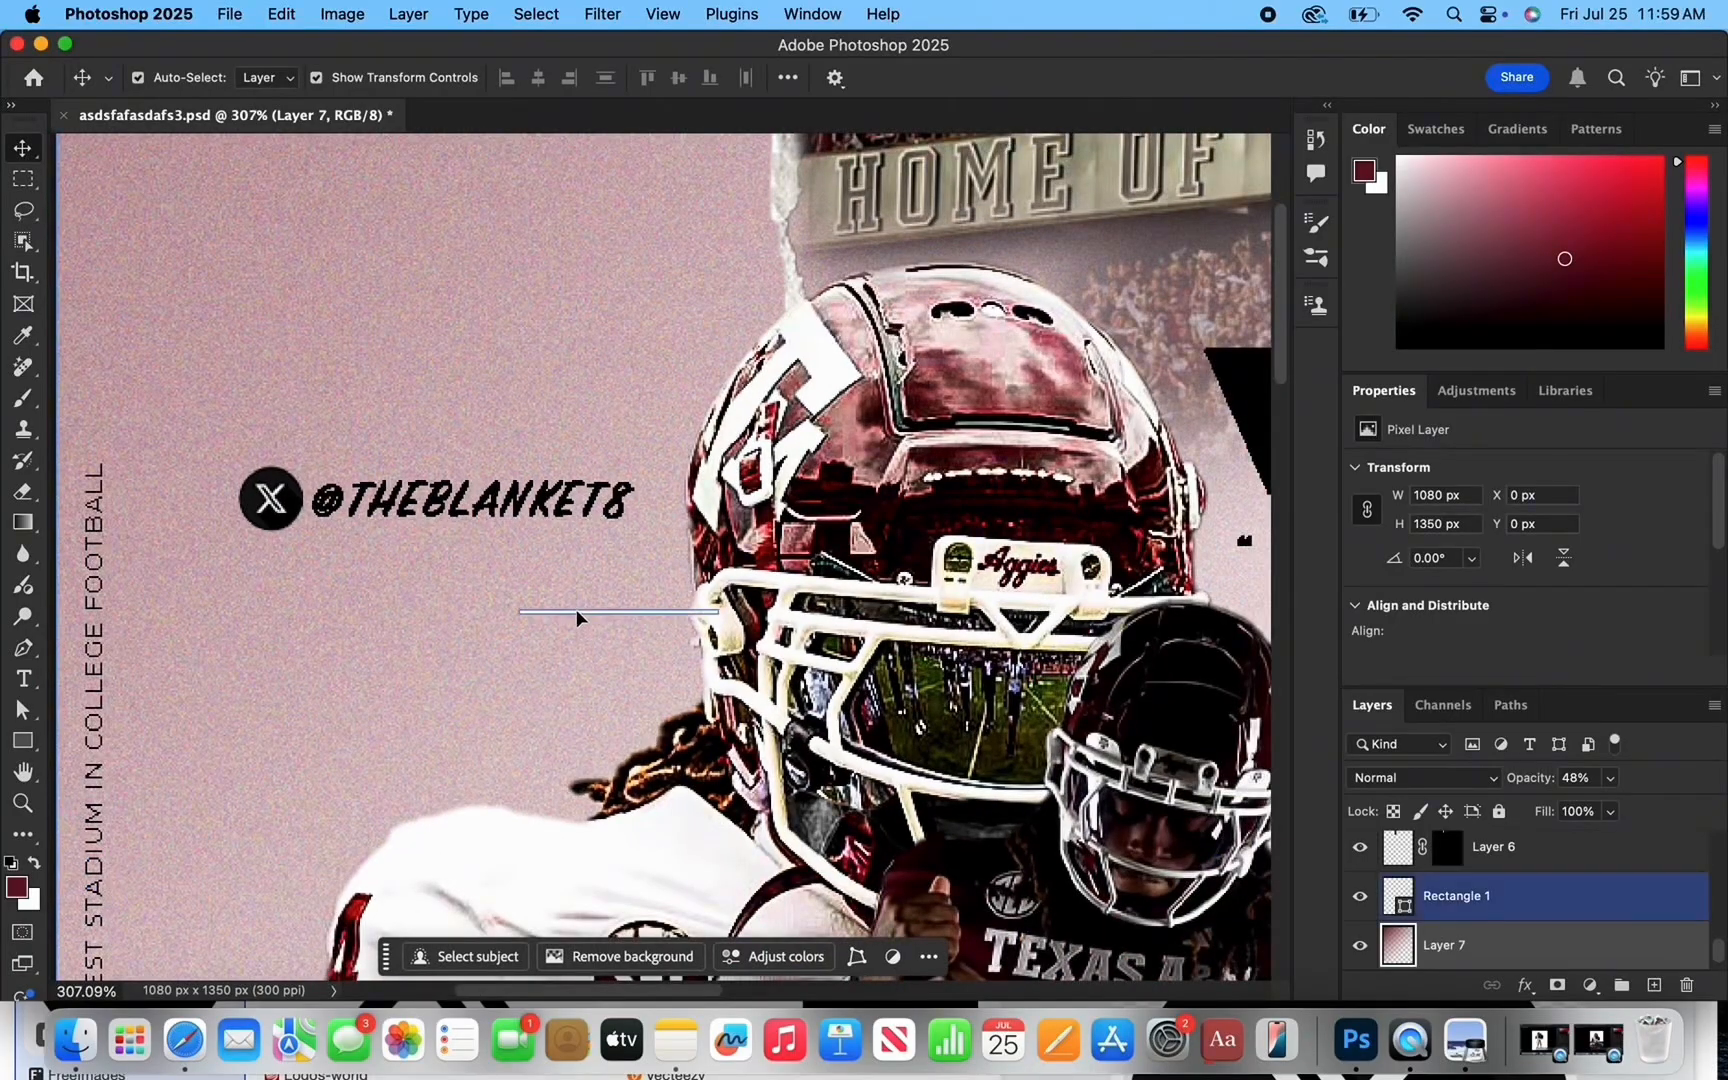
pyautogui.click(410, 670)
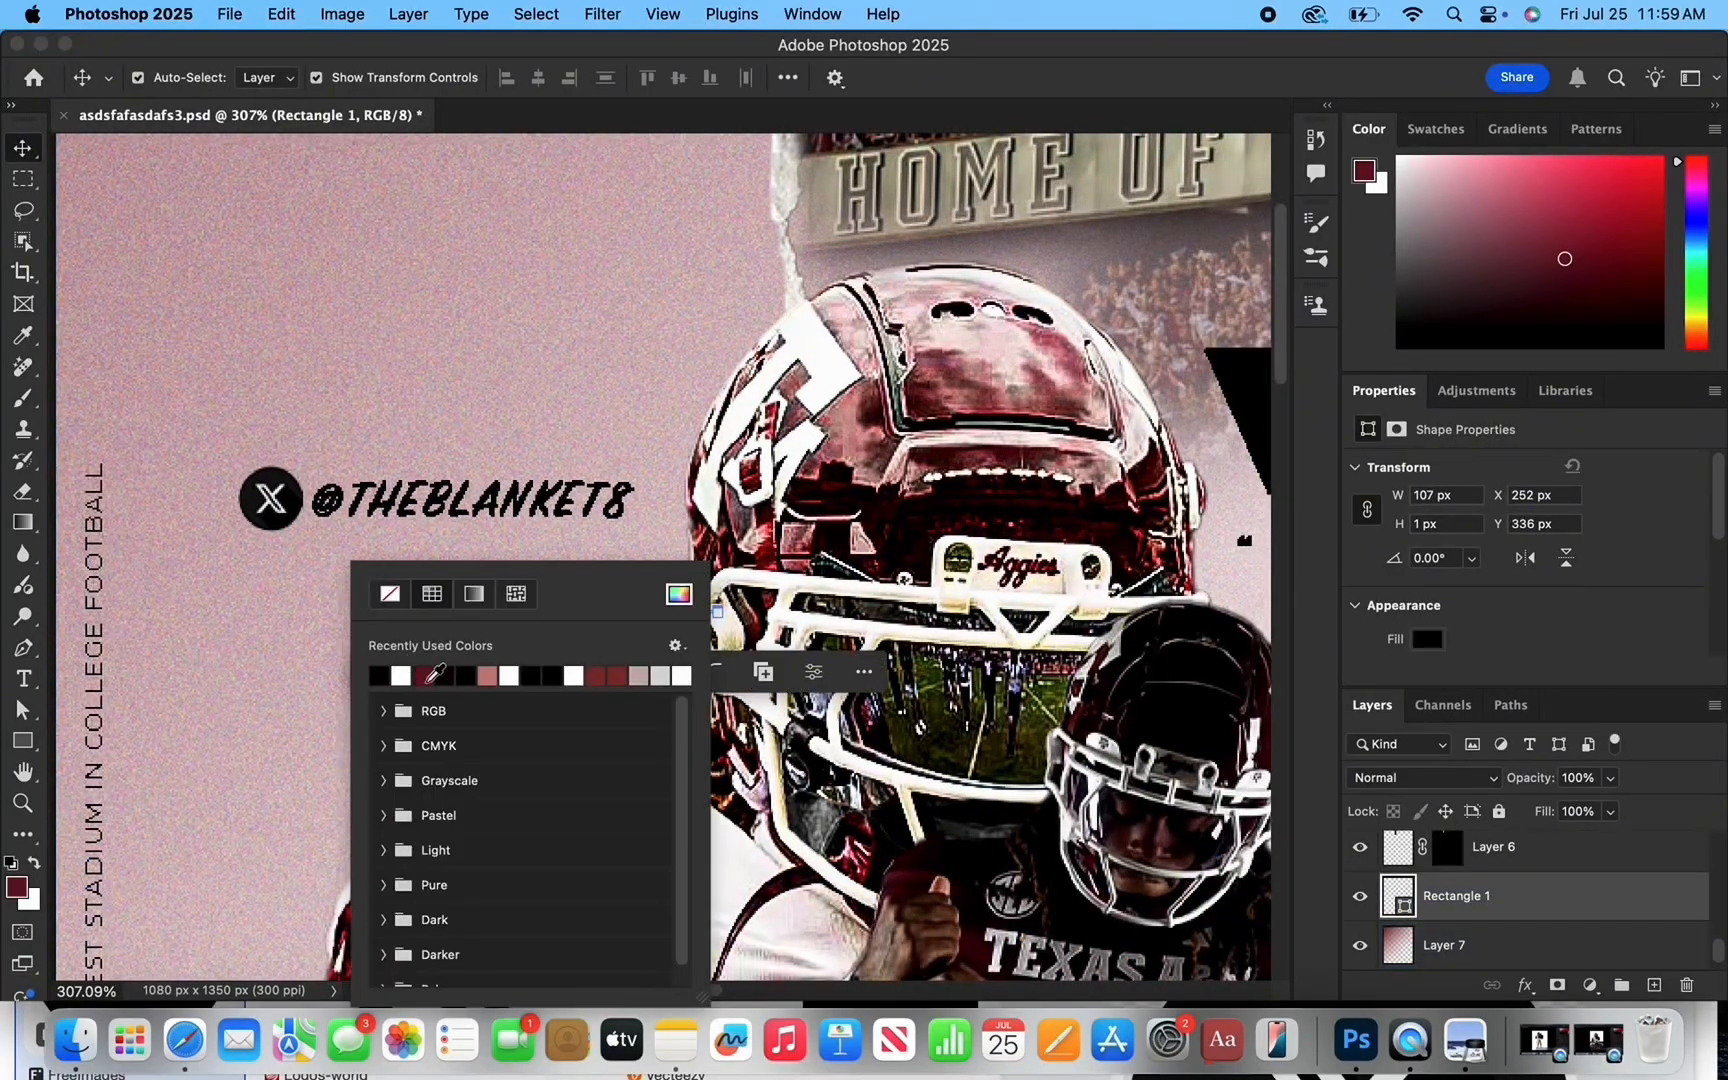
pyautogui.click(625, 406)
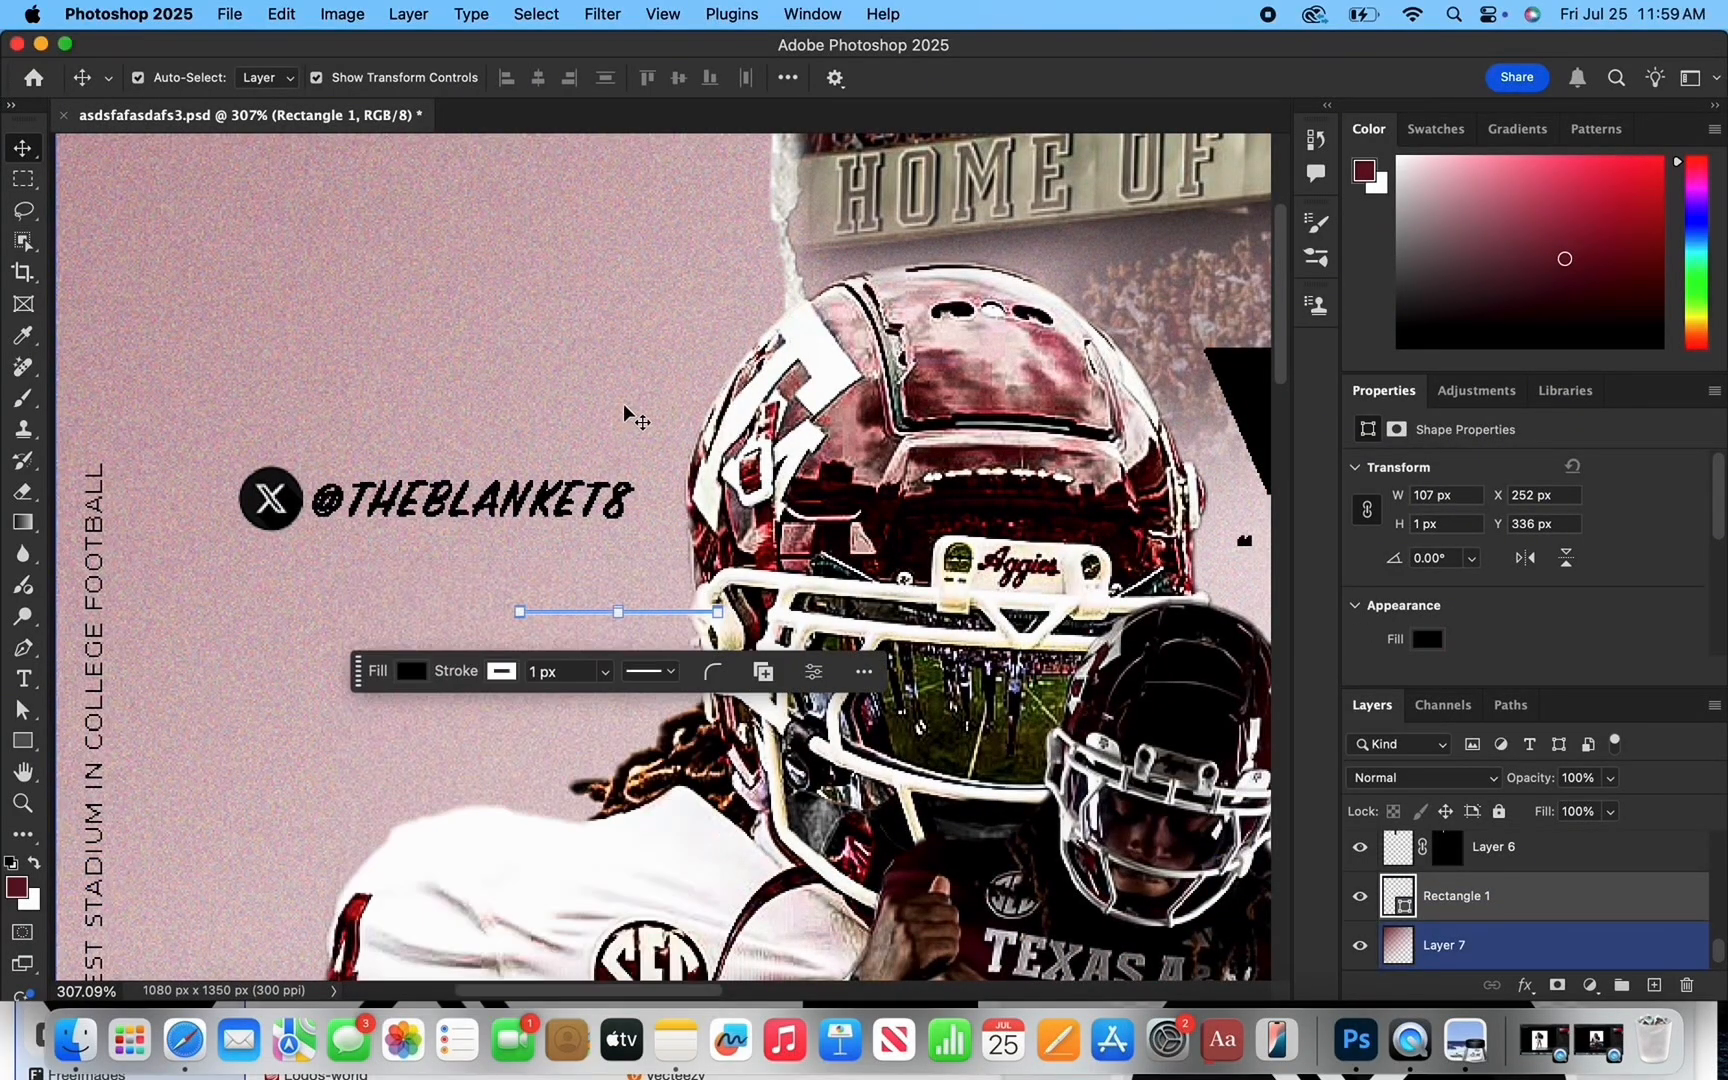
pyautogui.click(510, 682)
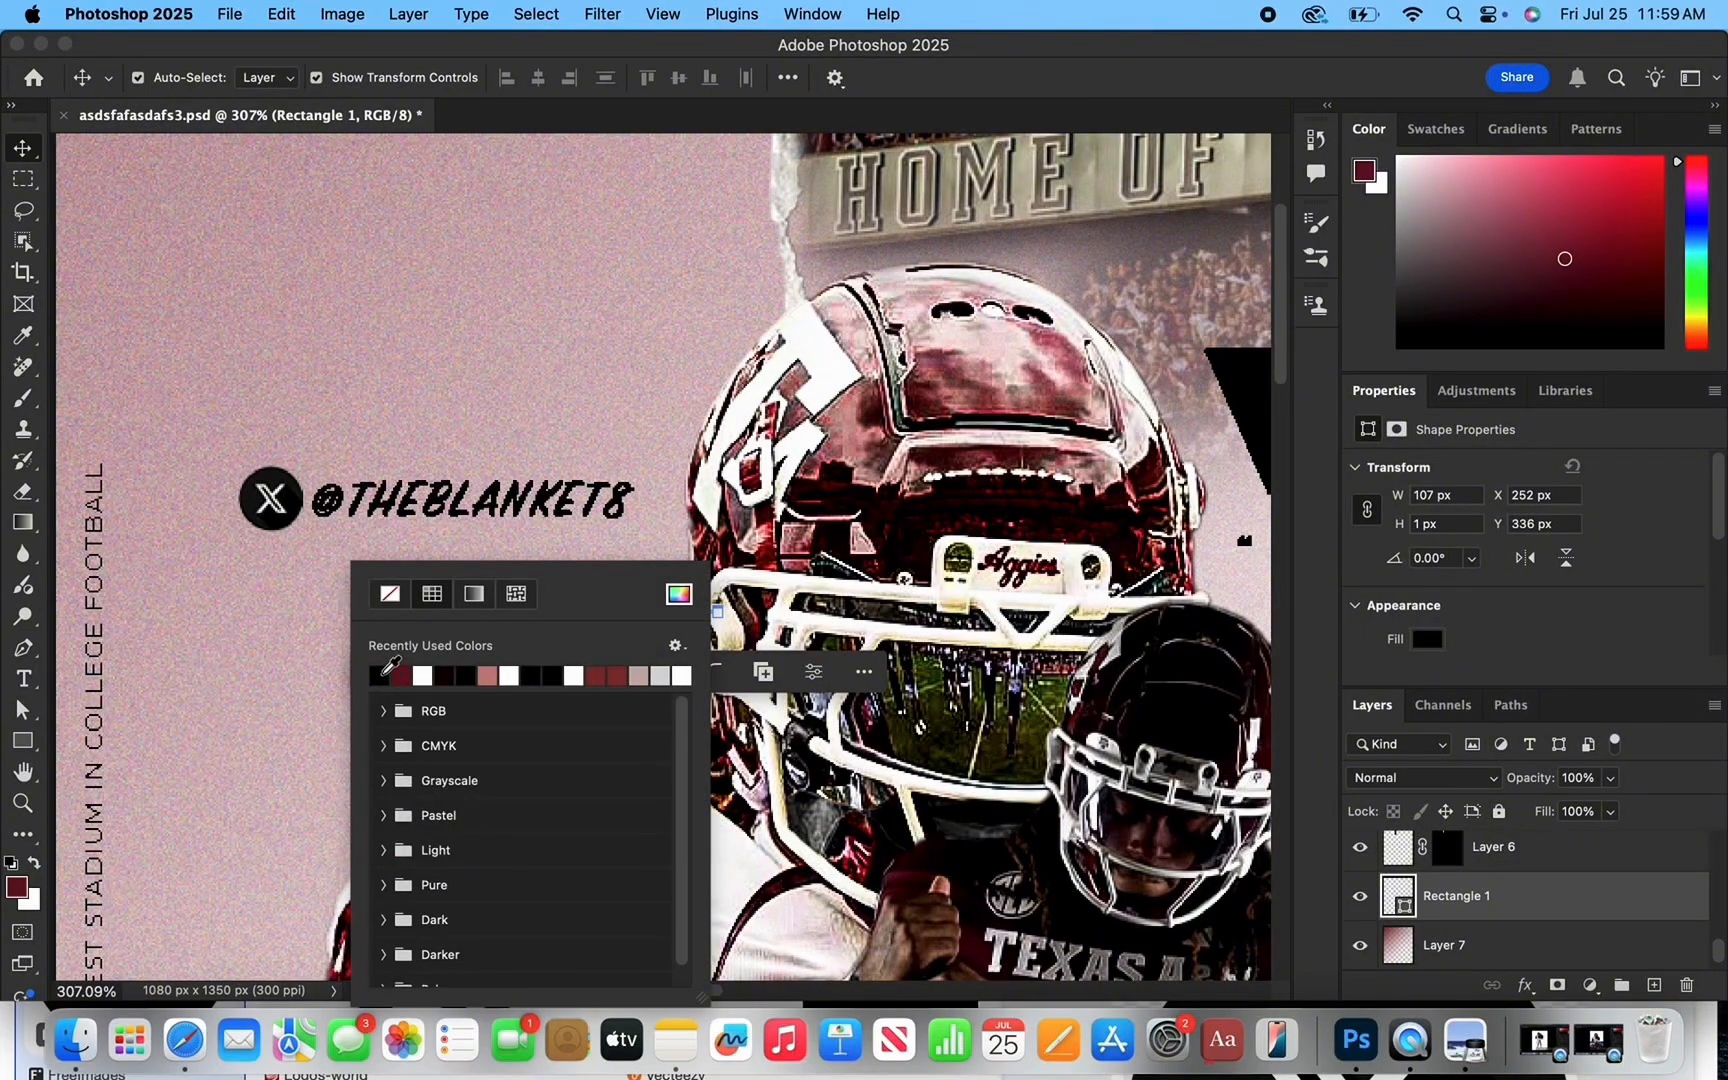
pyautogui.click(490, 327)
# Rotate the black line to slope down towards the large helmet and position it as a connector from the X handle.
pyautogui.moveTo(593, 591); pyautogui.dragTo(600, 588)
pyautogui.press('Return')
pyautogui.scroll(5, 398, 680)
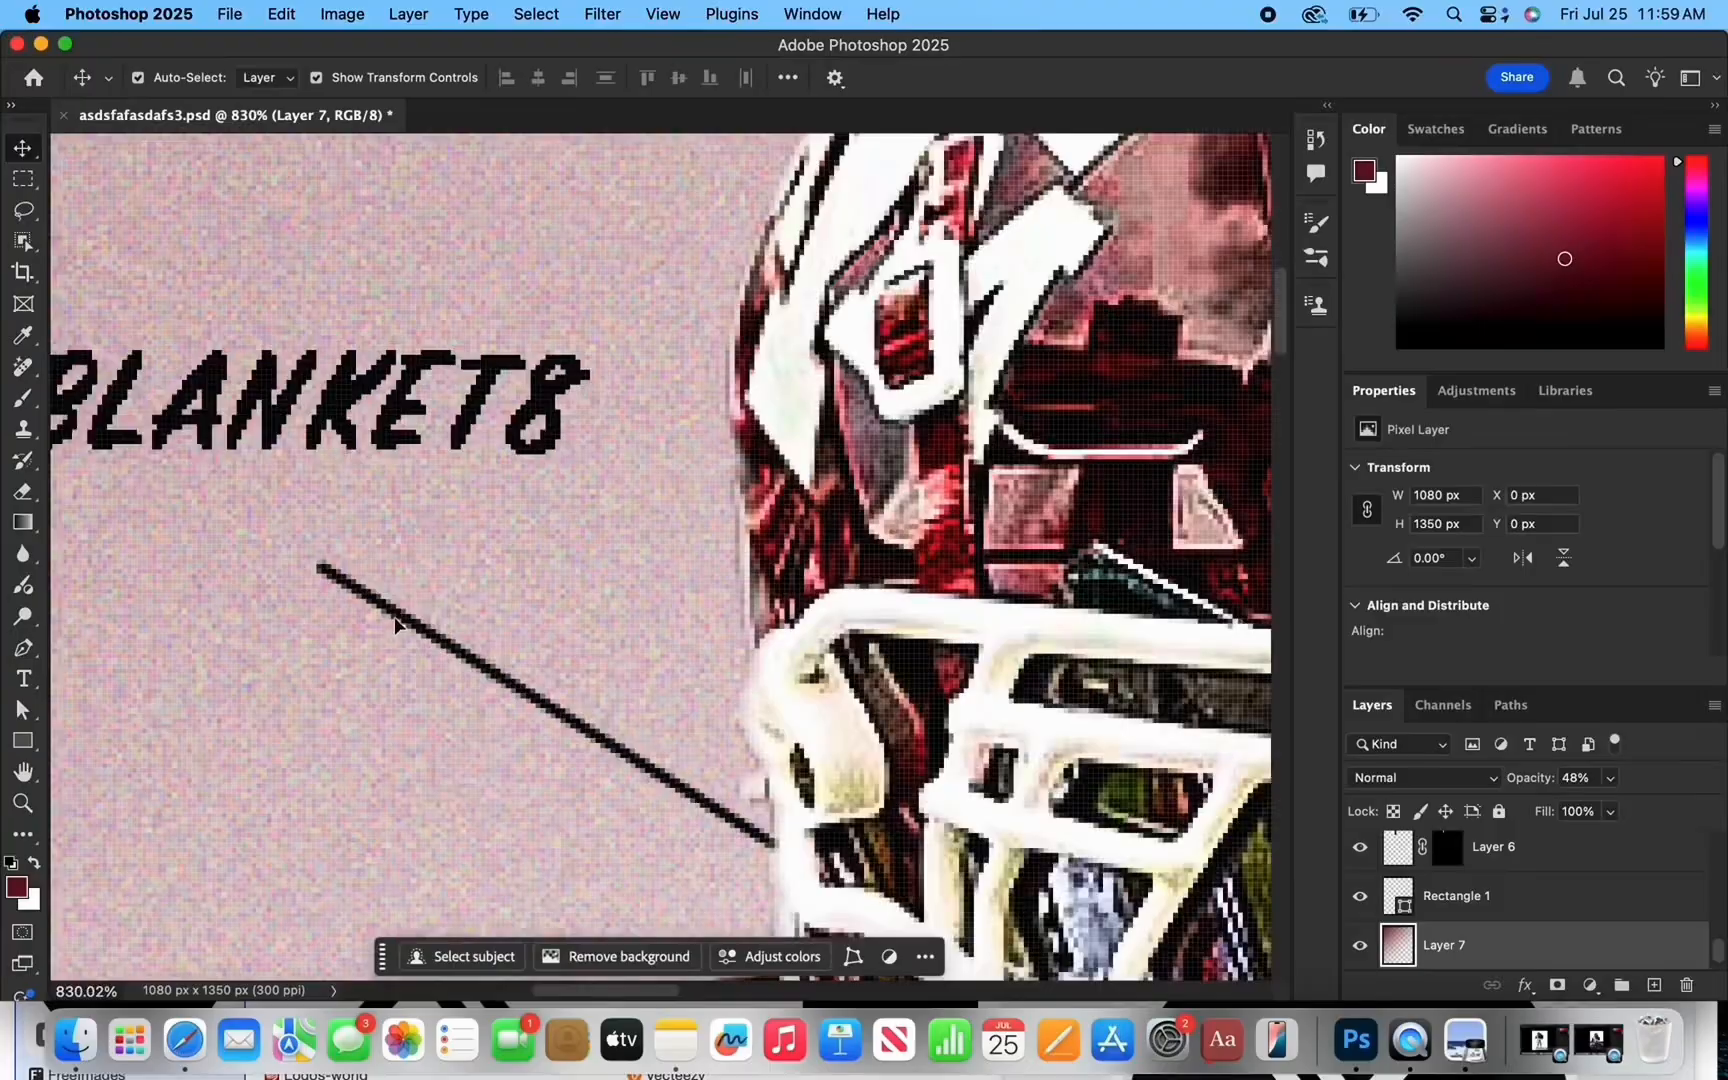
pyautogui.moveTo(397, 617); pyautogui.dragTo(636, 525)
pyautogui.click(239, 795)
pyautogui.scroll(-5, 239, 795)
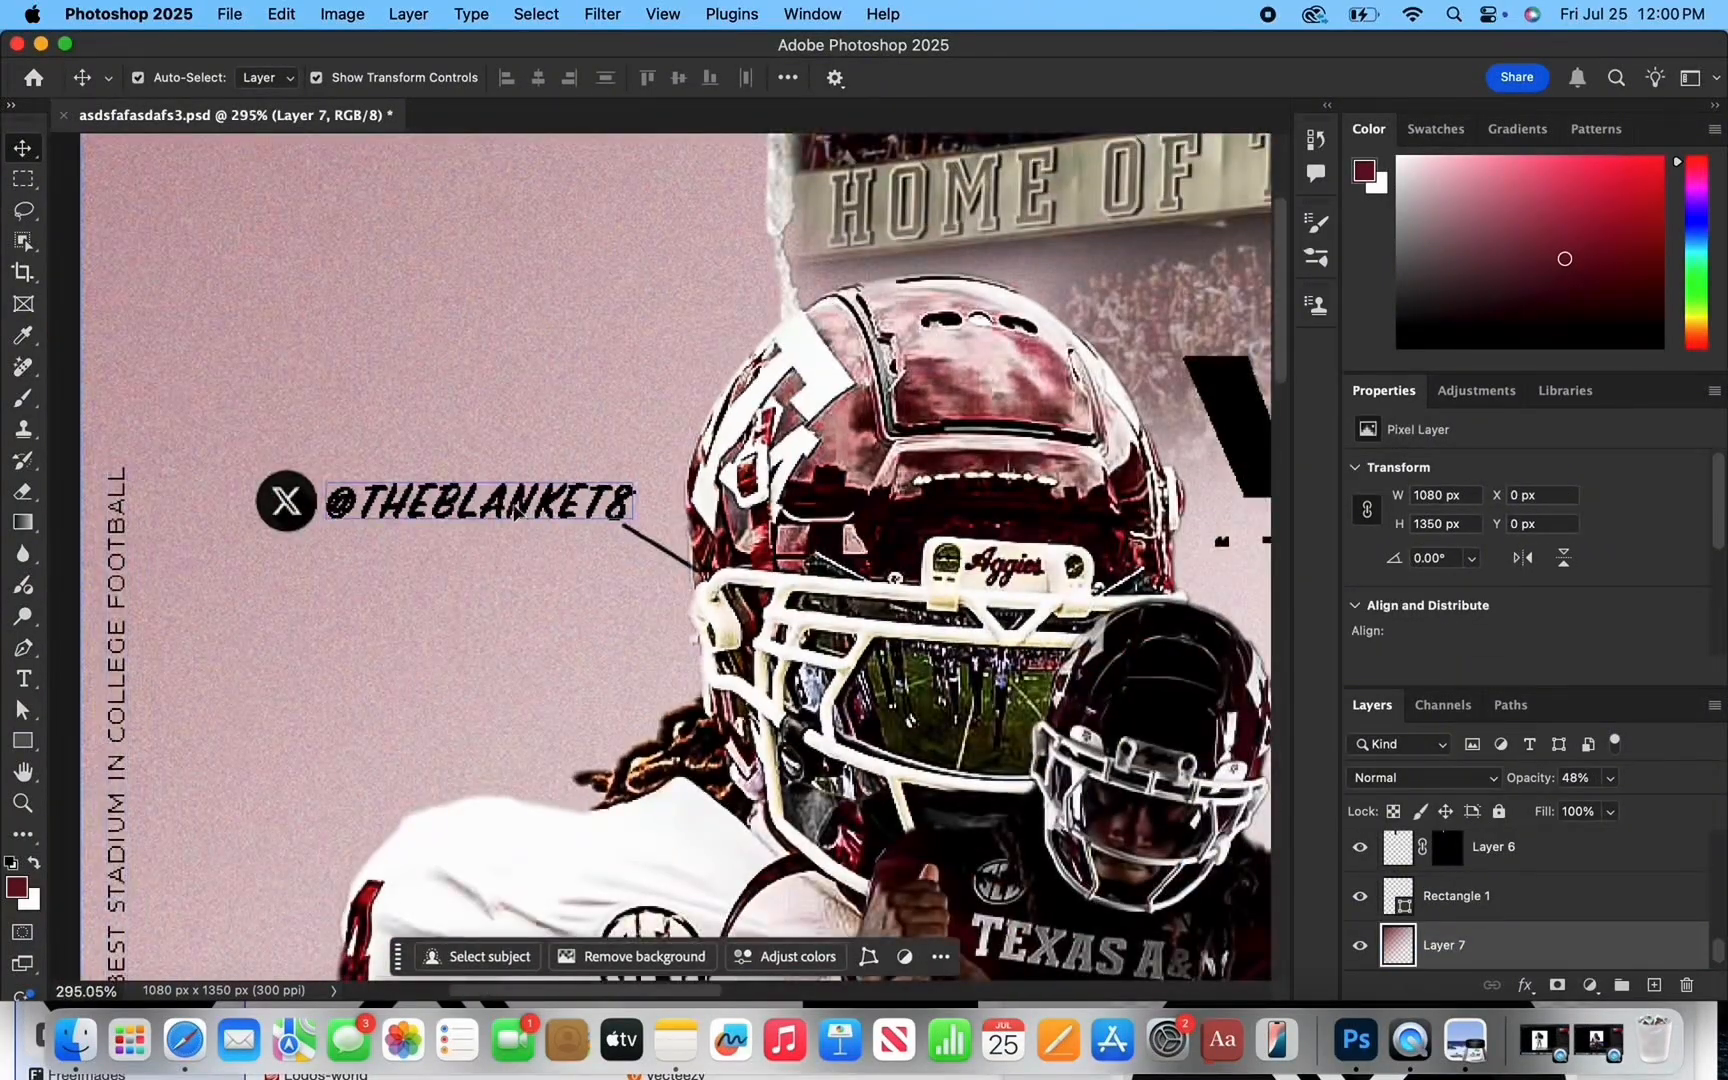
pyautogui.scroll(-5, 514, 510)
pyautogui.scroll(-1, 514, 510)
pyautogui.click(1121, 584)
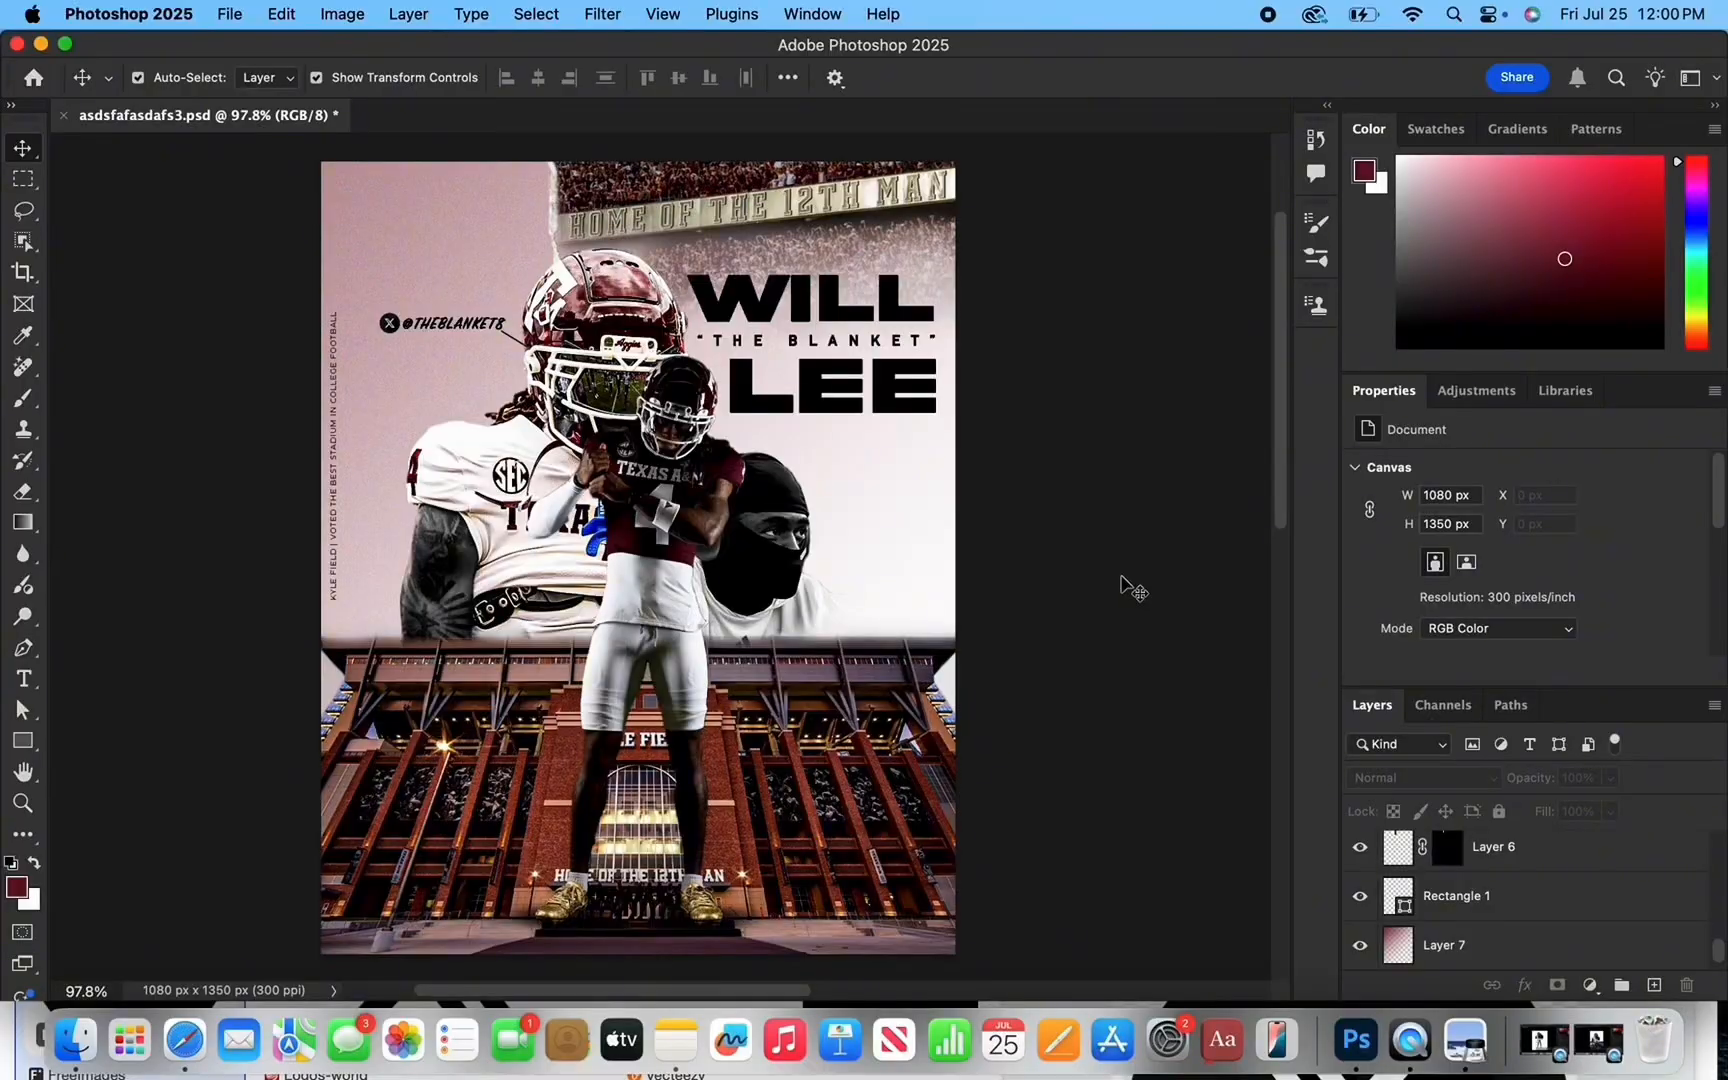
pyautogui.scroll(8, 485, 323)
pyautogui.moveTo(651, 346); pyautogui.dragTo(690, 358)
pyautogui.click(339, 648)
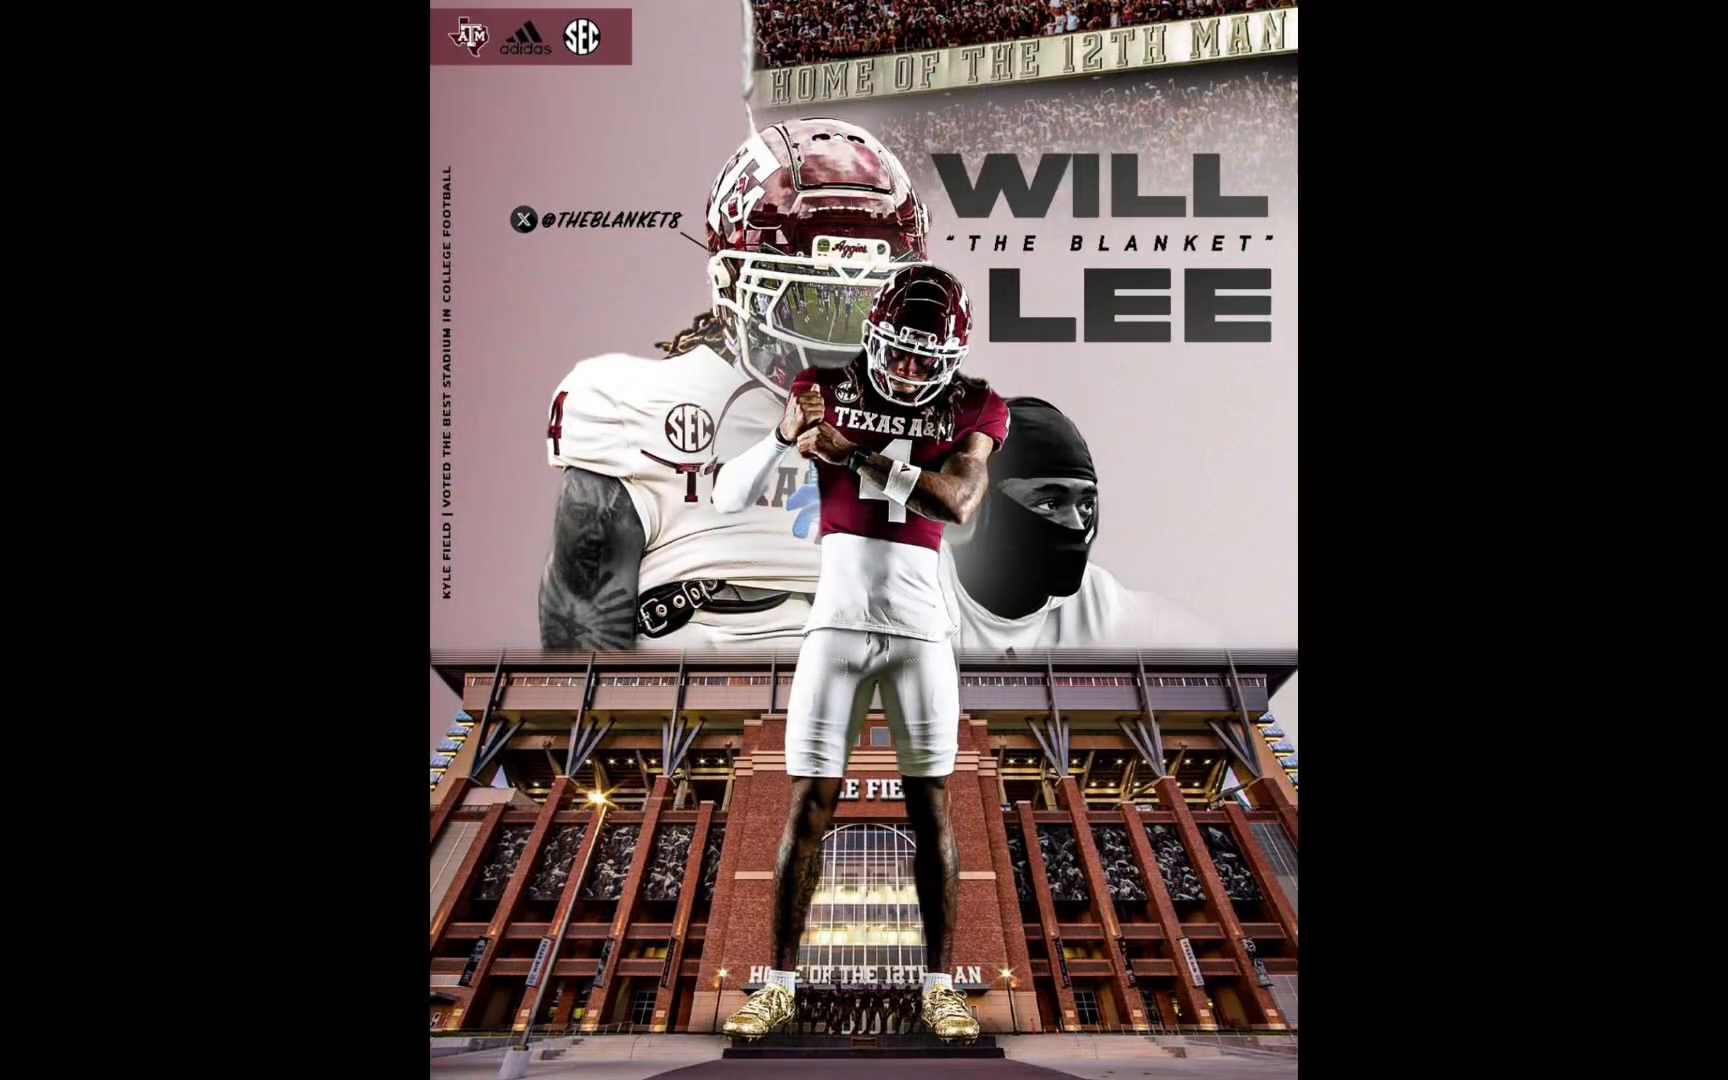